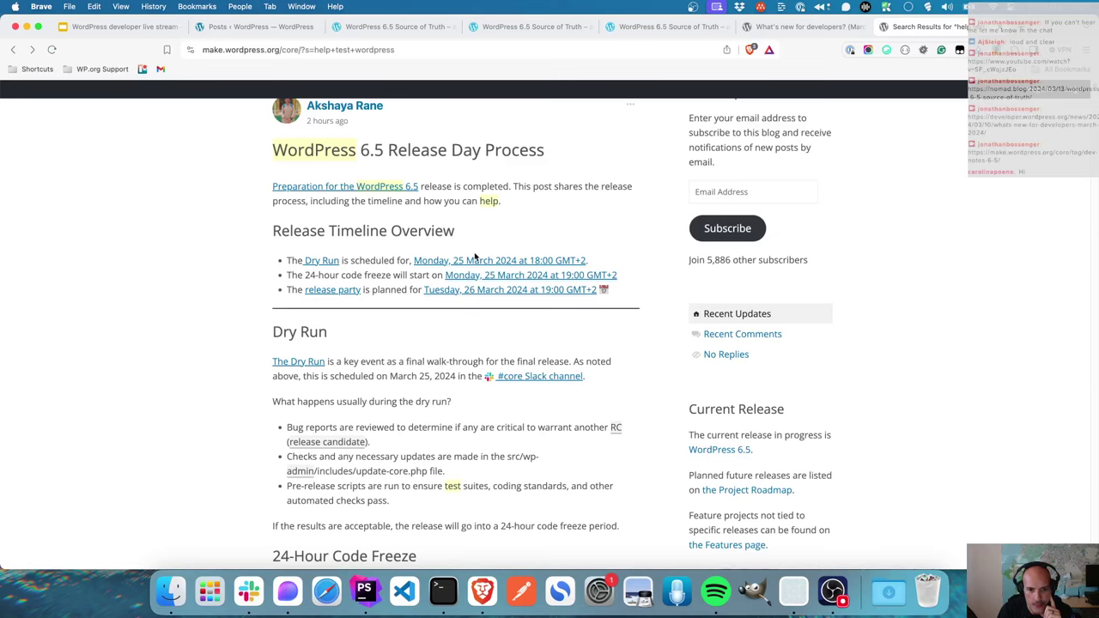
- Read the WordPress 6.5 Release Day Process post from the timeline down to the tips on what to test
scroll(473, 255, "down", 3)
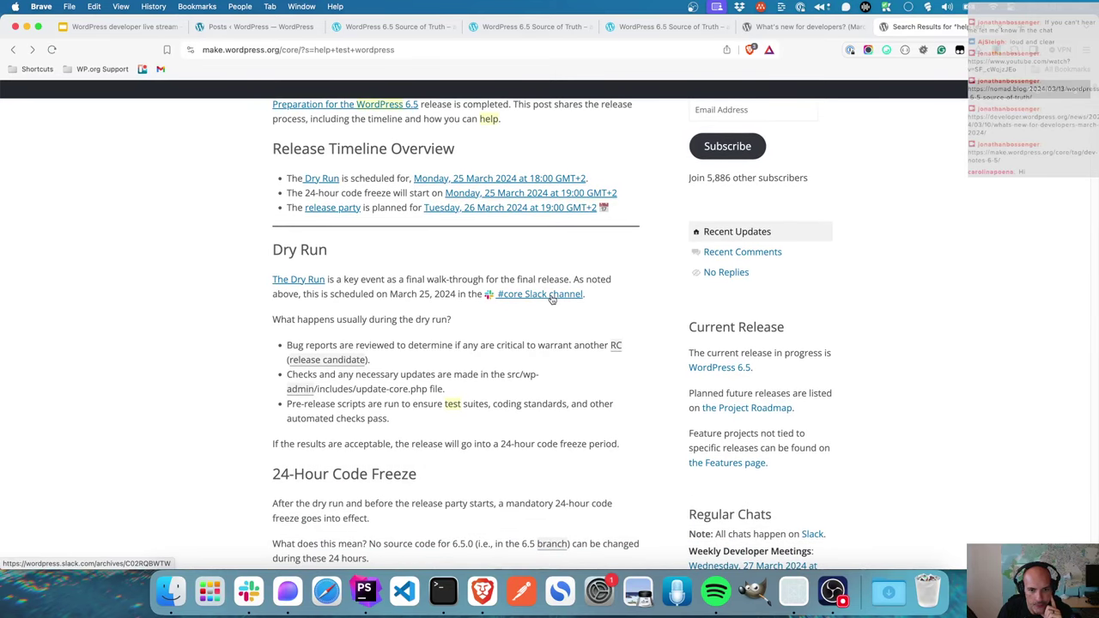
scroll(549, 354, "down", 3)
scroll(549, 355, "down", 8)
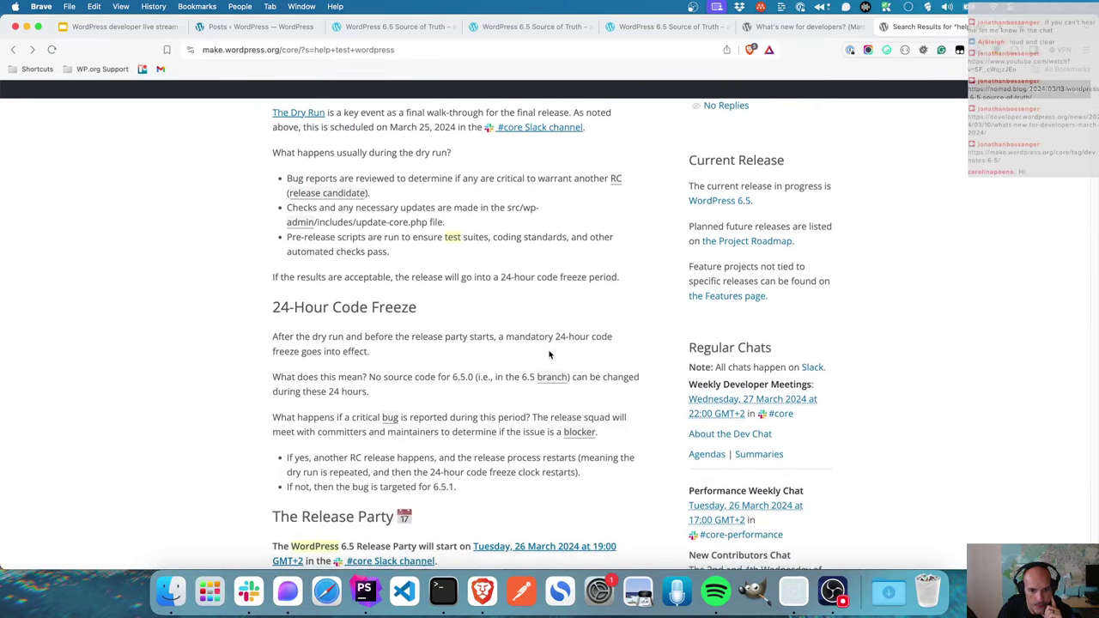
scroll(549, 355, "down", 5)
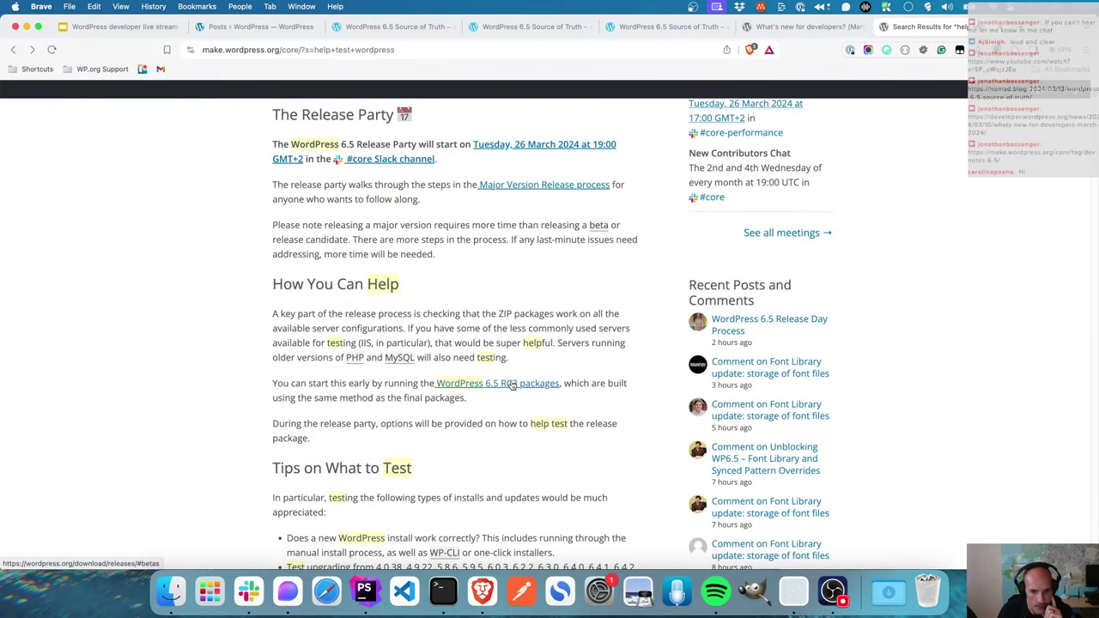
scroll(507, 378, "down", 2)
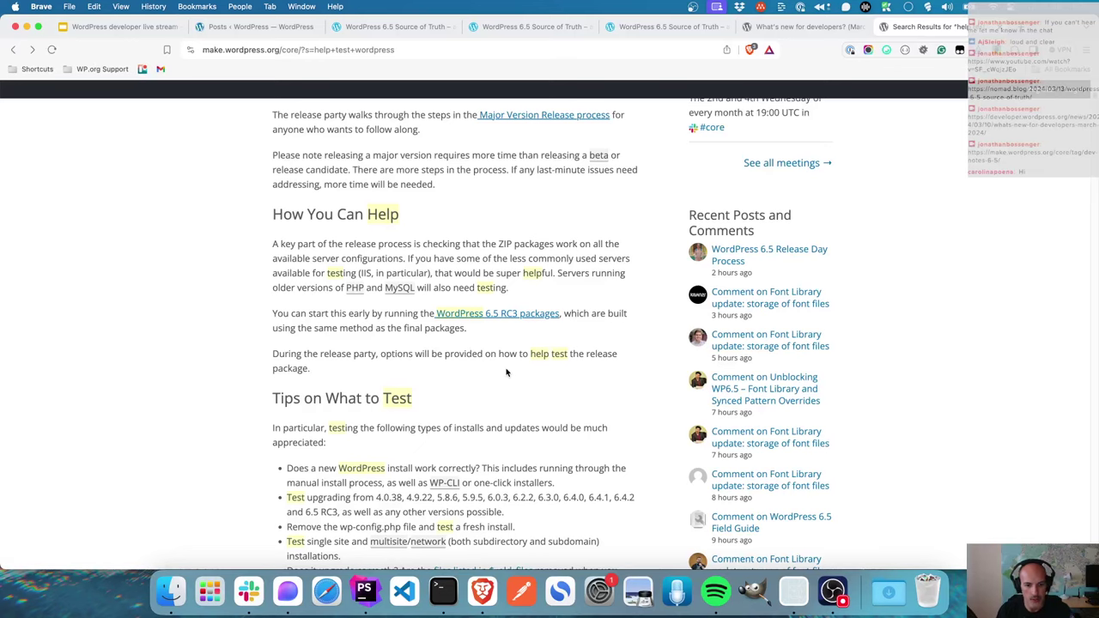
- In Terminal, enter wp core update --version=6.5-RC1 without running it, copy the command and clear the prompt
left_click(443, 591)
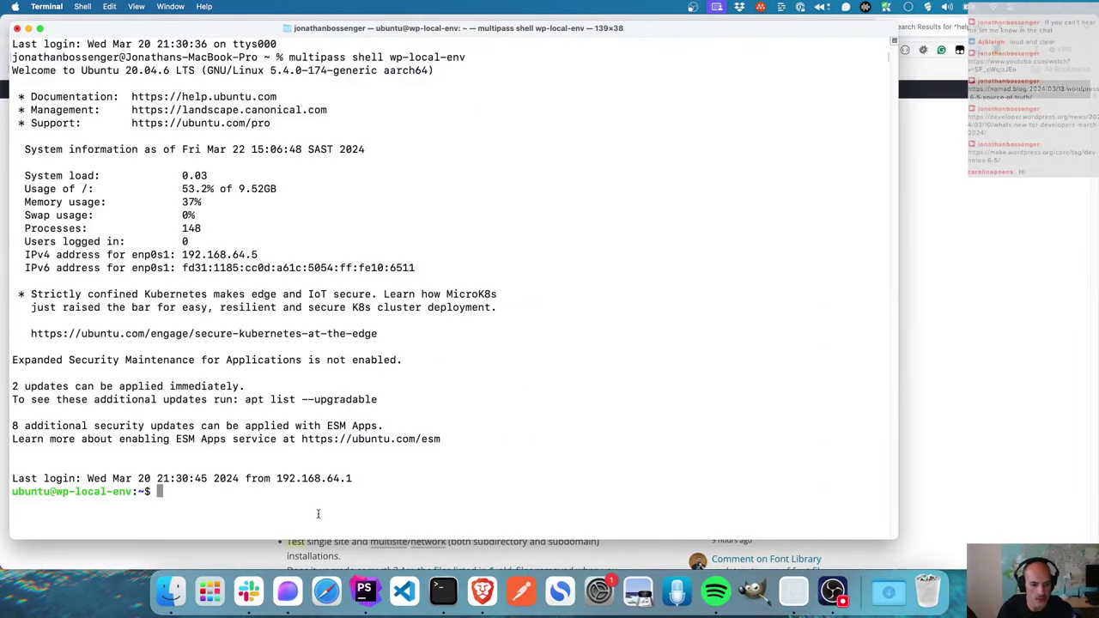
type("wp core update --version=6.5-RC1")
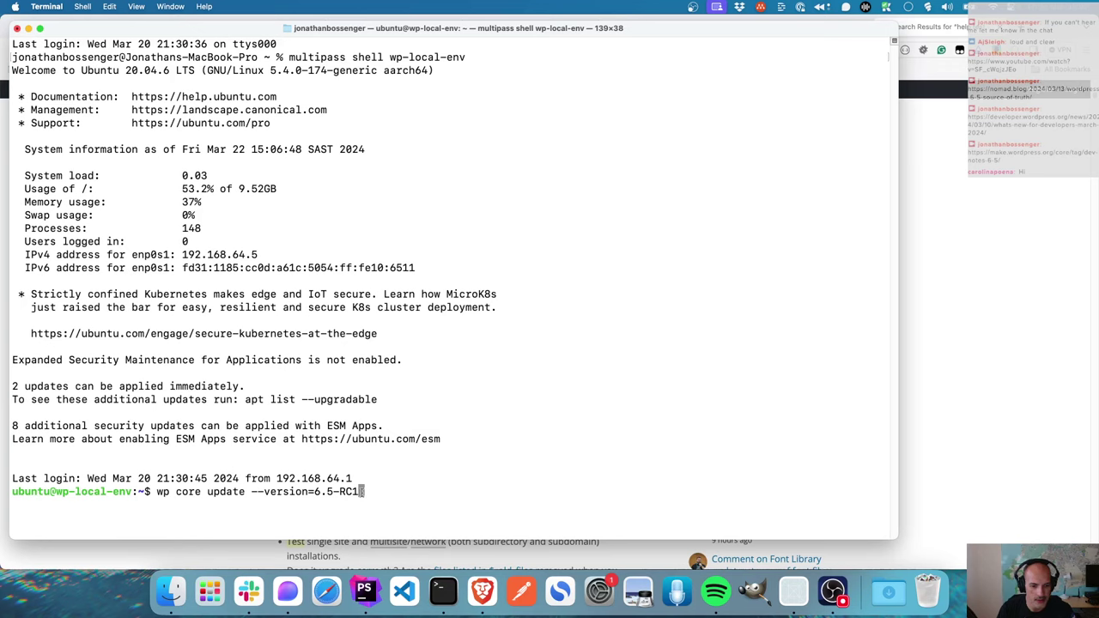
left_click_drag(364, 493, 157, 493)
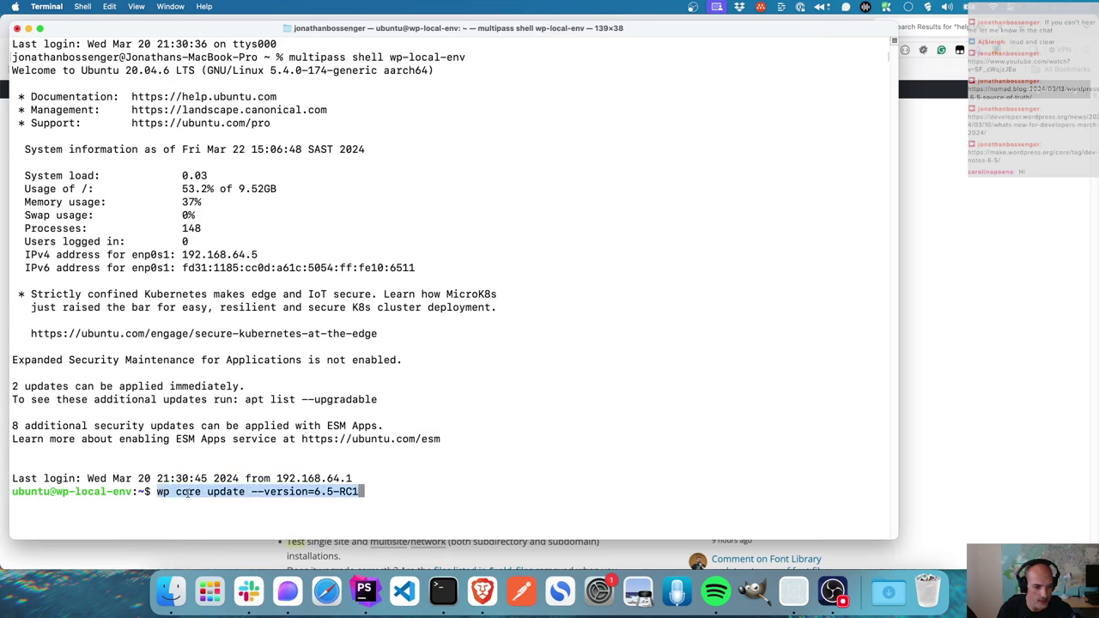
right_click(206, 492)
left_click(266, 458)
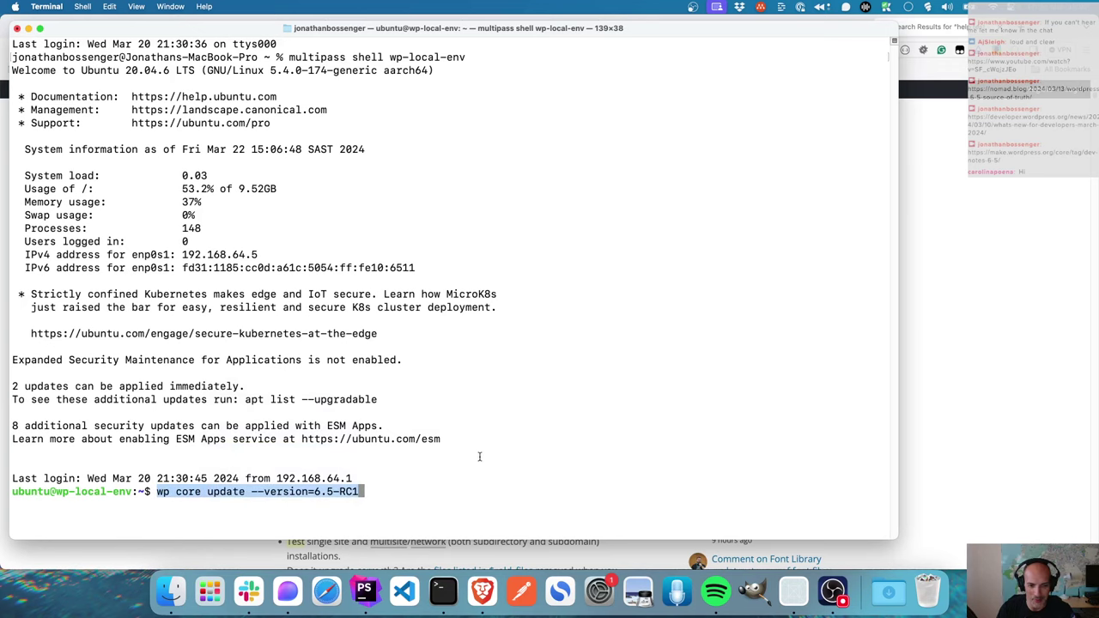
key("BackSpace")
key("BackSpace")
key("BackSpace")
key("BackSpace")
key("BackSpace")
key("BackSpace")
key("BackSpace")
key("BackSpace")
key("BackSpace")
key("BackSpace")
key("BackSpace")
key("BackSpace")
key("BackSpace")
key("BackSpace")
key("BackSpace")
key("BackSpace")
key("BackSpace")
key("BackSpace")
key("BackSpace")
key("BackSpace")
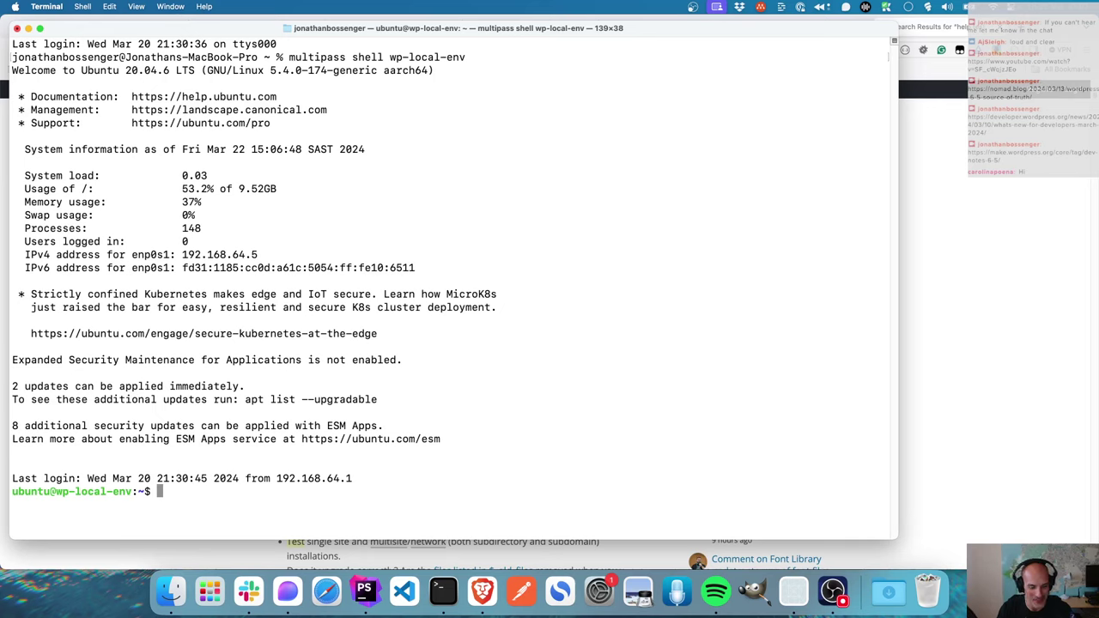
- Change the working directory to wp-local-env/sites/wordpress/
type("cd wp")
key("Tab")
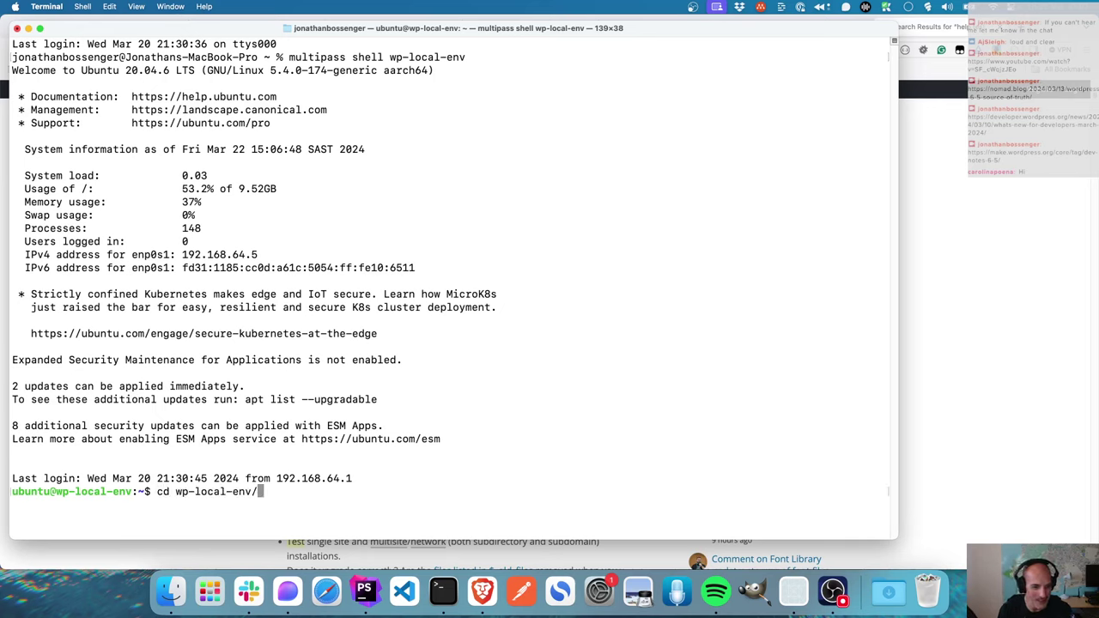
type("si")
key("Tab")
type("wo")
key("Tab")
key("Return")
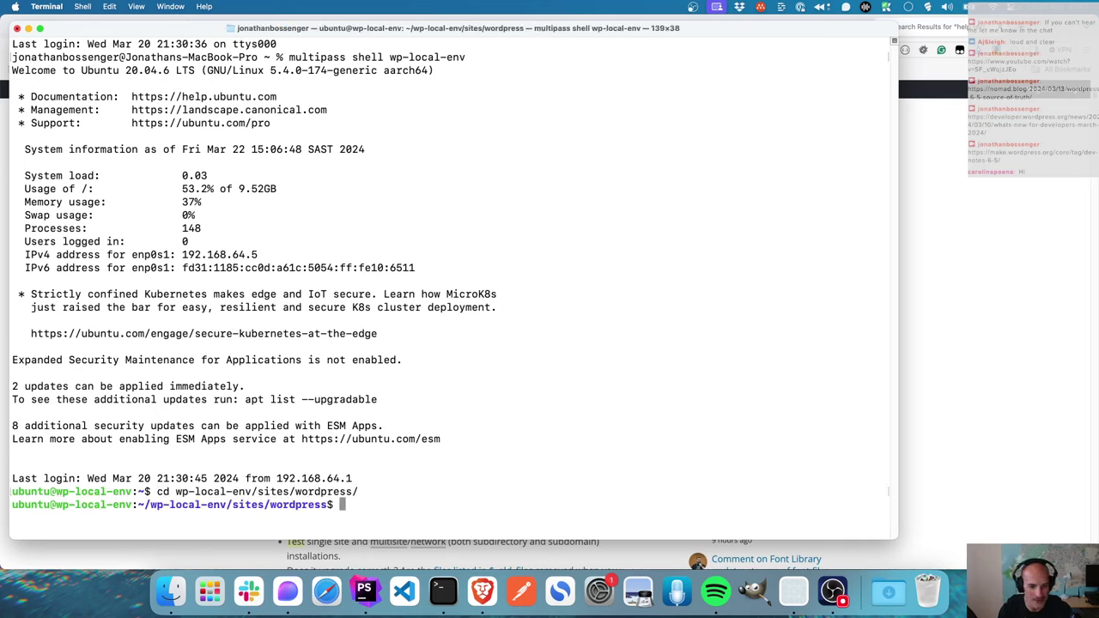
- Paste the copied core update command, change its version to 6.5-RC3, and run it
right_click(507, 454)
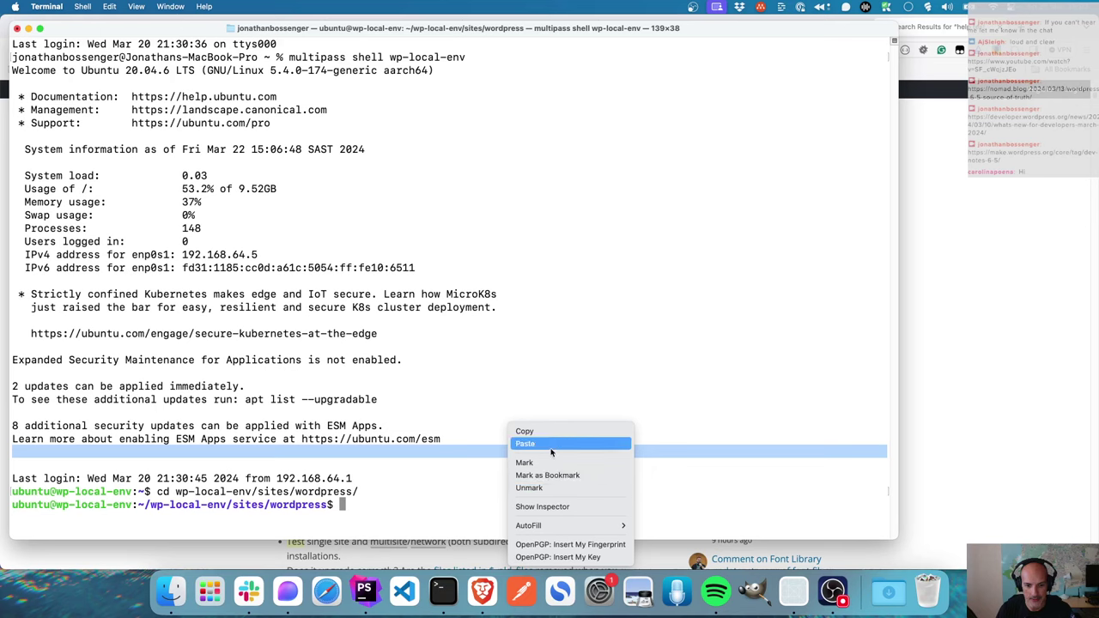
left_click(551, 453)
key("BackSpace")
type("3")
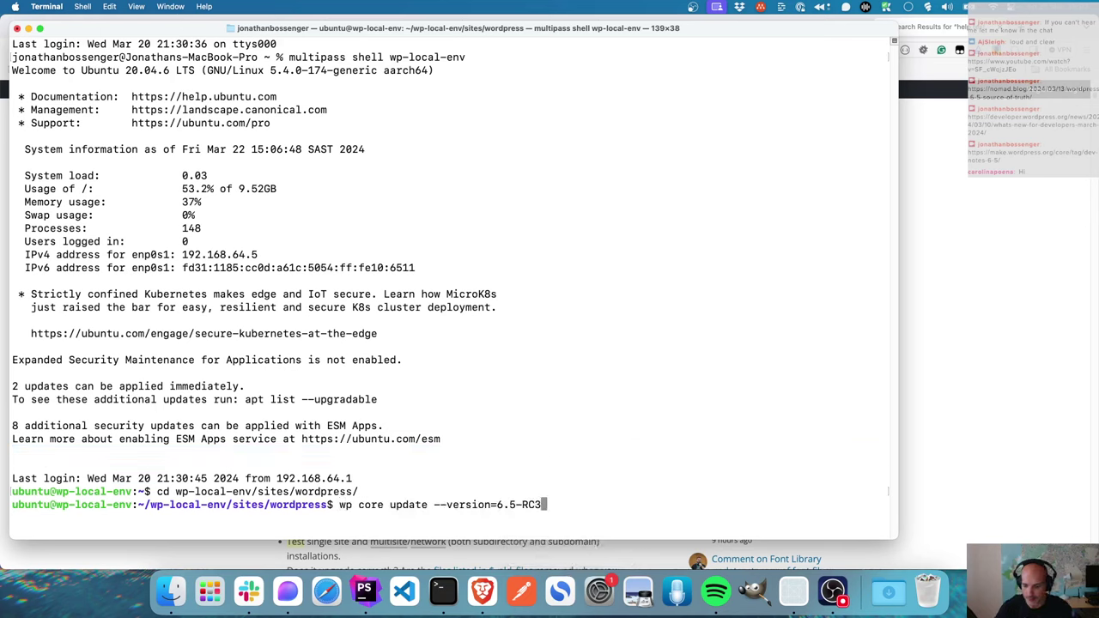
key("Return")
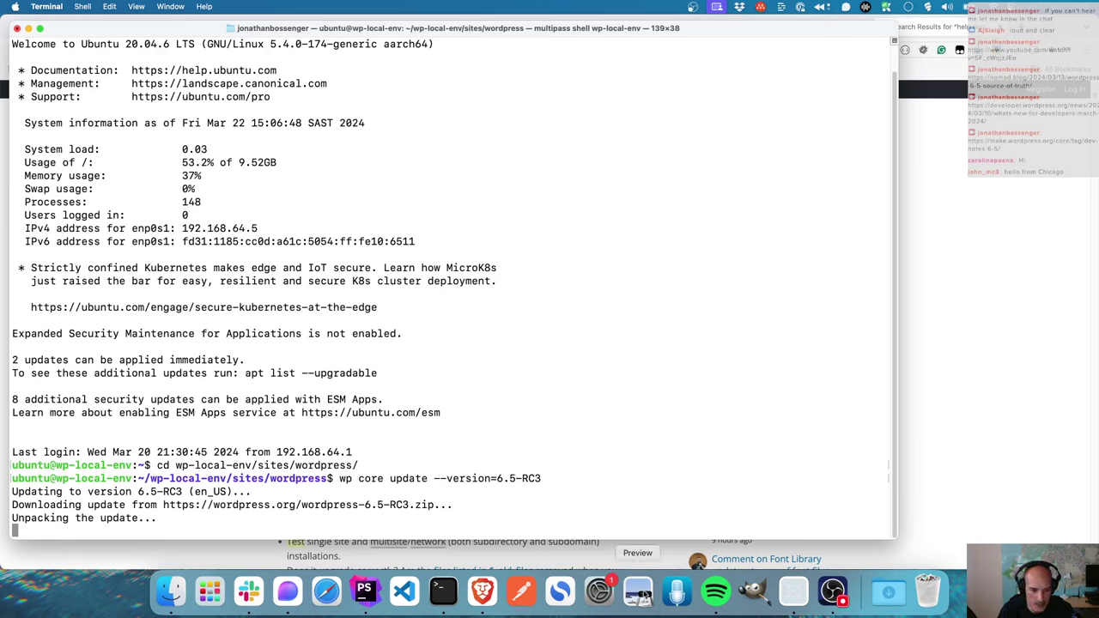
left_click(716, 592)
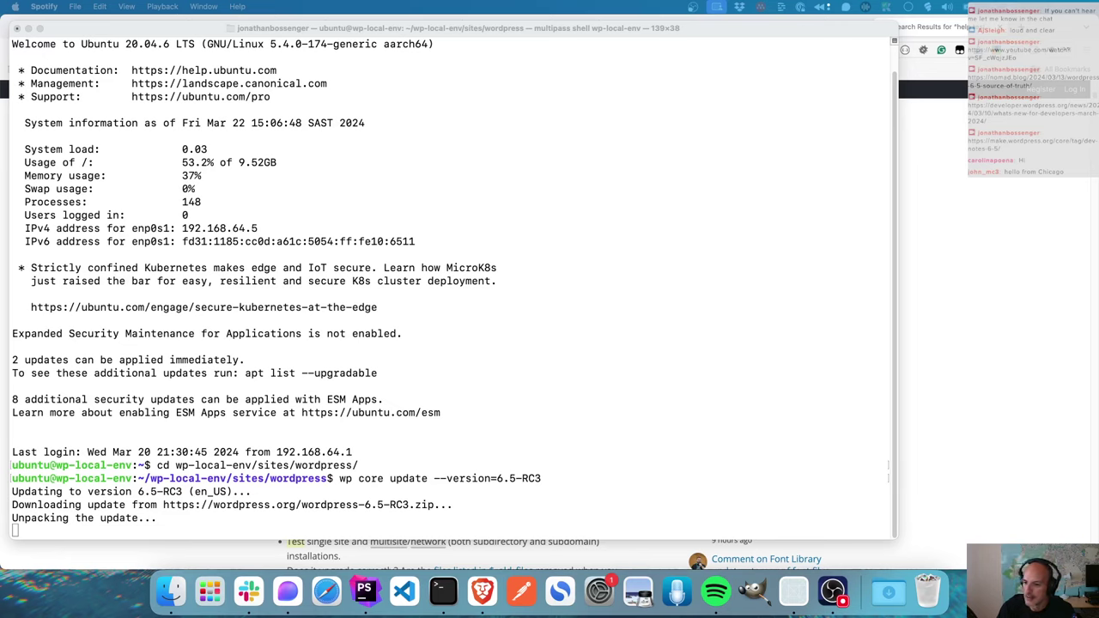
left_click(497, 450)
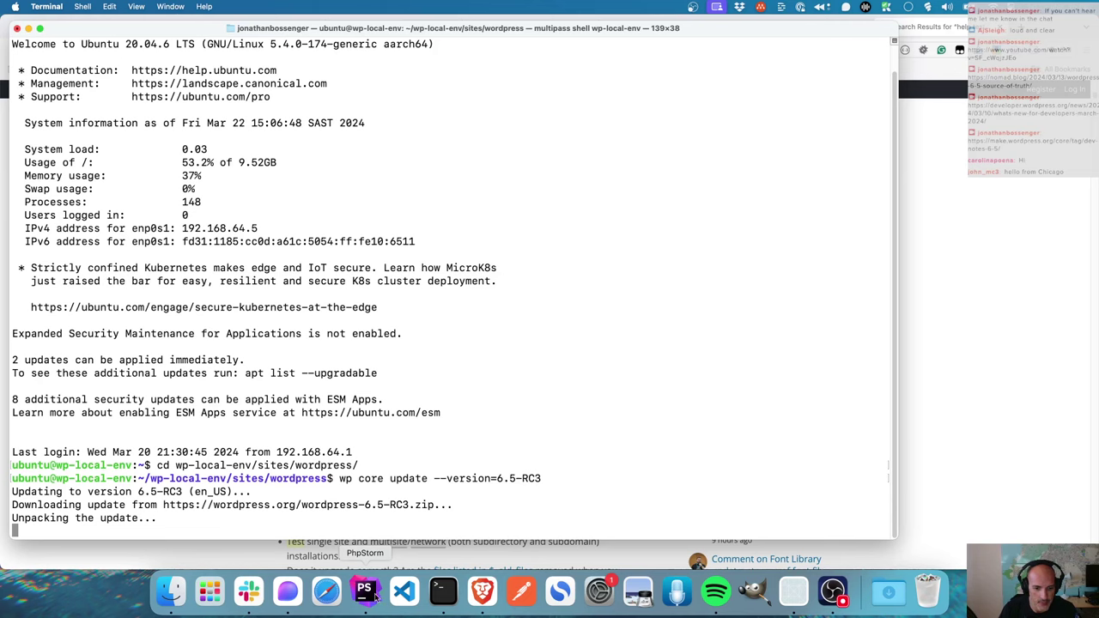
- Switch to Brave and open the wordpress.test admin dashboard to check which WordPress version is running
left_click(484, 592)
left_click(260, 28)
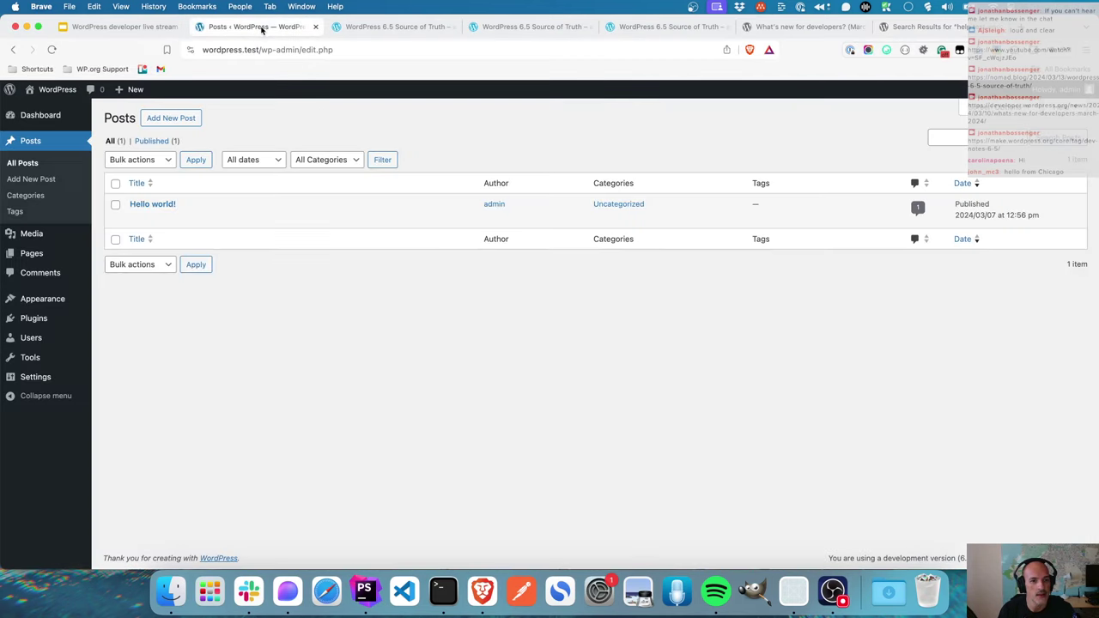
left_click(39, 116)
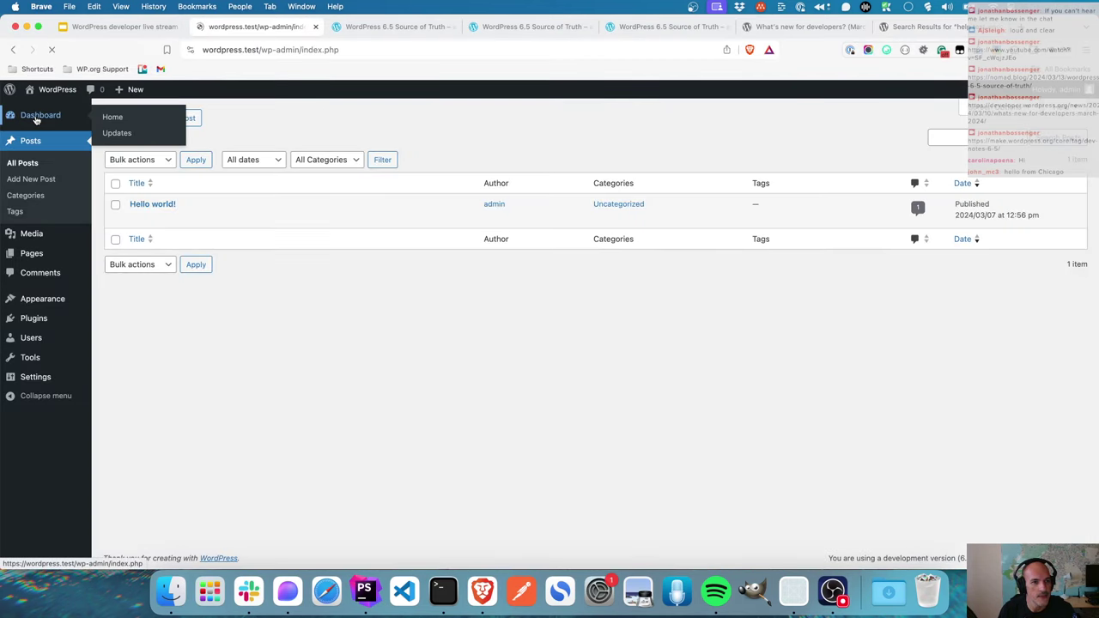
scroll(716, 438, "down", 1)
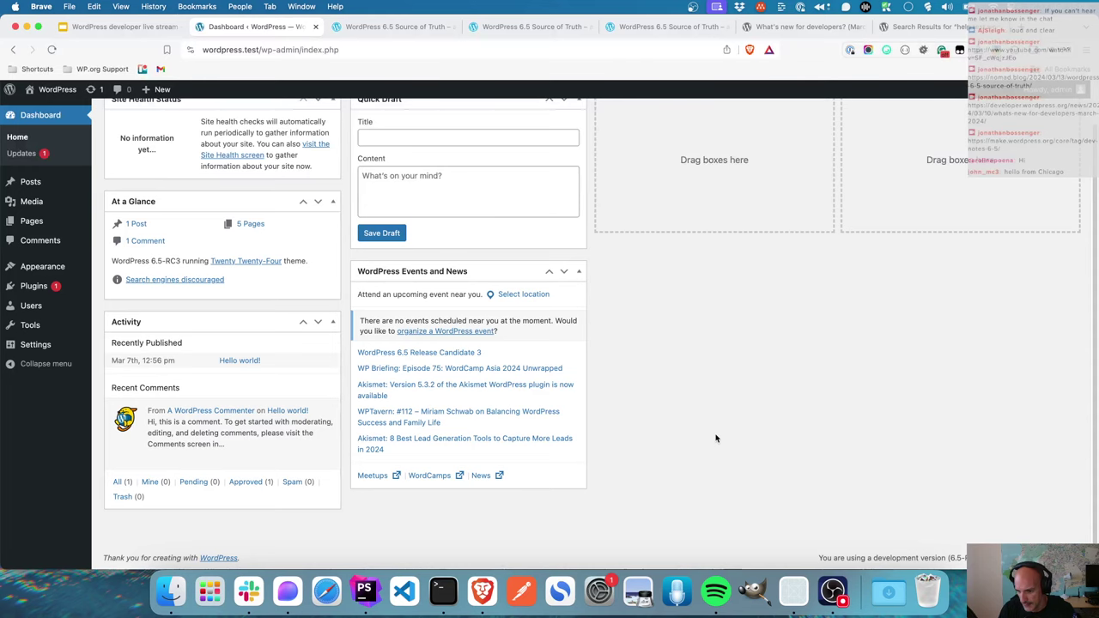
scroll(716, 438, "up", 1)
- Back in Terminal, try to update the site with wp core update --version=6.5-RC4
left_click(443, 591)
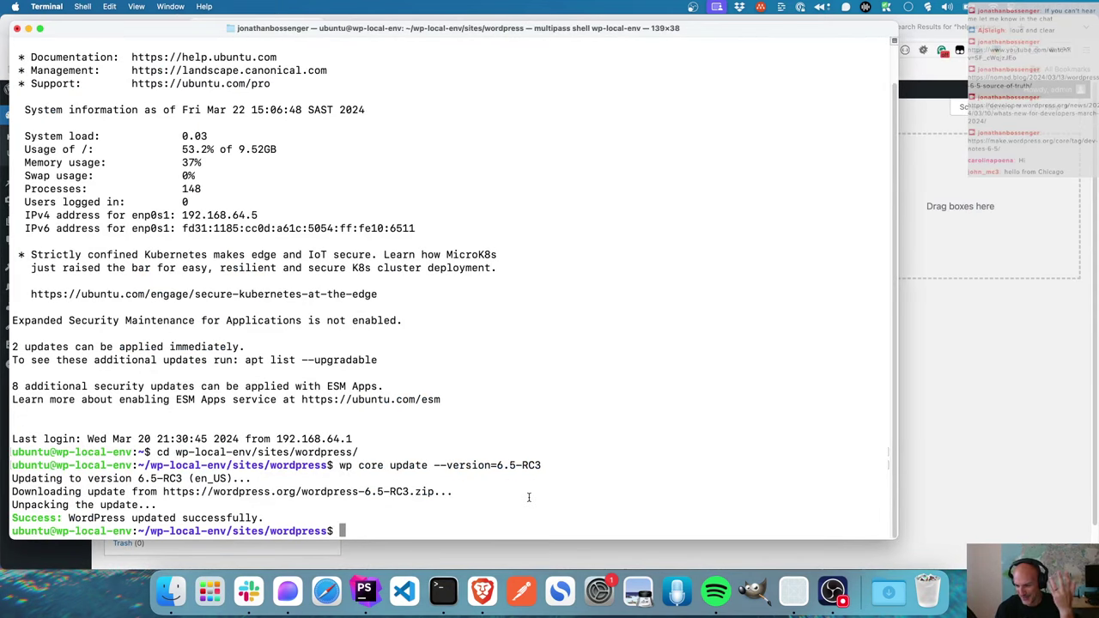
key("Up")
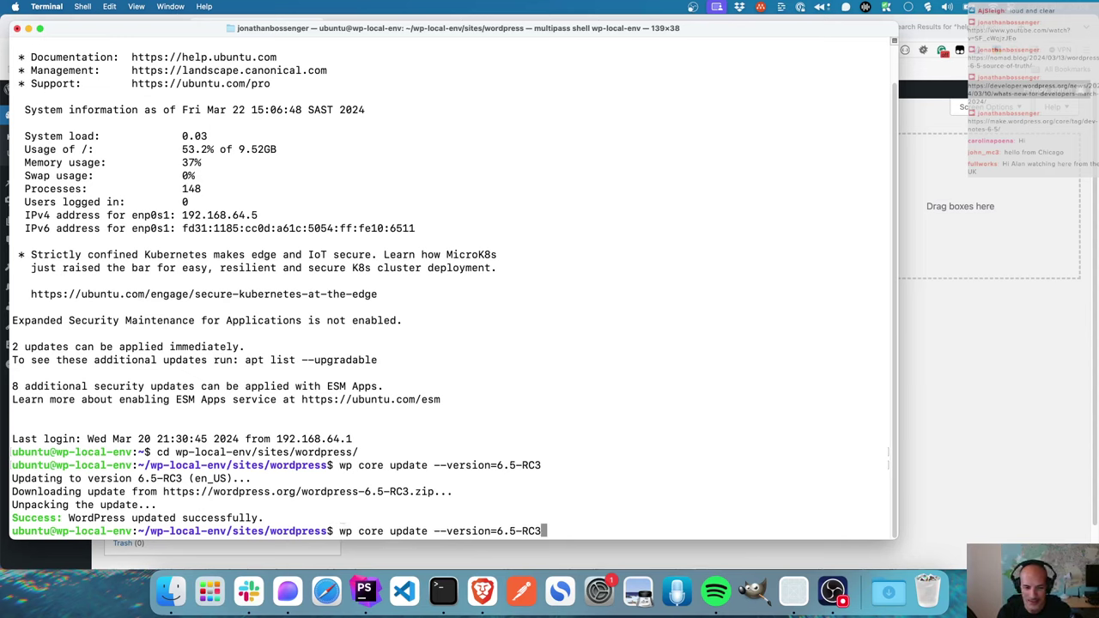
key("BackSpace")
type("4")
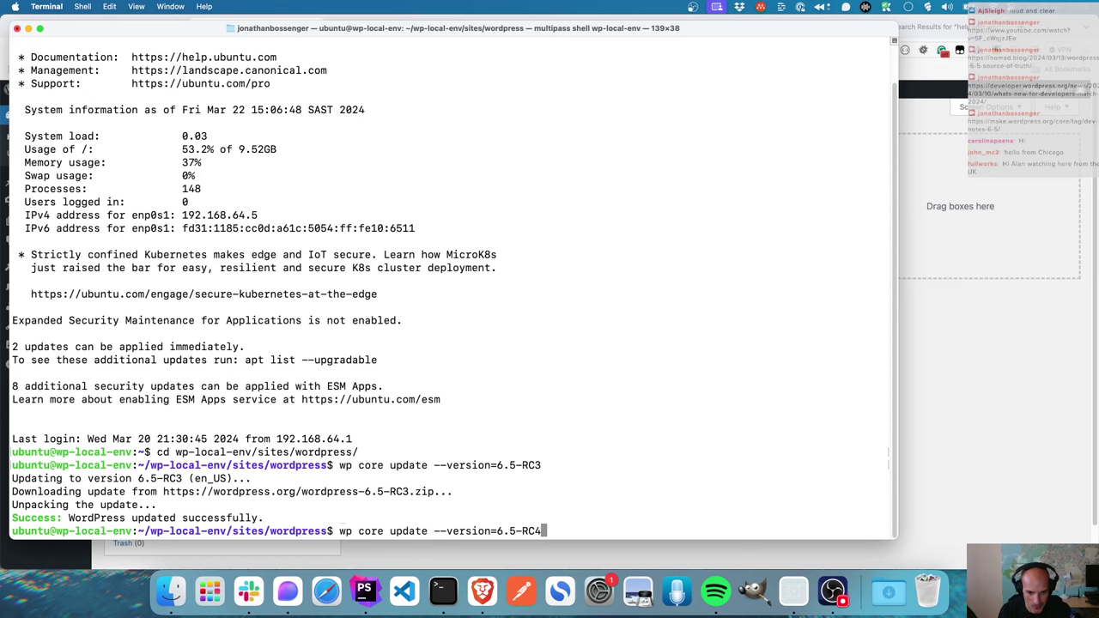
key("Return")
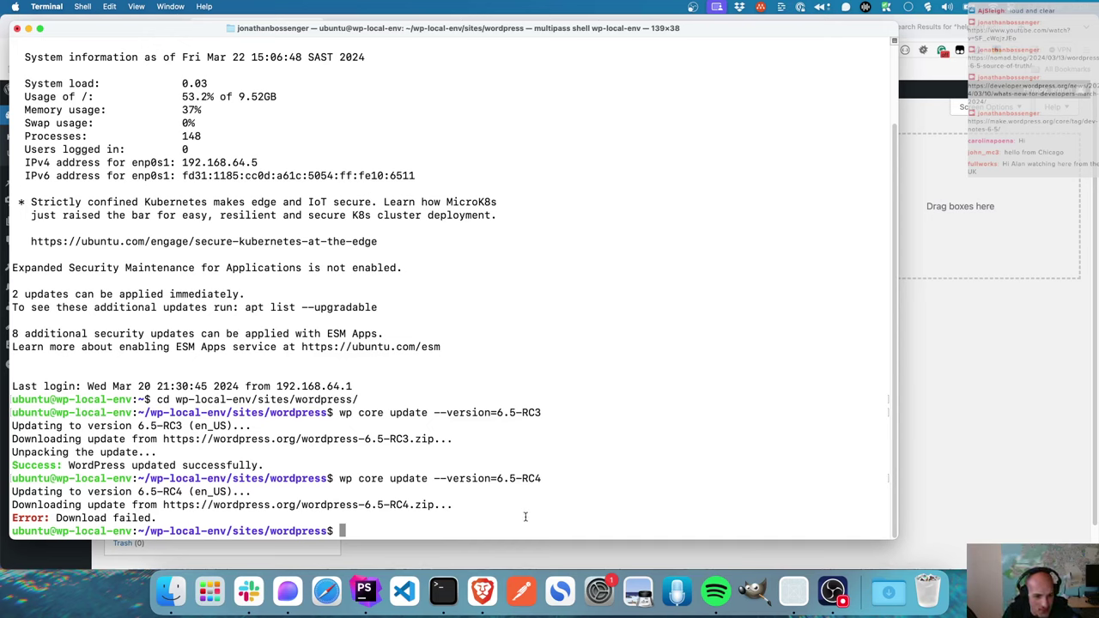
- Return to the core blog's "help test wordpress" search results in Brave and review the release timeline and dry run details
left_click(483, 592)
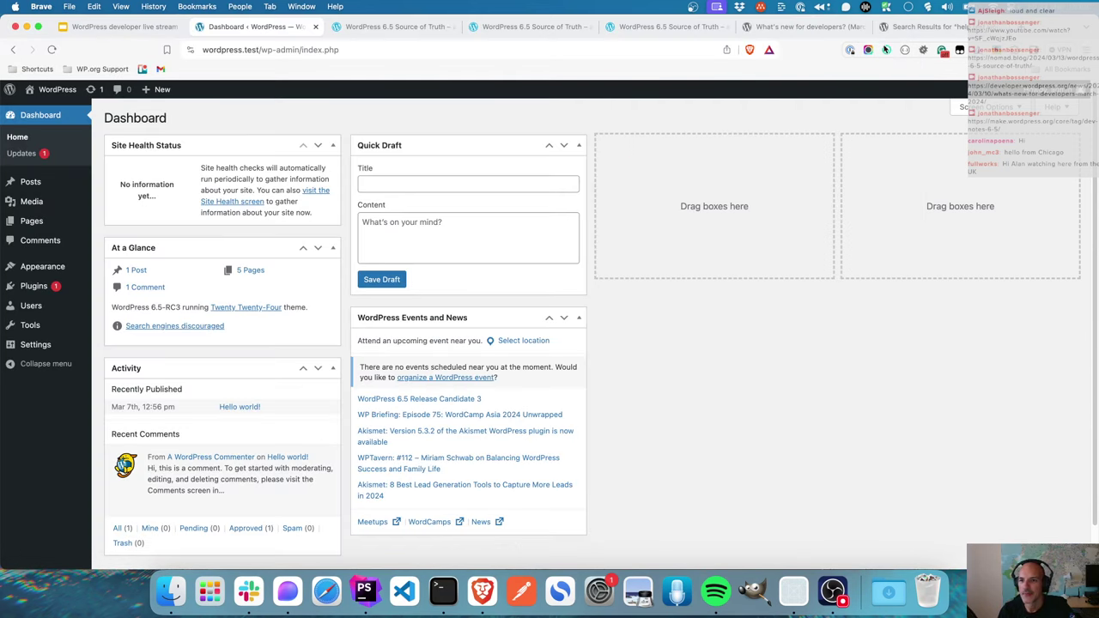
left_click(903, 27)
left_click(503, 52)
key("Return")
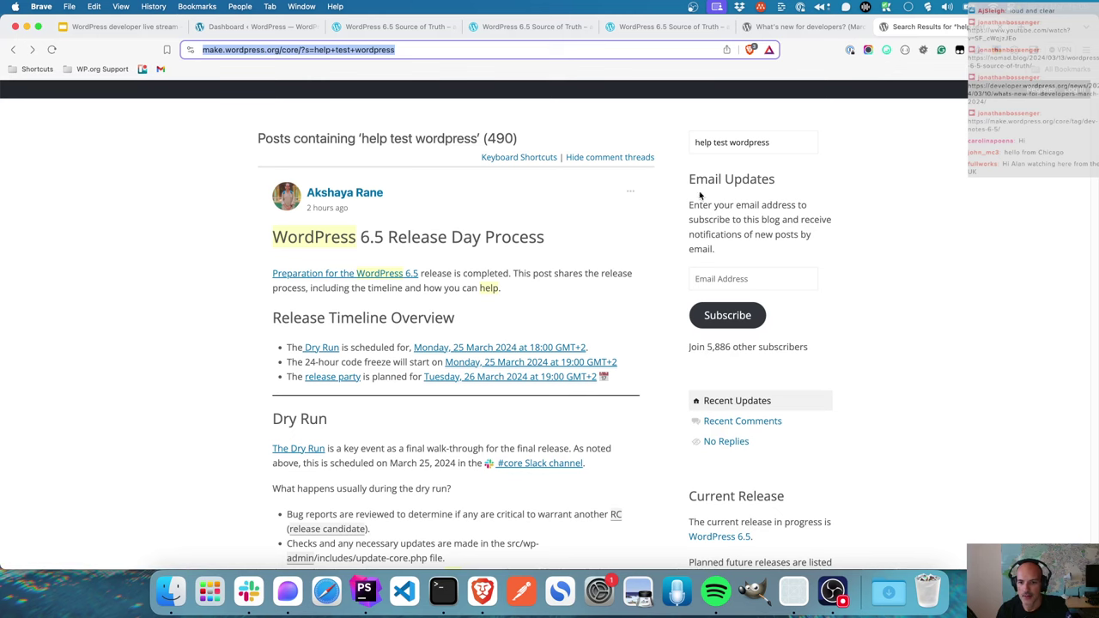
scroll(635, 301, "down", 4)
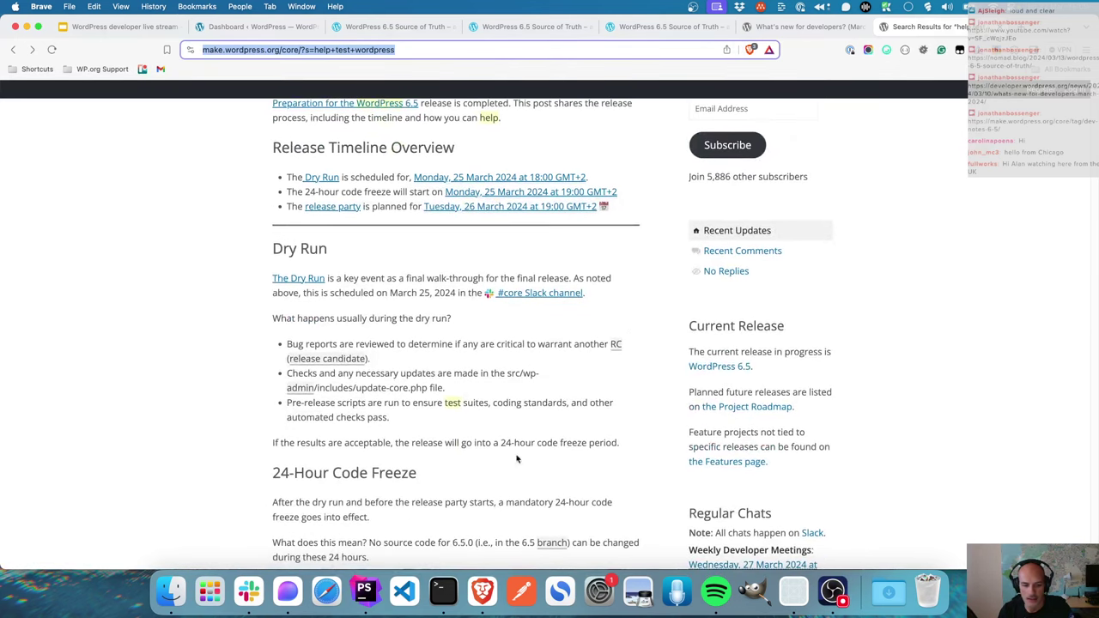
- Switch to Slack, look back through the #core channel to the 6.5 RC3 release party messages, and close the window
left_click(290, 593)
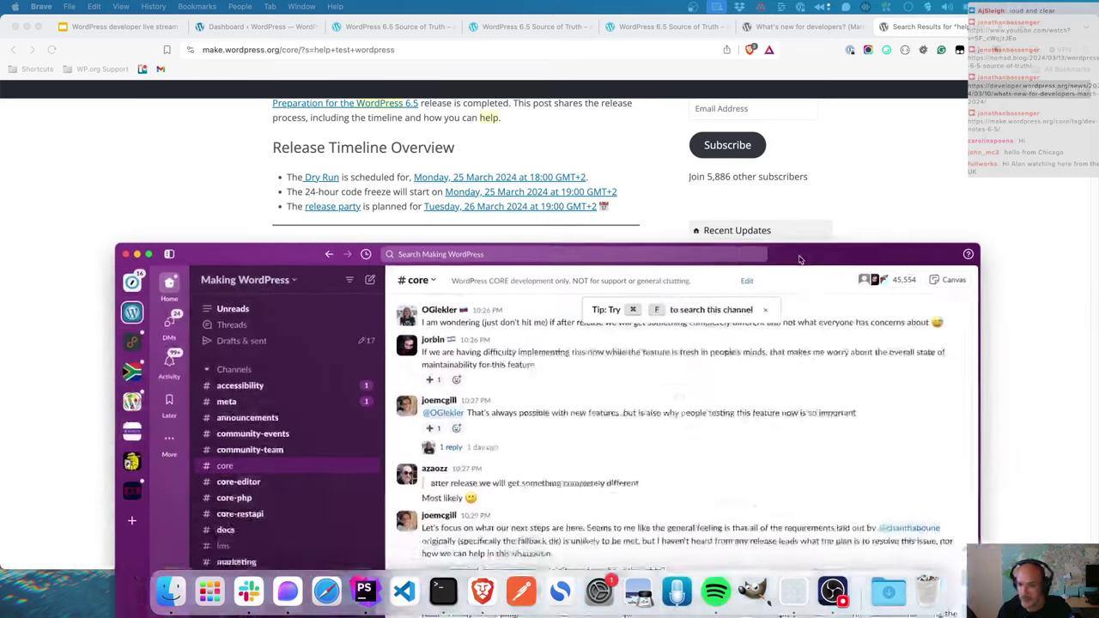
scroll(584, 363, "up", 10)
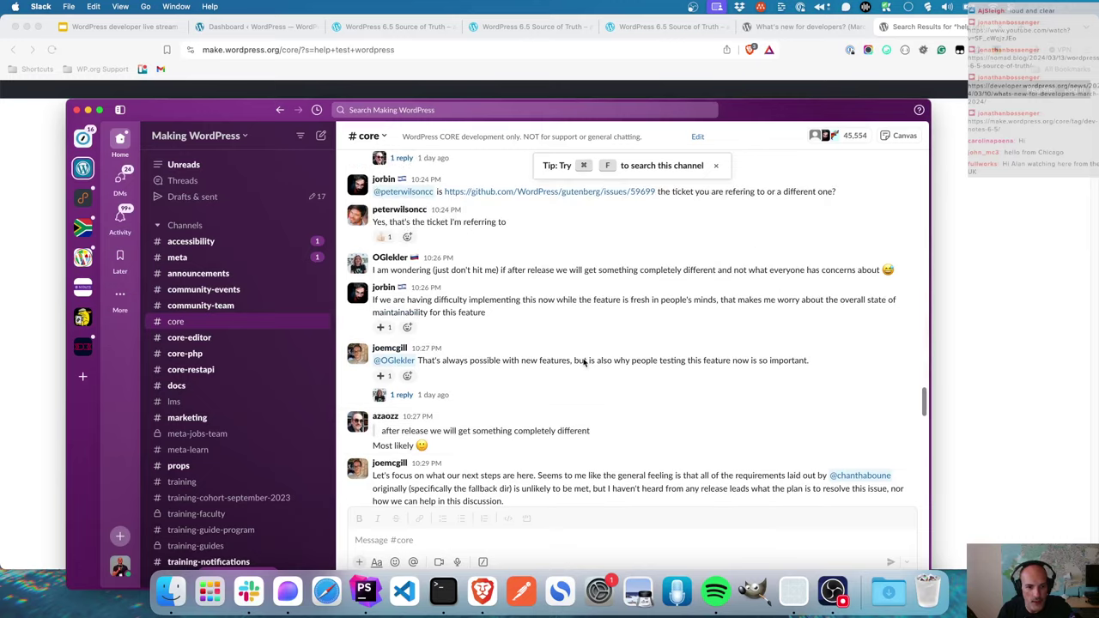
scroll(583, 362, "up", 15)
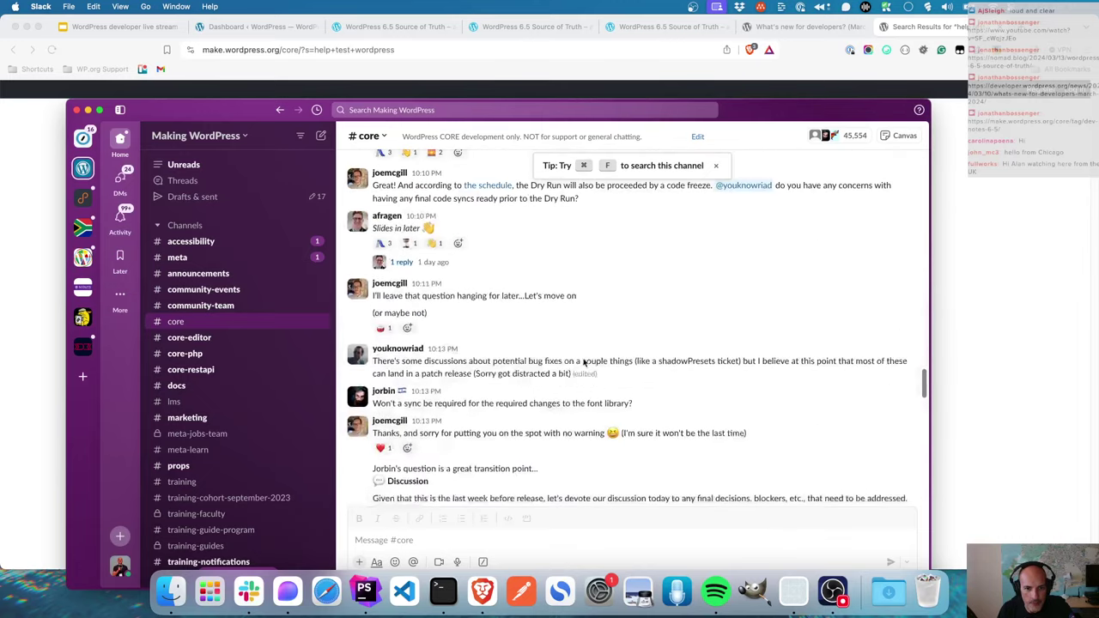
scroll(584, 362, "up", 10)
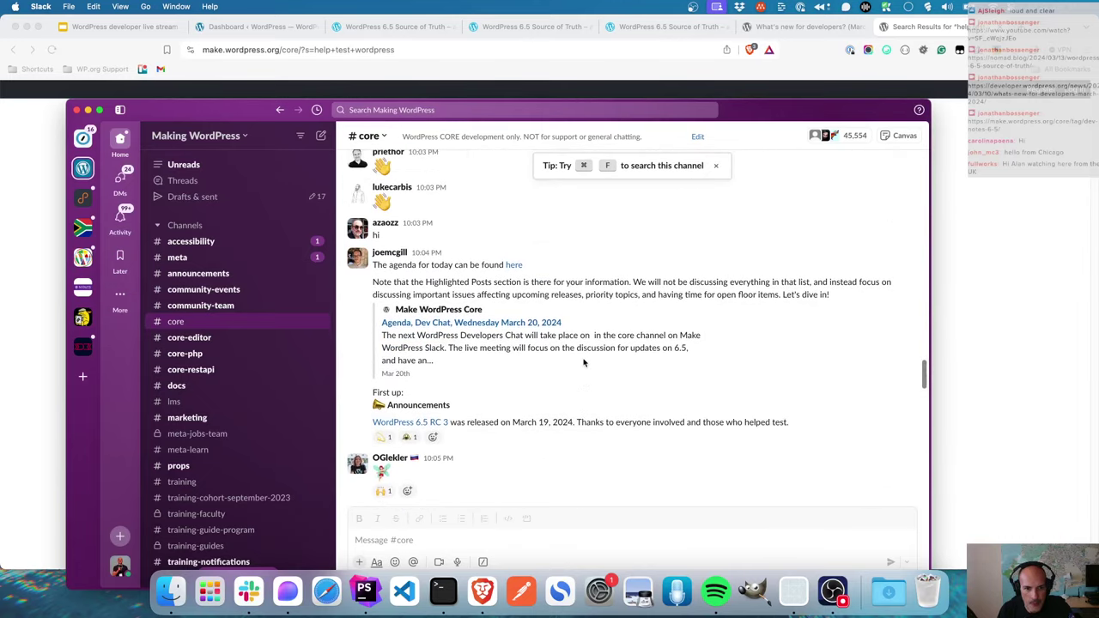
scroll(583, 362, "up", 15)
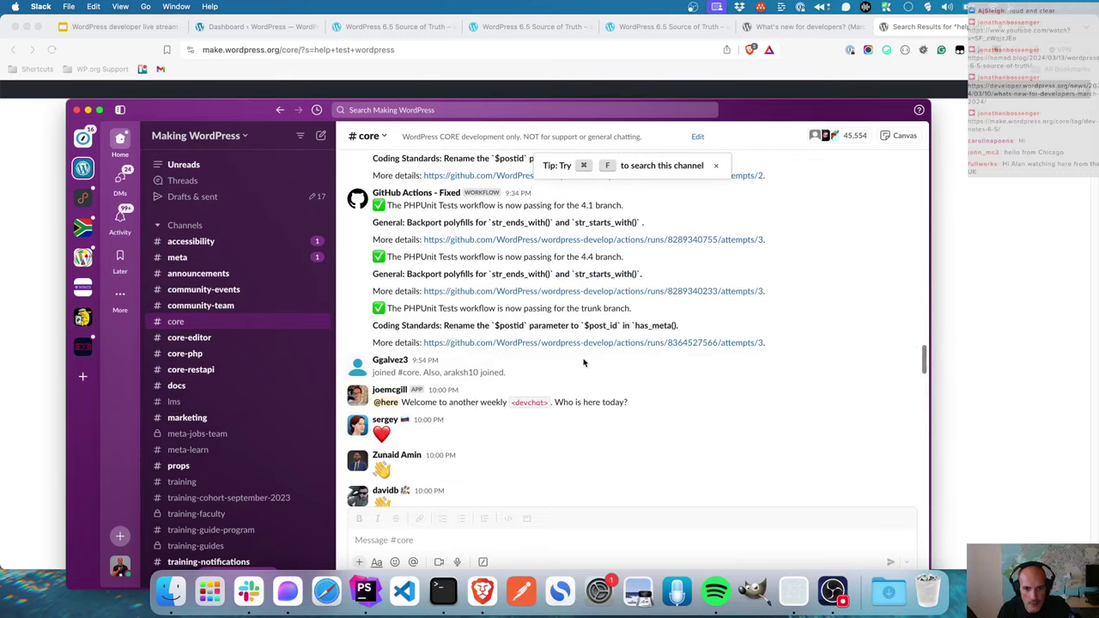
scroll(584, 363, "up", 10)
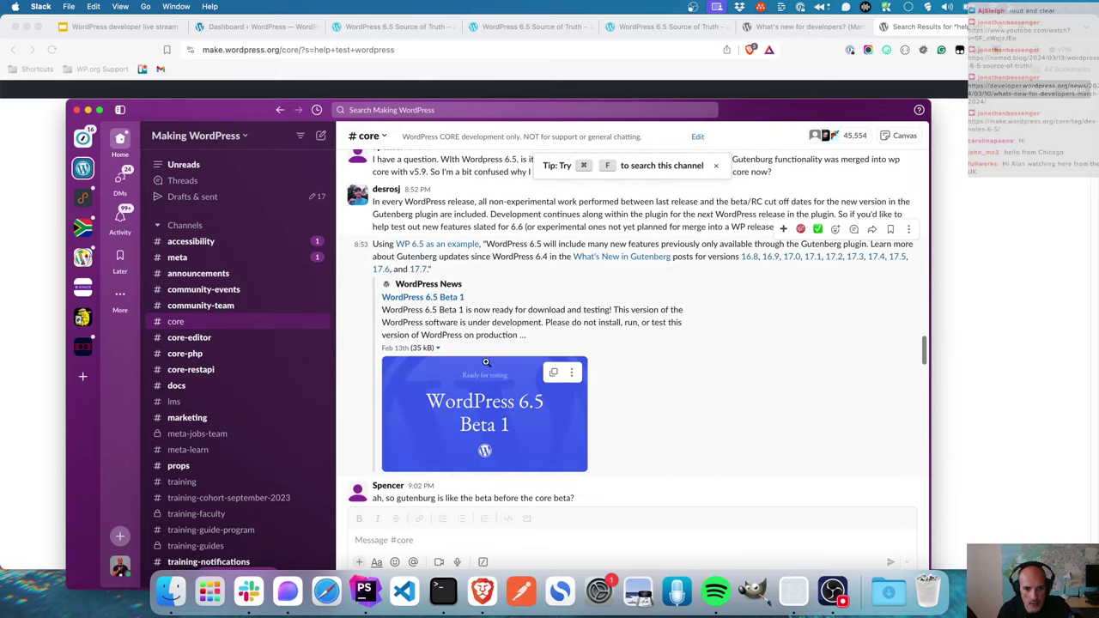
scroll(722, 354, "up", 10)
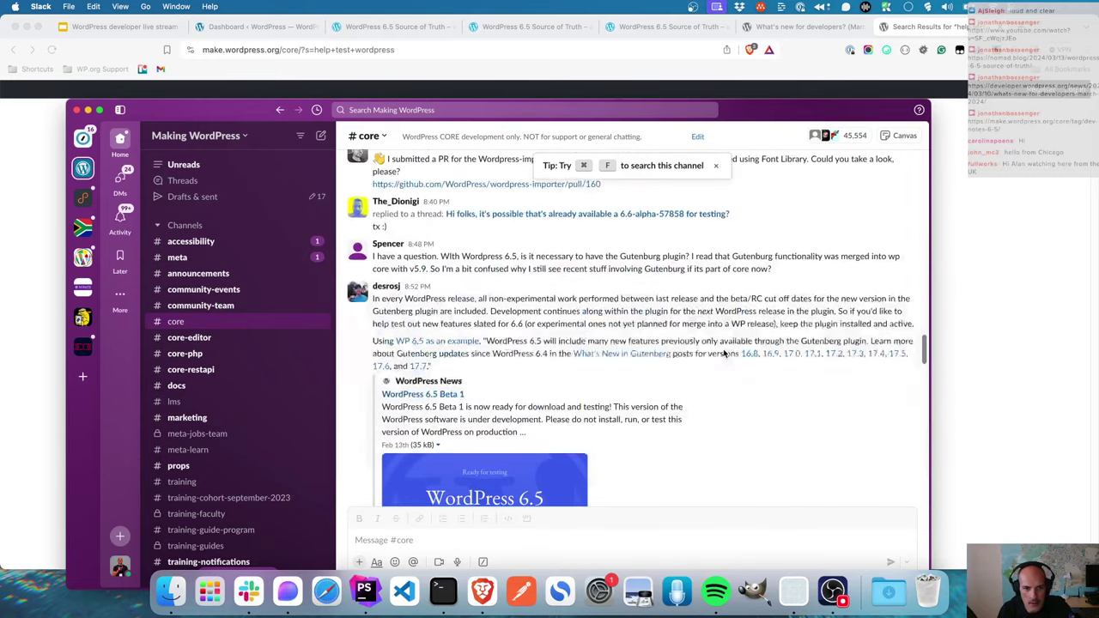
scroll(722, 354, "up", 15)
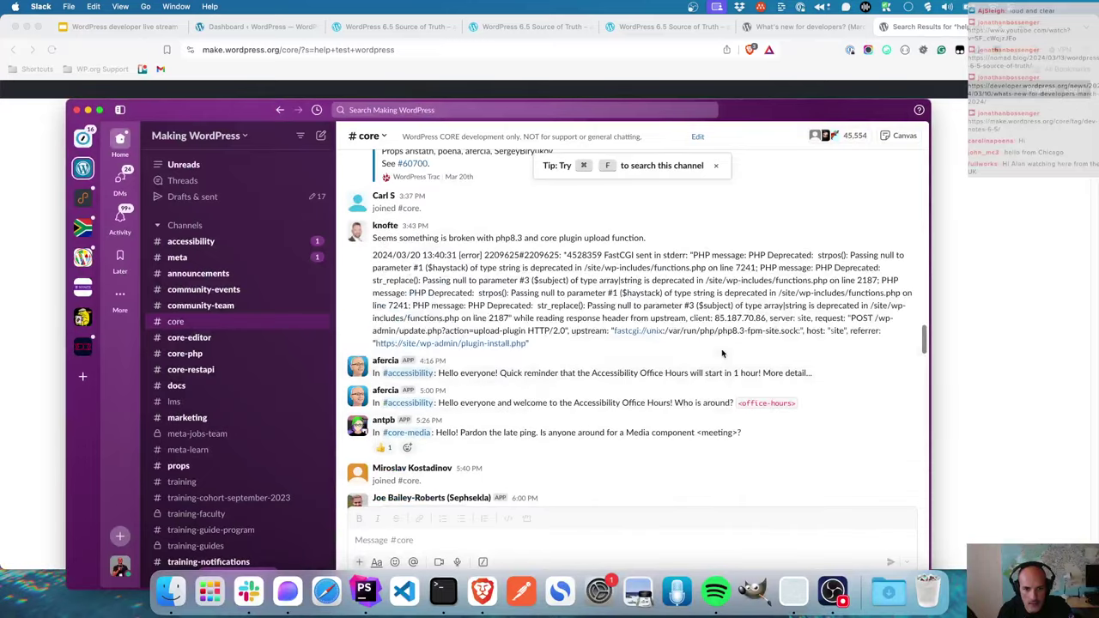
scroll(722, 353, "up", 15)
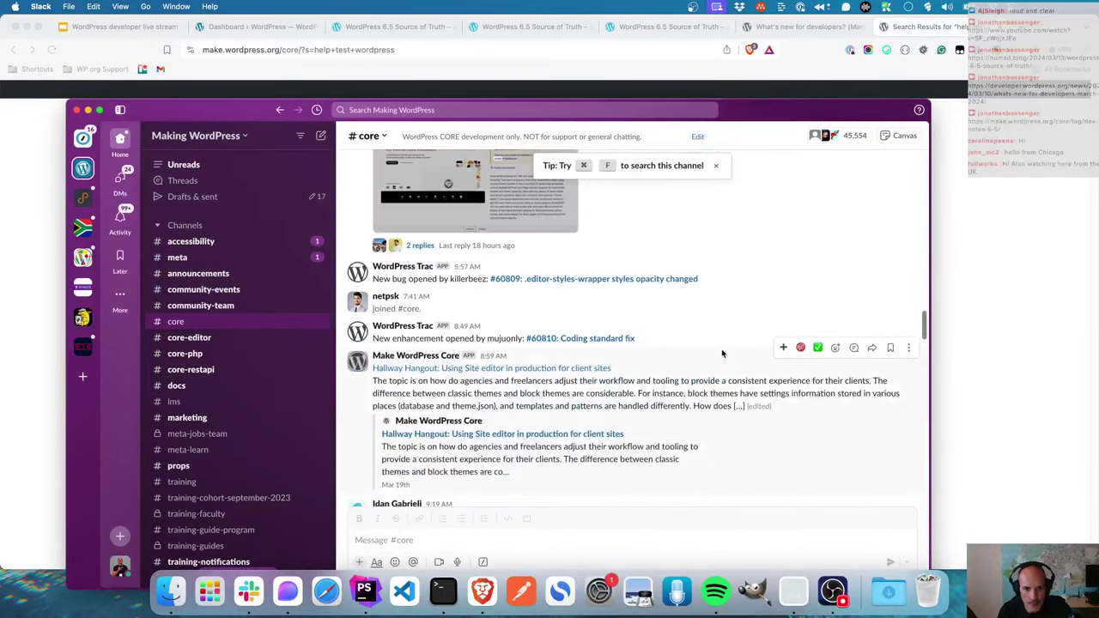
scroll(722, 354, "up", 15)
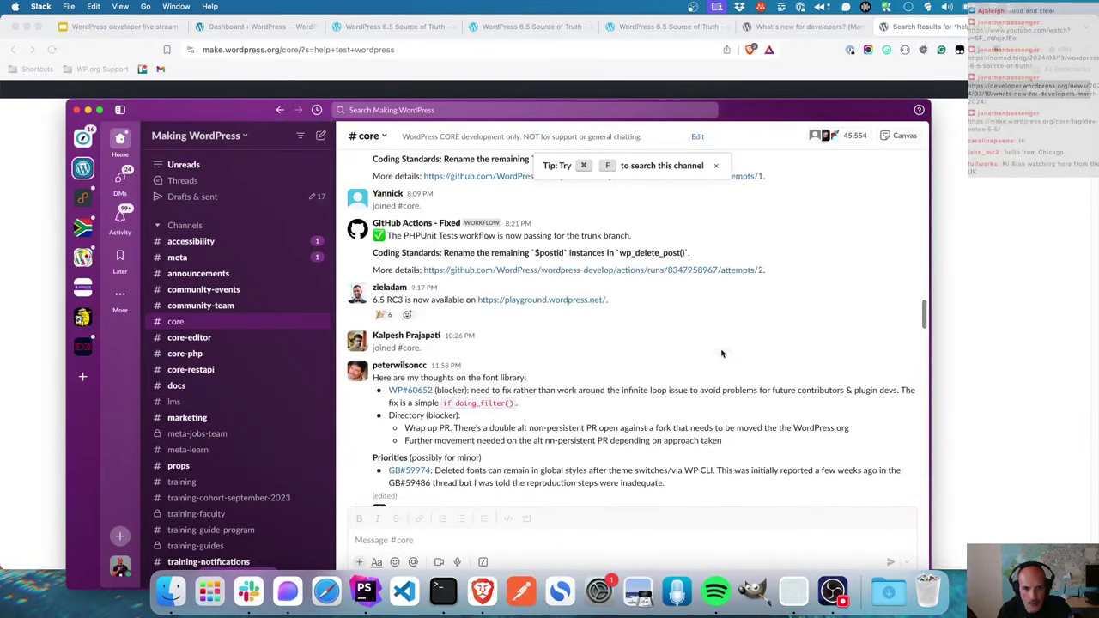
scroll(722, 354, "up", 15)
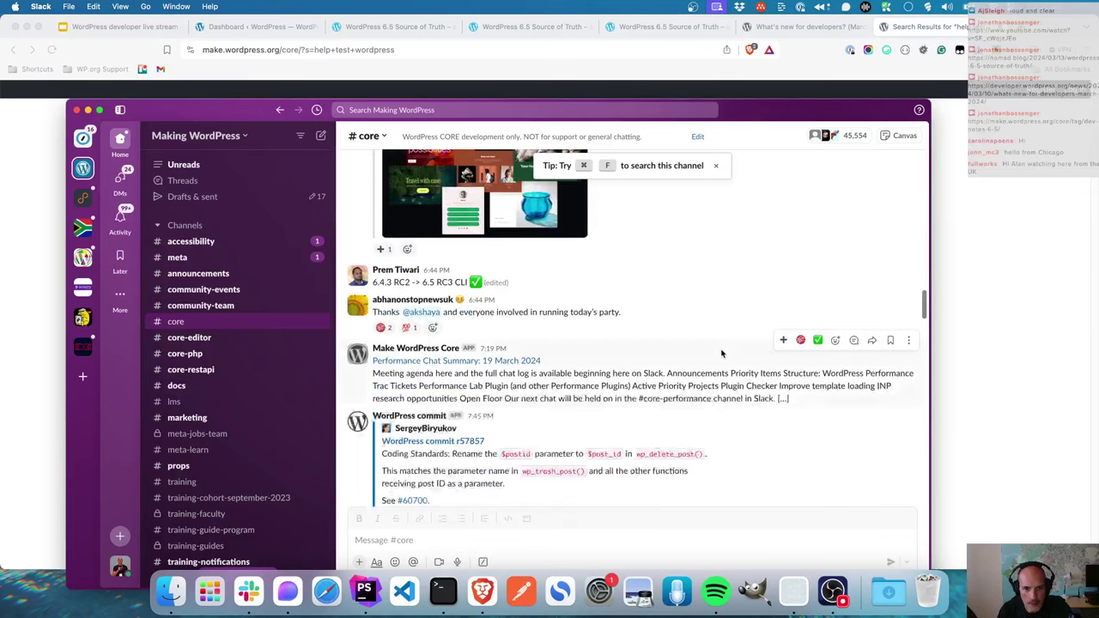
scroll(722, 354, "up", 10)
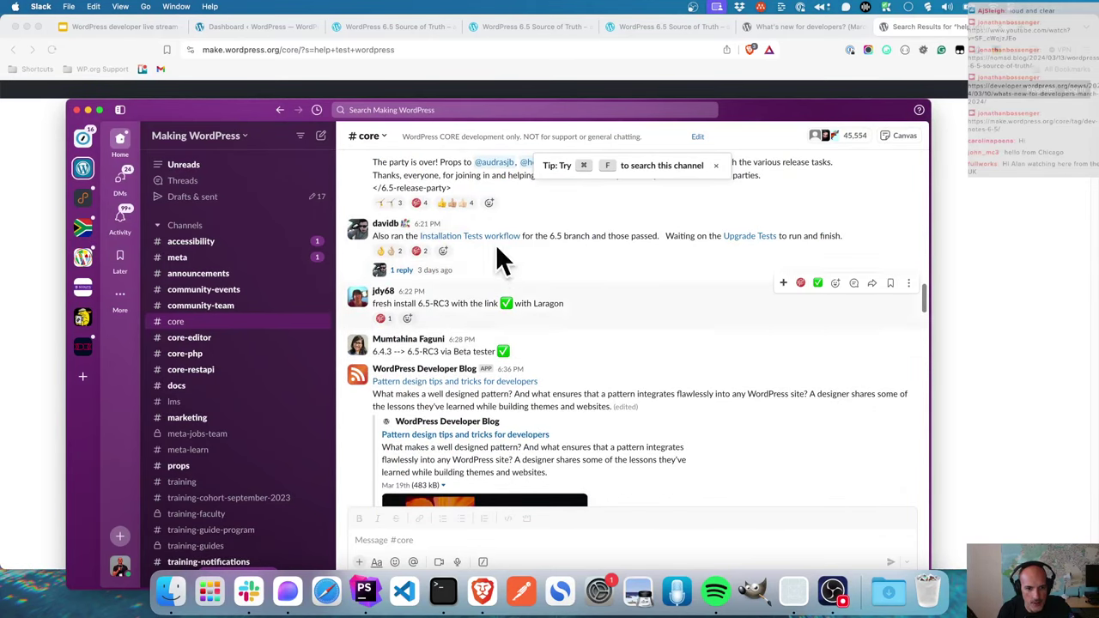
left_click(76, 111)
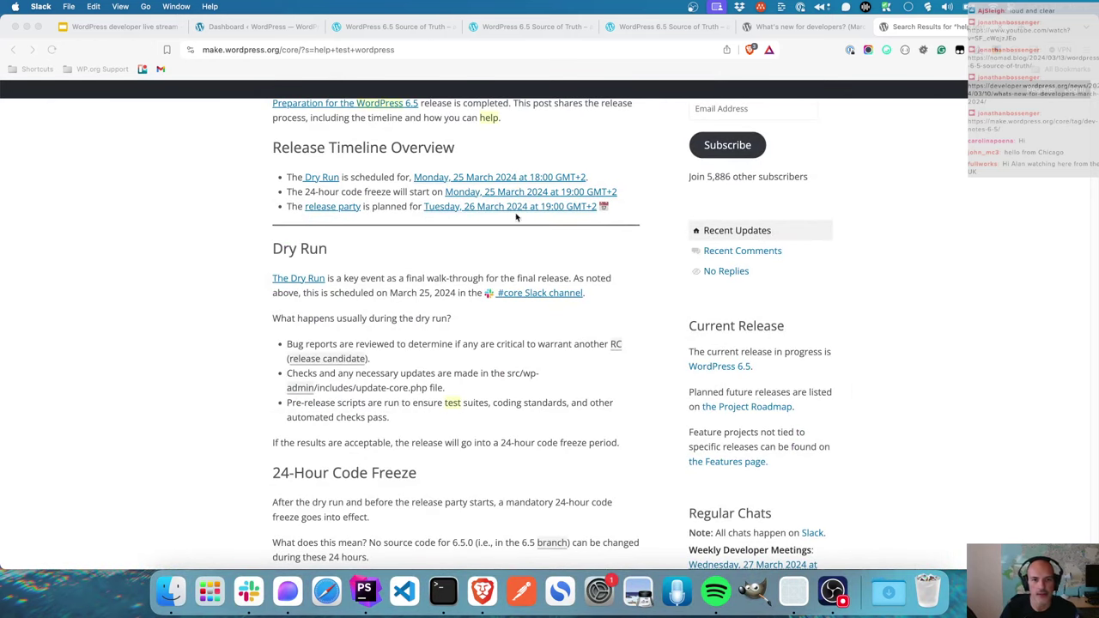
- In Brave, view the wordpress.test admin dashboard and check its WordPress version in the page footer
left_click(268, 26)
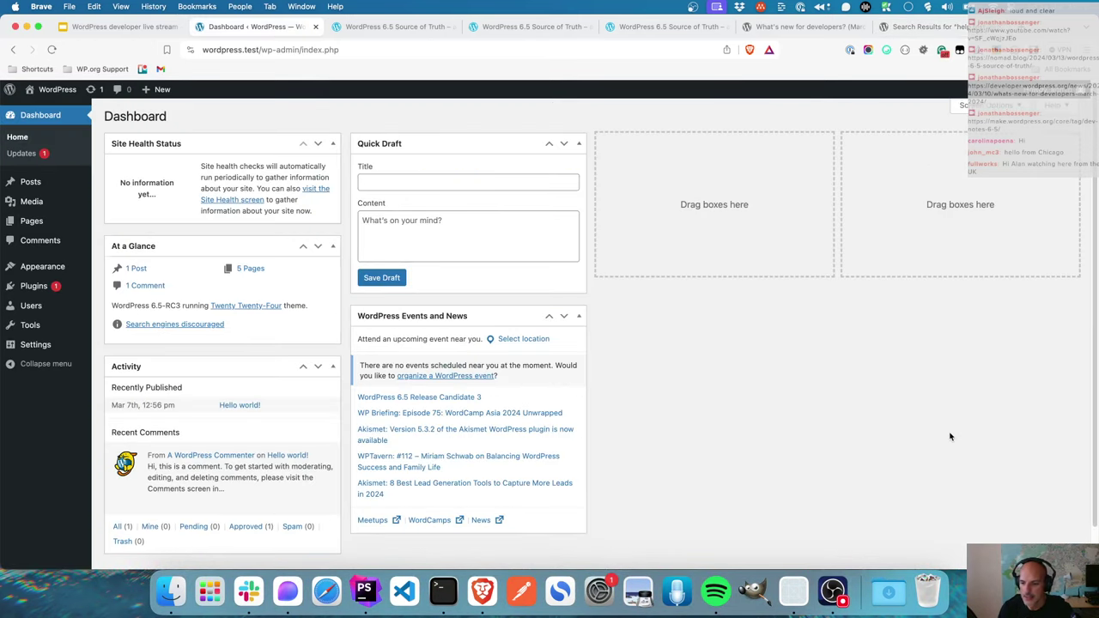
scroll(949, 437, "down", 1)
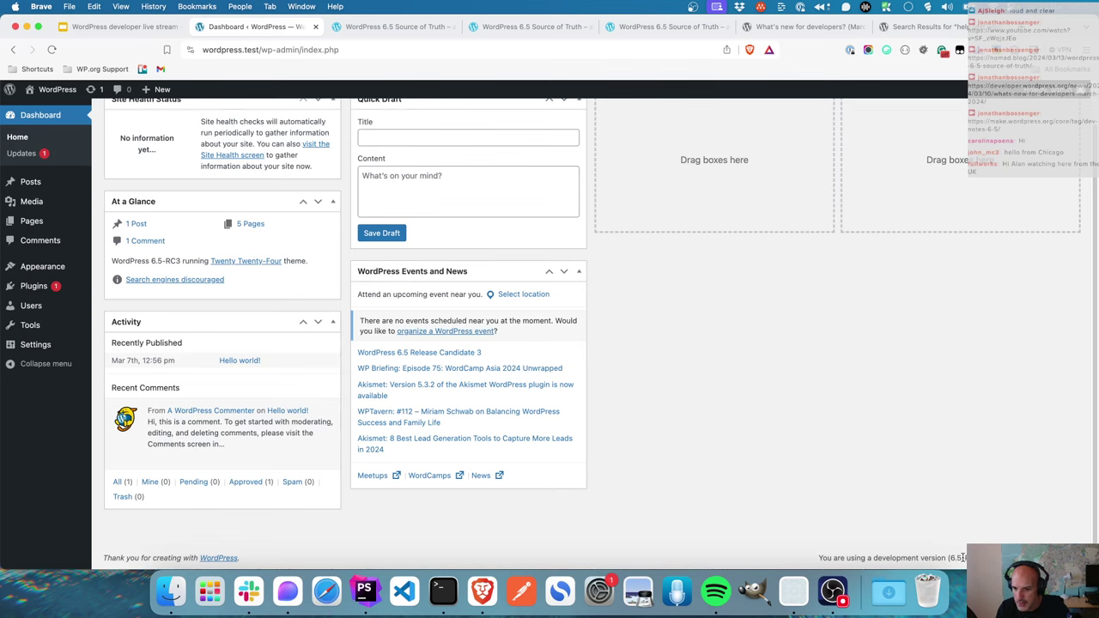
scroll(467, 335, "up", 1)
- Review the Priority Items for 6.5 in the WordPress 6.5 Source of Truth table of contents, including the Font Library entry
left_click(391, 27)
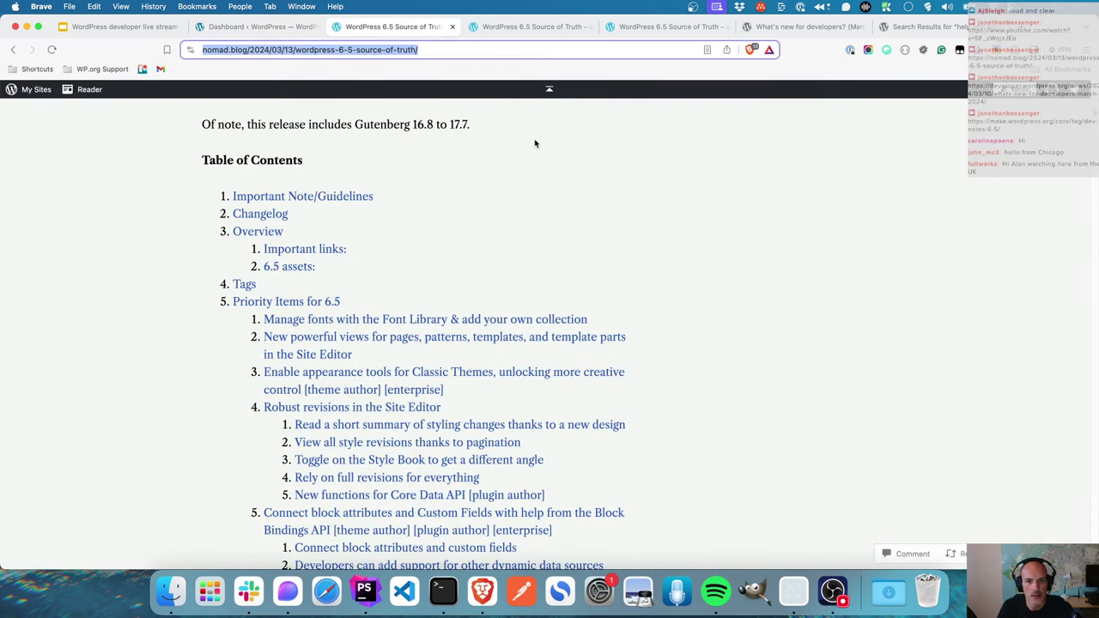
scroll(507, 221, "down", 3)
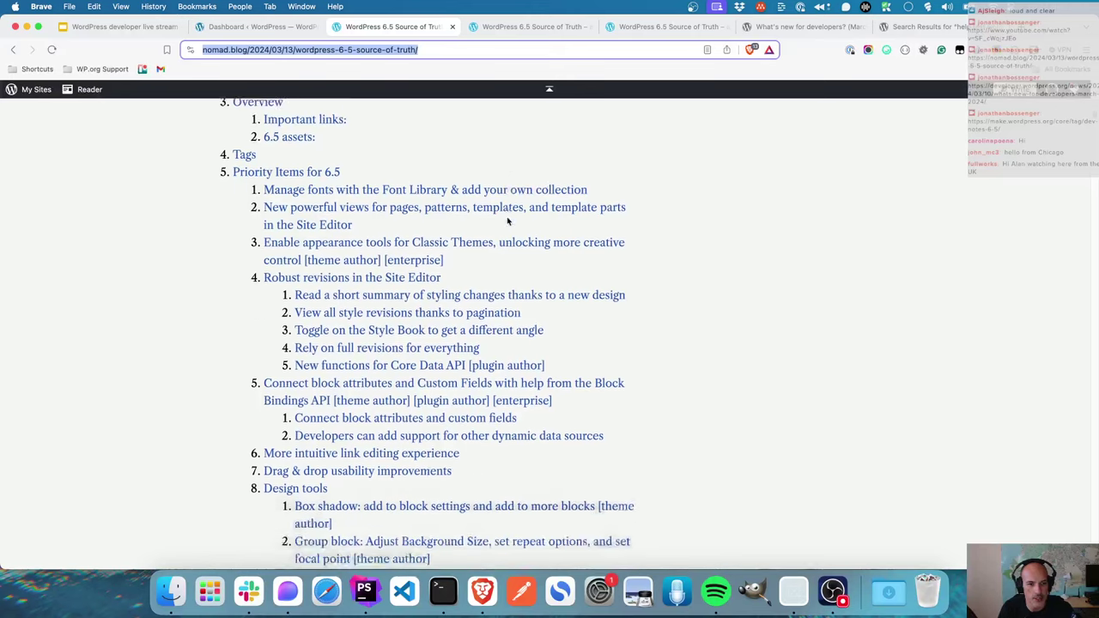
scroll(507, 221, "up", 5)
scroll(507, 221, "down", 1)
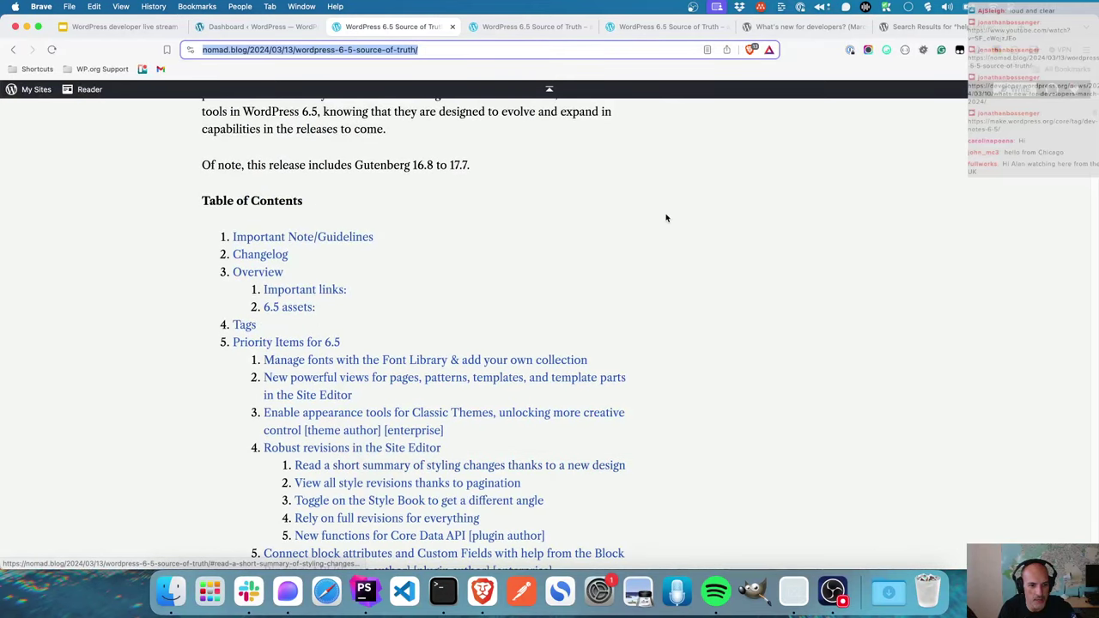
scroll(692, 332, "down", 1)
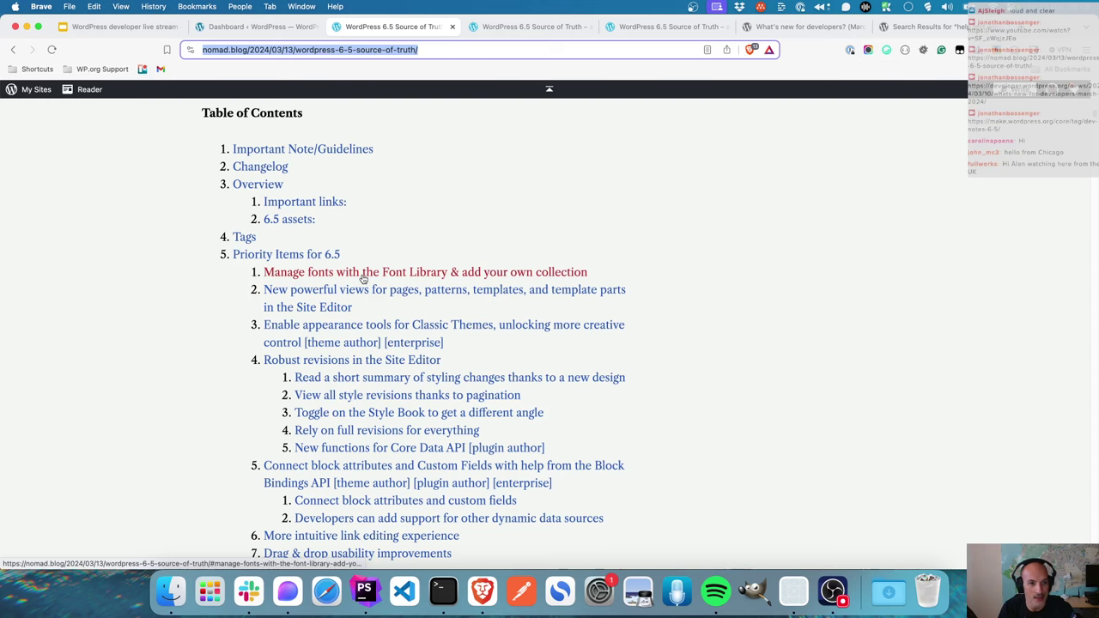
- Return to the wordpress.test admin and search the plugins available to add for "create block theme"
key("ctrl+shift+Tab")
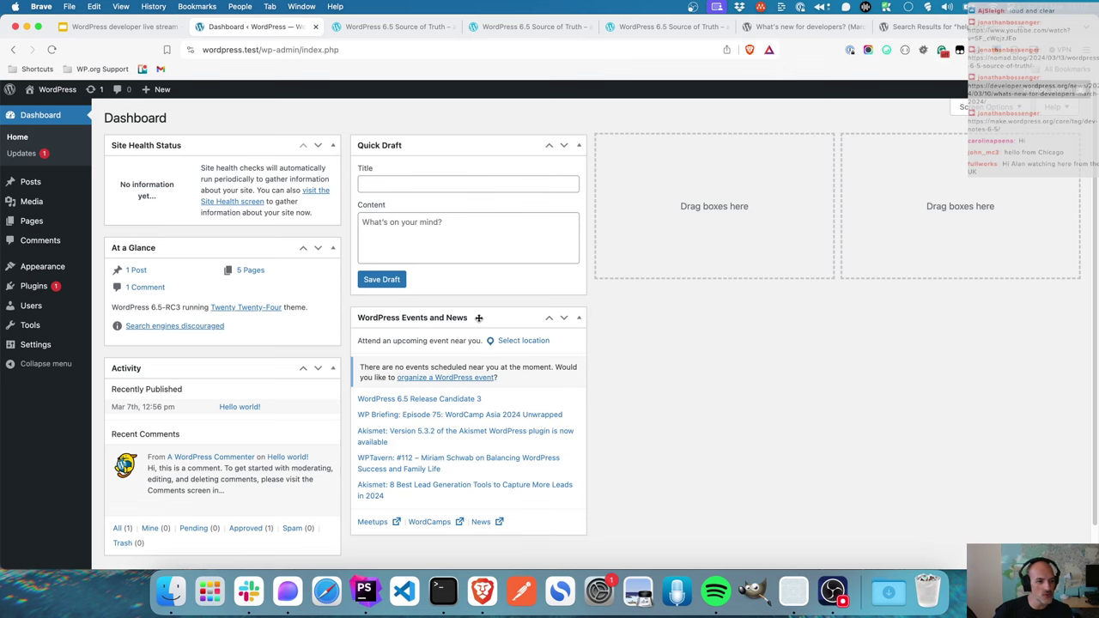
left_click(35, 269)
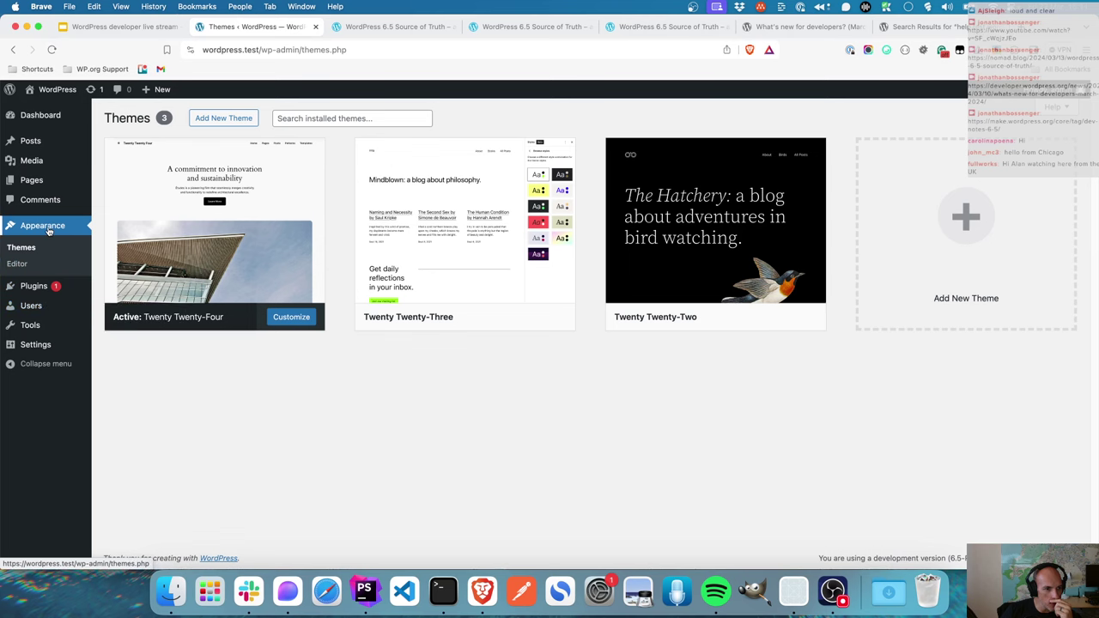
left_click(37, 286)
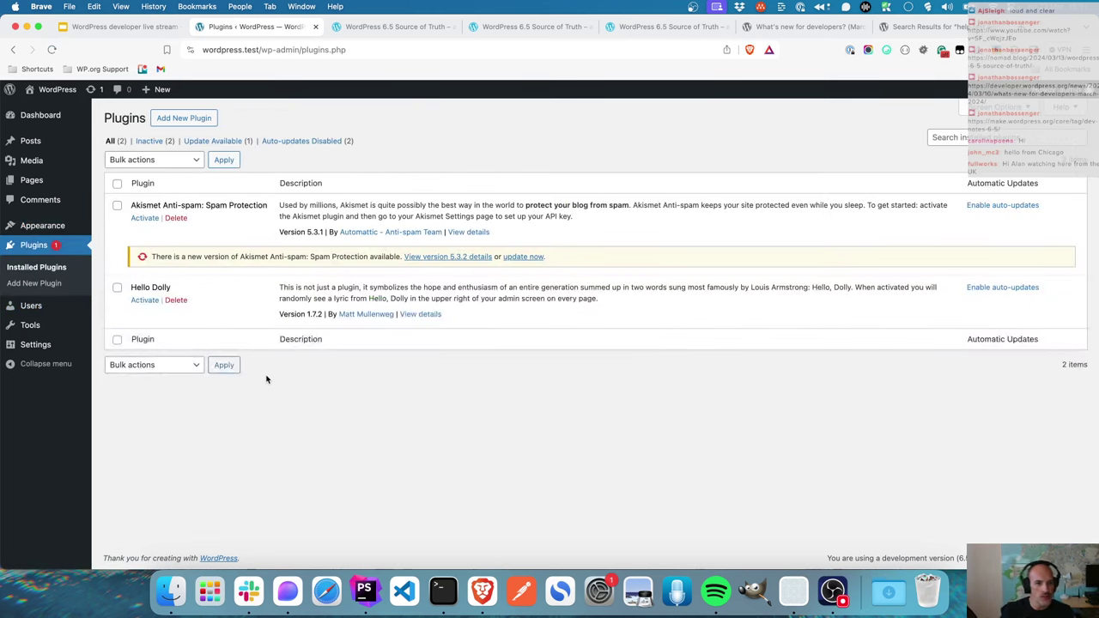
left_click(186, 118)
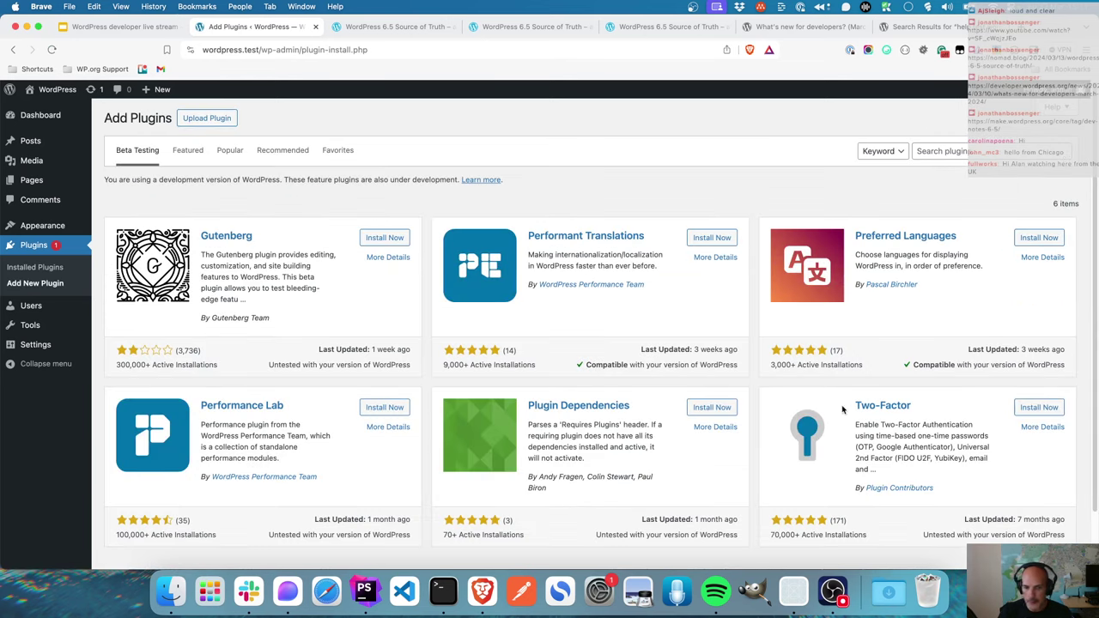
left_click(923, 152)
type("create block theme")
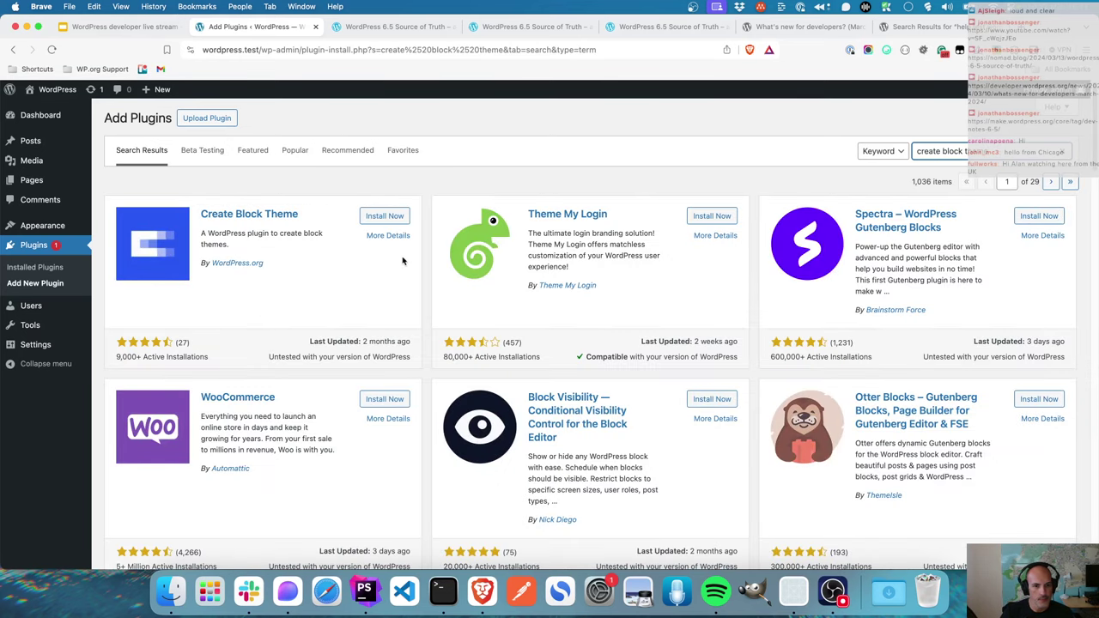
- Install and activate the Create Block Theme plugin from the search results
left_click(387, 216)
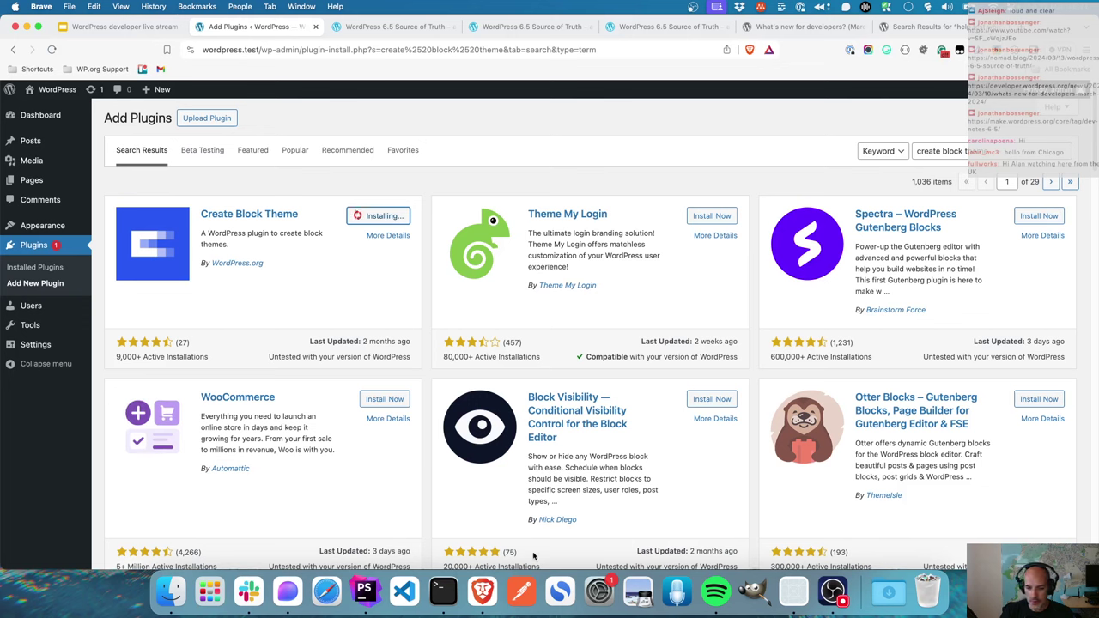
left_click(715, 590)
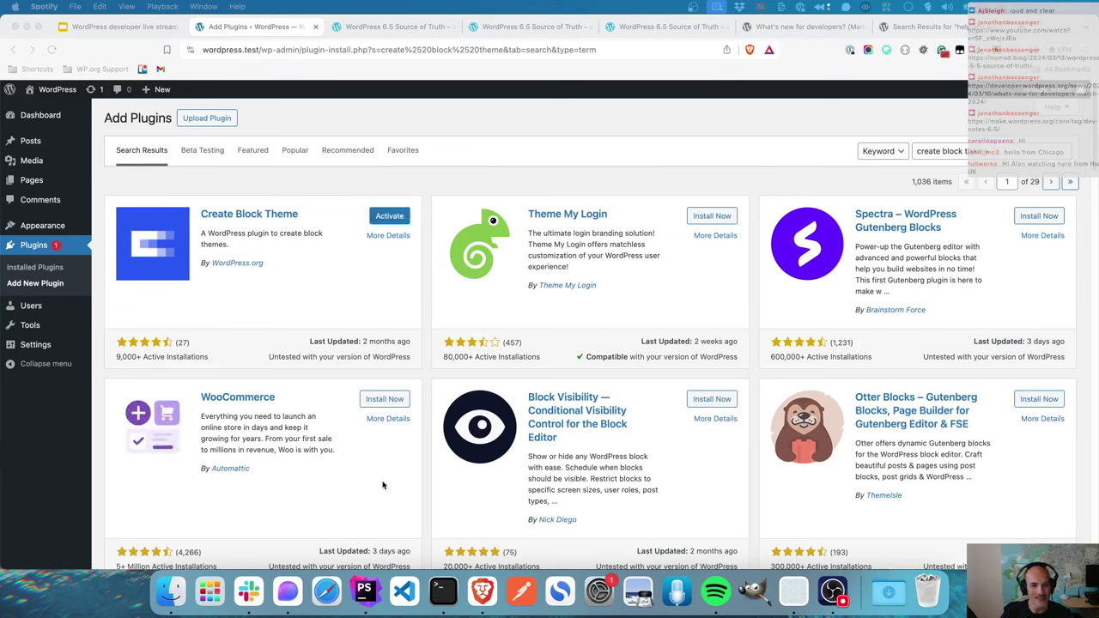
left_click(389, 216)
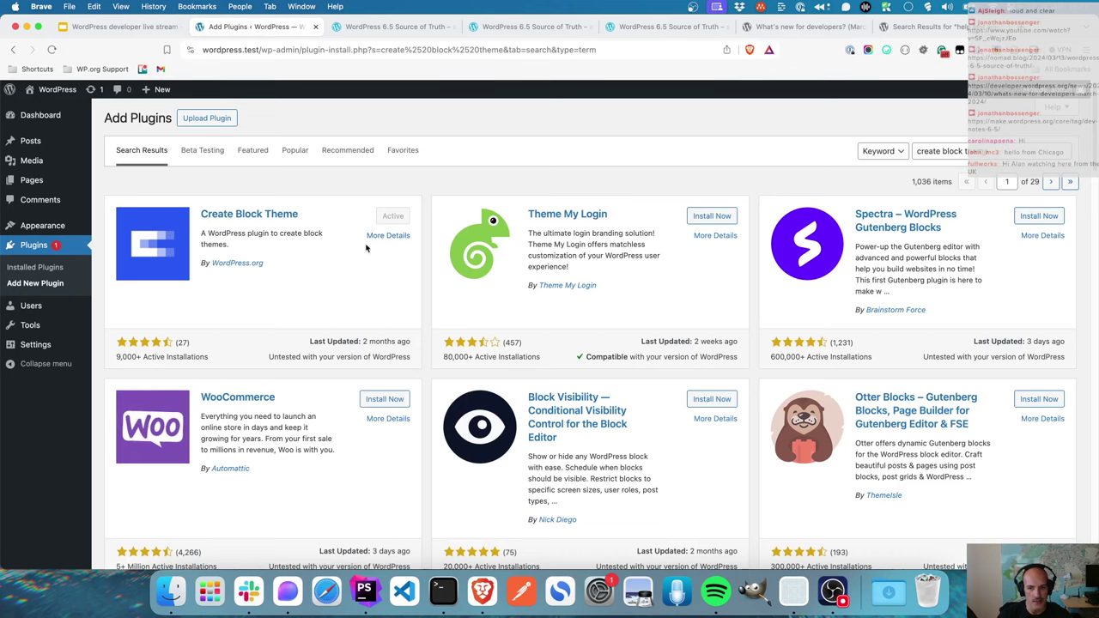
scroll(370, 281, "down", 3)
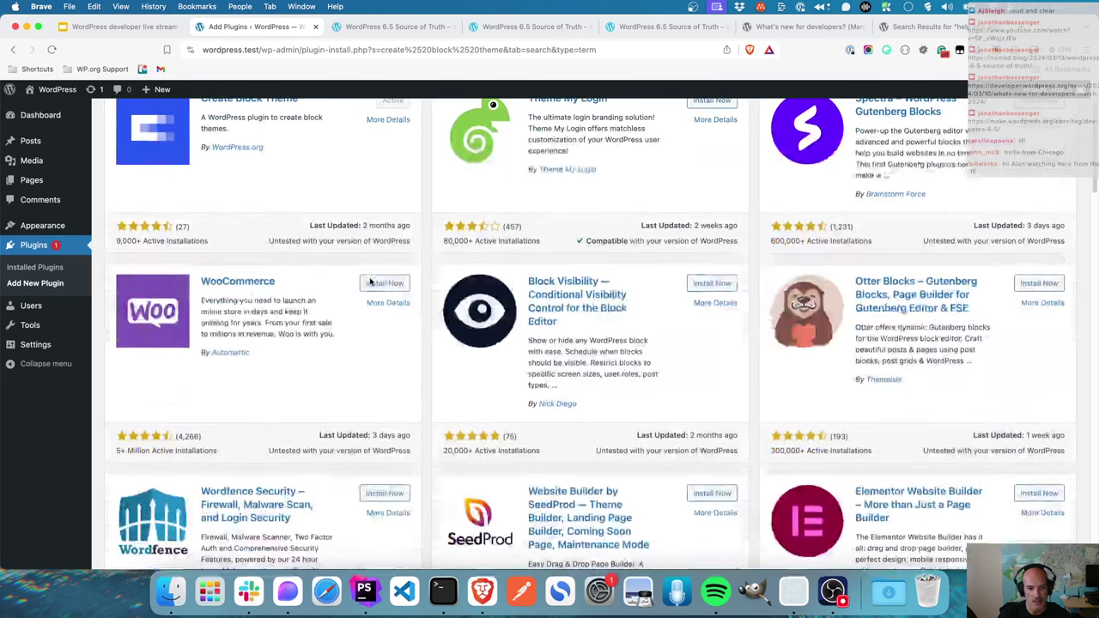
scroll(371, 283, "up", 3)
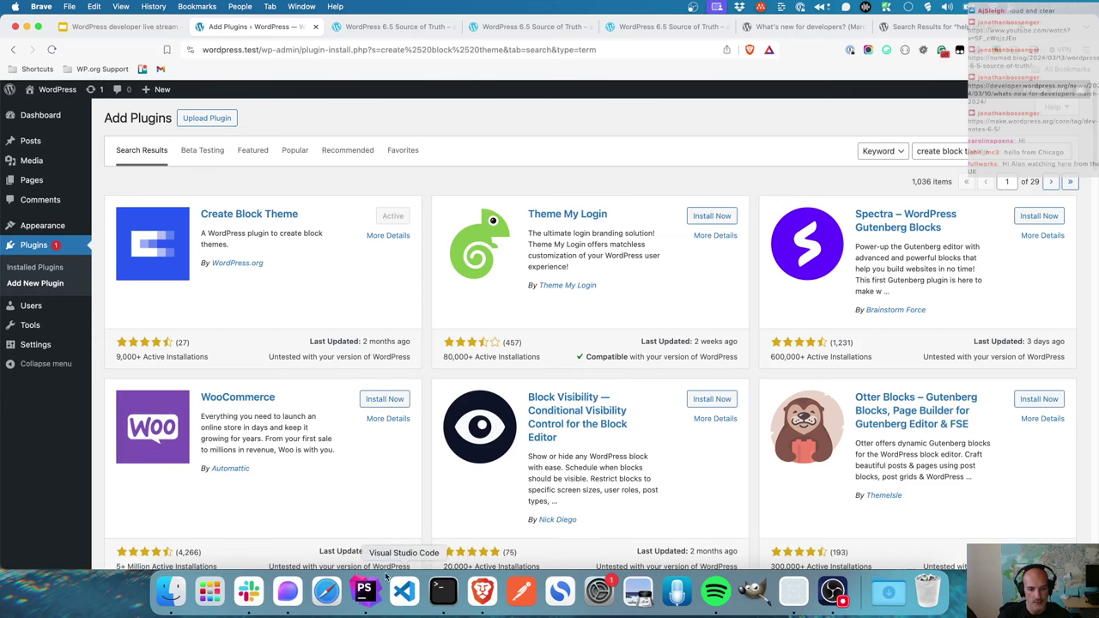
- Open the admin dashboard in a new tab, view the installed plugins list, and close the Add Plugins tab
right_click(39, 114)
left_click(77, 118)
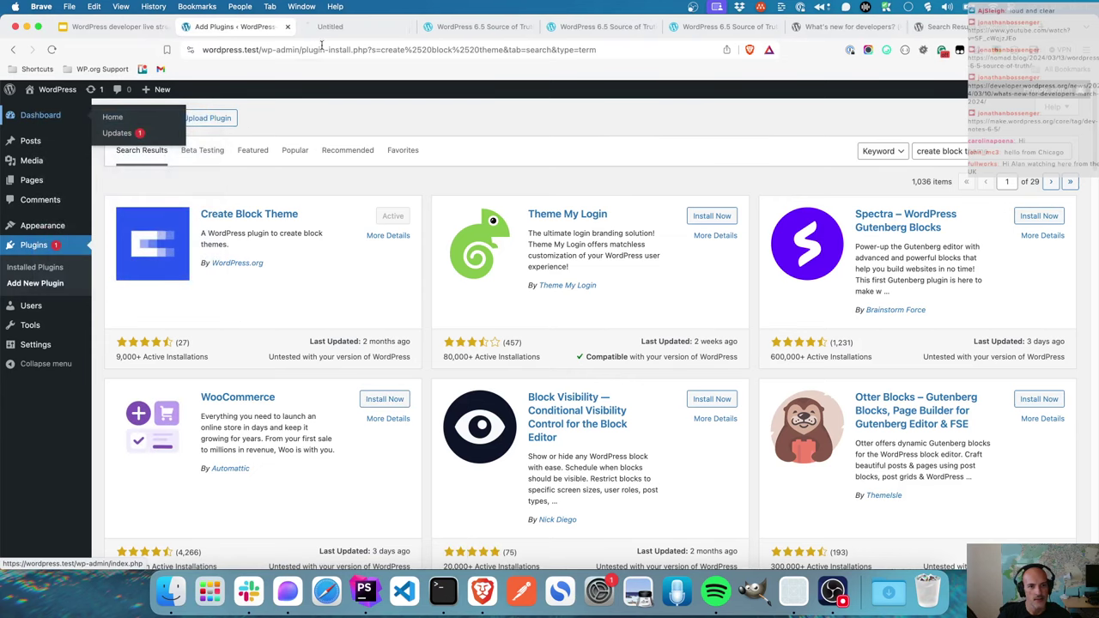
key("ctrl+Tab")
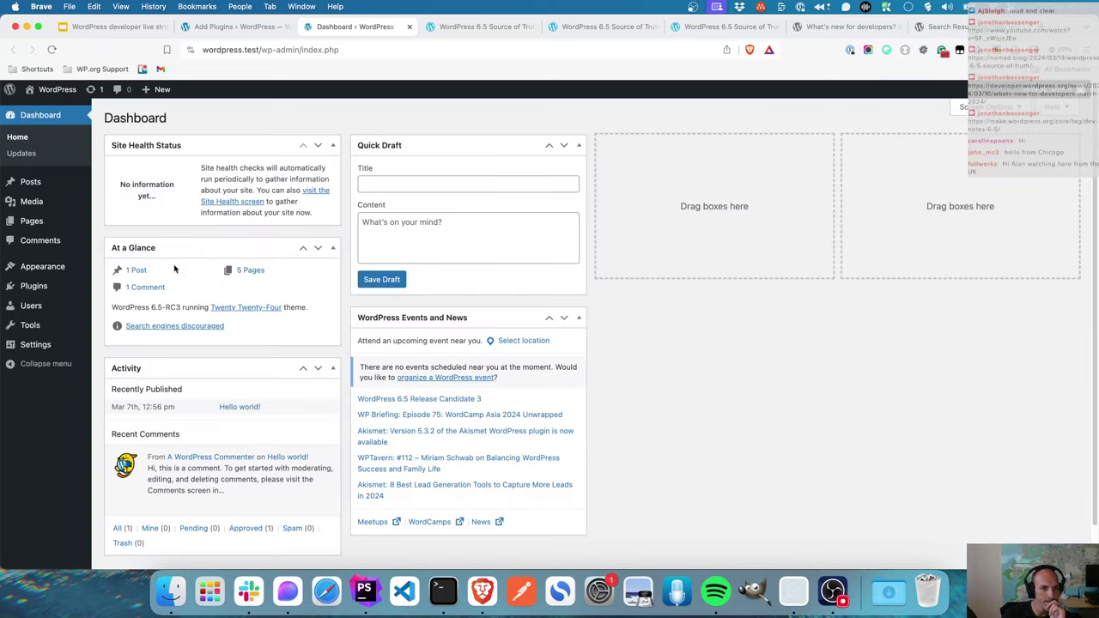
left_click(227, 31)
left_click(343, 29)
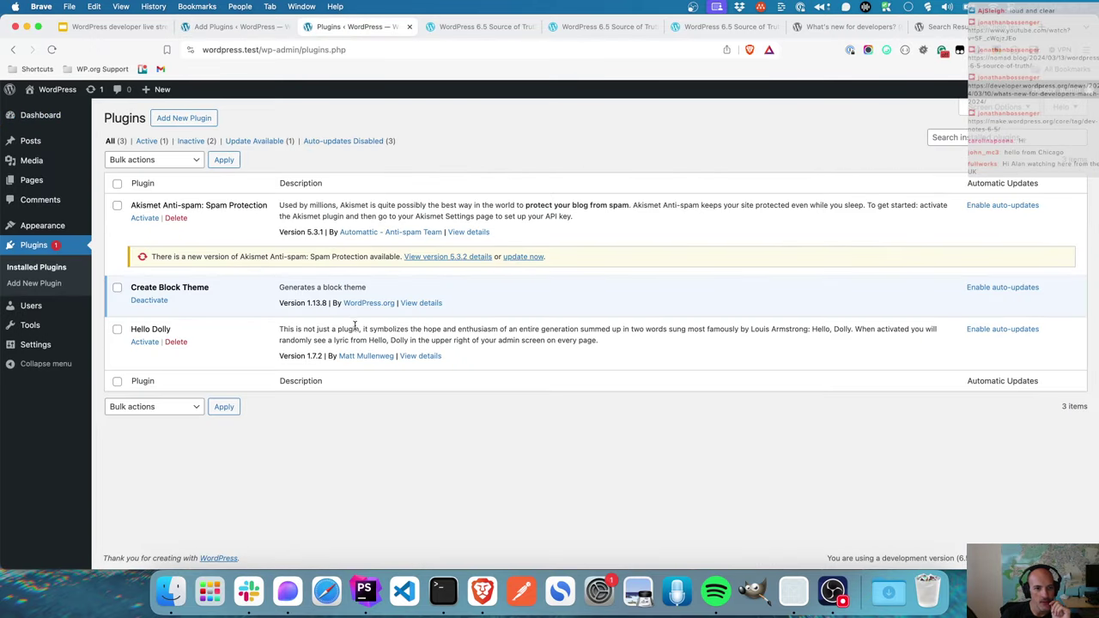
left_click(244, 27)
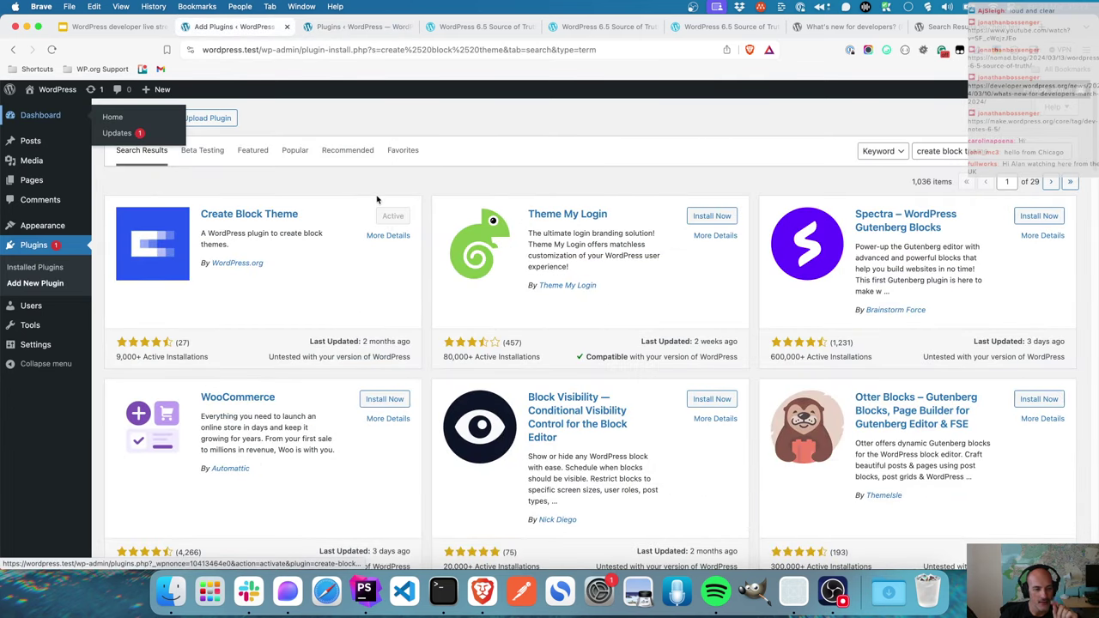
left_click(316, 26)
left_click(286, 26)
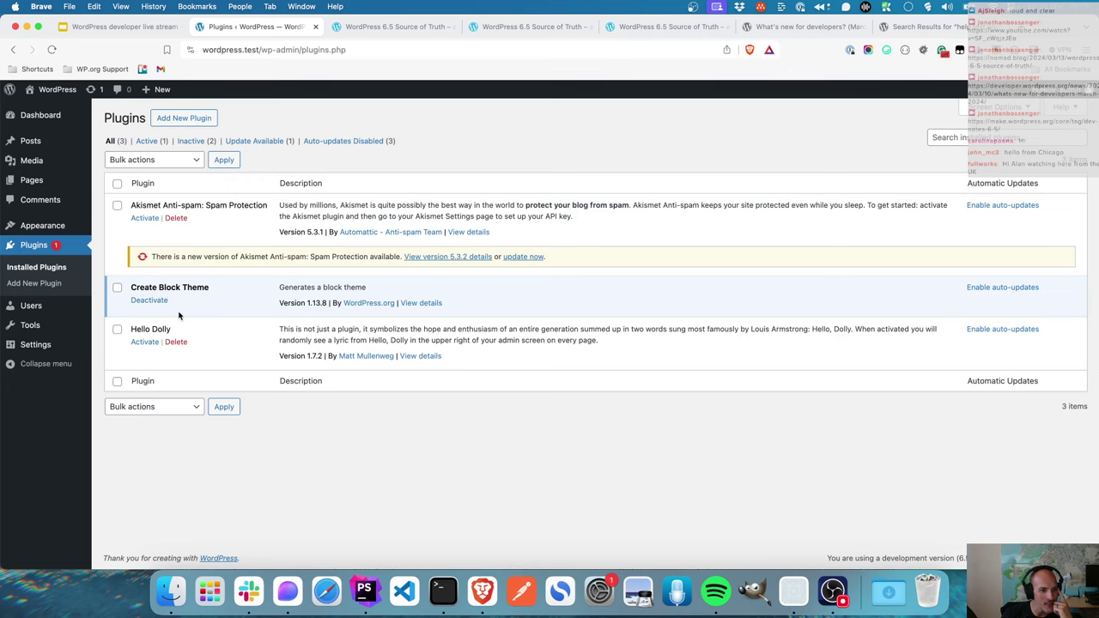
- In Create Block Theme, choose to create a blank theme and name it with the author's first name plus "Awesome Theme"
mouse_move(43, 226)
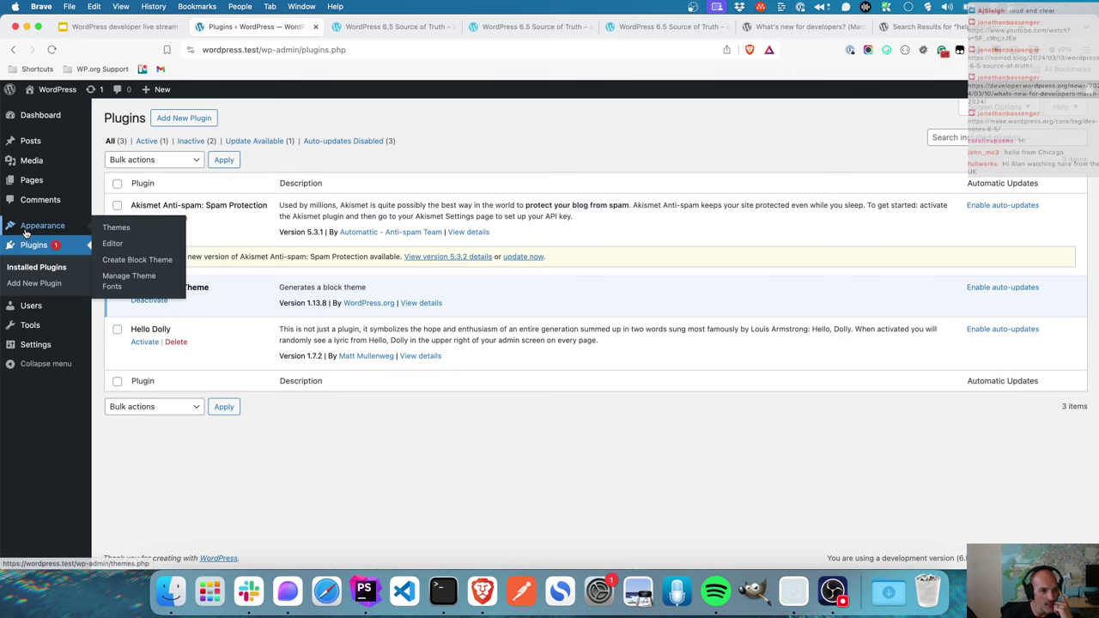
left_click(146, 262)
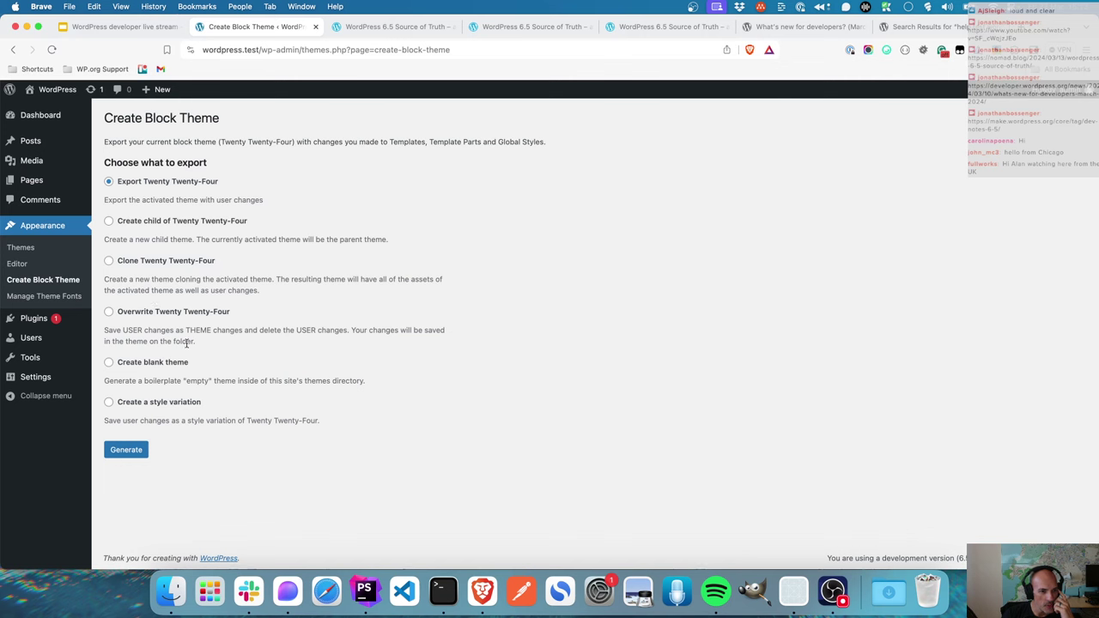
left_click(108, 363)
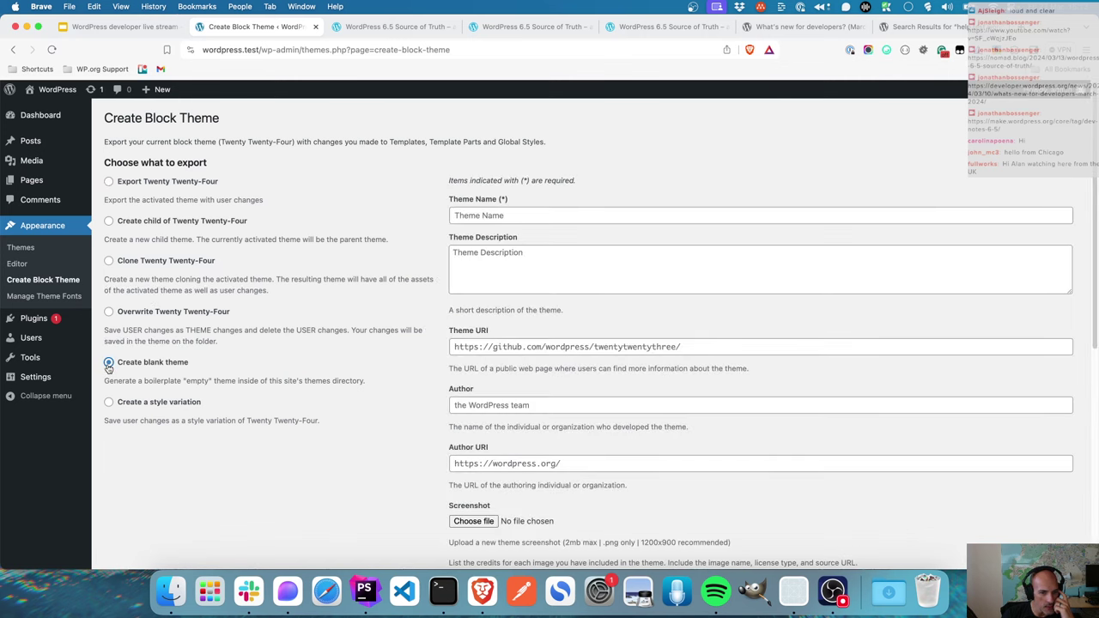
left_click(560, 219)
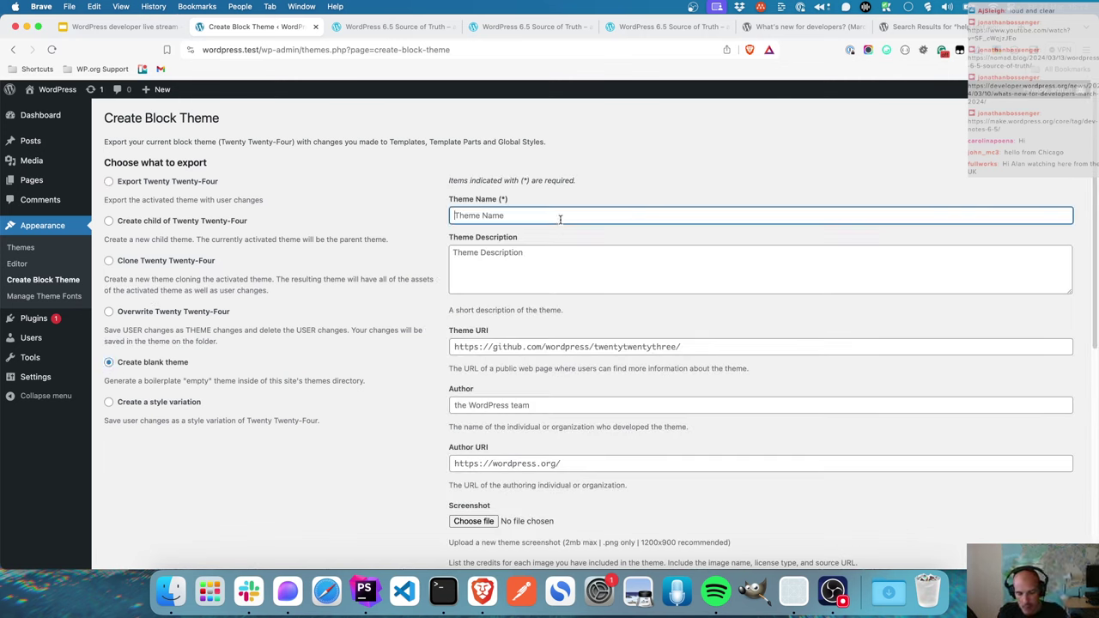
type("Jon's W")
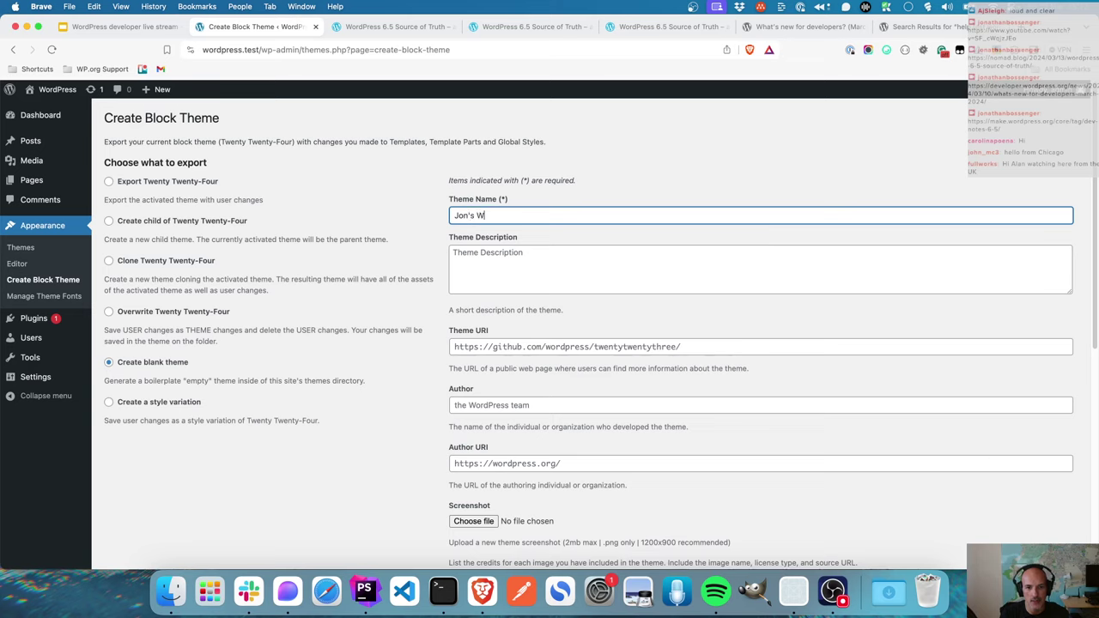
key("BackSpace")
type("Awesome Theme")
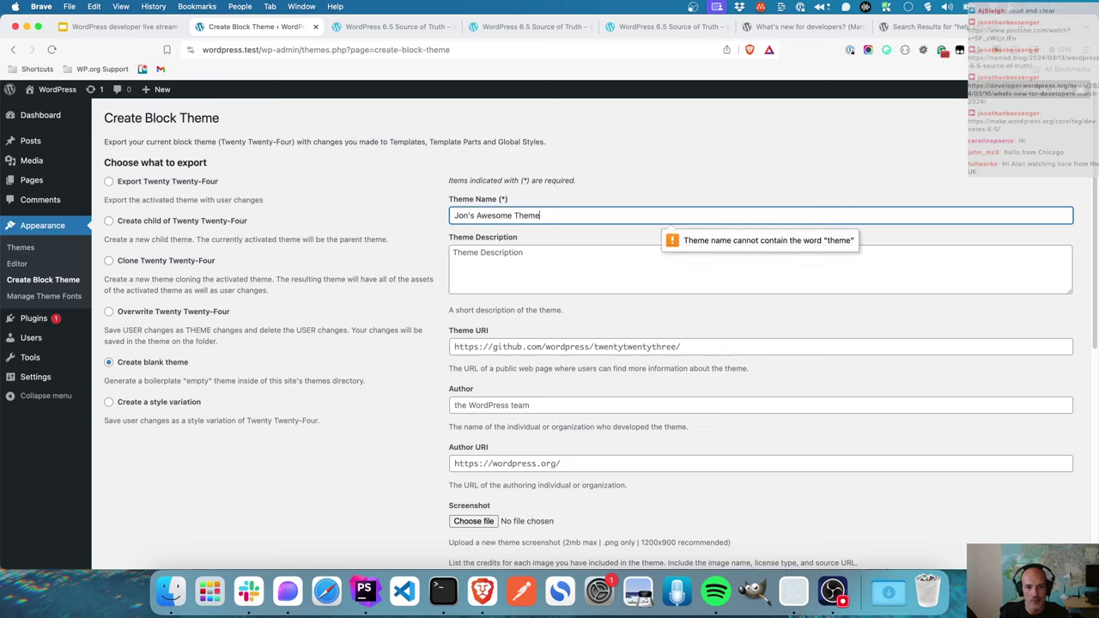
- Enter the same text as the theme name for the description and try to generate the blank theme
key("Tab")
type("Jon")
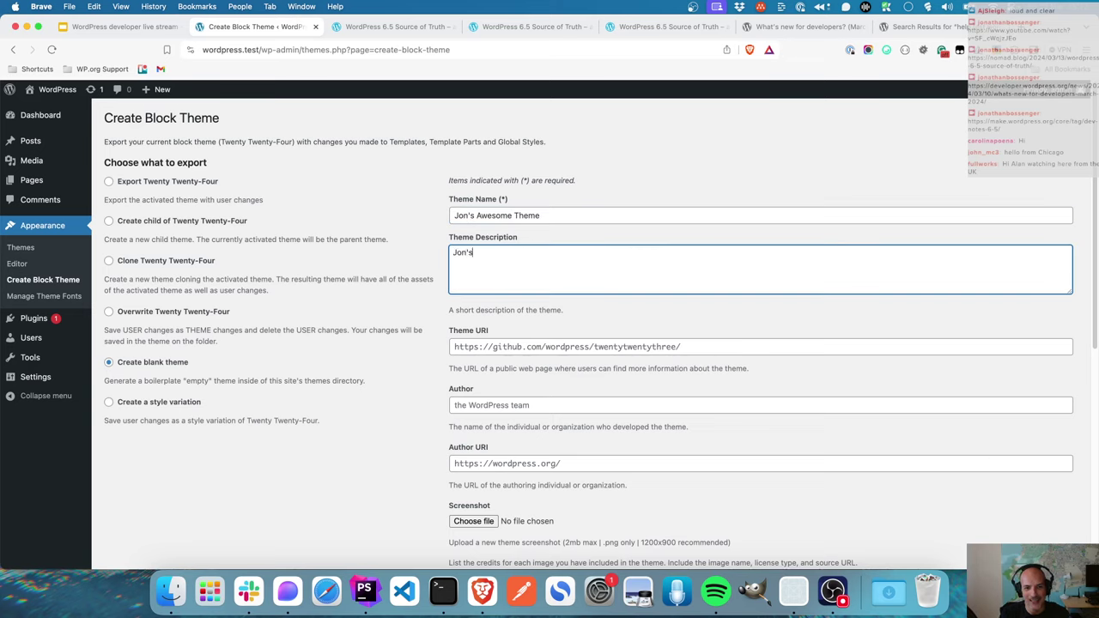
type("'s Awesome Theme")
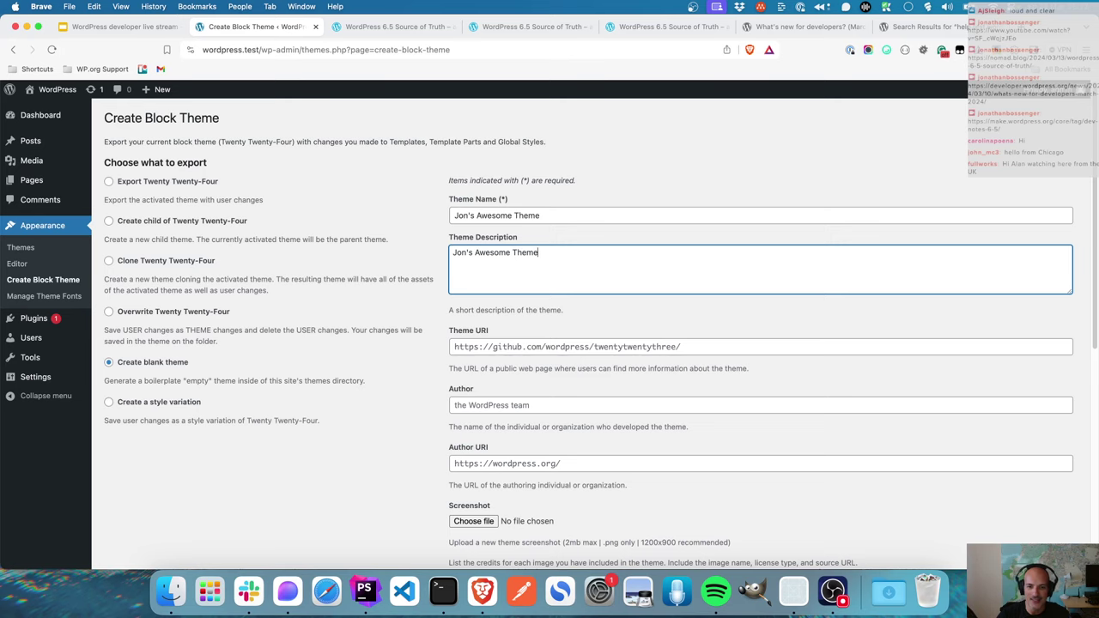
scroll(578, 353, "down", 10)
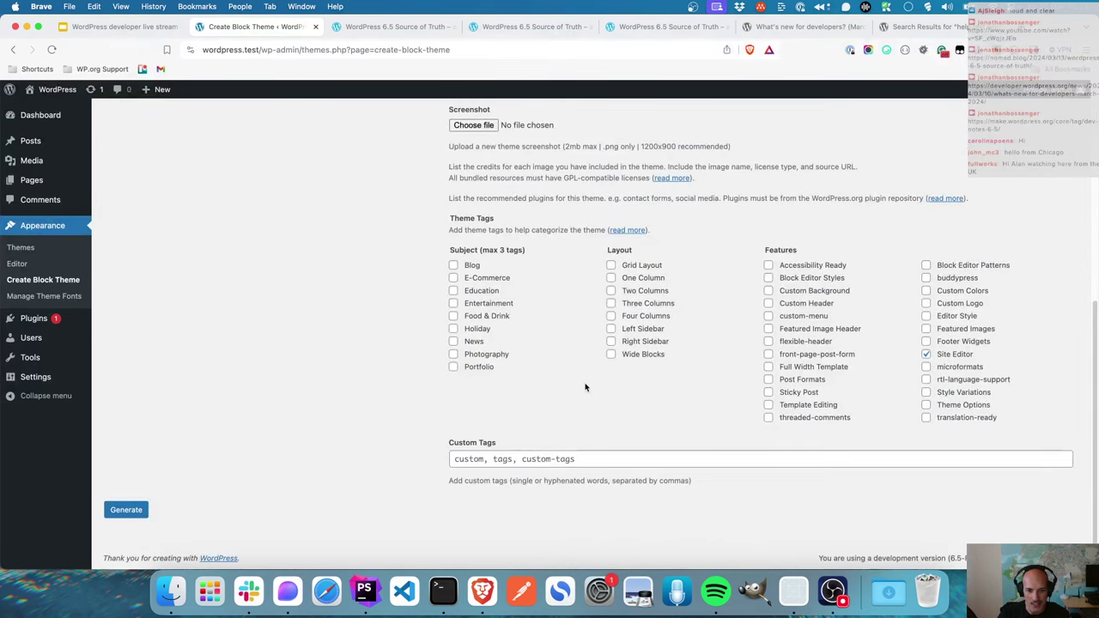
left_click(128, 510)
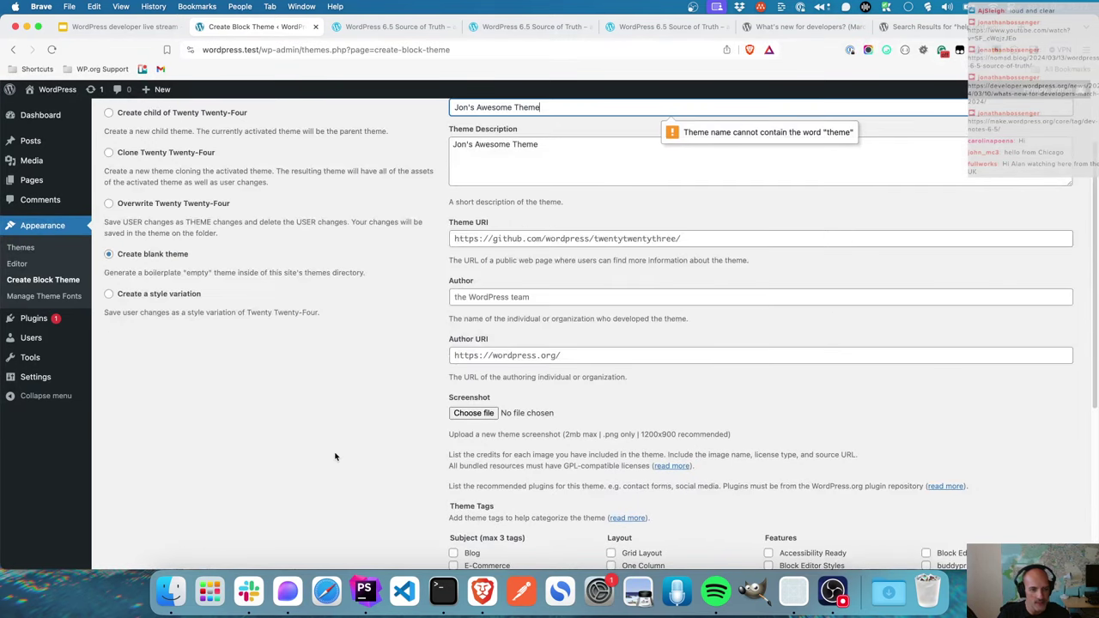
- Replace the word "Theme" in the theme name with "Thing" and generate the blank theme
scroll(481, 365, "up", 2)
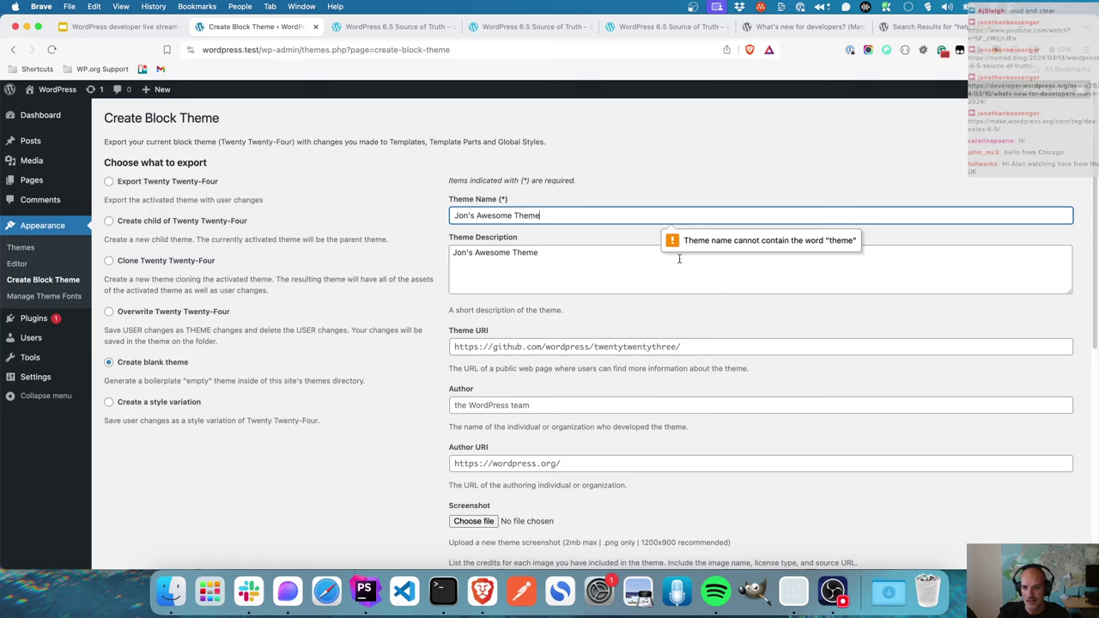
double_click(528, 216)
key("BackSpace")
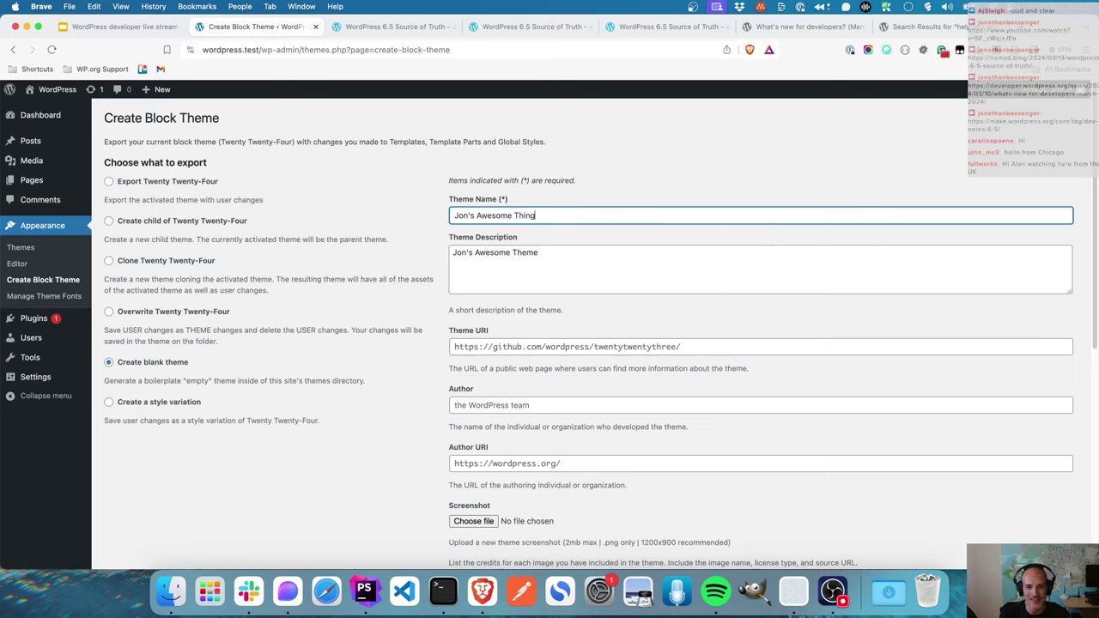
type("Thing")
left_click_drag(593, 212, 424, 218)
scroll(477, 371, "down", 5)
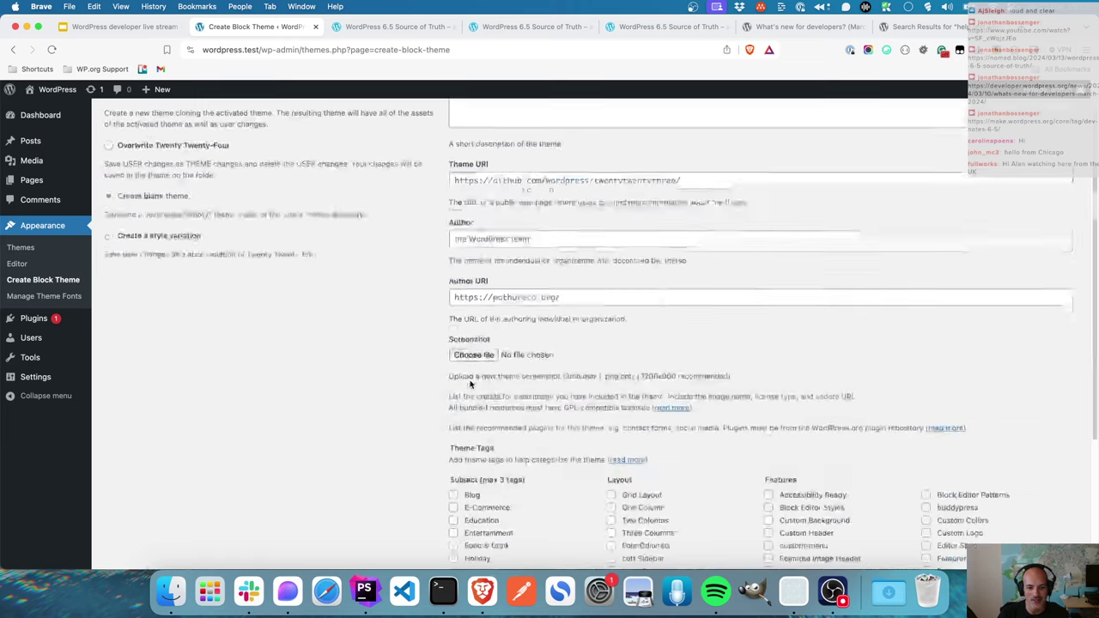
left_click(134, 519)
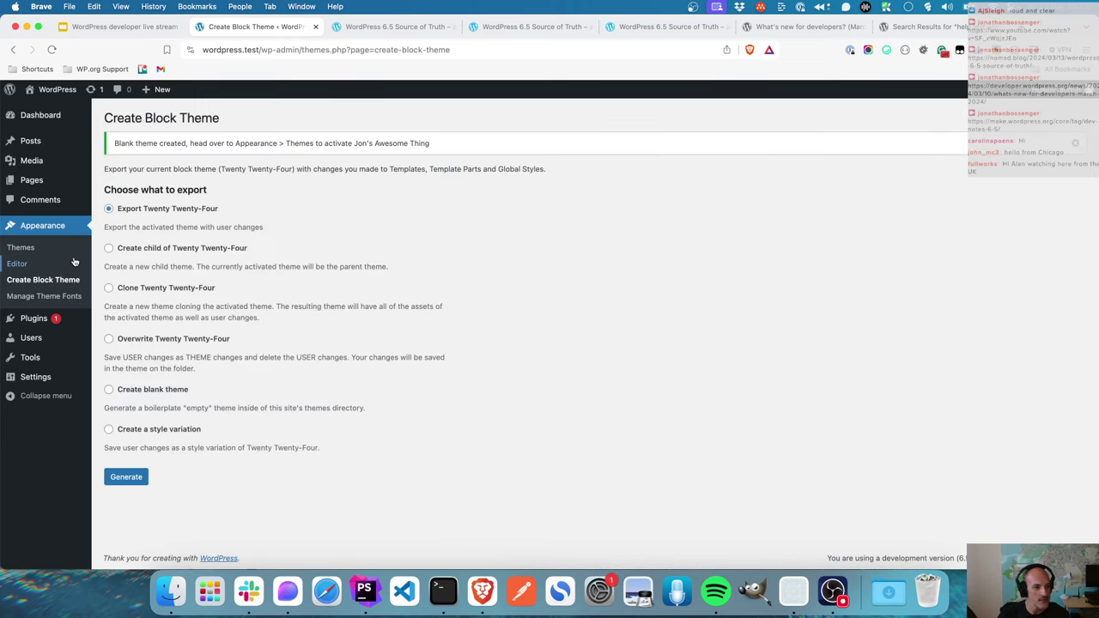
- Check the generated theme among the installed themes and deactivate the Create Block Theme plugin
left_click(20, 247)
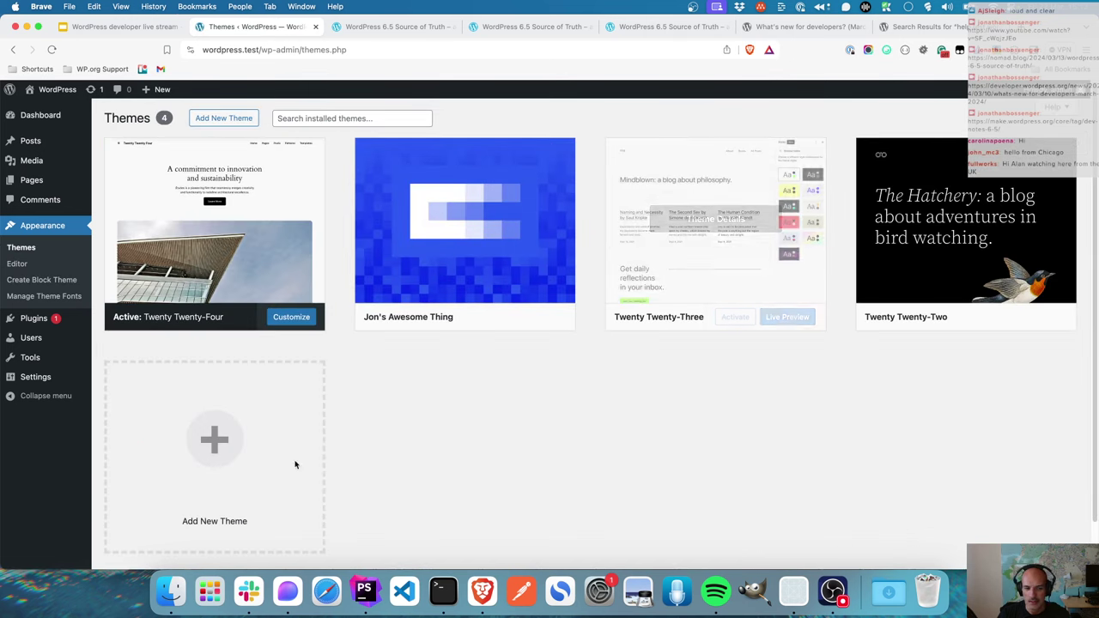
mouse_move(466, 248)
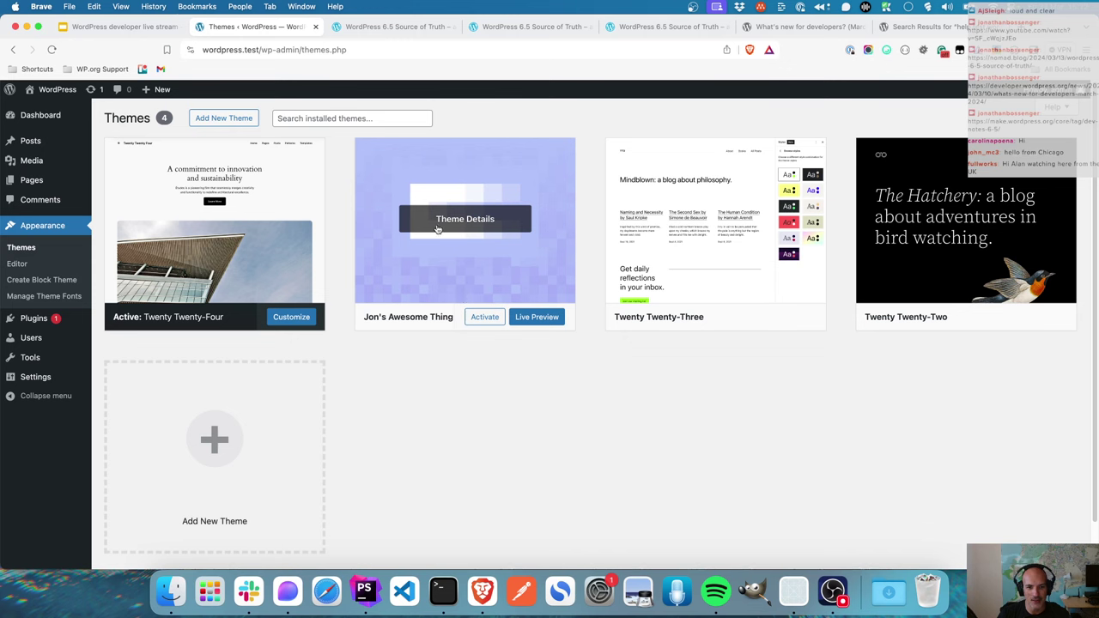
left_click(34, 317)
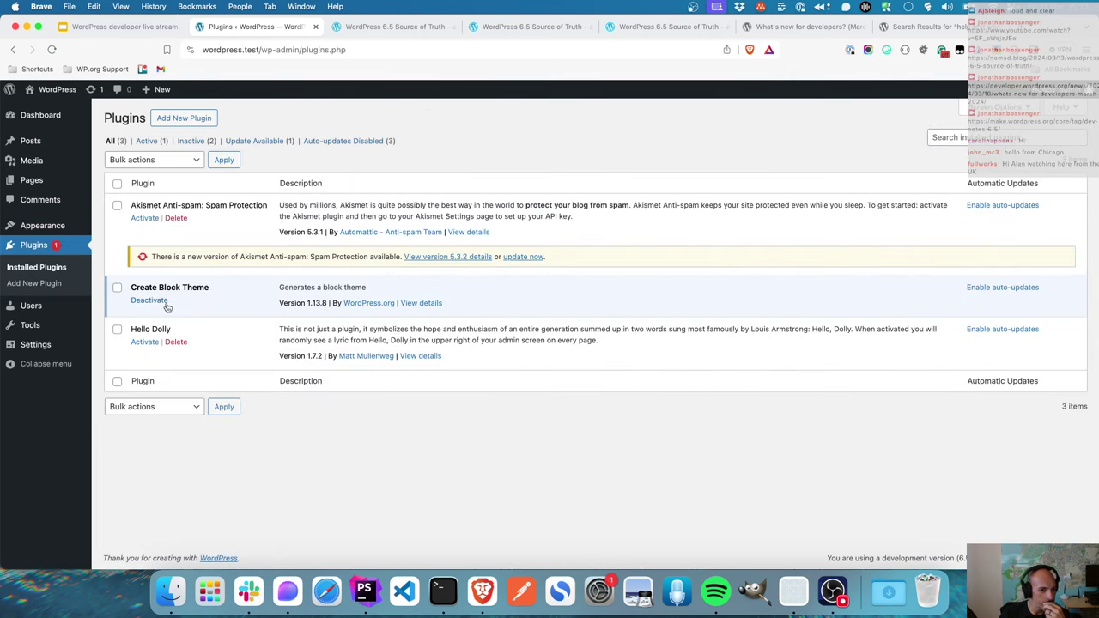
left_click(162, 302)
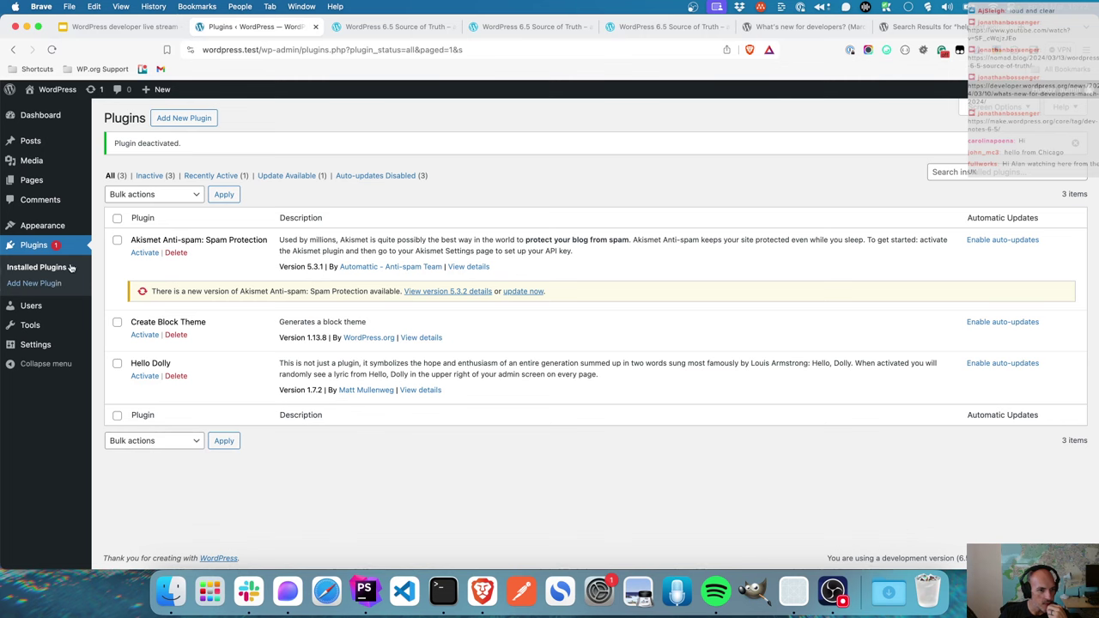
- Return to the installed themes and activate the newly generated "Awesome Thing" theme
left_click(51, 230)
mouse_move(473, 247)
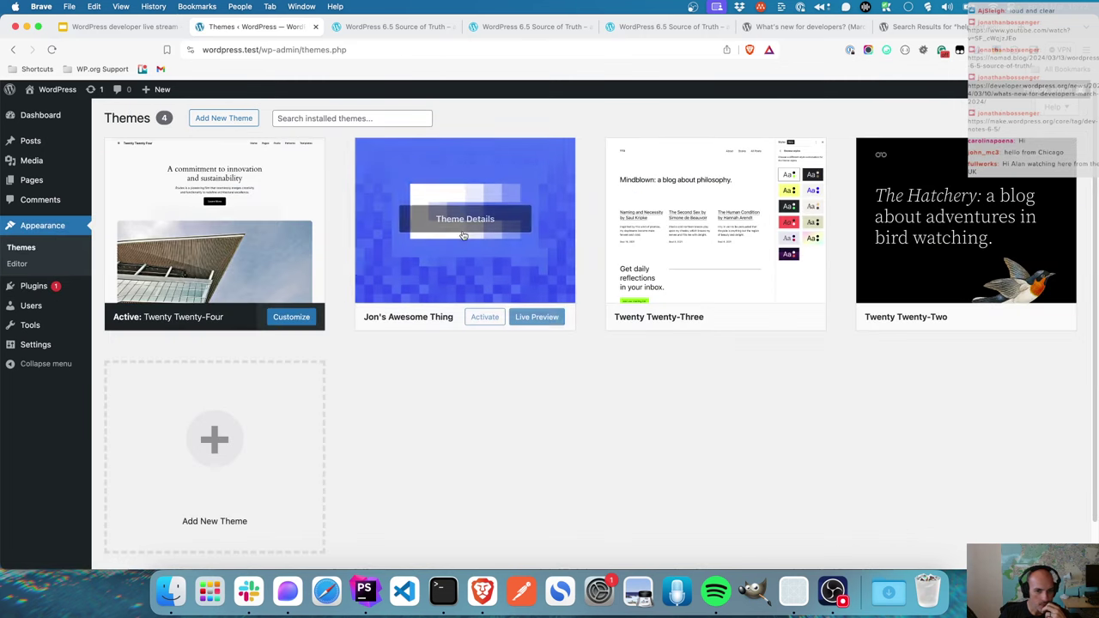
left_click(485, 318)
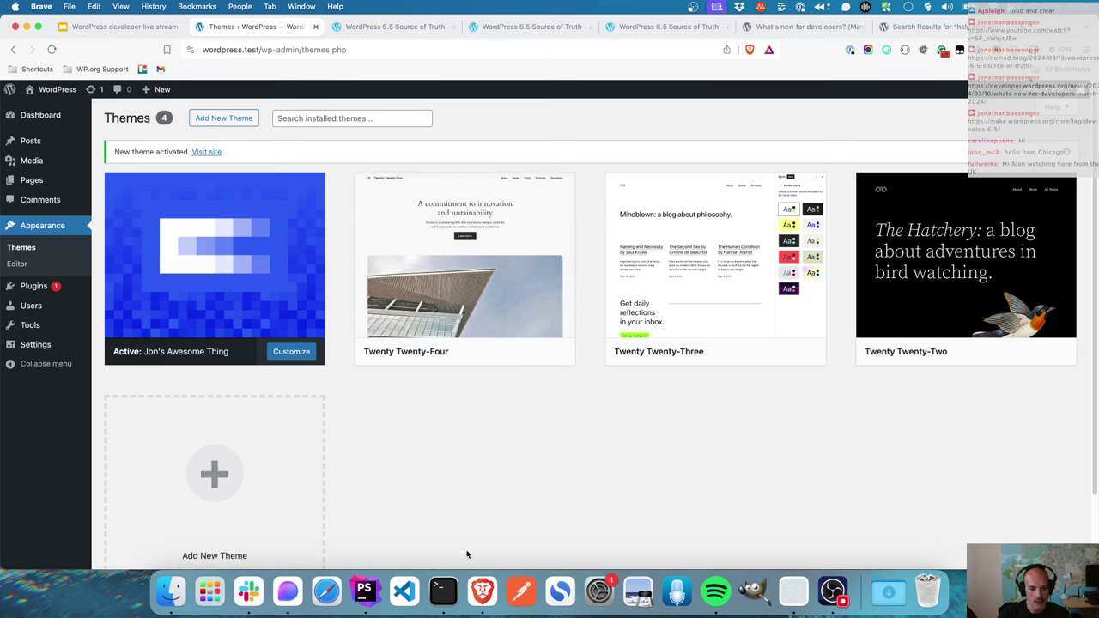
- Switch to PhpStorm and expand the jonsawesomething theme folder inside wp-content/themes
left_click(365, 589)
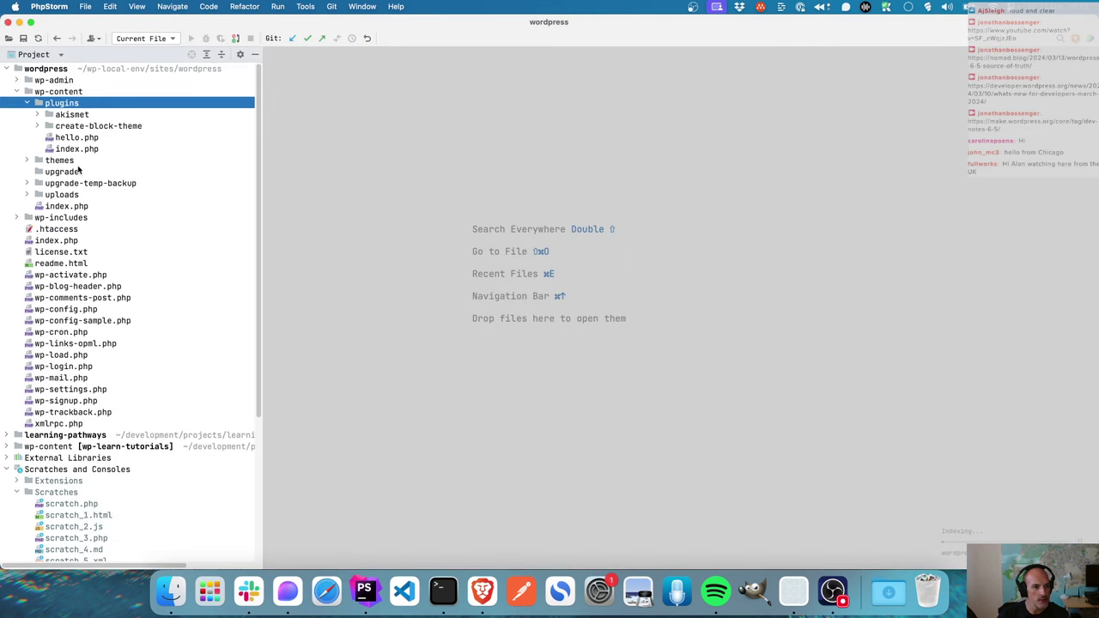
left_click(26, 160)
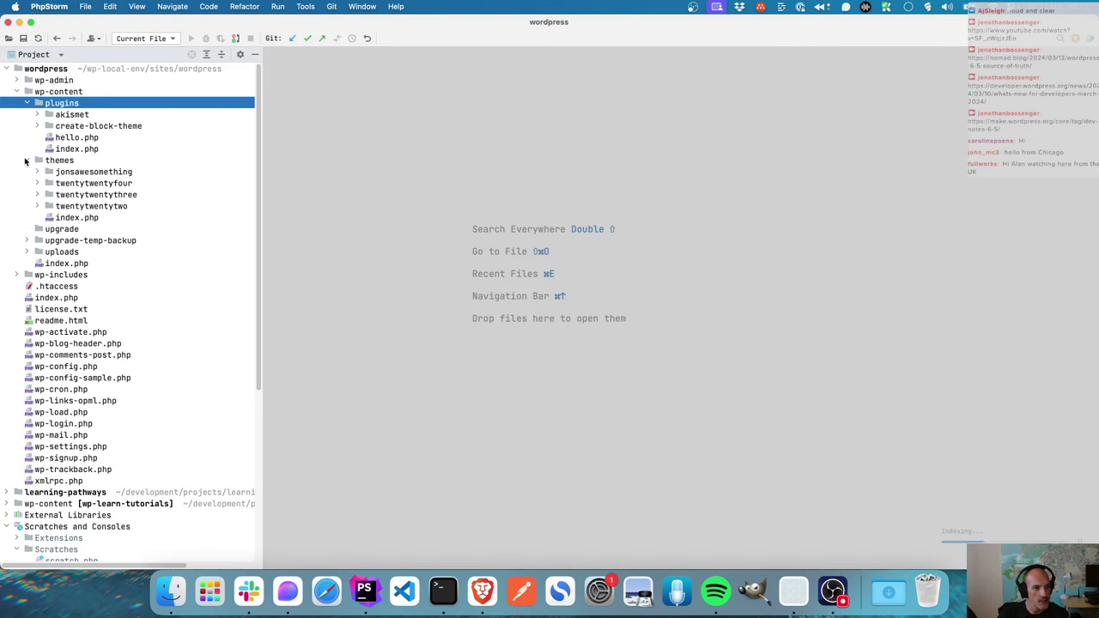
left_click(33, 175)
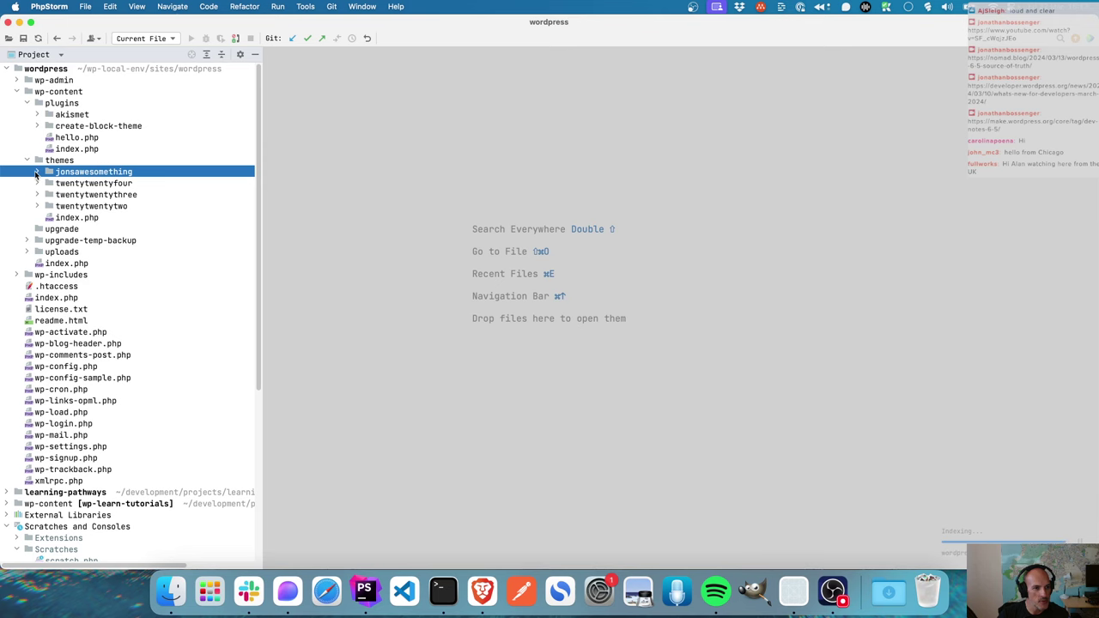
left_click(36, 174)
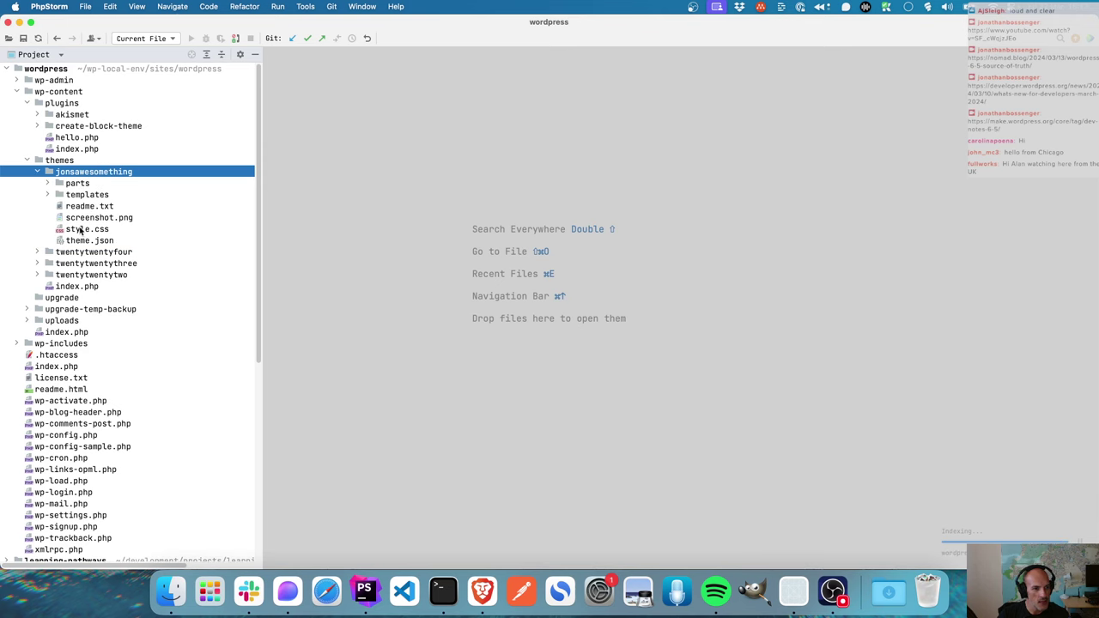
- Open the theme's readme.txt, screenshot.png, style.css and theme.json files to examine their contents
double_click(82, 208)
double_click(84, 218)
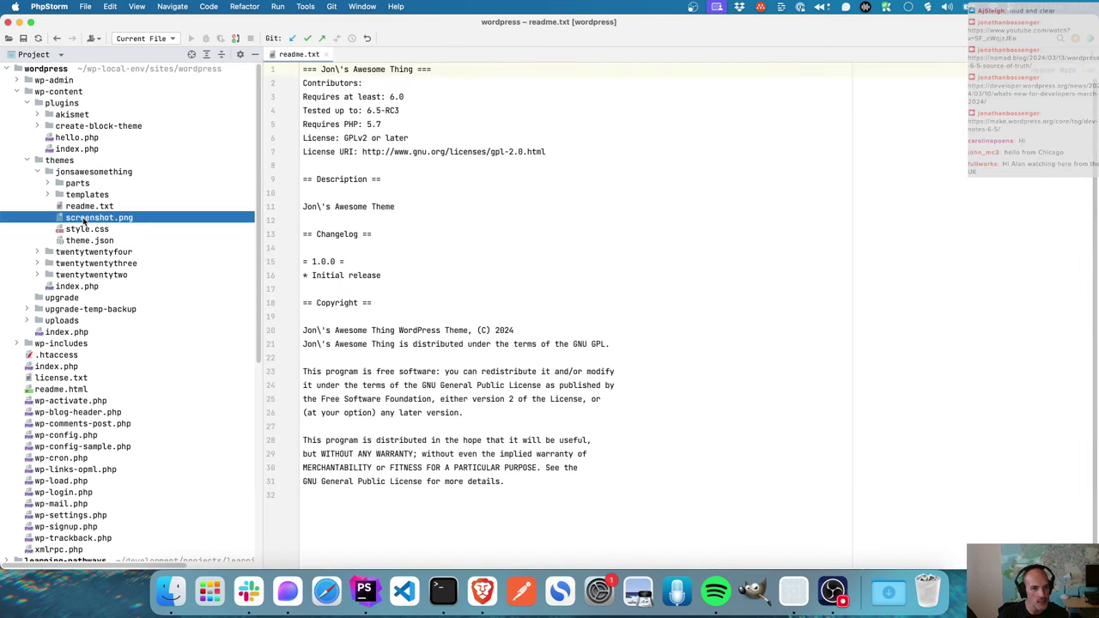
double_click(83, 229)
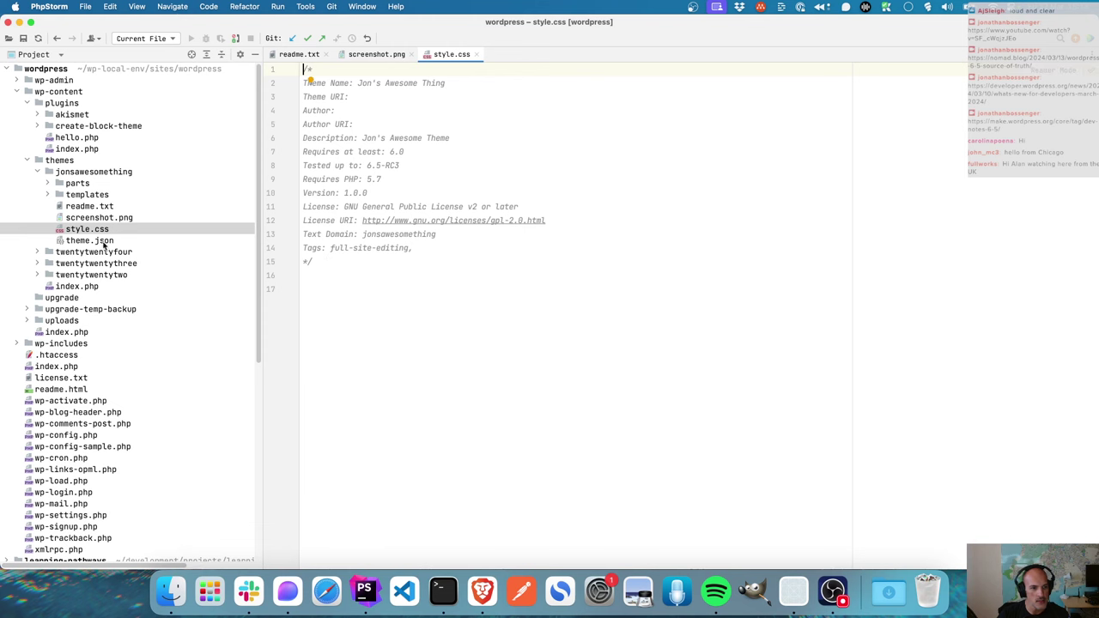
left_click(89, 241)
double_click(89, 241)
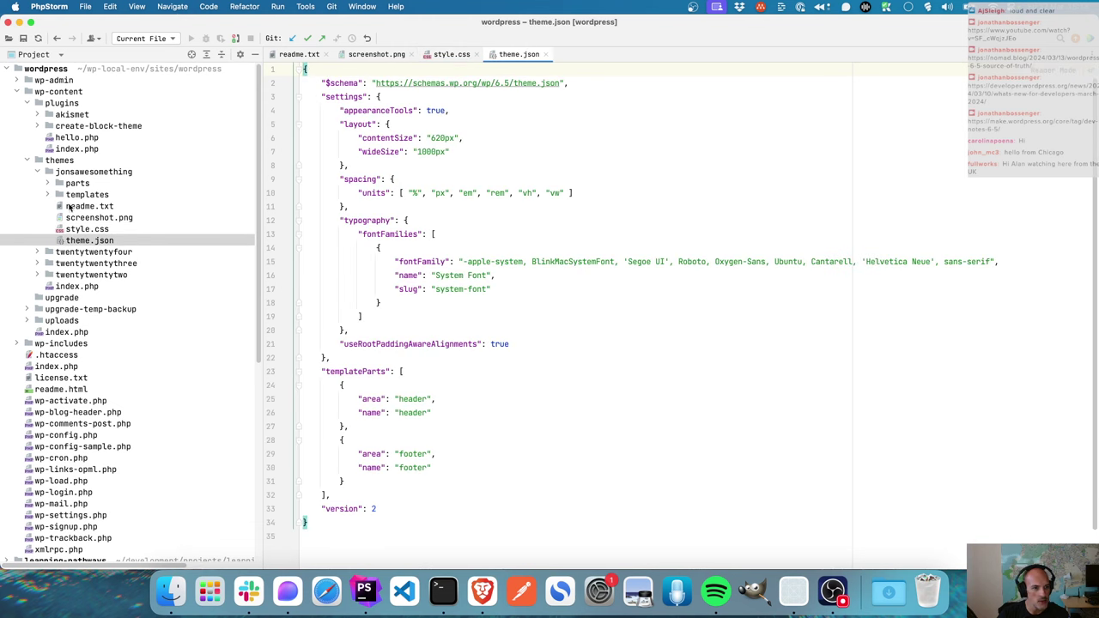
- Examine index.html in the theme's templates folder and expand the parts folder to see its files
left_click(48, 195)
double_click(96, 206)
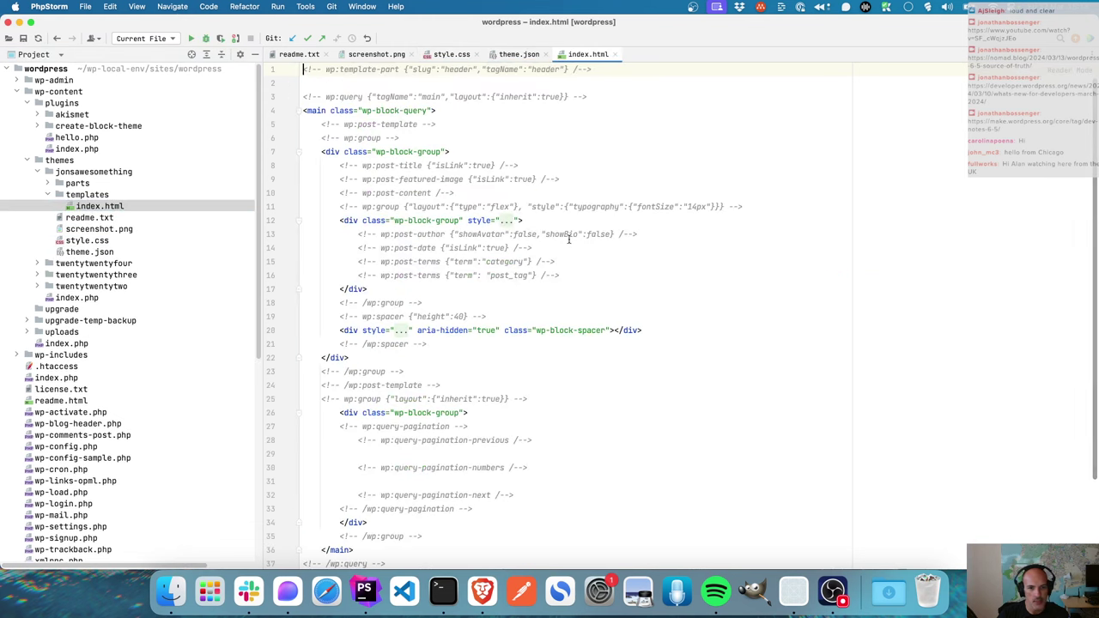
scroll(575, 303, "down", 3)
scroll(575, 303, "up", 3)
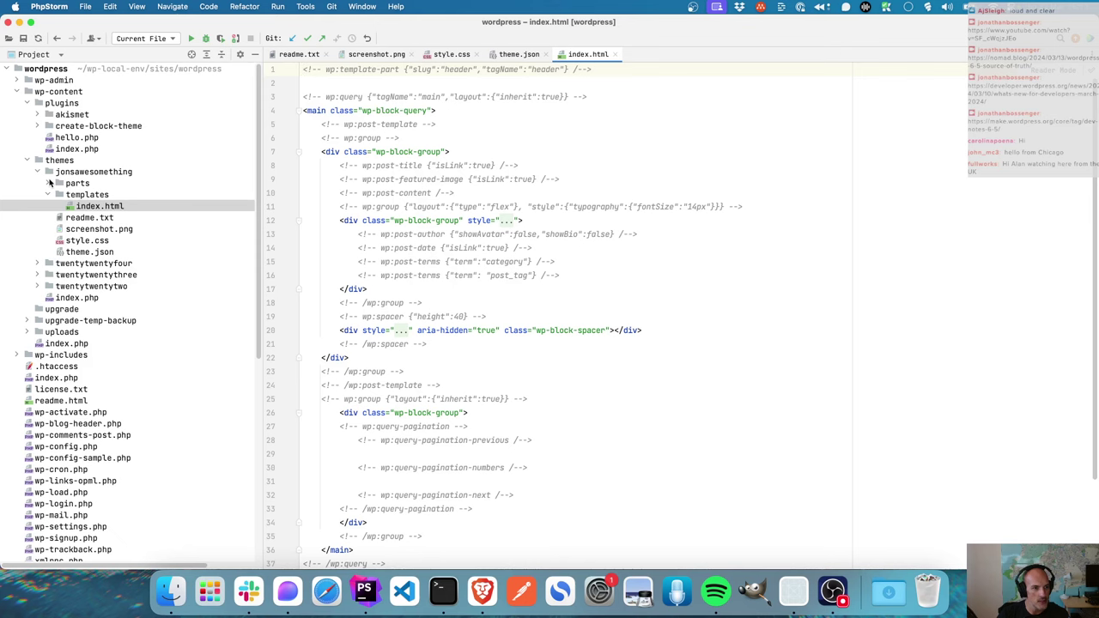
left_click(49, 183)
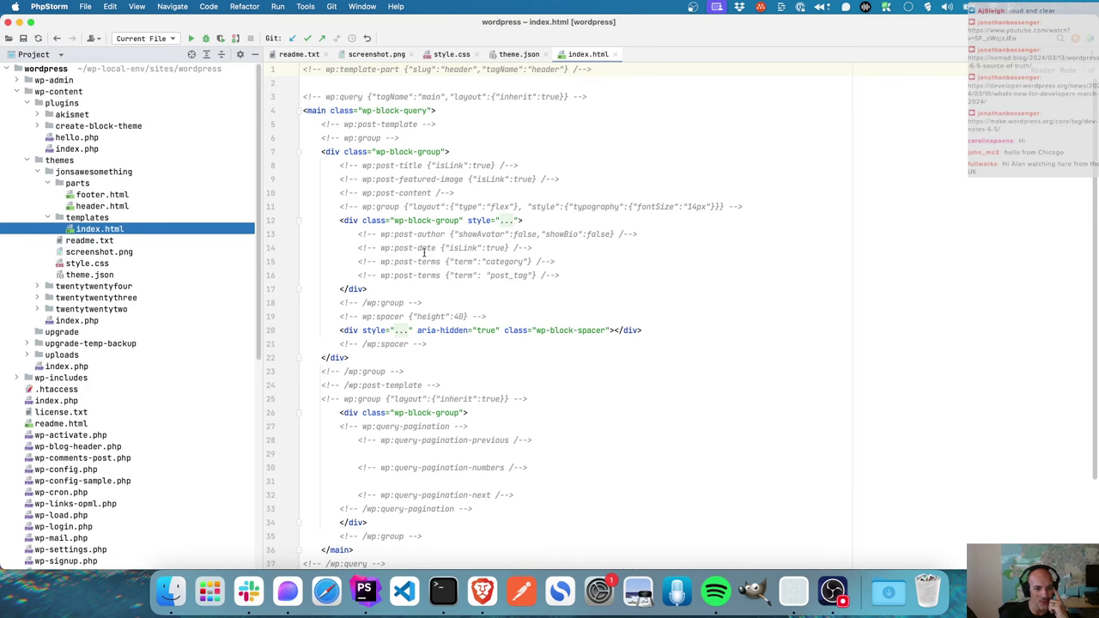
- Switch back to Brave, open the Site Editor's Styles, dismiss the welcome guide and show the Typography settings
left_click(481, 590)
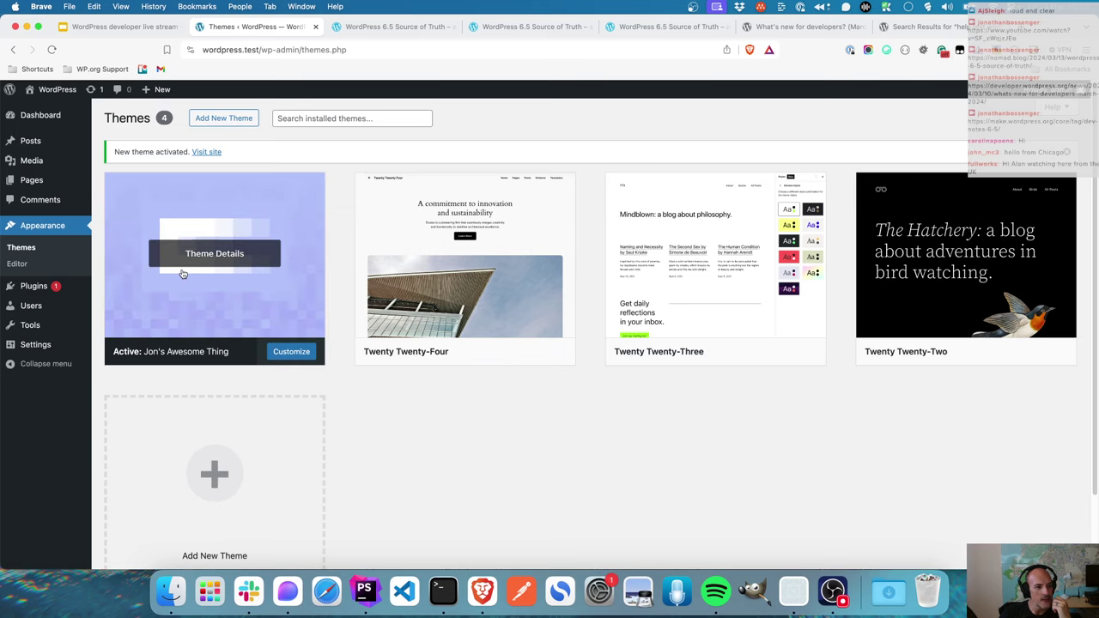
left_click(20, 263)
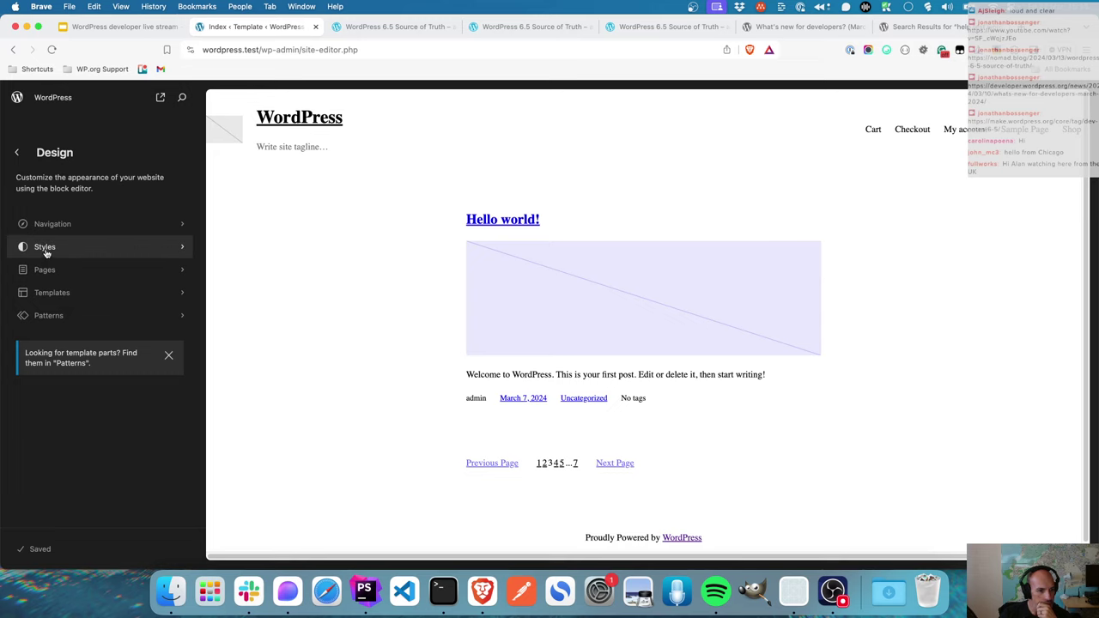
left_click(47, 247)
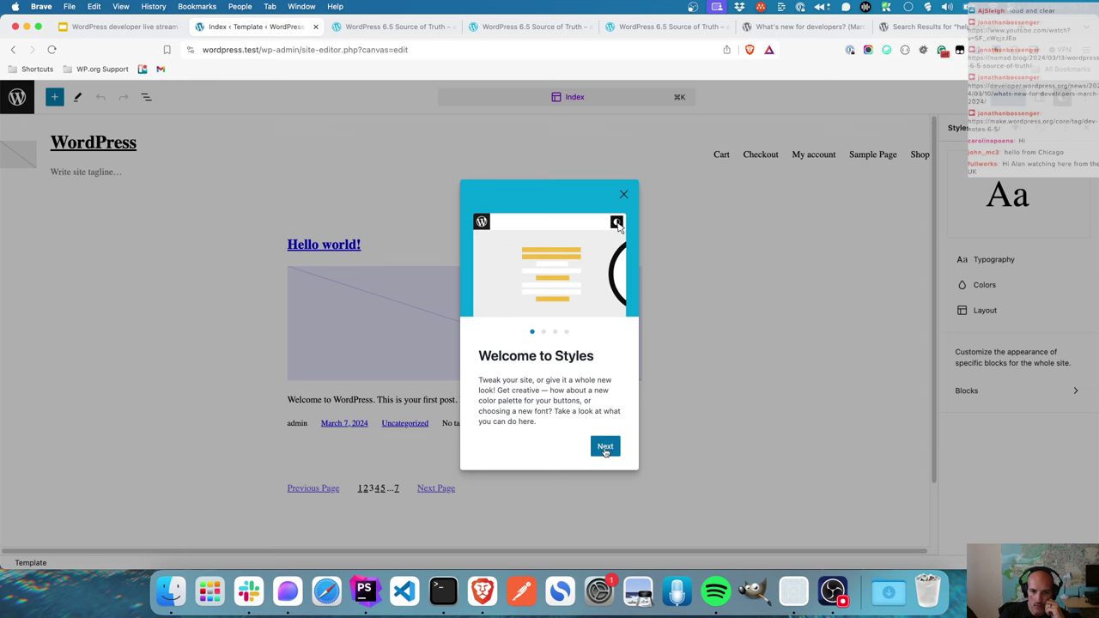
left_click(623, 194)
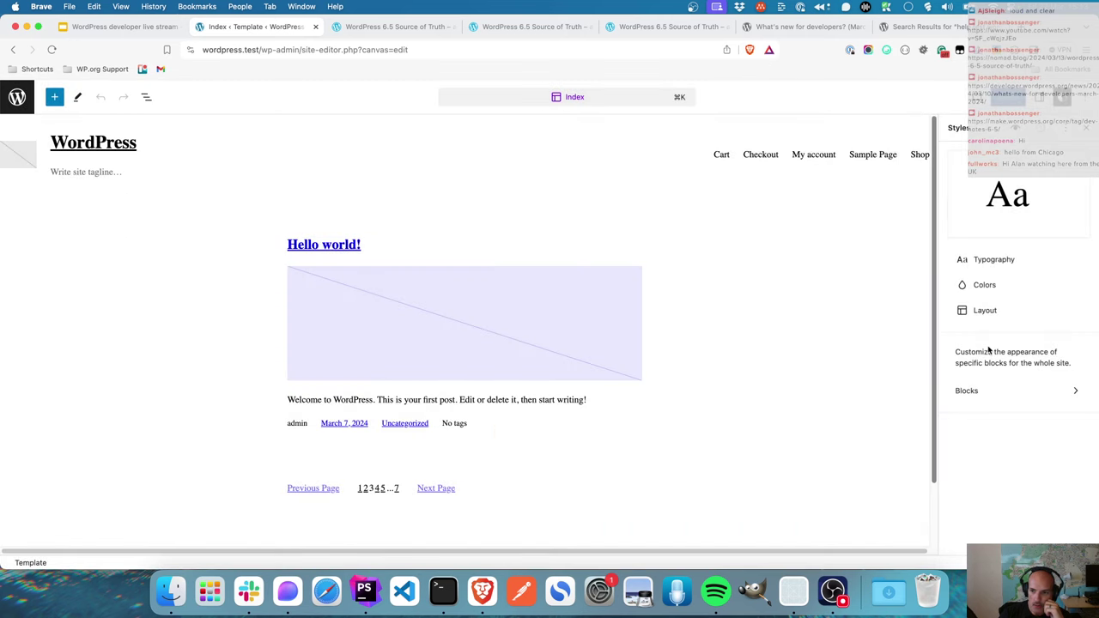
left_click(998, 260)
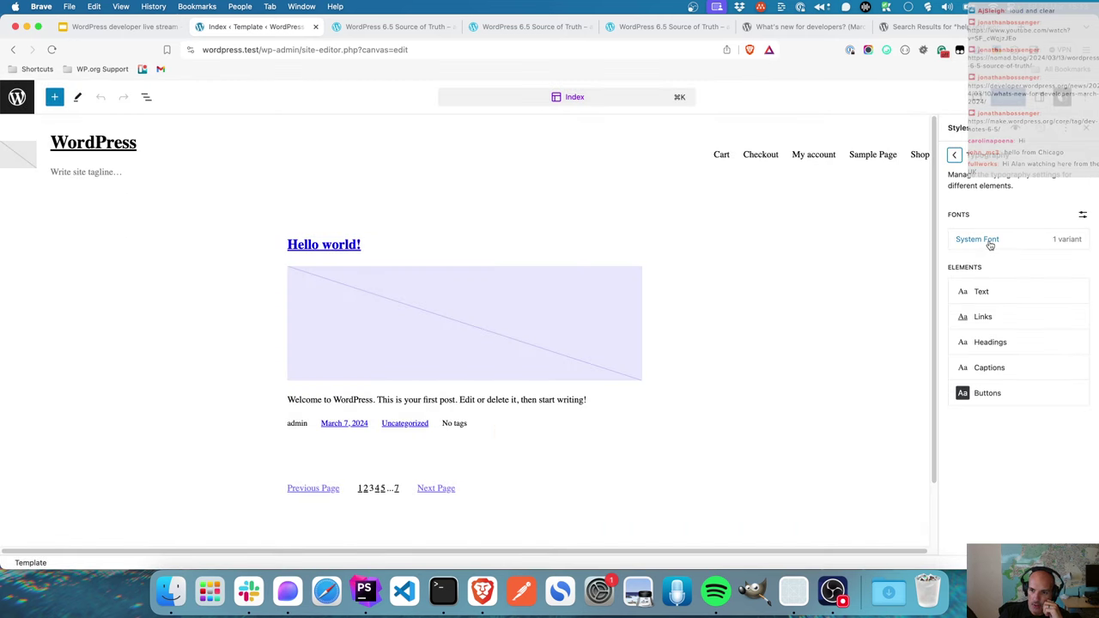
- Open the font manager from the Typography settings and show its Upload and Install Fonts sections
left_click(1084, 216)
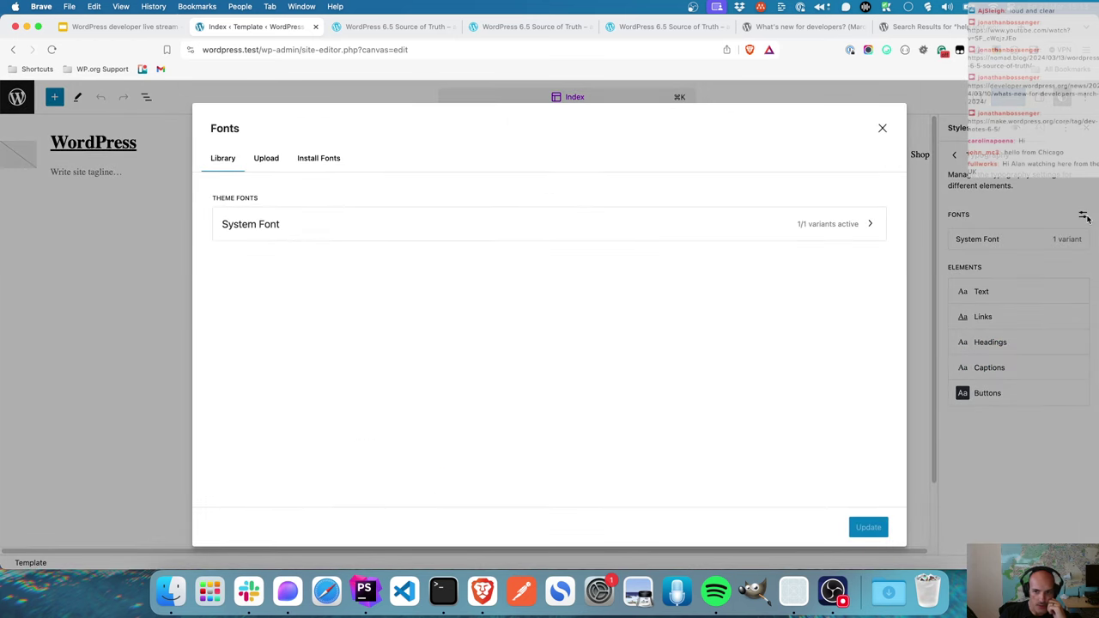
left_click(881, 128)
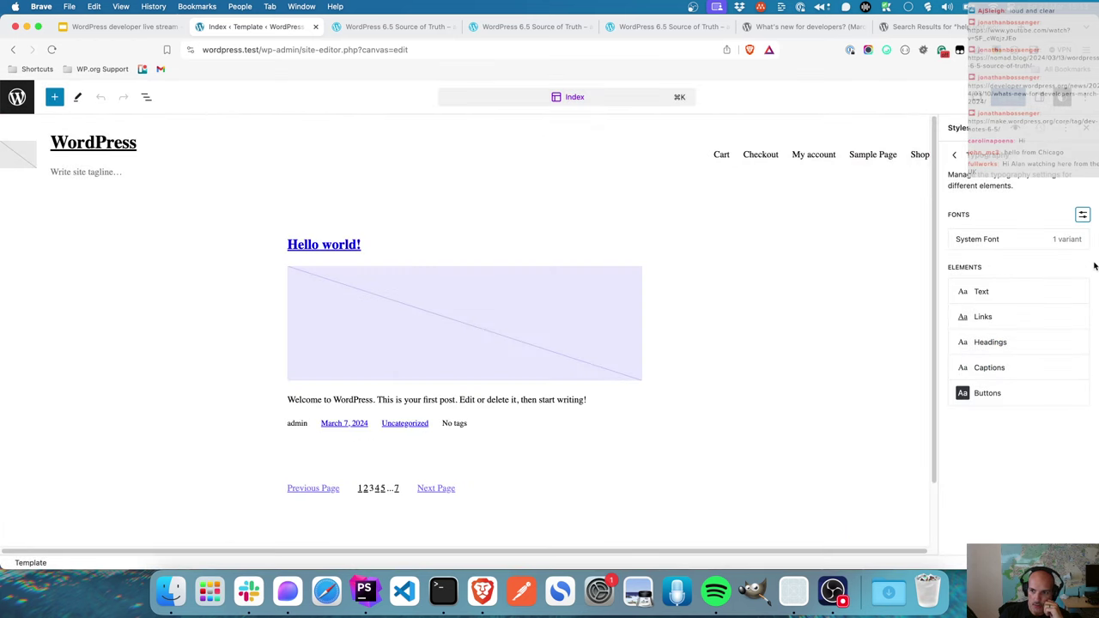
left_click(1083, 216)
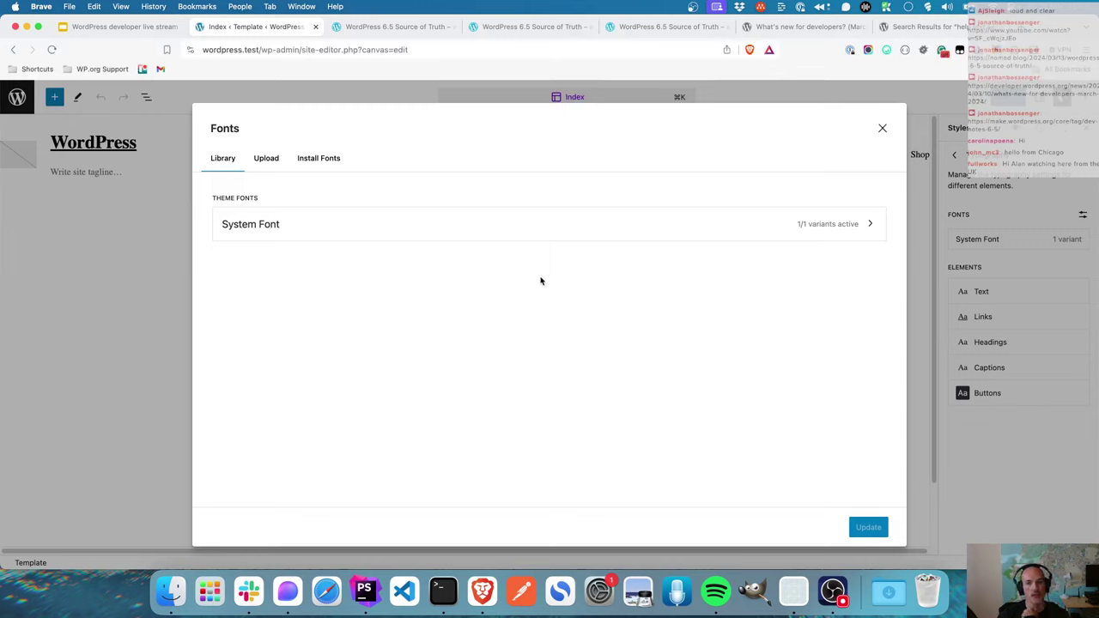
left_click(268, 165)
left_click(318, 164)
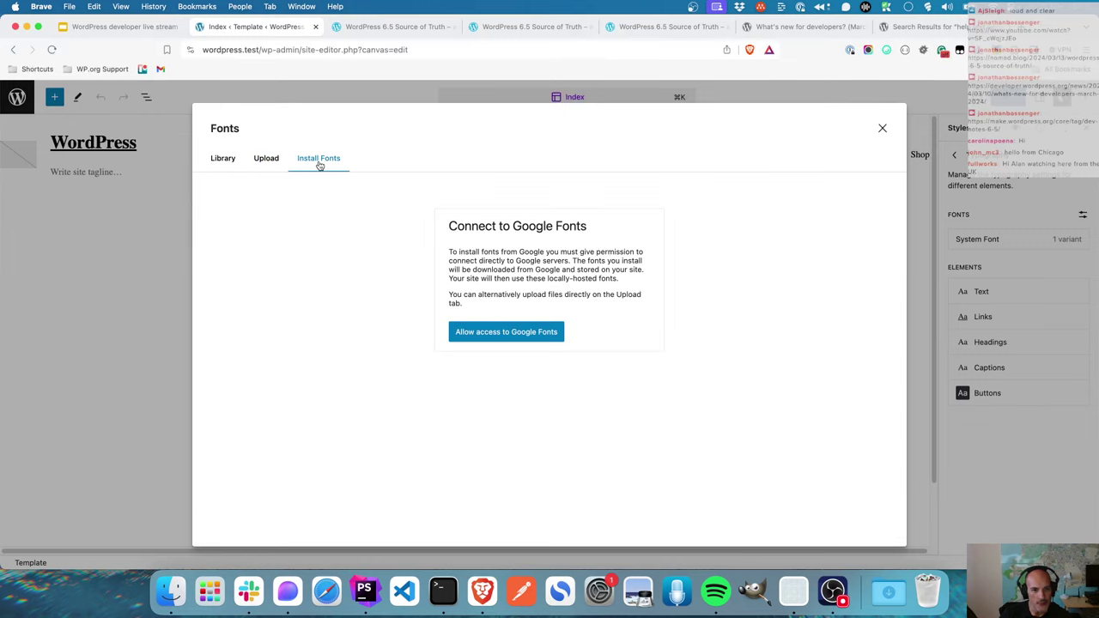
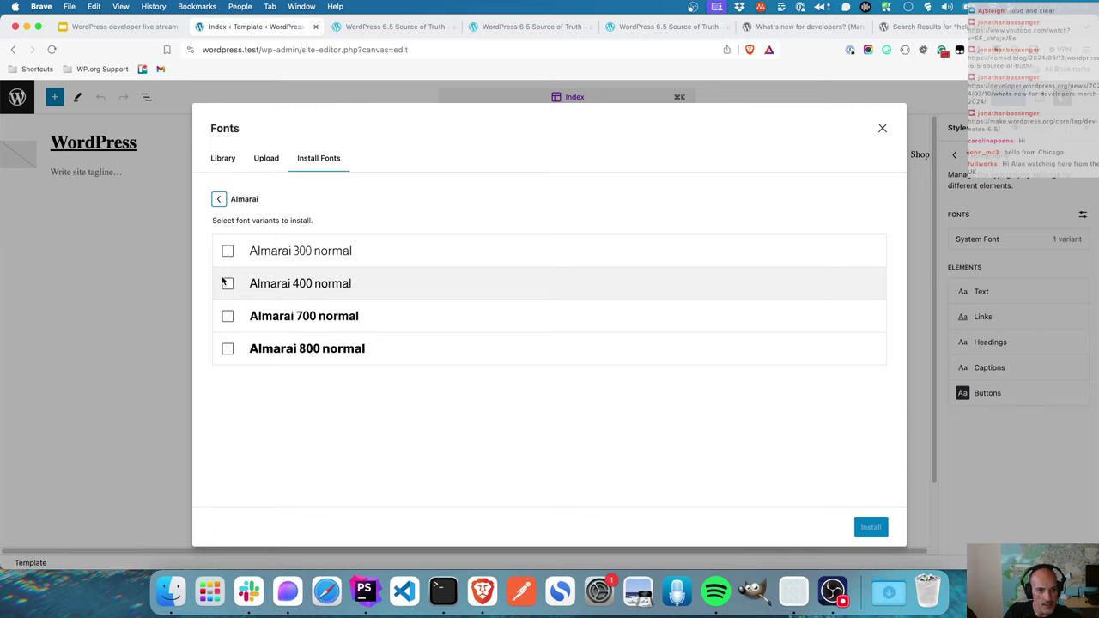
- Select Almarai 300 normal and 800 normal, check wp-content/uploads in PhpStorm, and return to Brave to try installing both variants
left_click(227, 251)
left_click(228, 348)
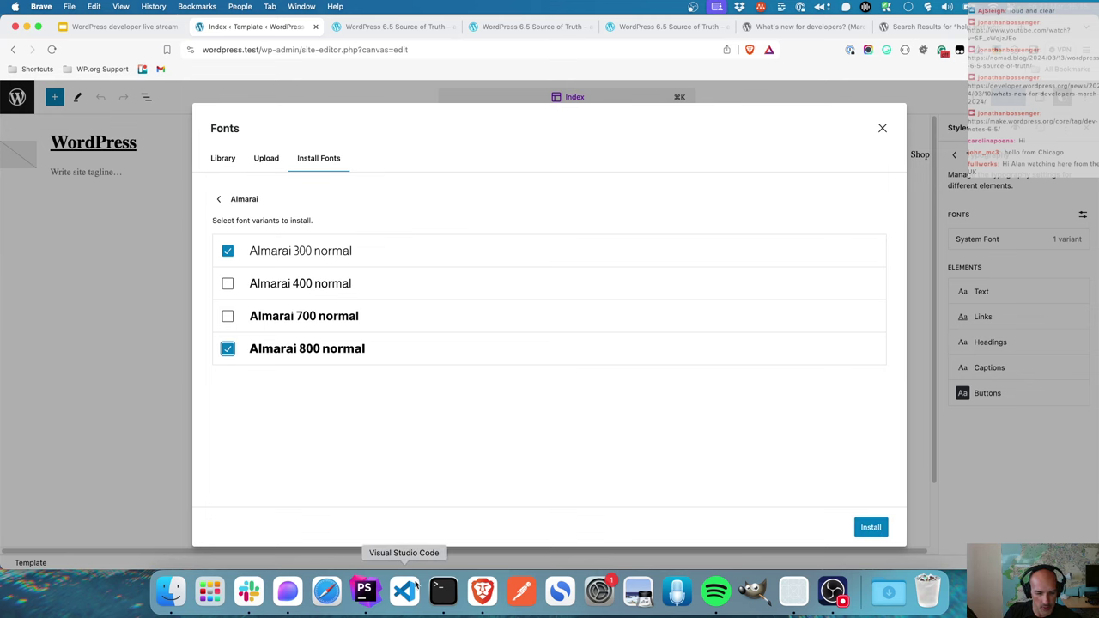
left_click(364, 590)
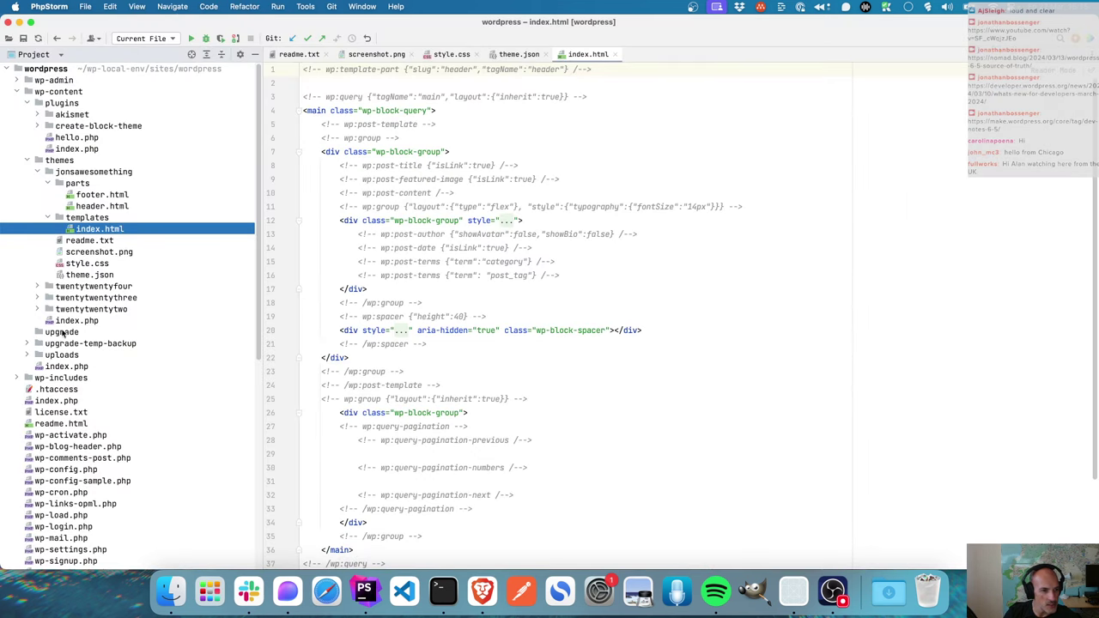
left_click(27, 355)
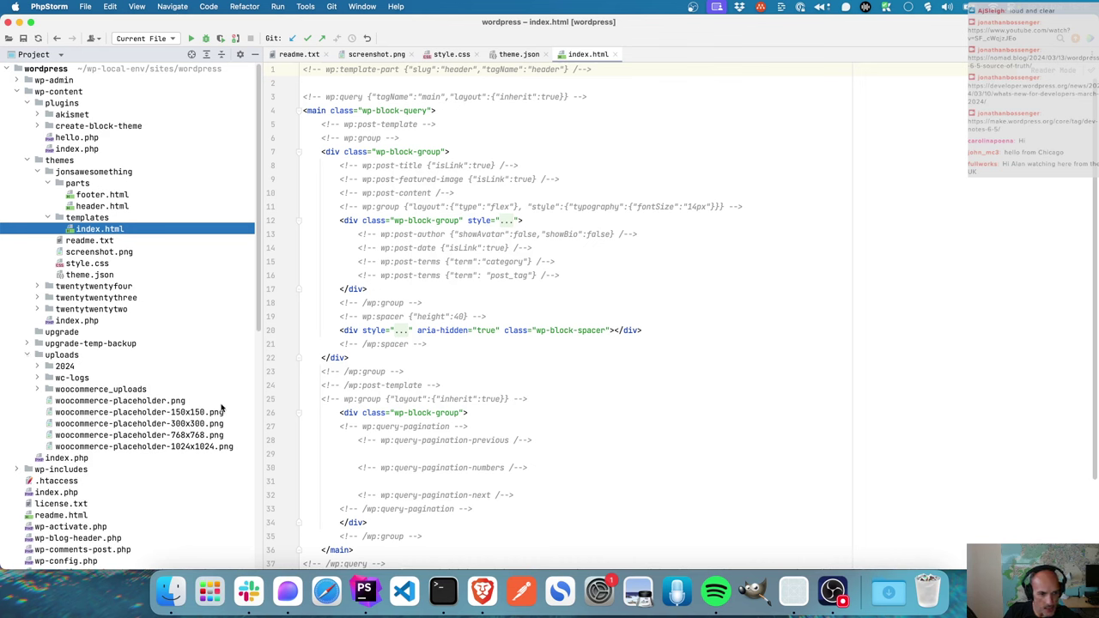
left_click(481, 591)
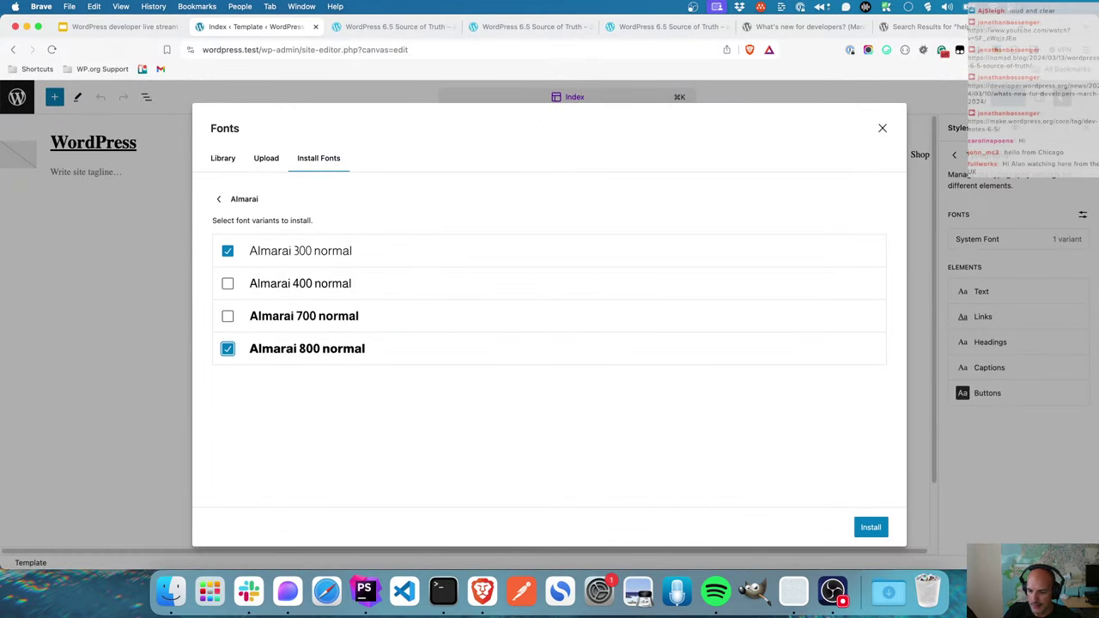
left_click(874, 531)
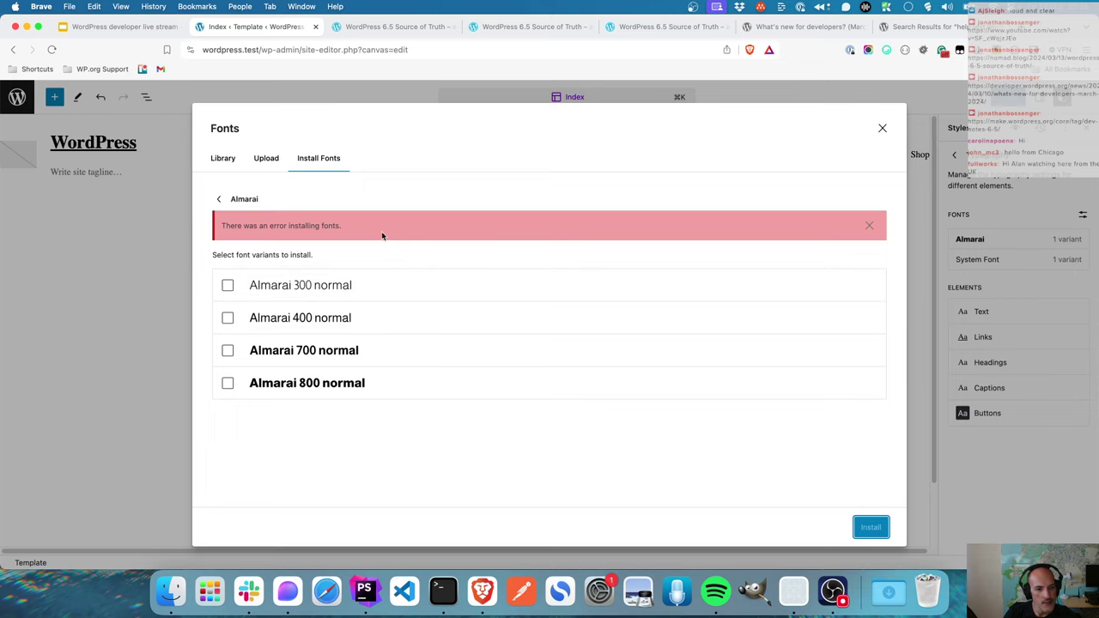
- Switch to PhpStorm, expand the new fonts folder in wp-content and select the .woff2 file inside it
left_click(364, 591)
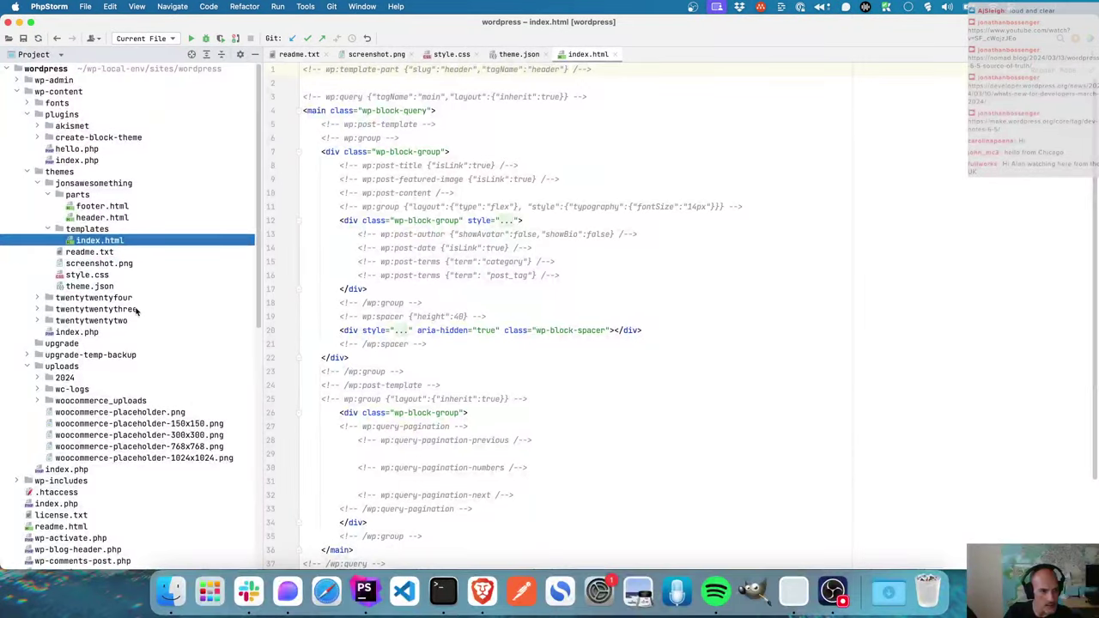
left_click(28, 103)
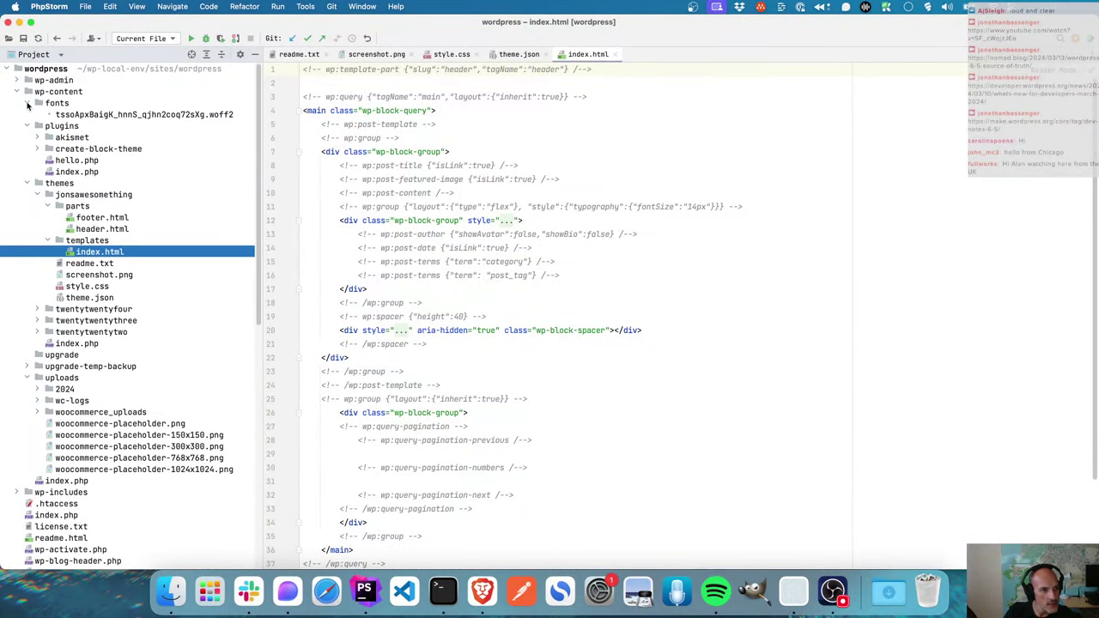
left_click(100, 116)
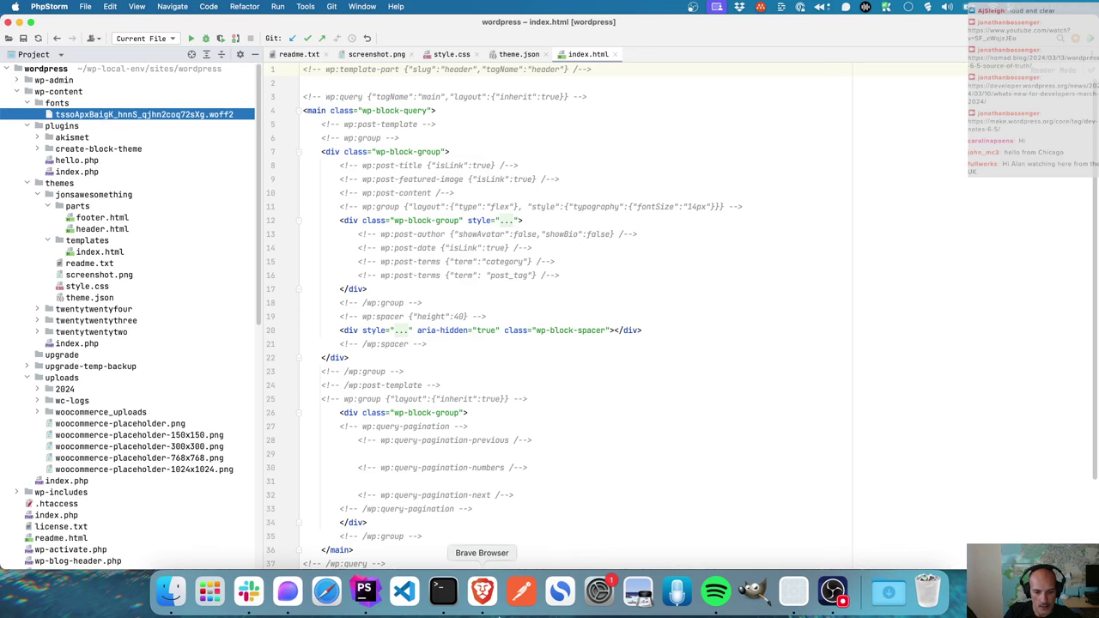
- Switch back to Brave and open the developer console in a narrowed pane to examine the font installation error
left_click(481, 591)
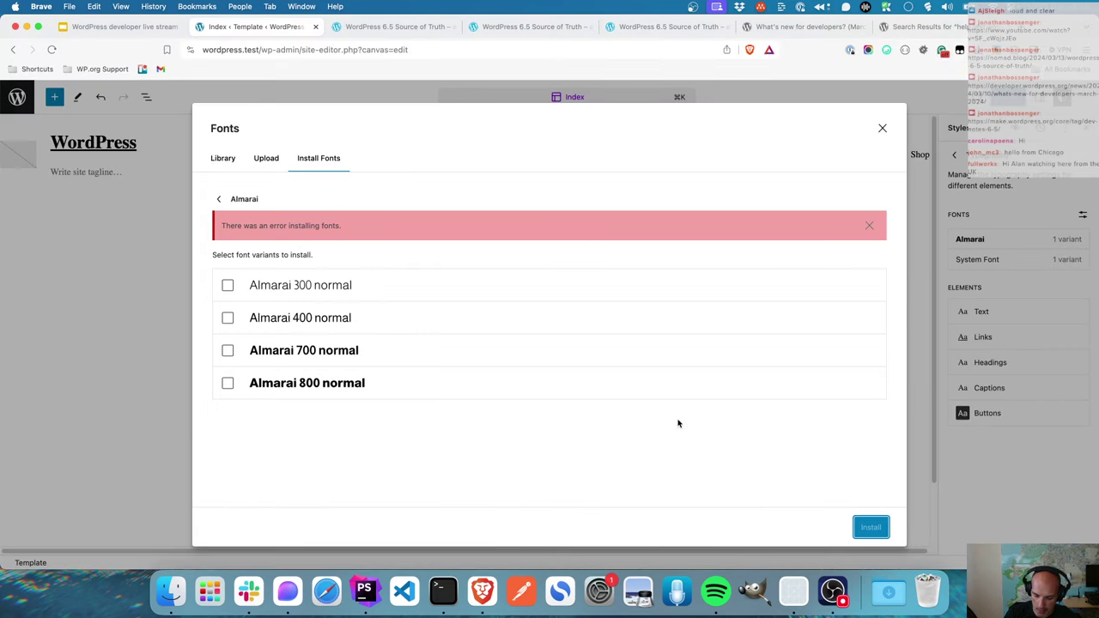
key("super+alt+j")
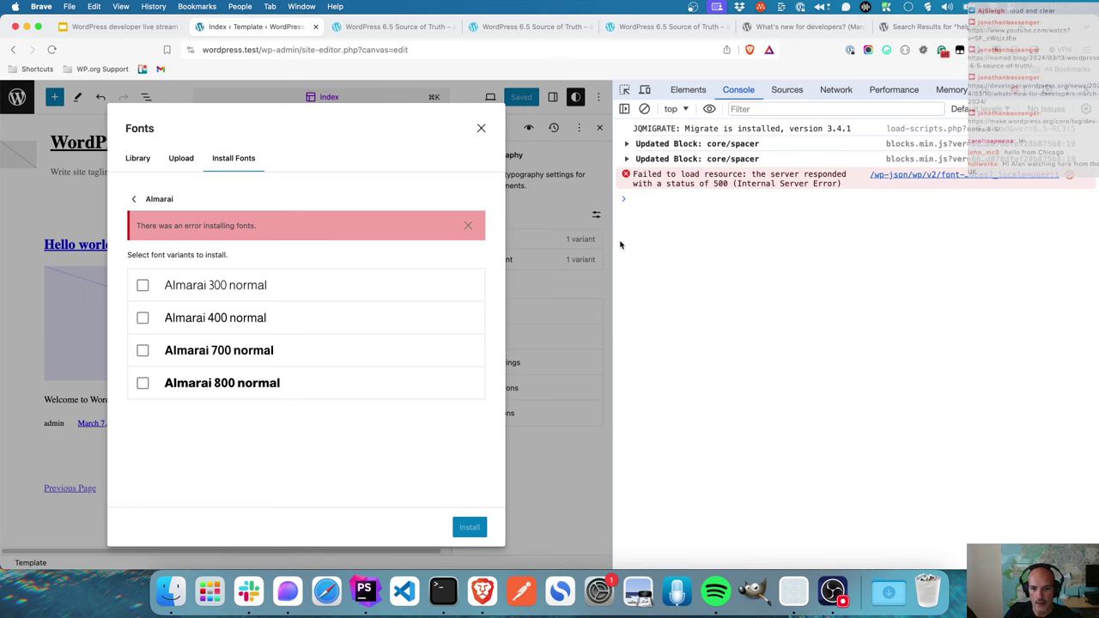
left_click_drag(615, 244, 788, 245)
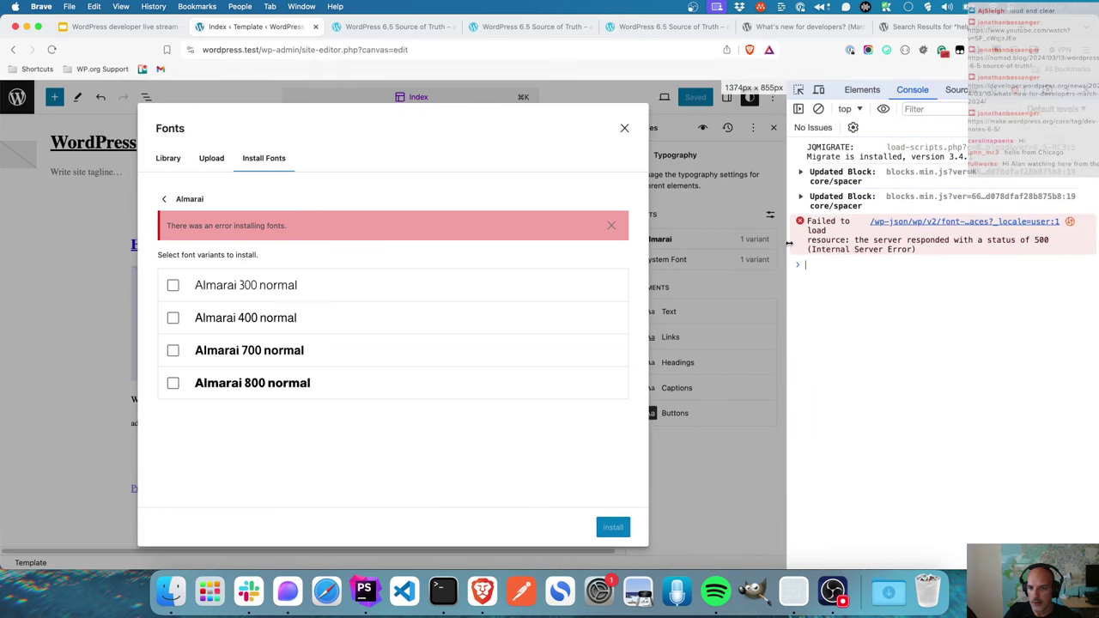
- Reload the Site Editor, return to the Typography settings in Styles and reopen the font library
left_click(51, 50)
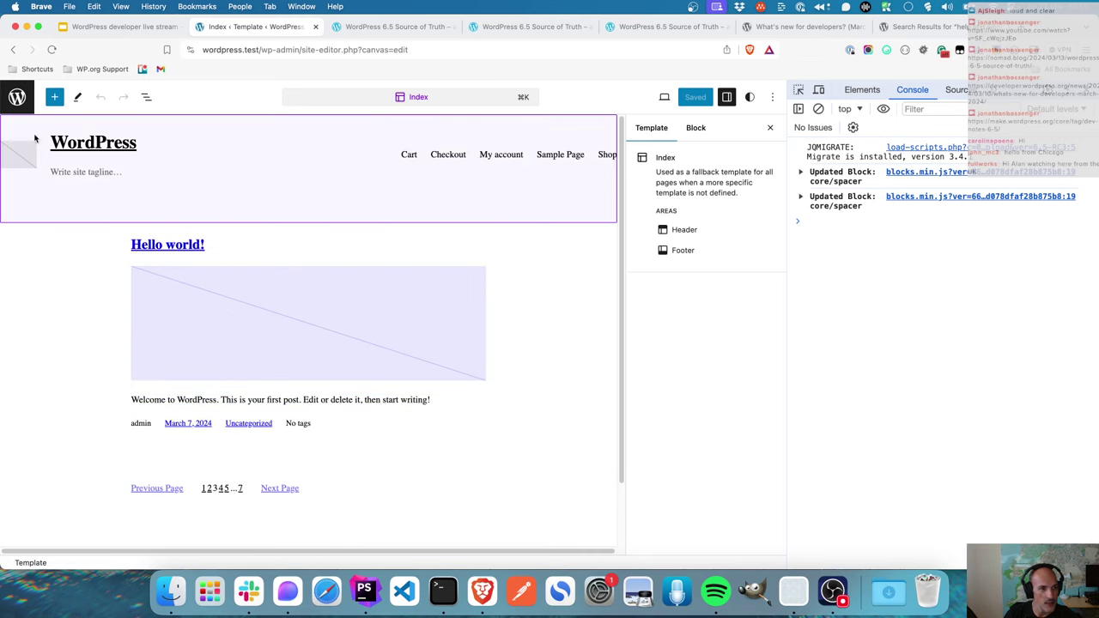
left_click(17, 97)
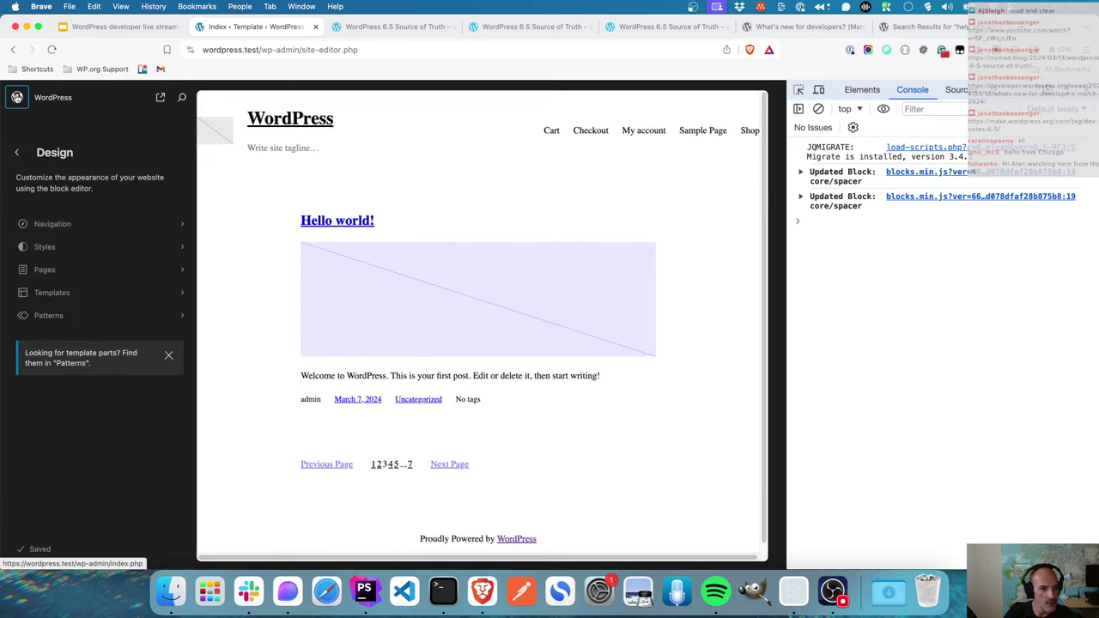
left_click(74, 251)
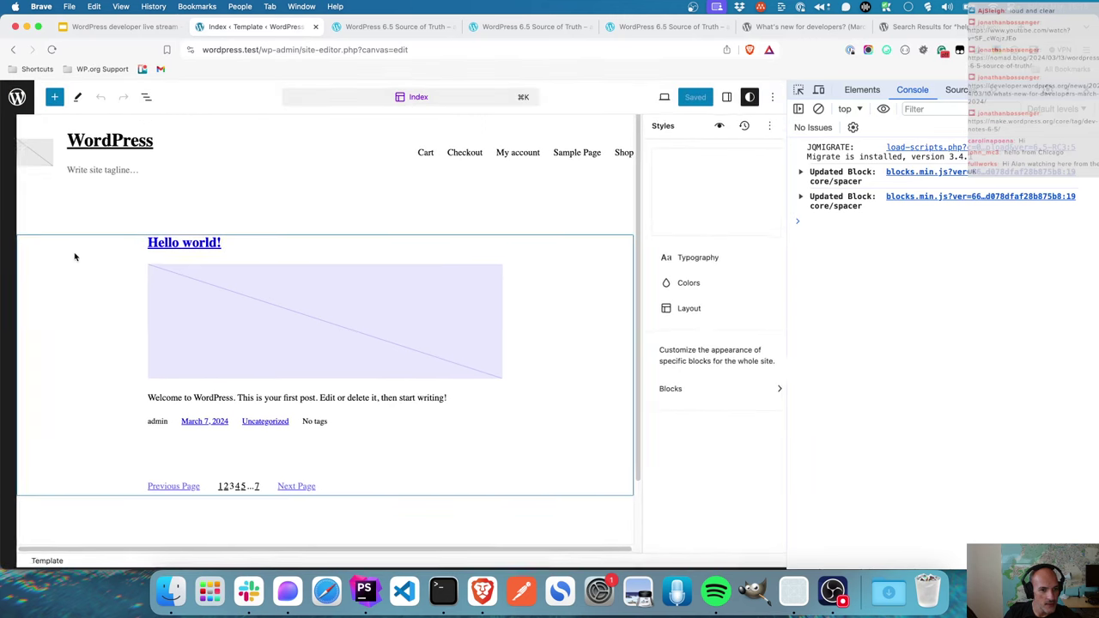
left_click(684, 261)
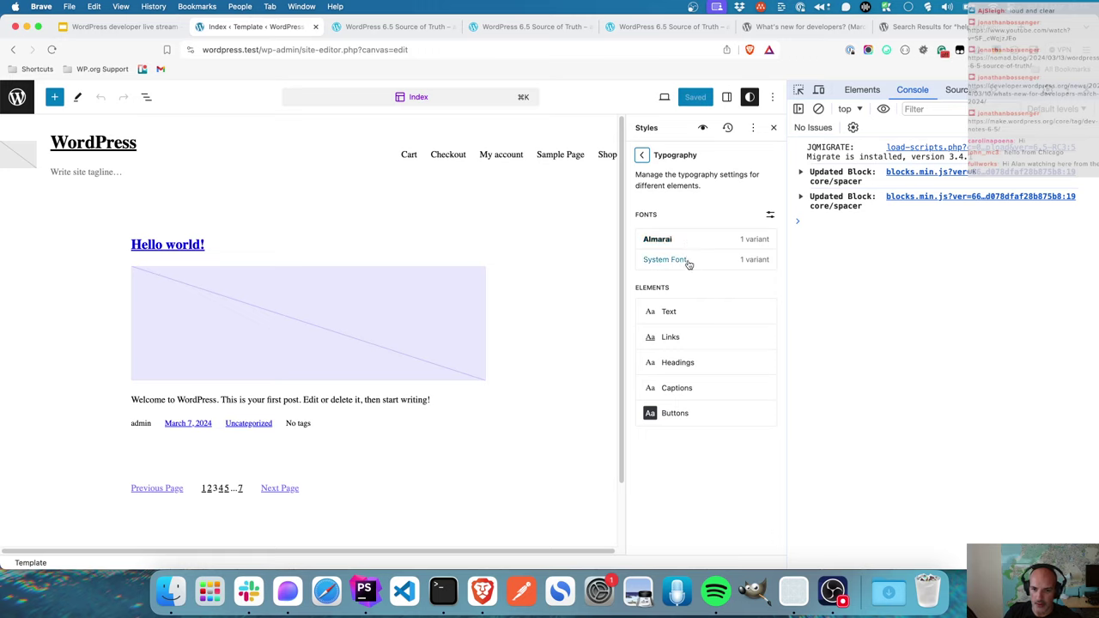
left_click(770, 215)
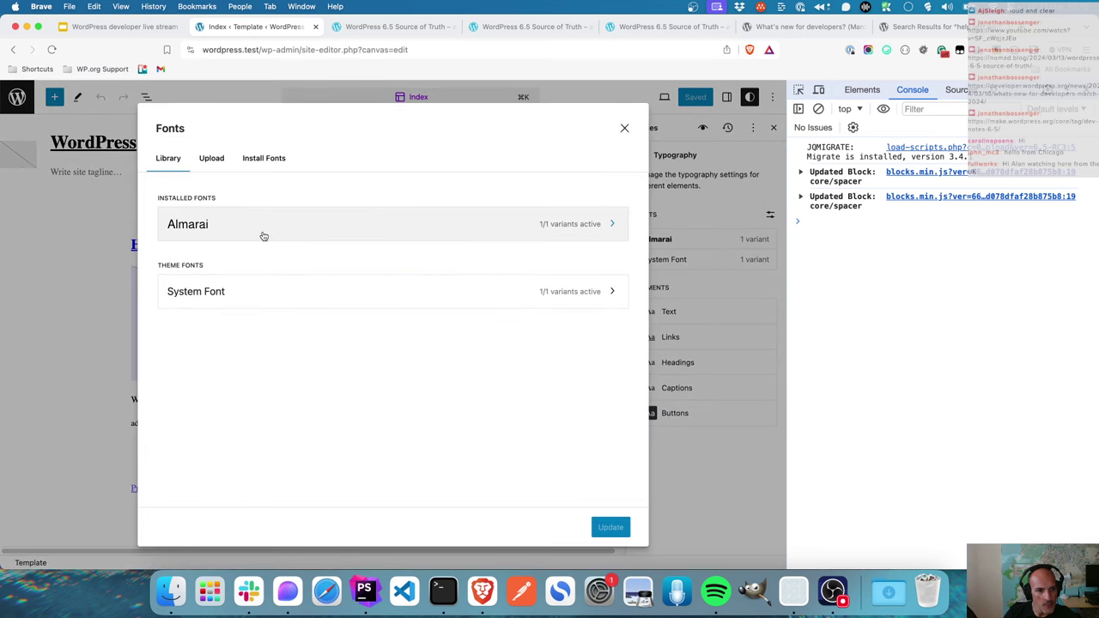
- Install the 400, 500, 600 and 700 normal variants of AR One Sans from Google Fonts and dismiss the notice
left_click(248, 158)
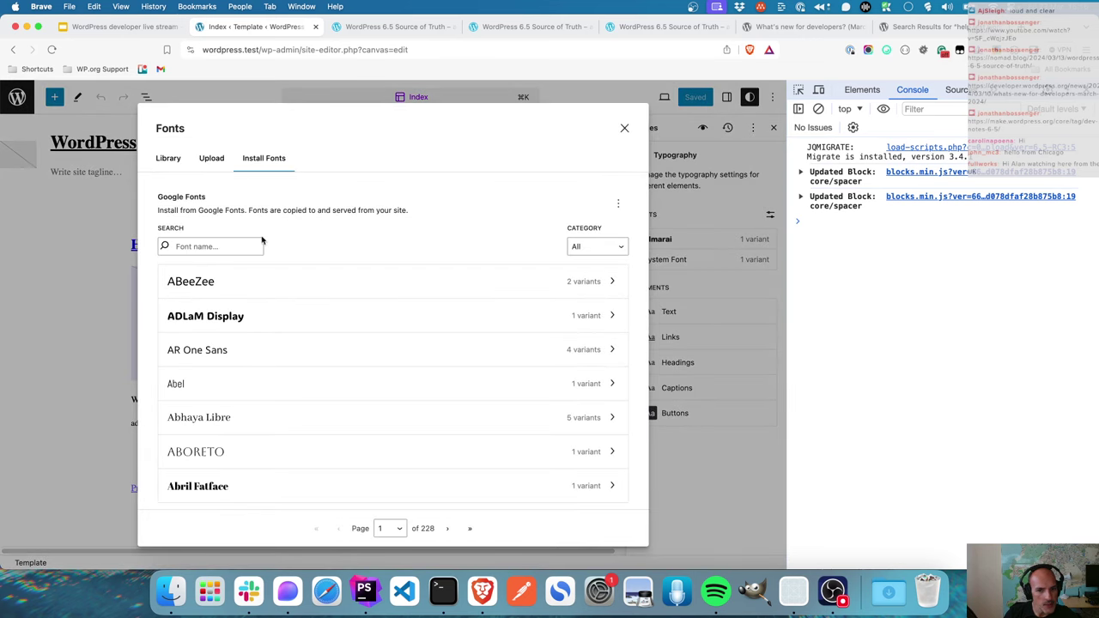
left_click(285, 354)
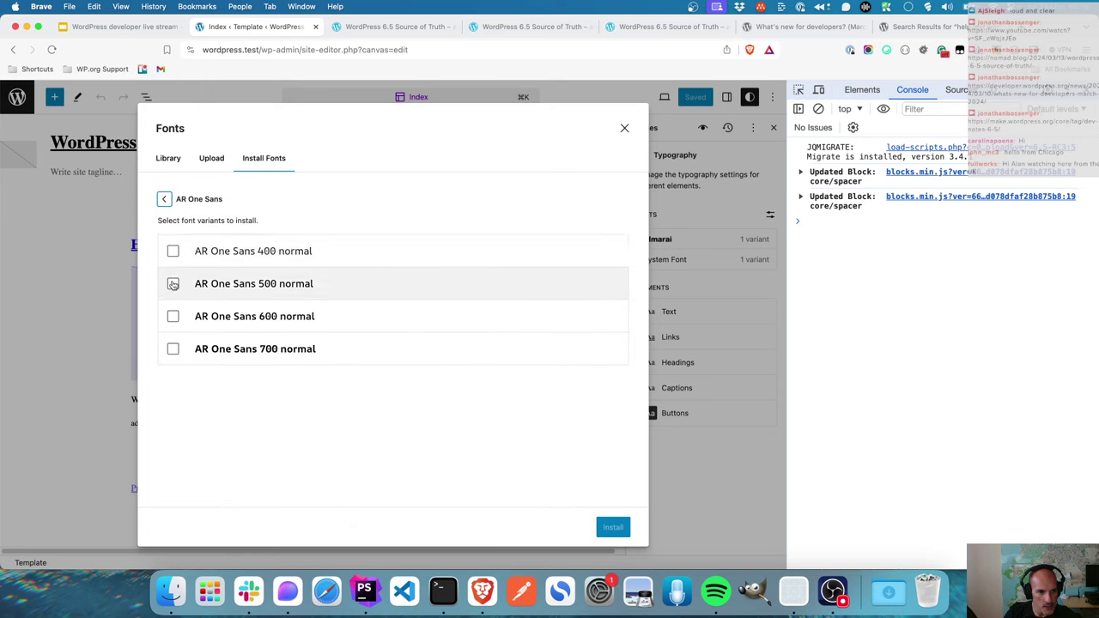
left_click(172, 251)
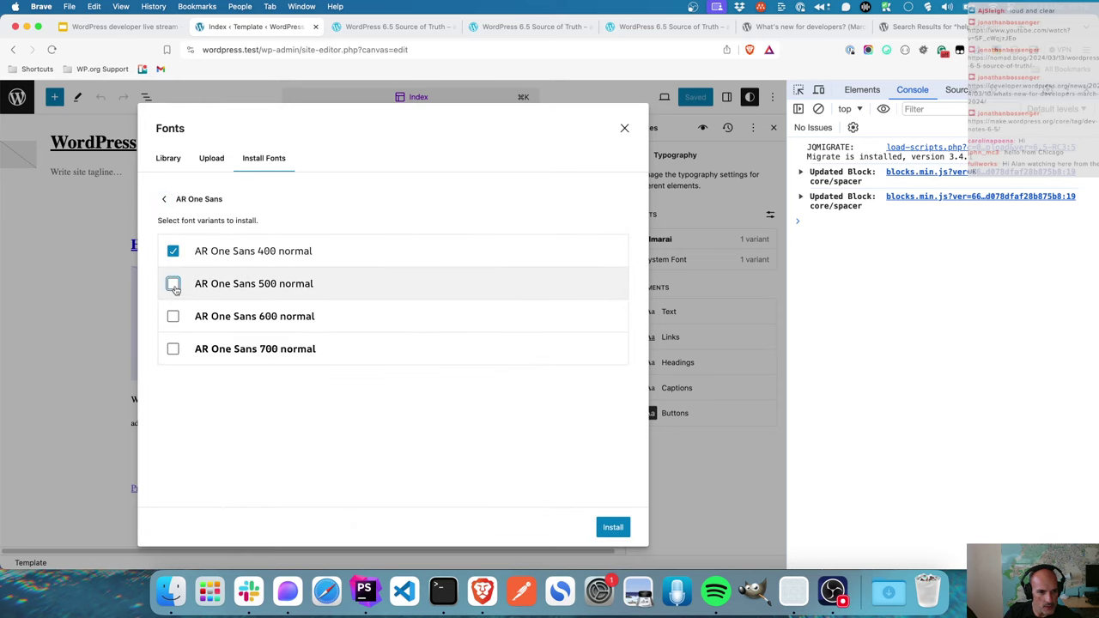
left_click(173, 283)
left_click(173, 316)
left_click(172, 349)
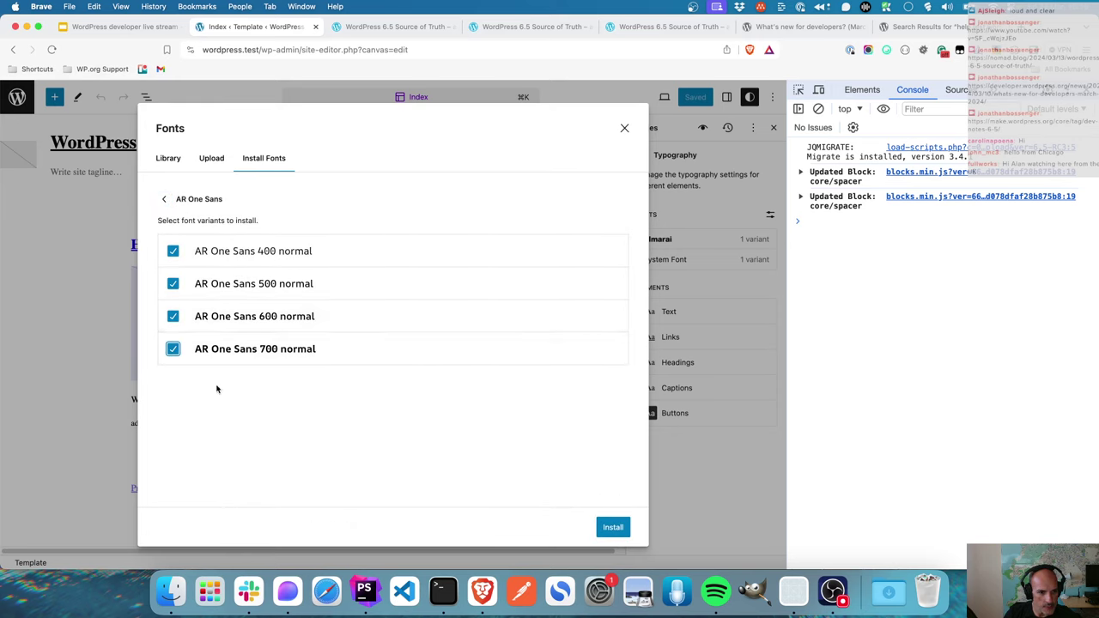
left_click(610, 532)
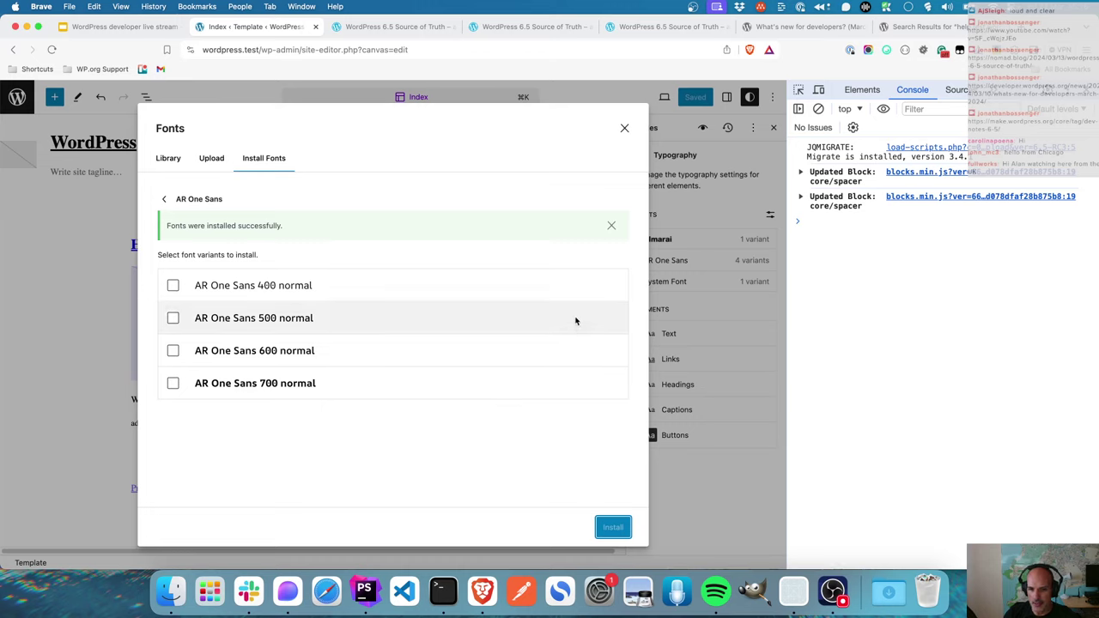
left_click(611, 225)
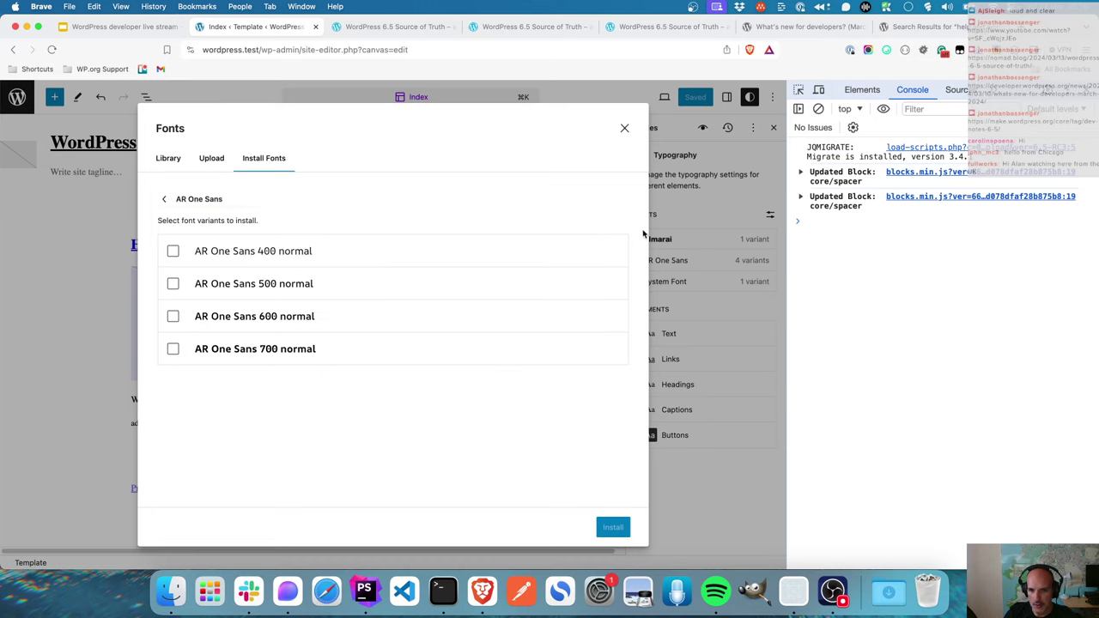
- Delete the installed Almarai font with all its variants from the font library
left_click(168, 161)
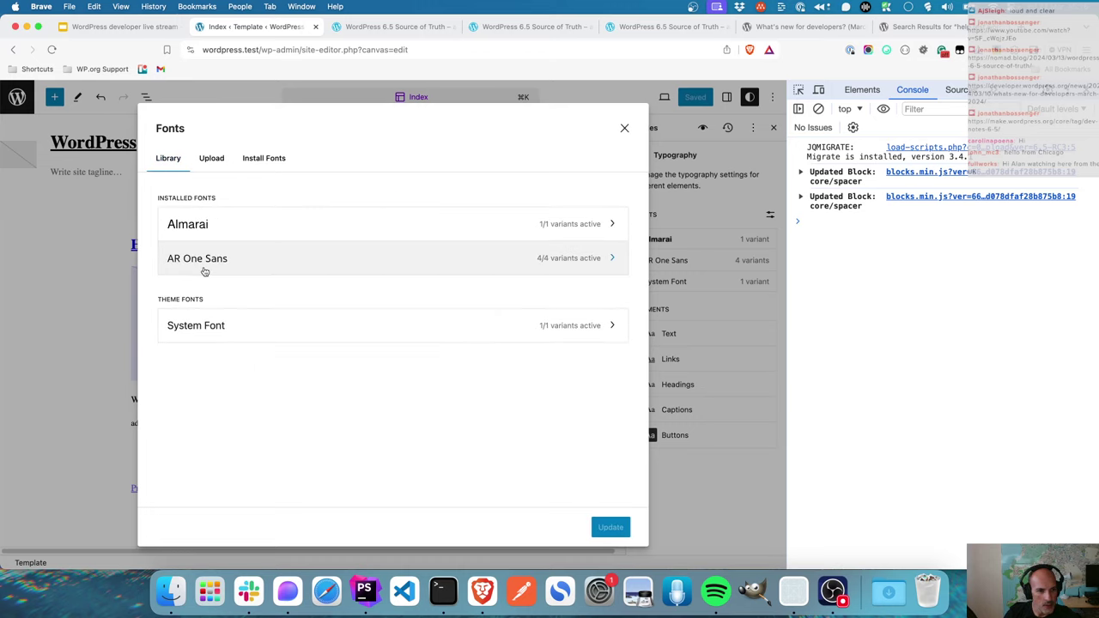
left_click(476, 233)
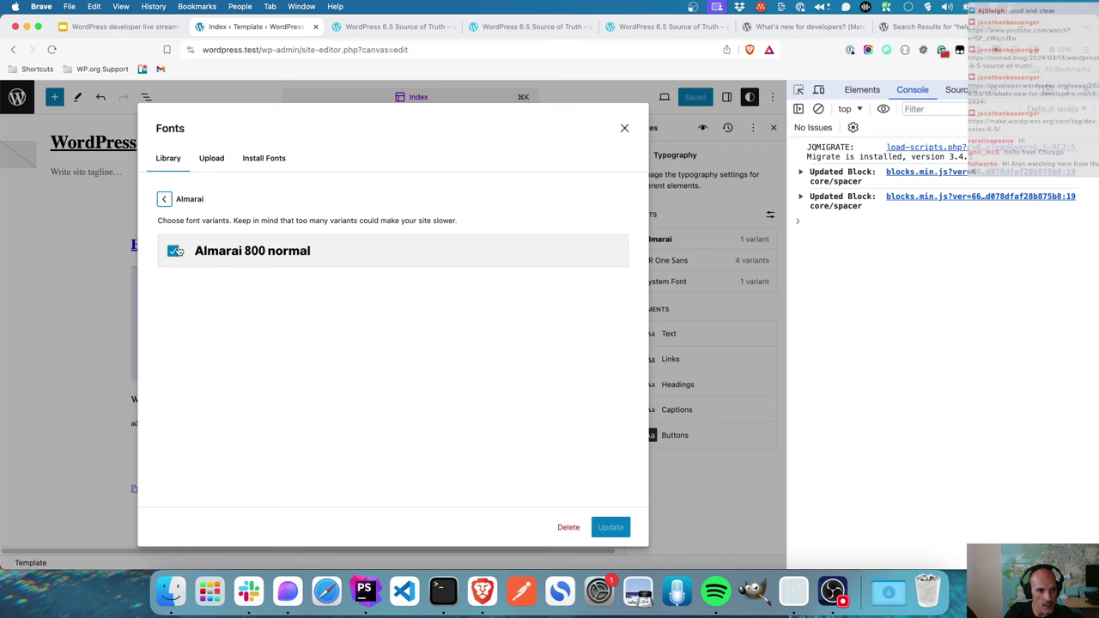
left_click(569, 529)
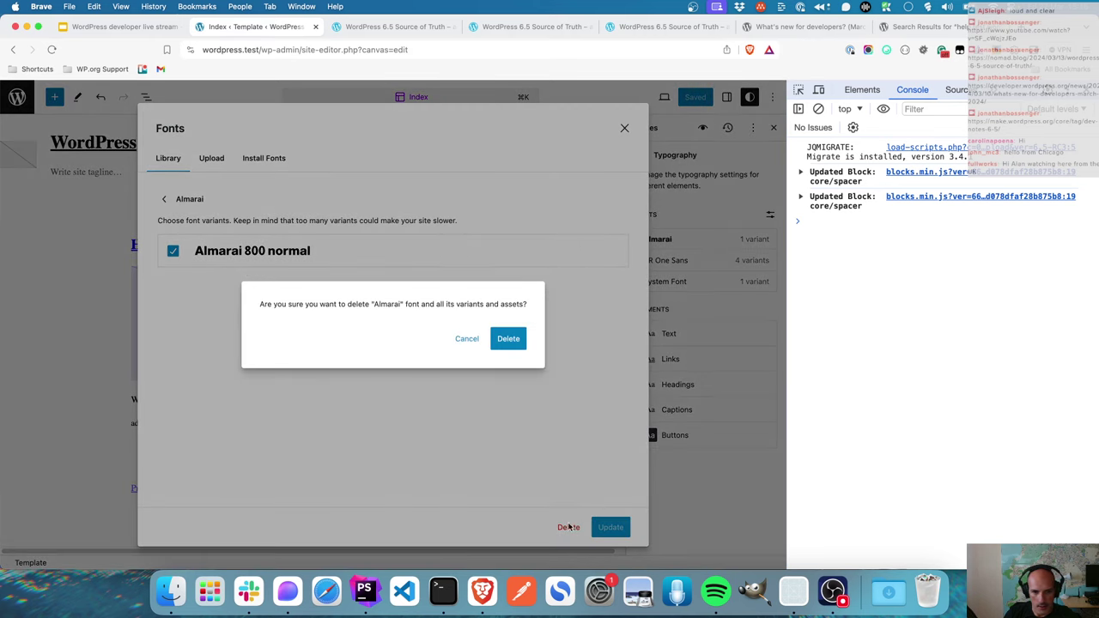
left_click(507, 337)
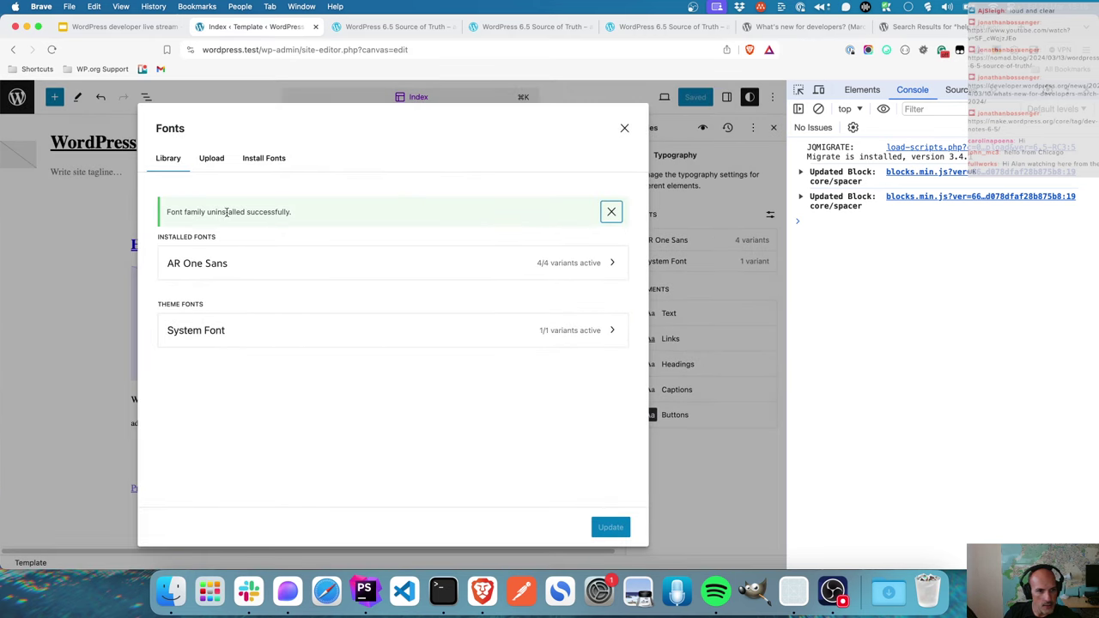
- Search the installable Google Fonts for "al" and go to page 4 of the results to find Almarai
left_click(265, 158)
left_click(223, 246)
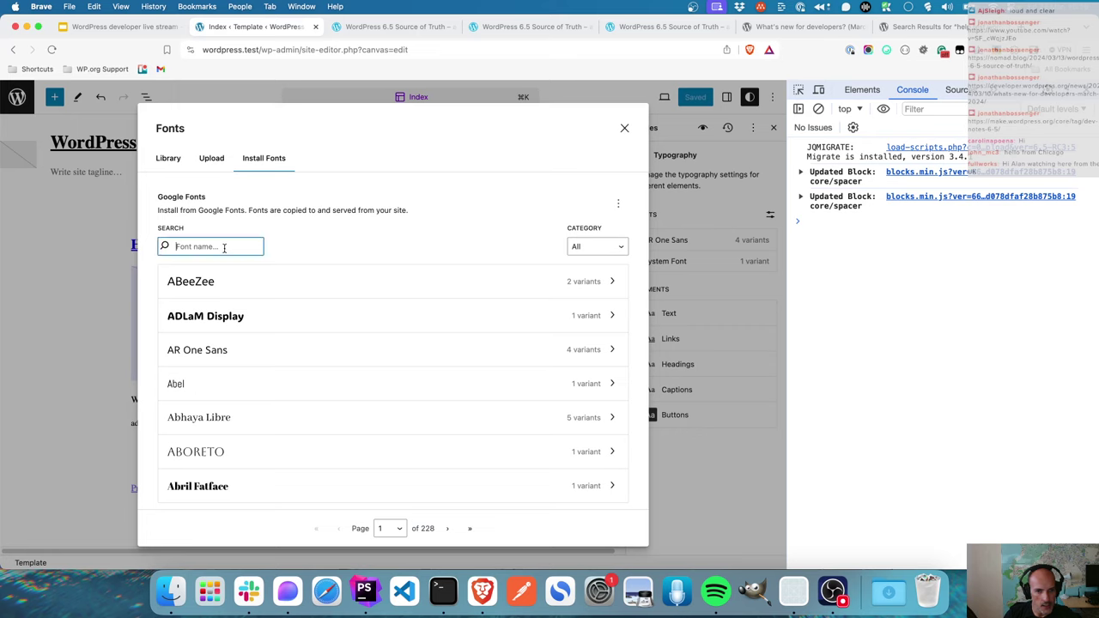
type("almarai")
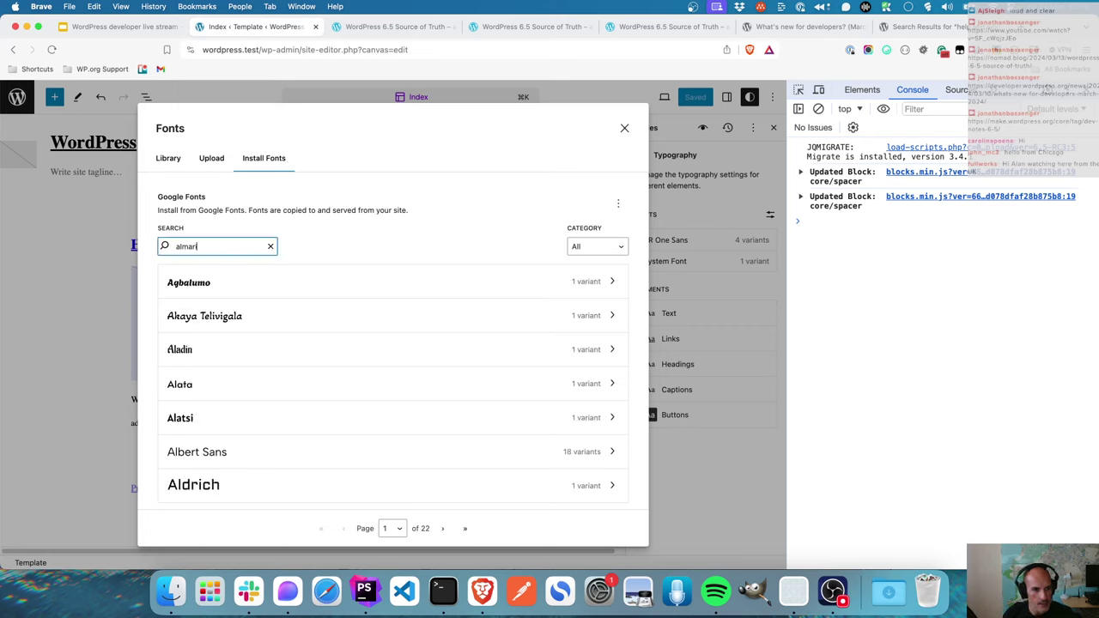
key("BackSpace")
key("BackSpace")
key("BackSpace")
key("BackSpace")
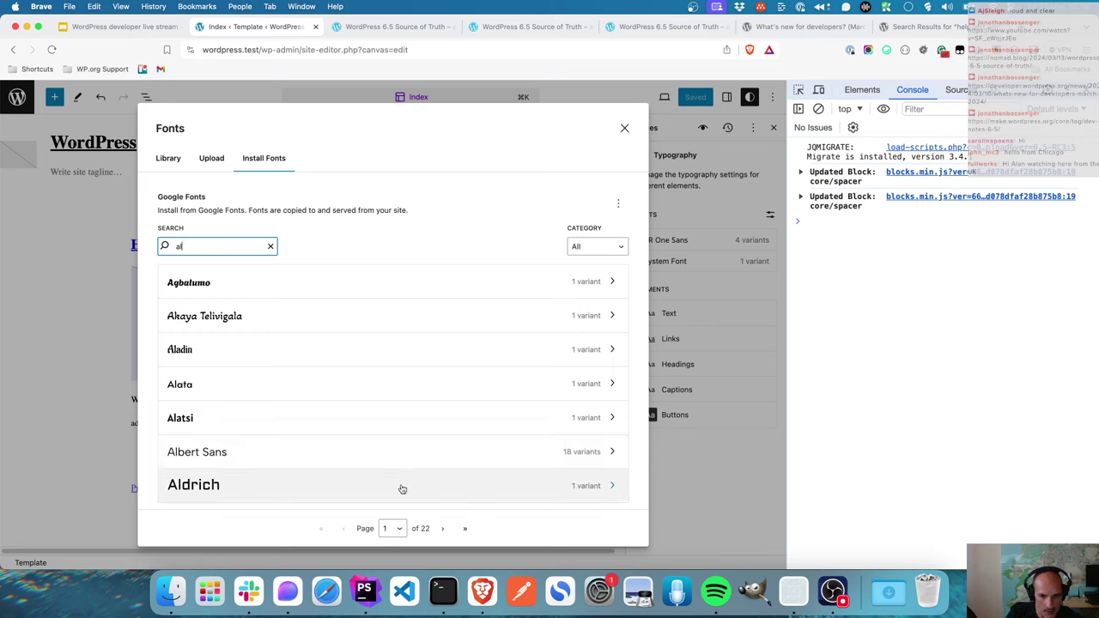
left_click(444, 529)
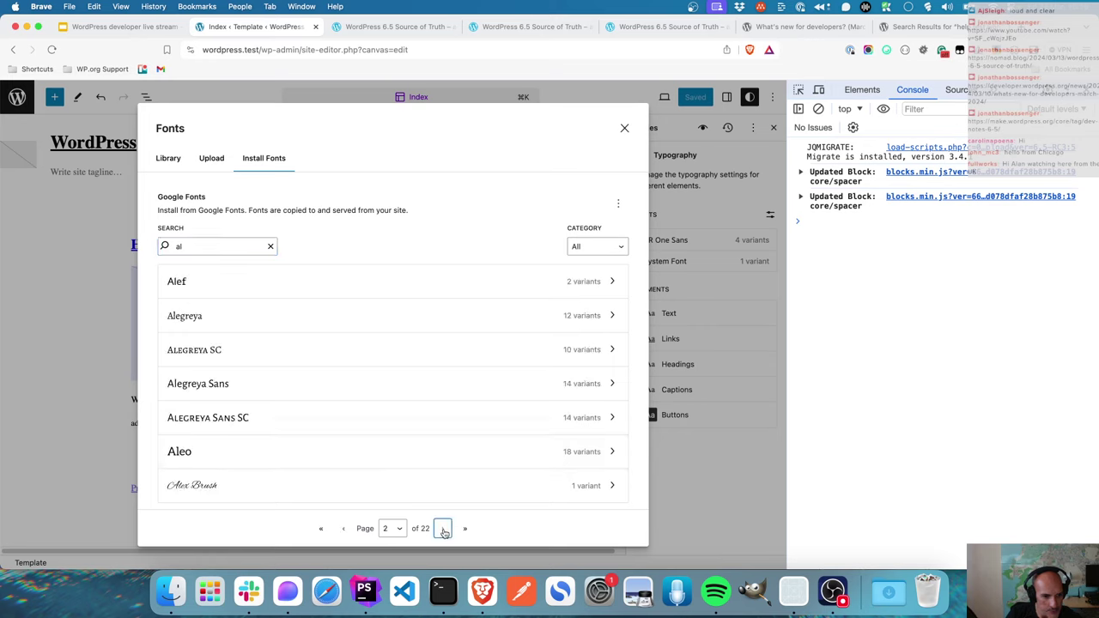
left_click_drag(501, 131, 386, 138)
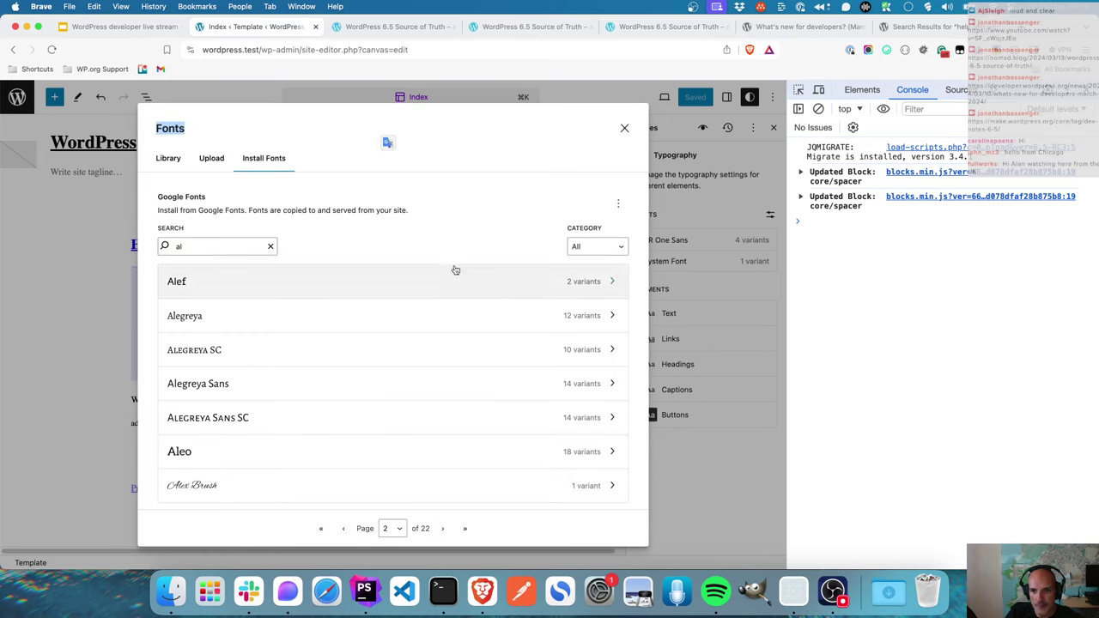
left_click(442, 530)
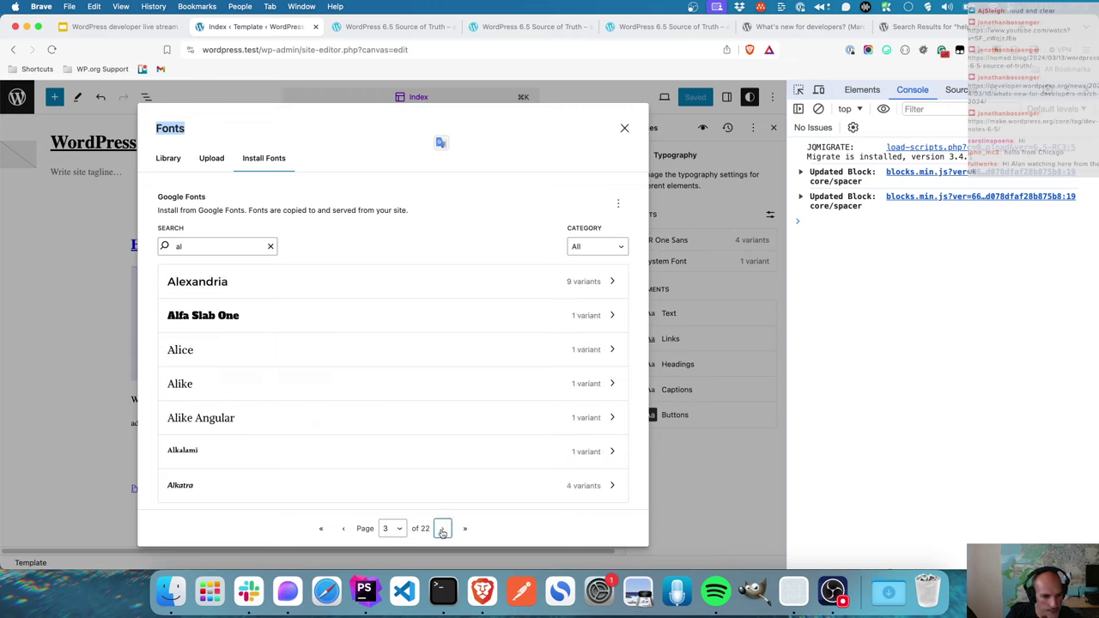
left_click(442, 530)
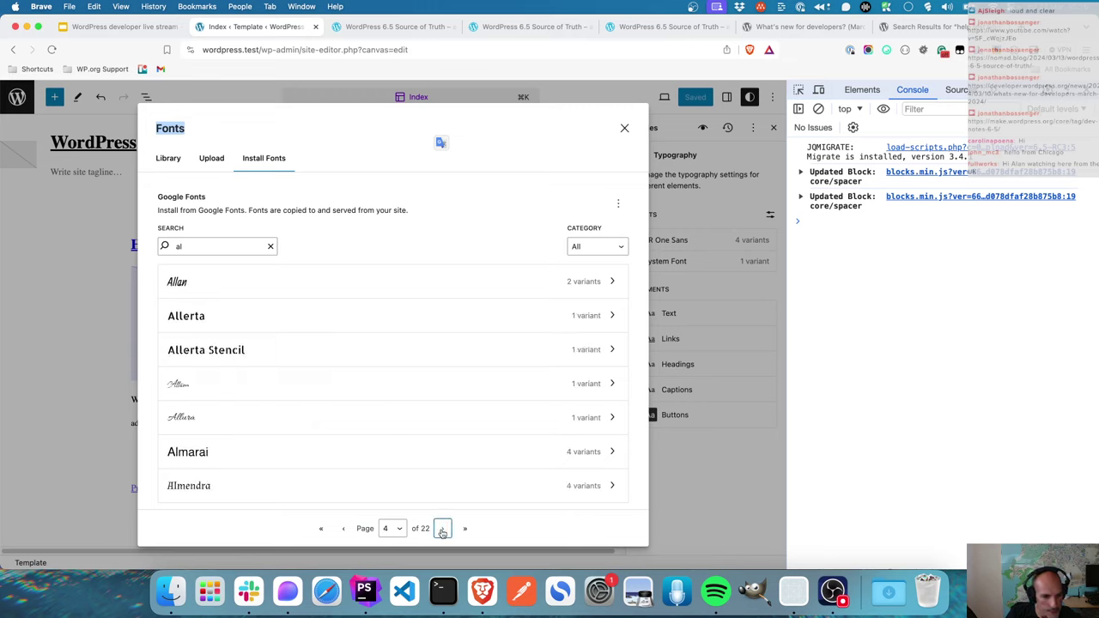
- Install the 300 normal and 800 normal variants of Almarai from Google Fonts
left_click(216, 452)
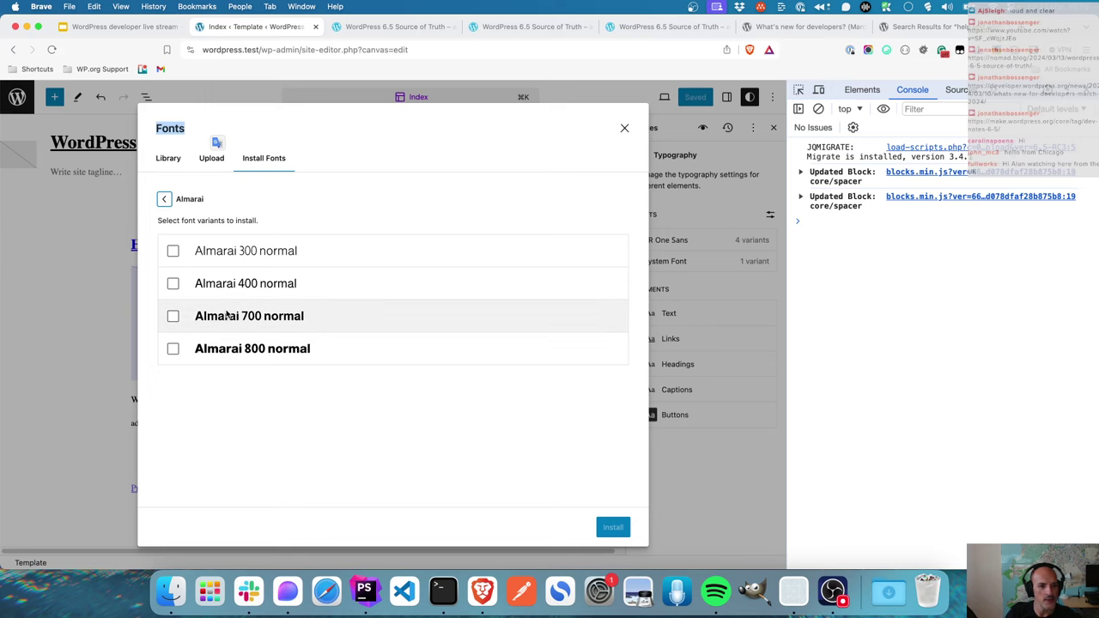
left_click(173, 252)
left_click(173, 348)
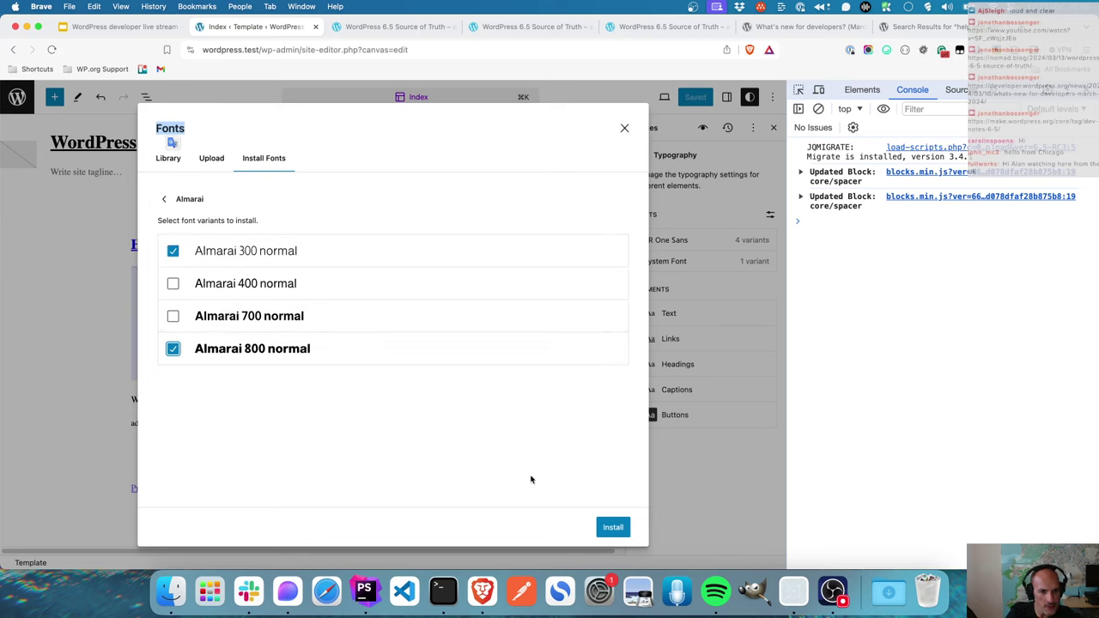
left_click(613, 528)
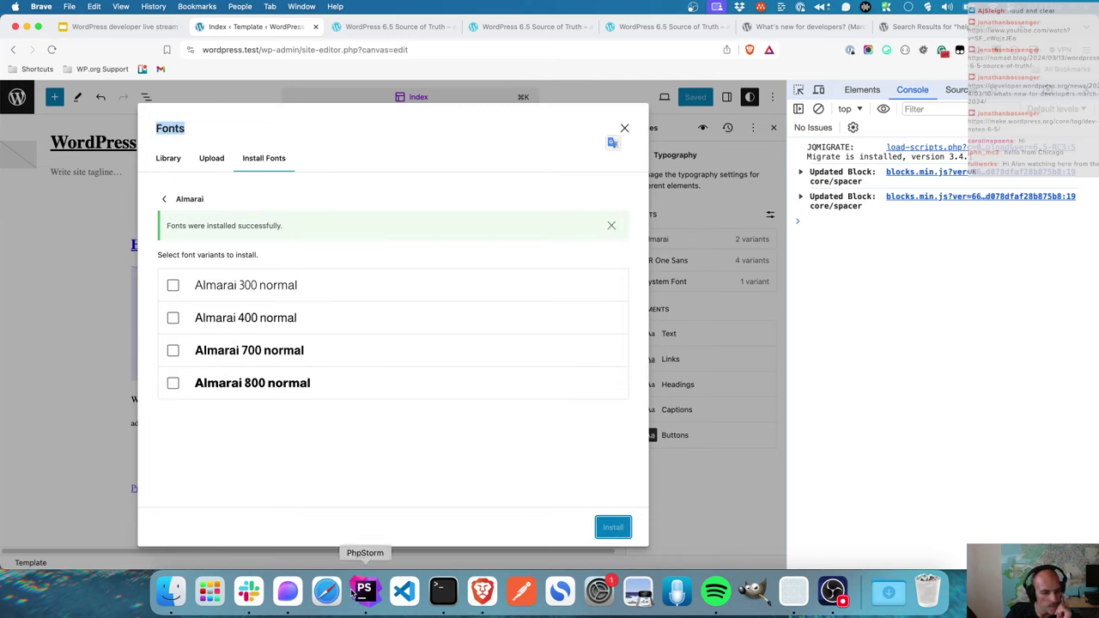
- Switch to PhpStorm, widen the project tree and examine the woff2 files in the wp-content/fonts folder
left_click(287, 592)
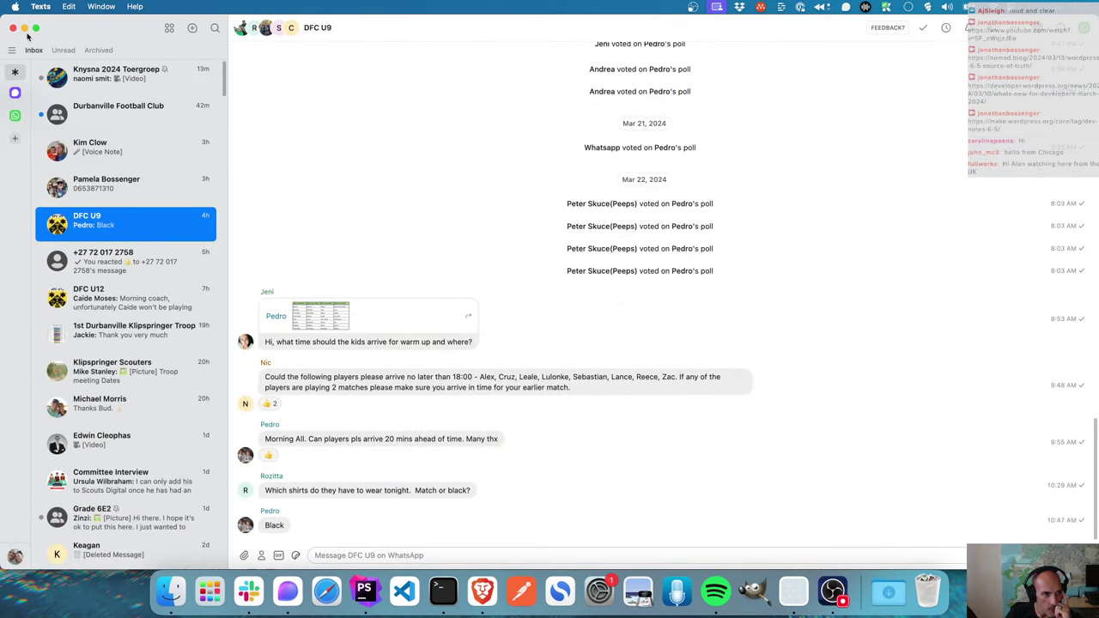
key("super+m")
left_click(364, 591)
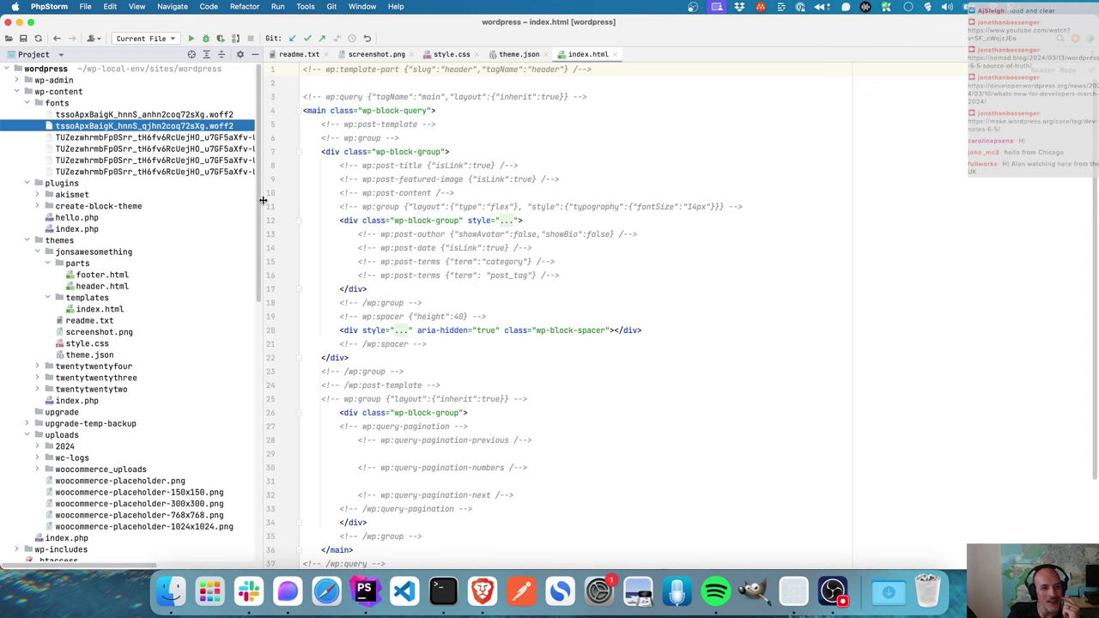
left_click_drag(258, 200, 450, 199)
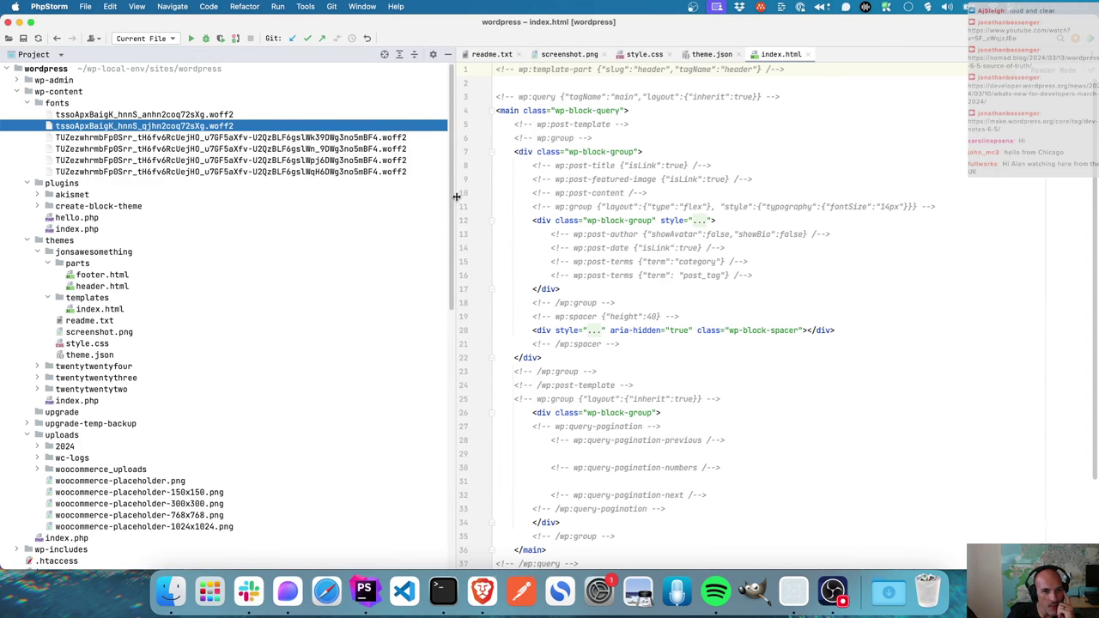
left_click(55, 104)
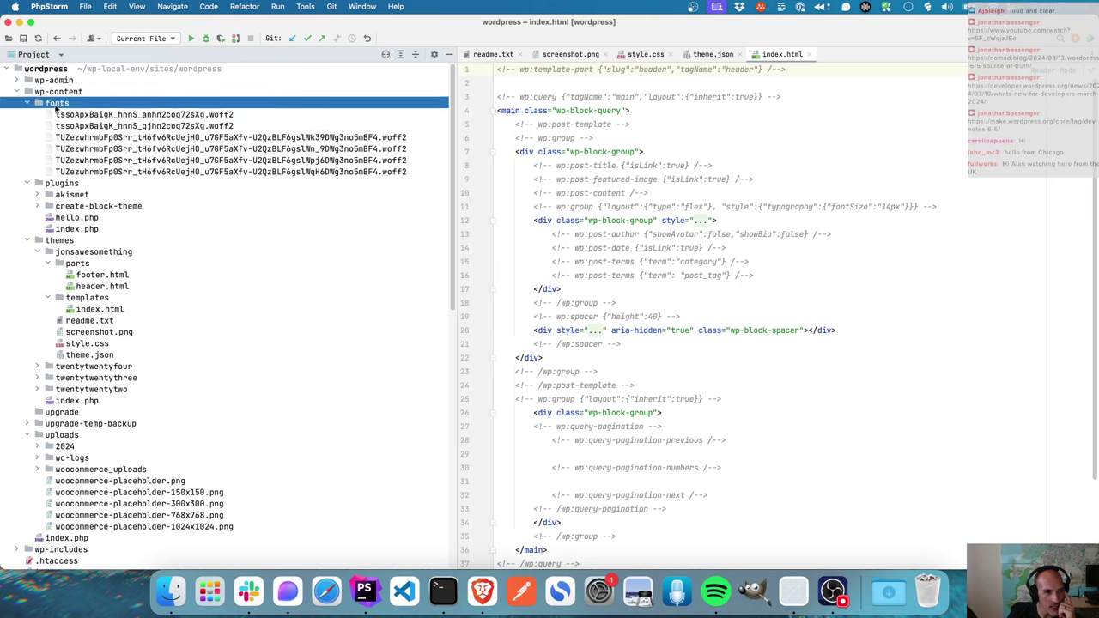
left_click(89, 117)
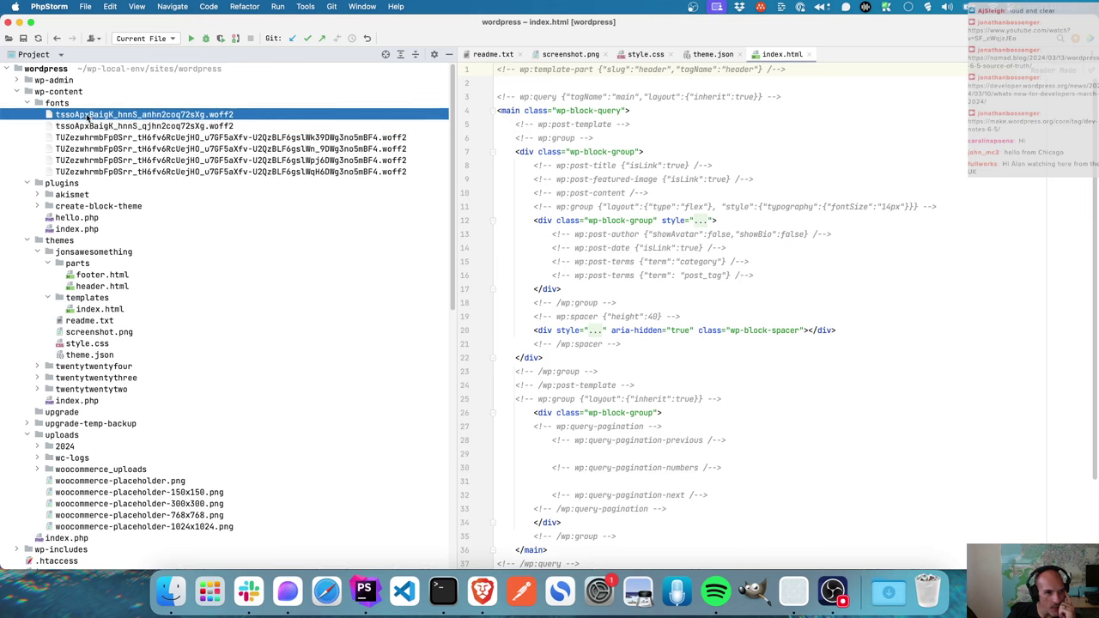
left_click(104, 126)
left_click(116, 136)
left_click(122, 172)
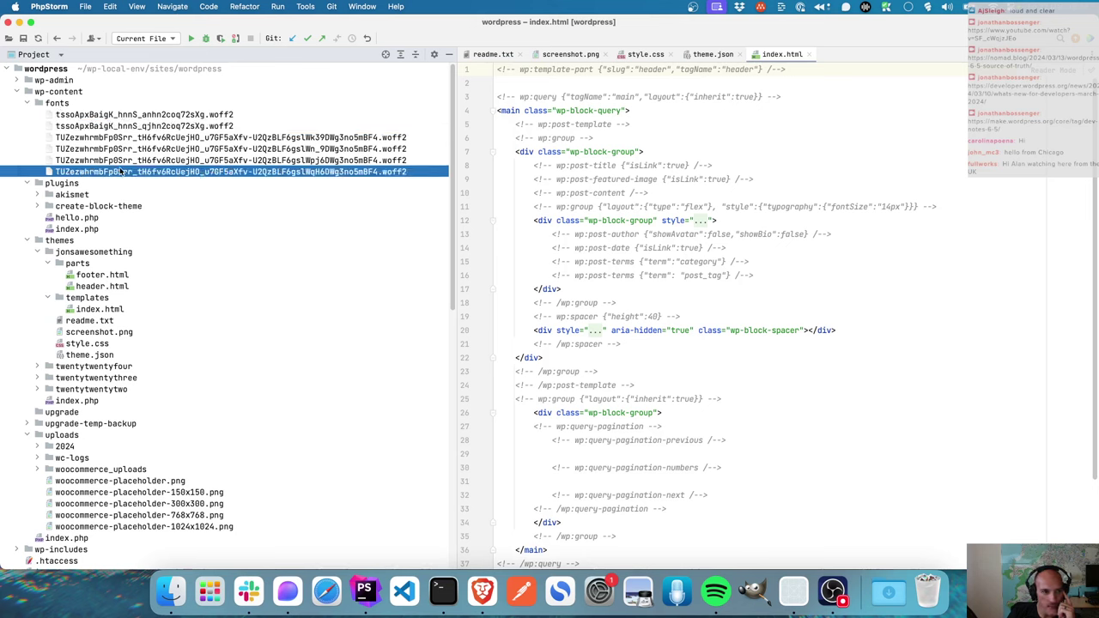
left_click(109, 116)
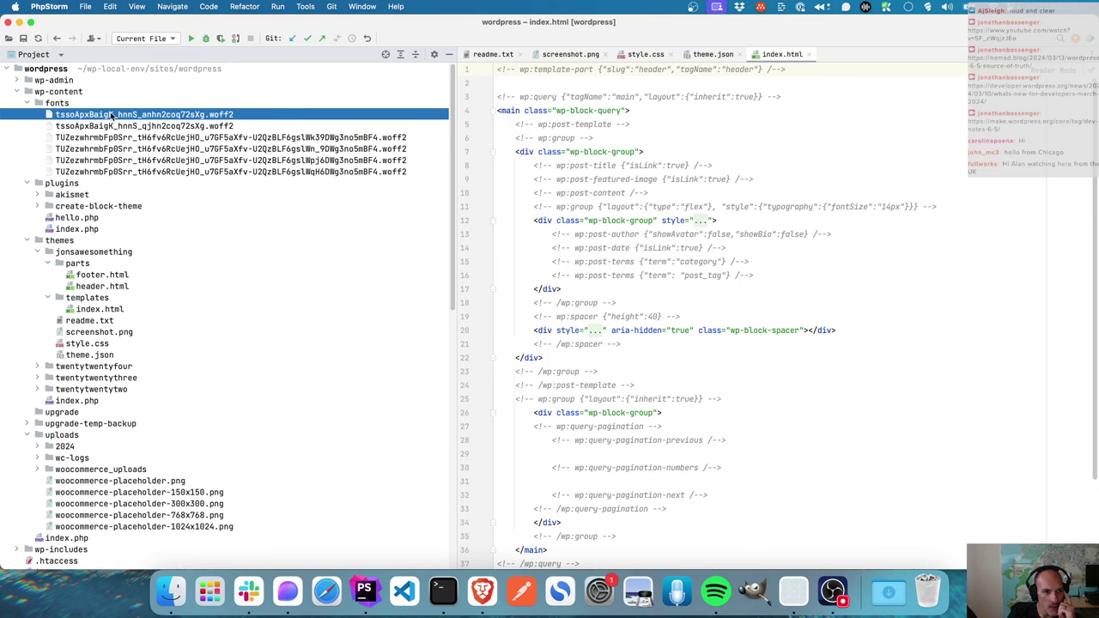
- Switch back to Brave, close the font library and set the Text element's font to Almarai
left_click(482, 590)
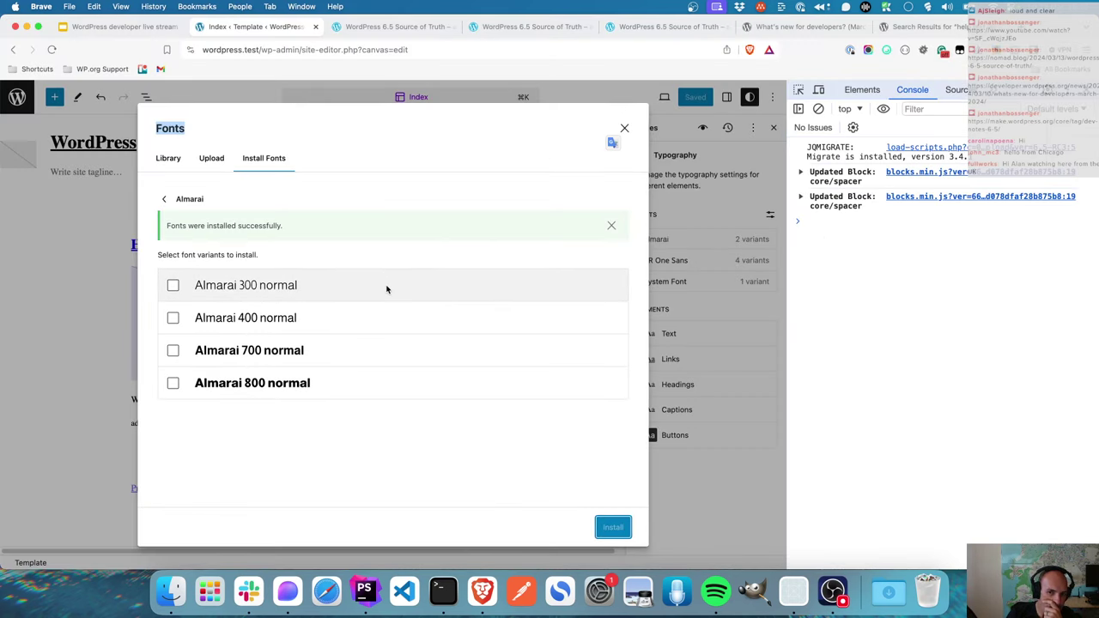
left_click(624, 129)
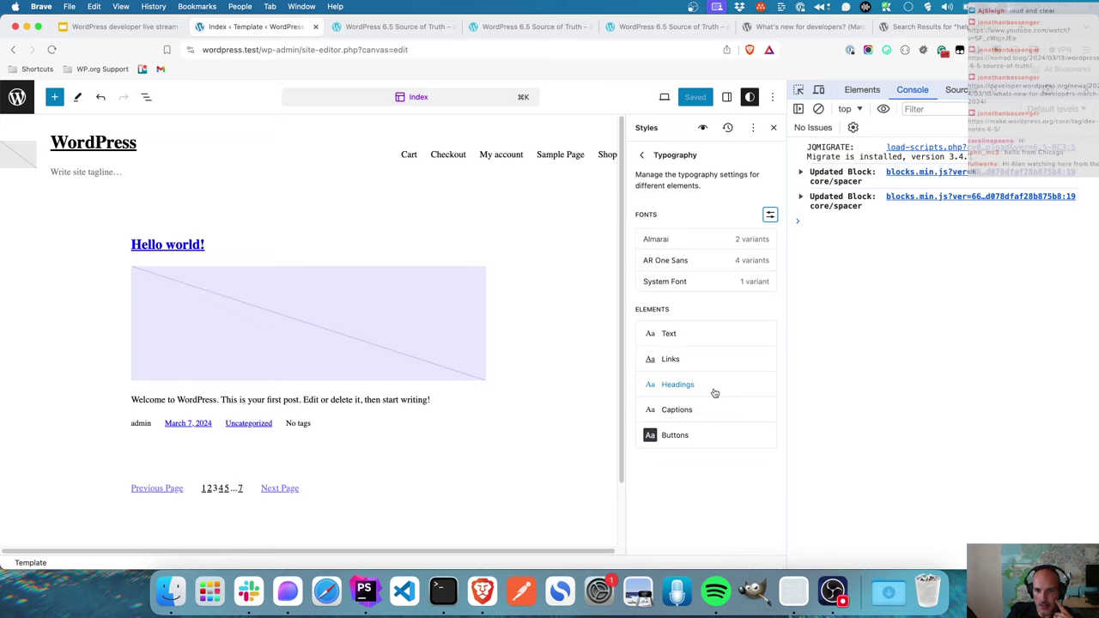
left_click(687, 335)
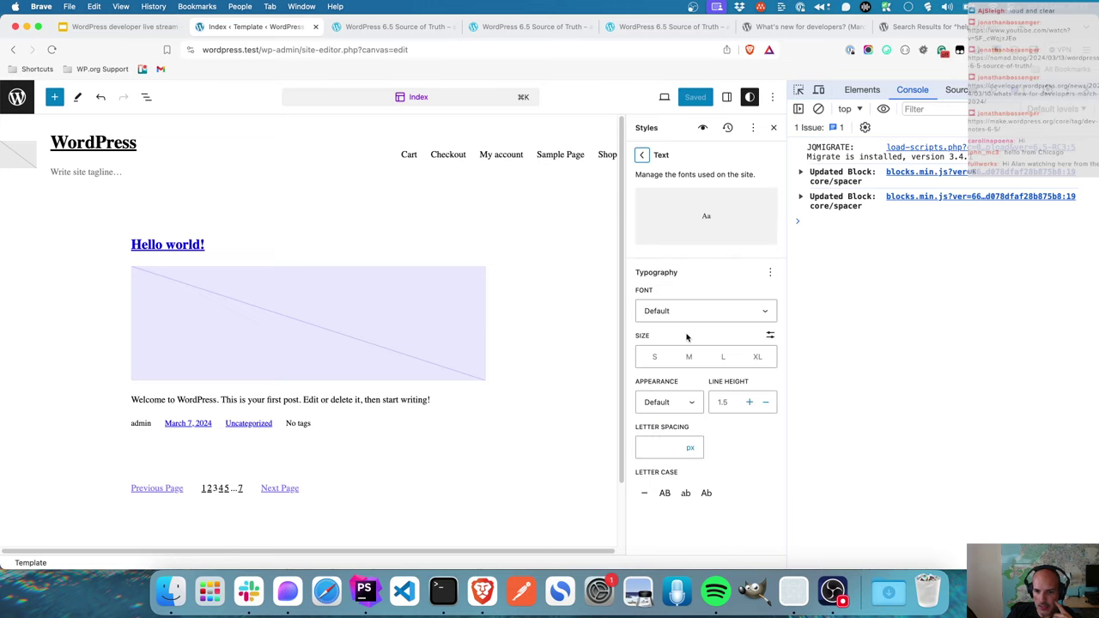
left_click(698, 312)
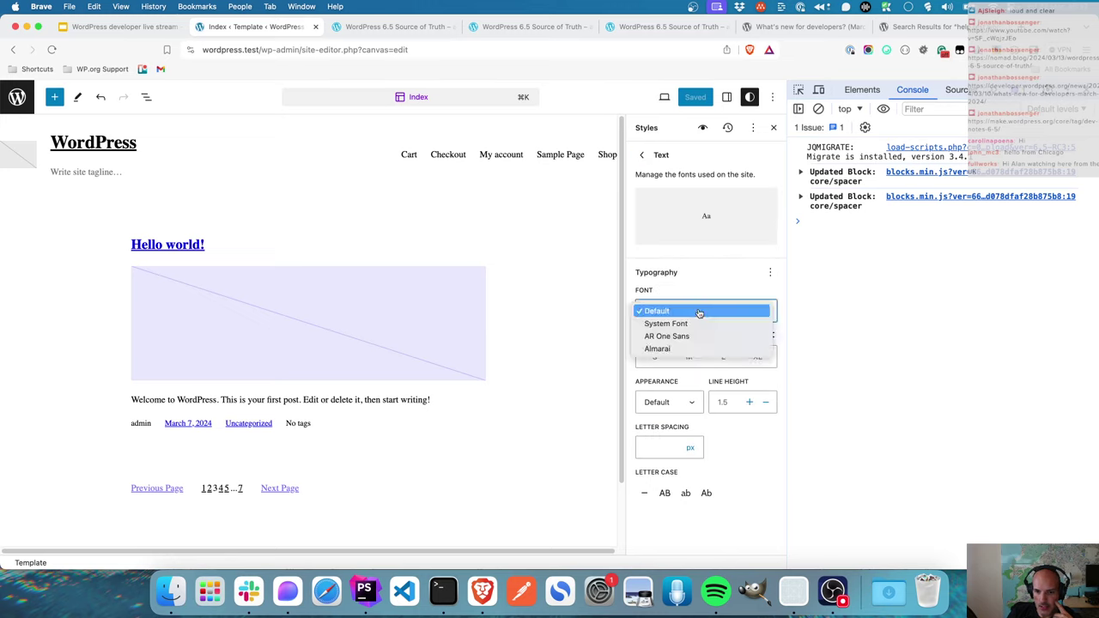
left_click(690, 348)
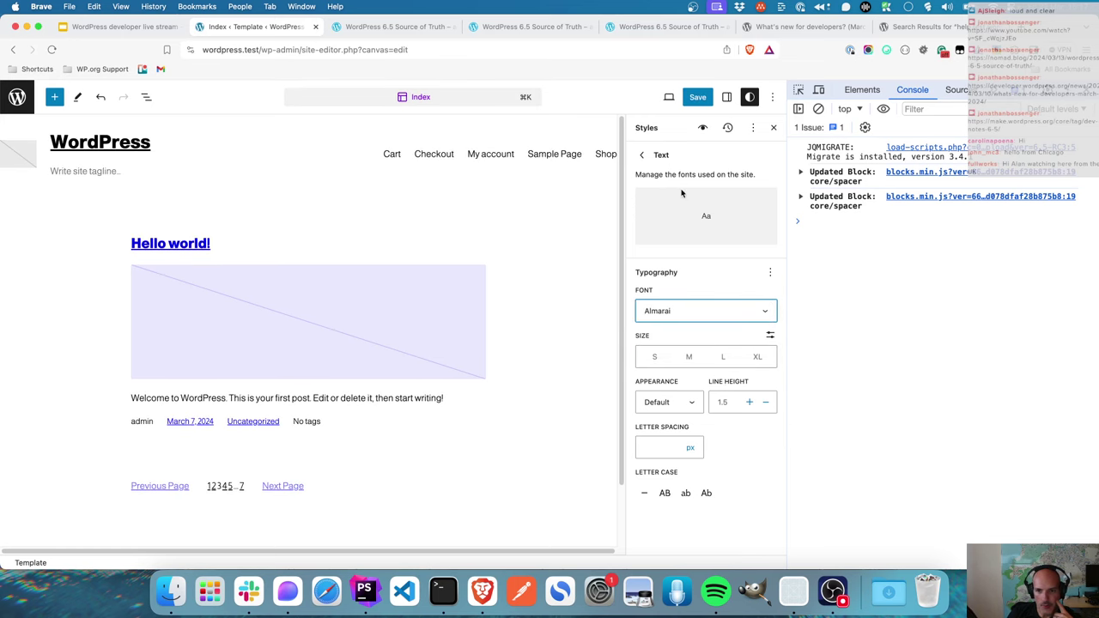
- Try AR One Sans, Almarai, System Font and Default as the Text element's font, and return it to Almarai
left_click(642, 155)
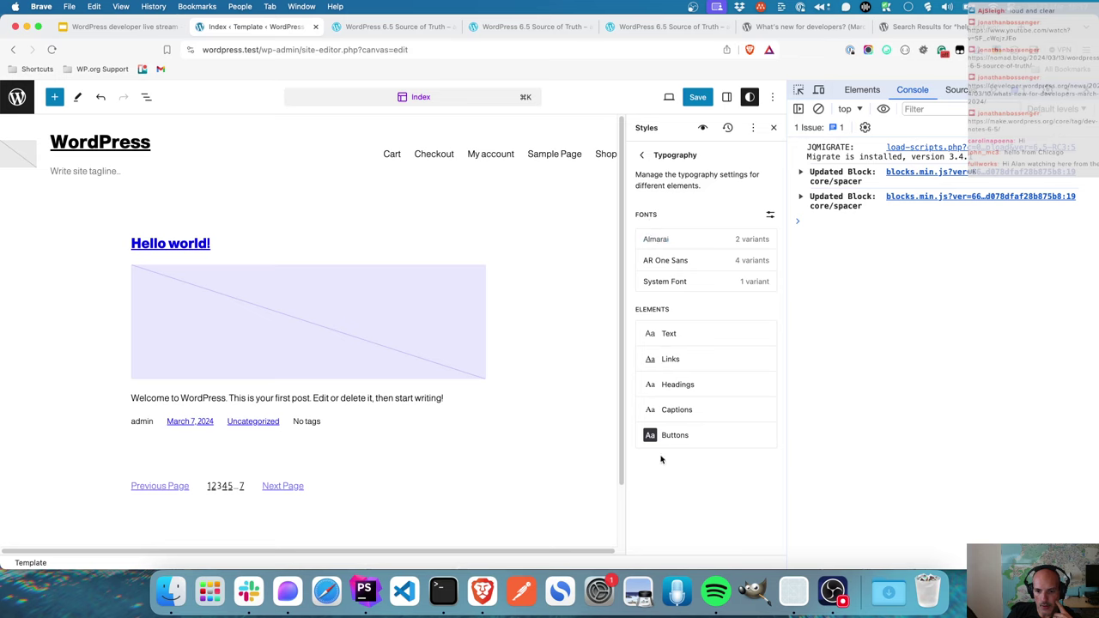
left_click(670, 333)
left_click(720, 314)
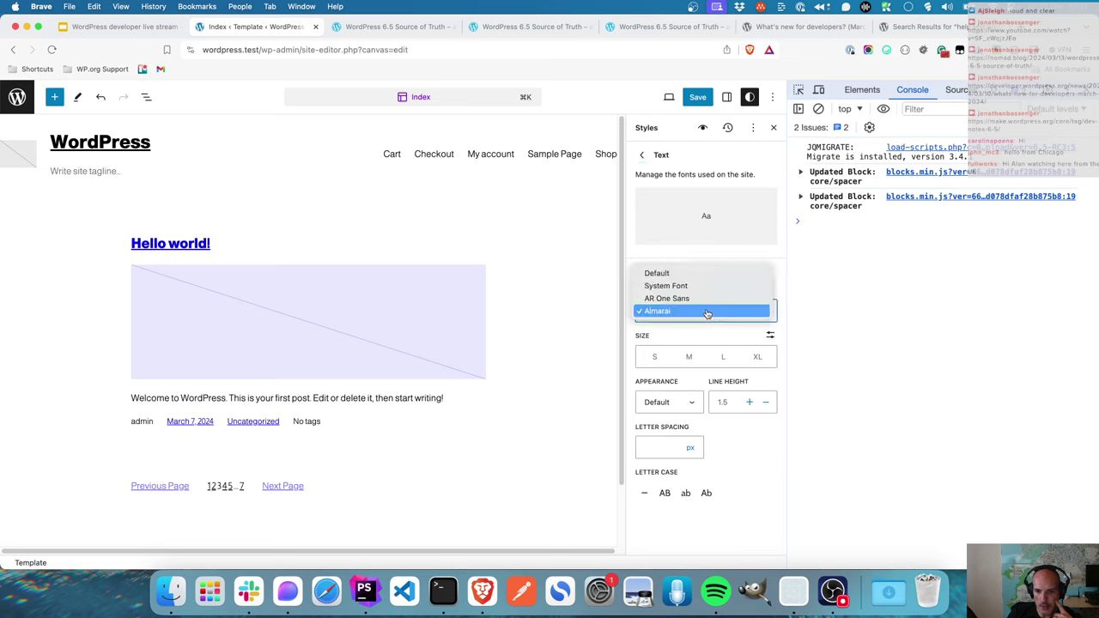
left_click(699, 300)
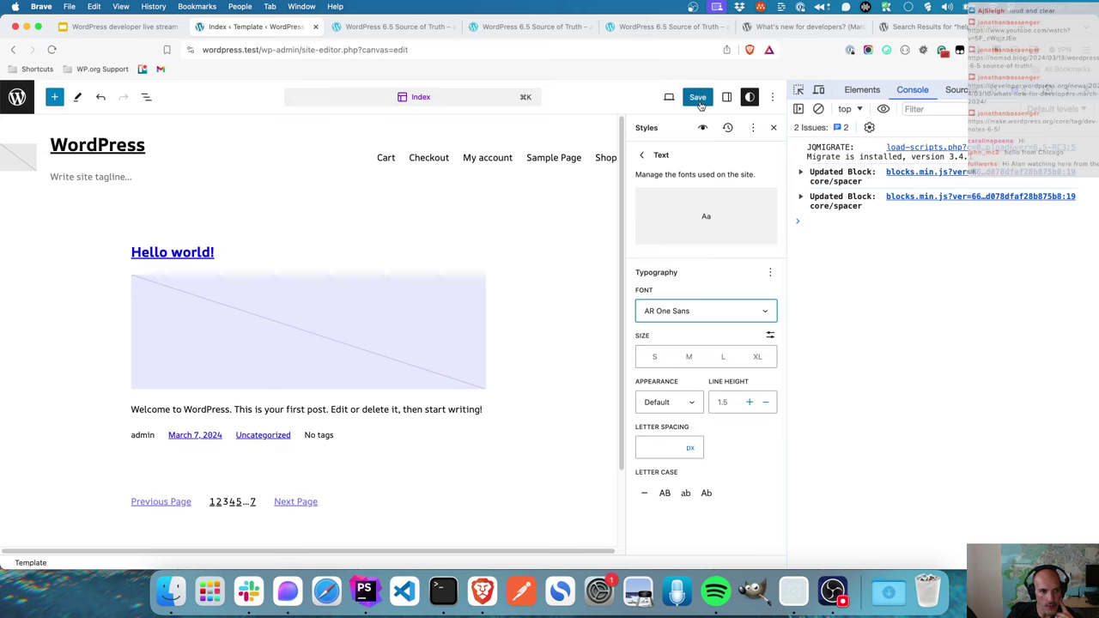
left_click(676, 312)
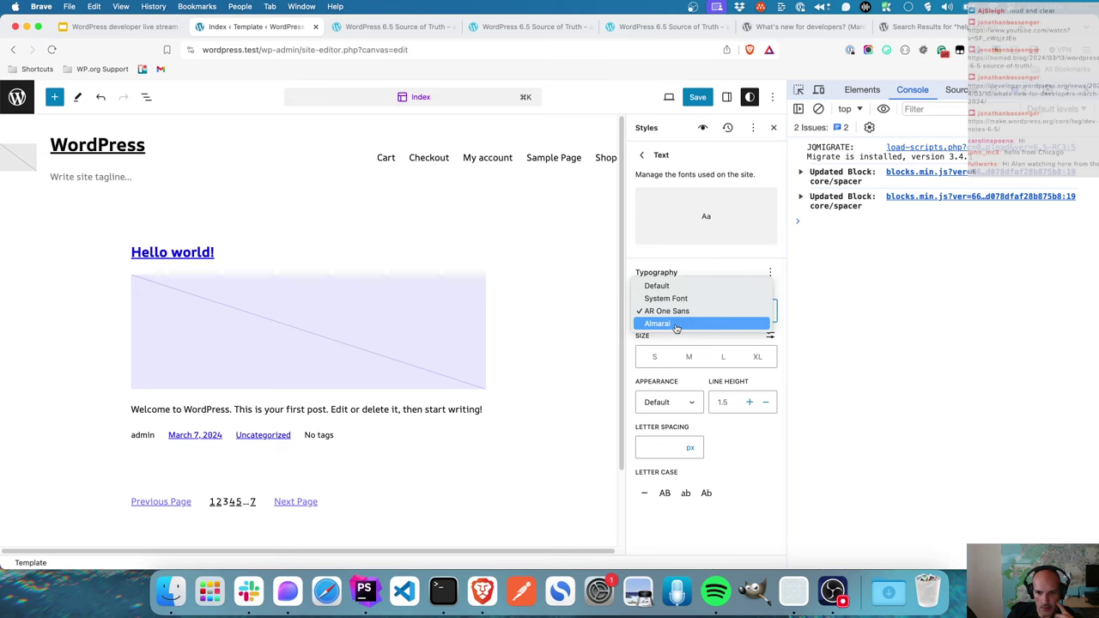
left_click(675, 323)
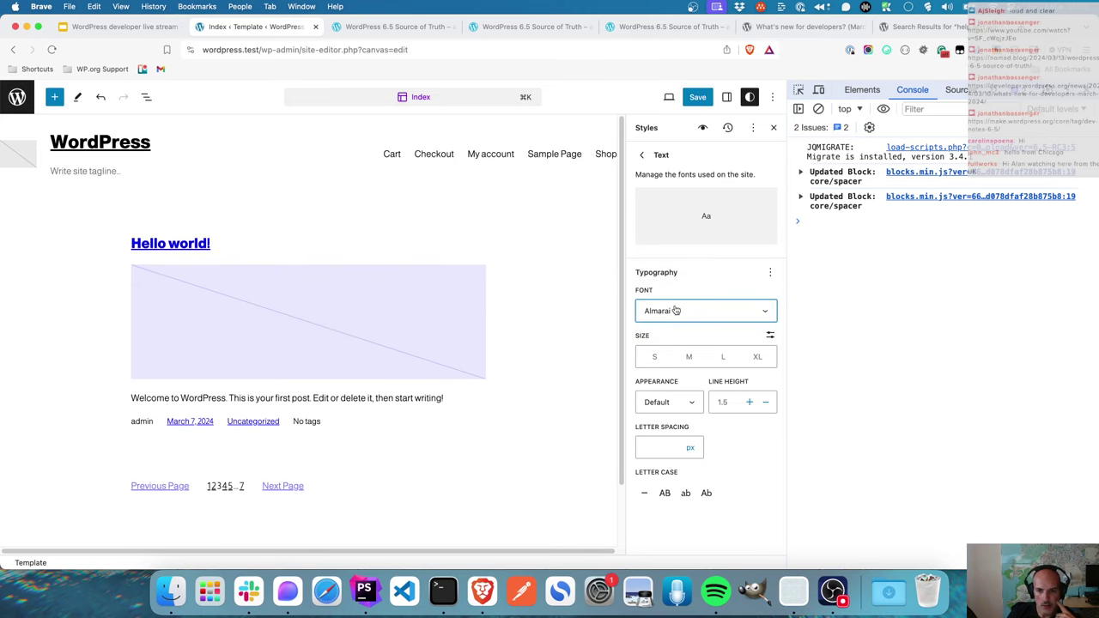
left_click(676, 310)
left_click(678, 287)
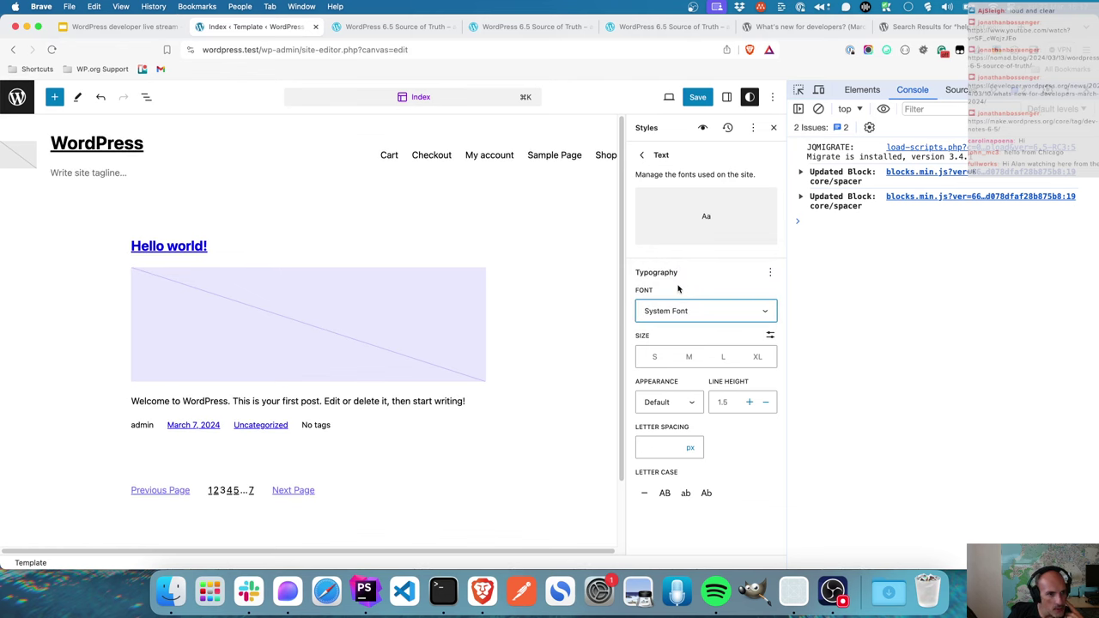
left_click(668, 310)
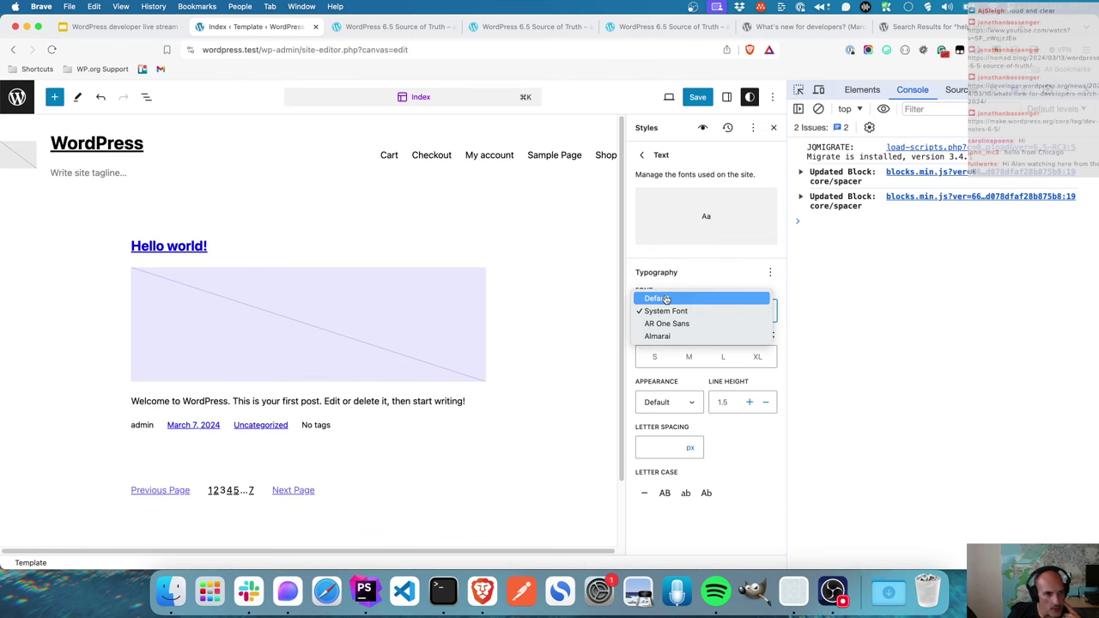
left_click(666, 299)
left_click(667, 308)
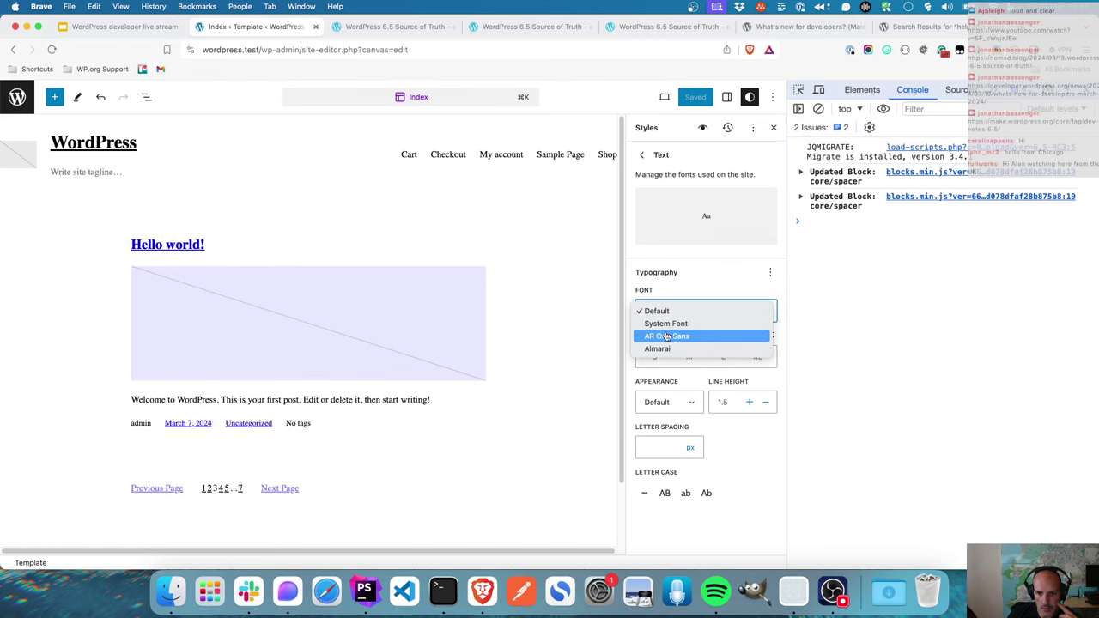
left_click(662, 348)
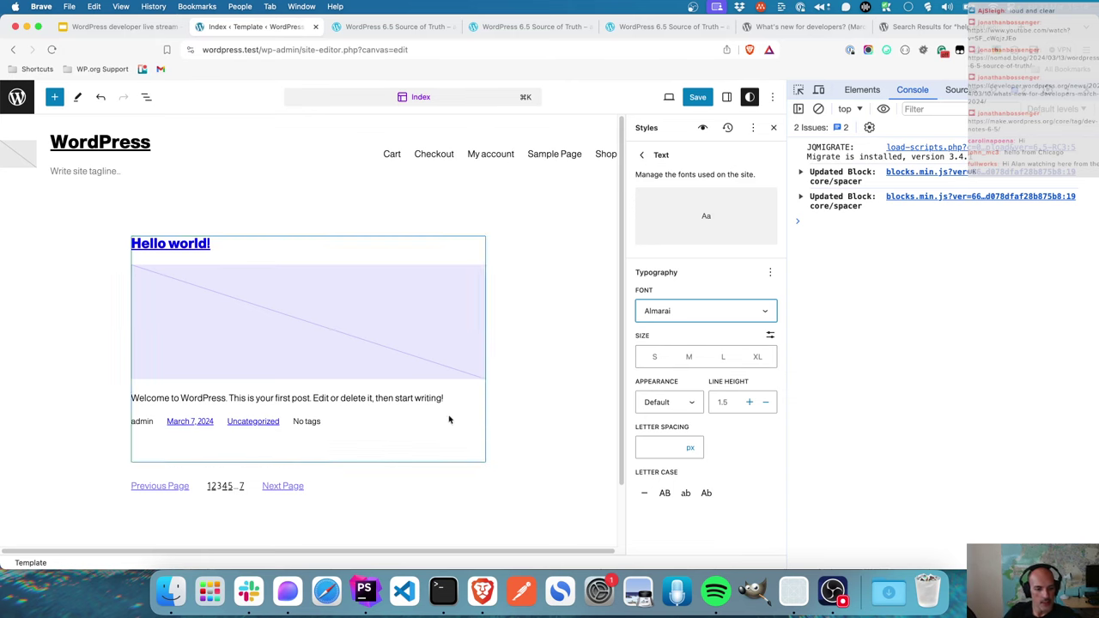
- Switch to PhpStorm and examine the fonts and uploads folders under wp-content and the stored font files
left_click(364, 591)
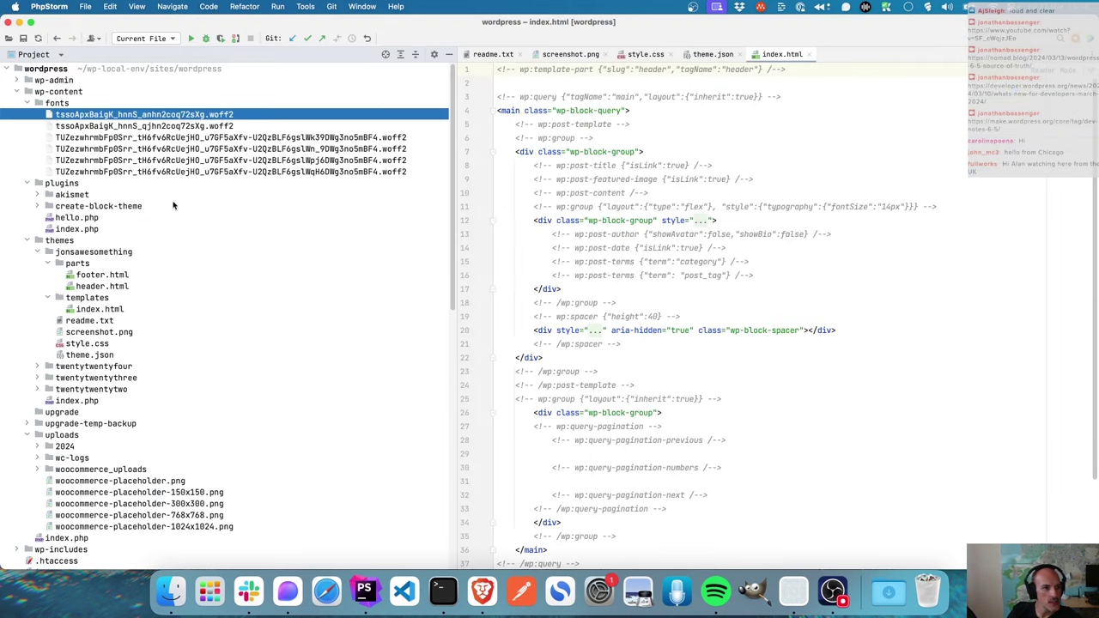
left_click(69, 92)
left_click(55, 103)
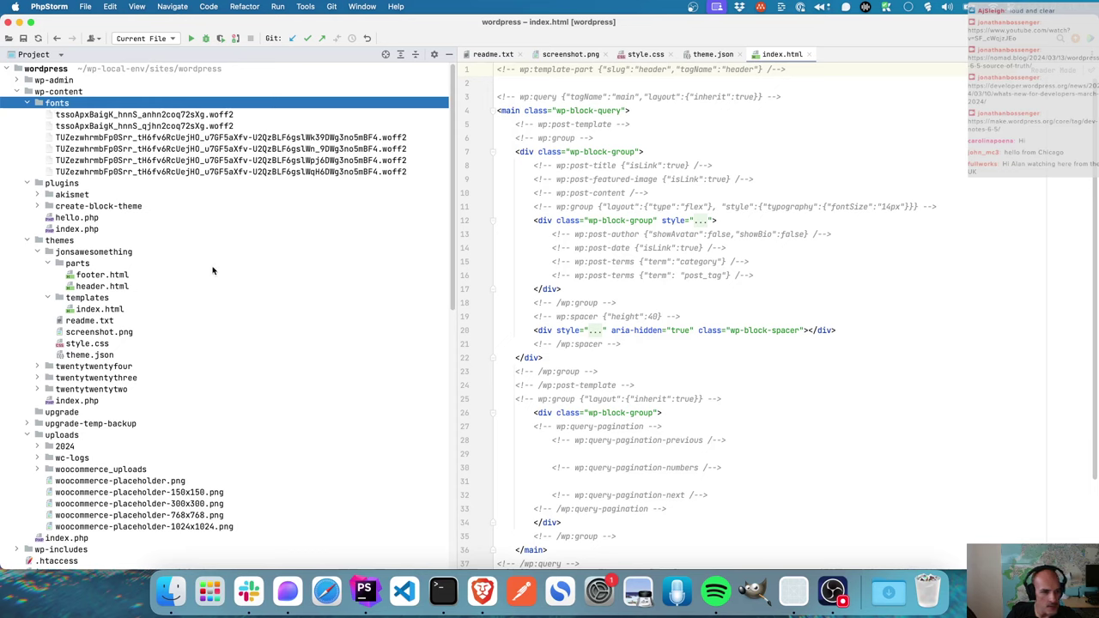
left_click(65, 436)
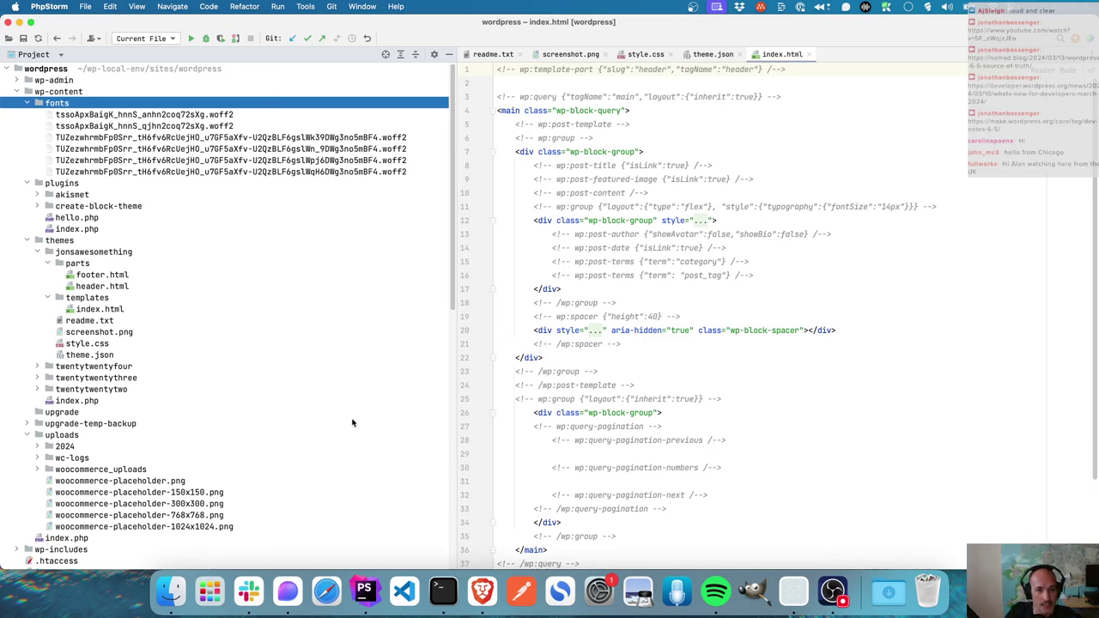
left_click(252, 140)
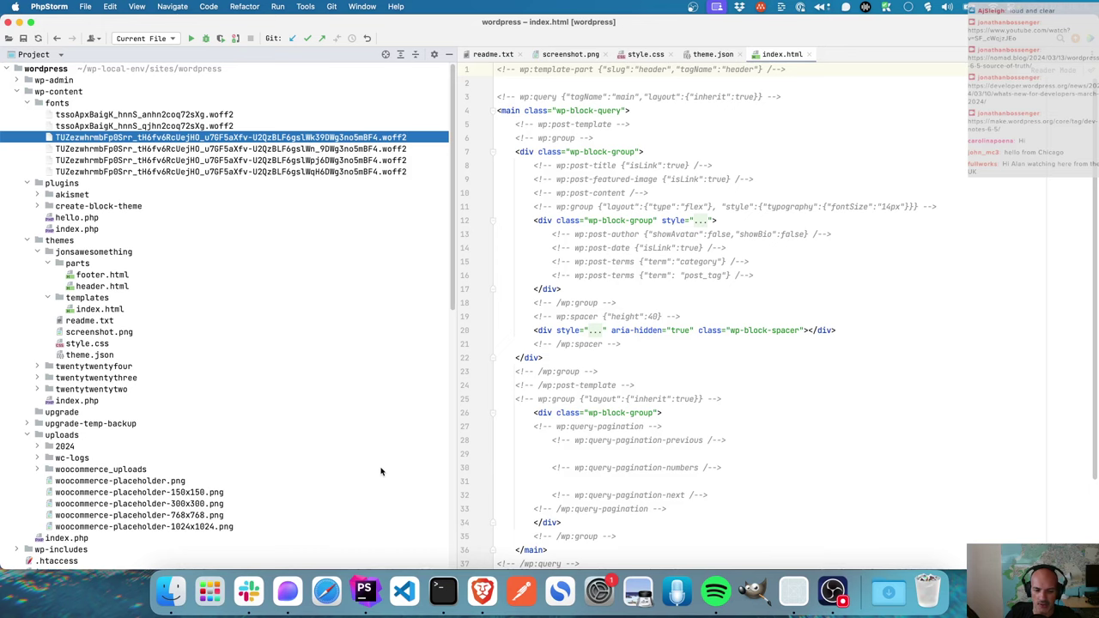
- Switch to Brave, search the web for google fonts in a new tab and open the Google Fonts site
left_click(473, 599)
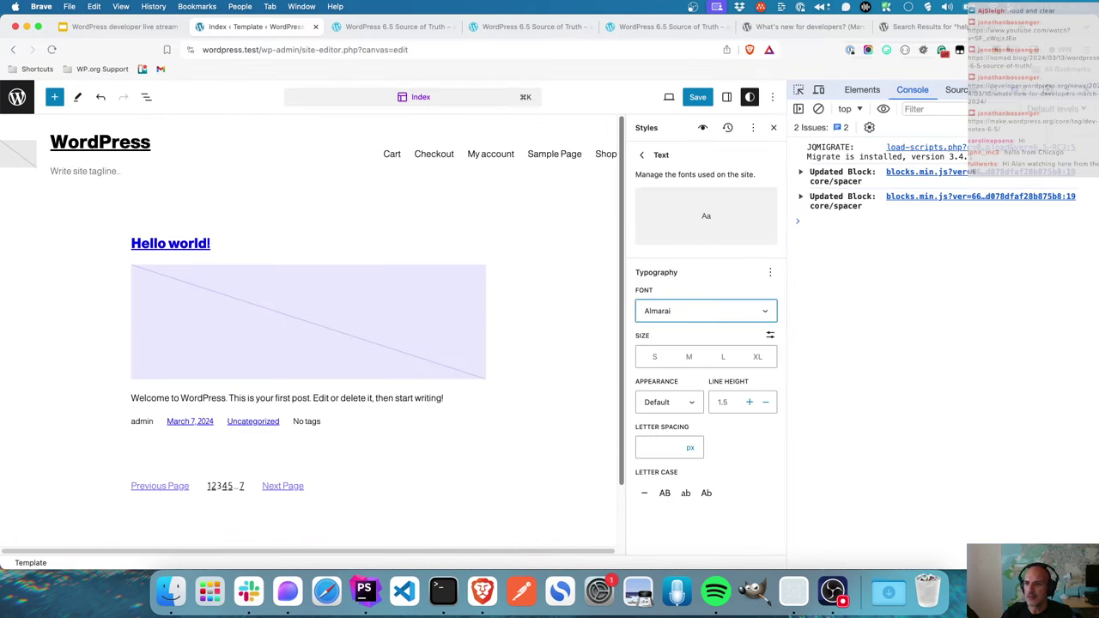
key("super+t")
type("google fonts")
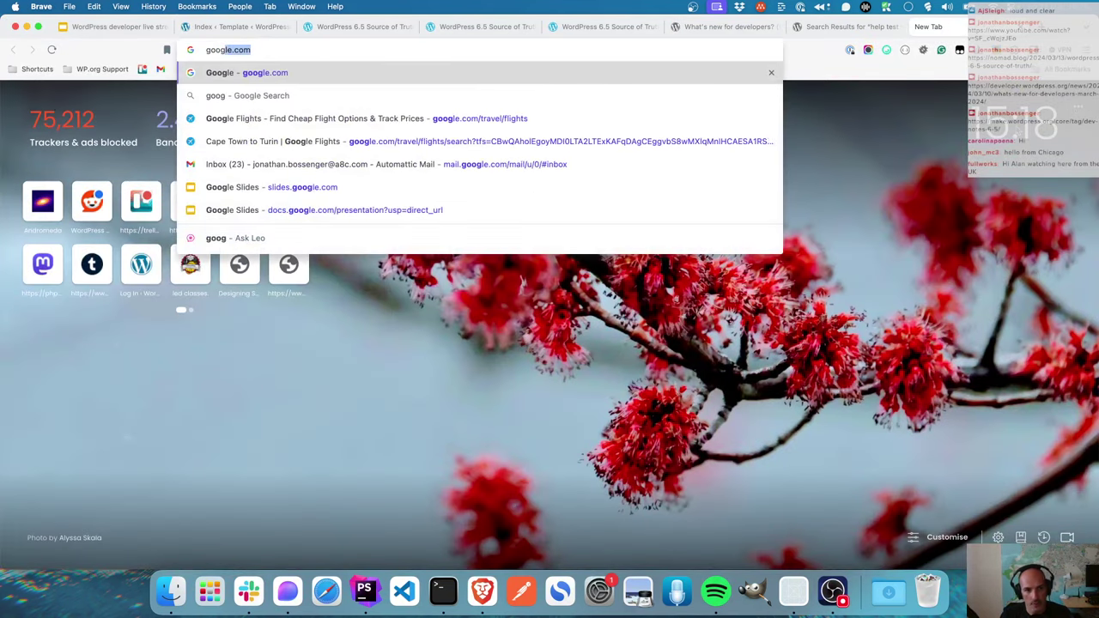
key("Return")
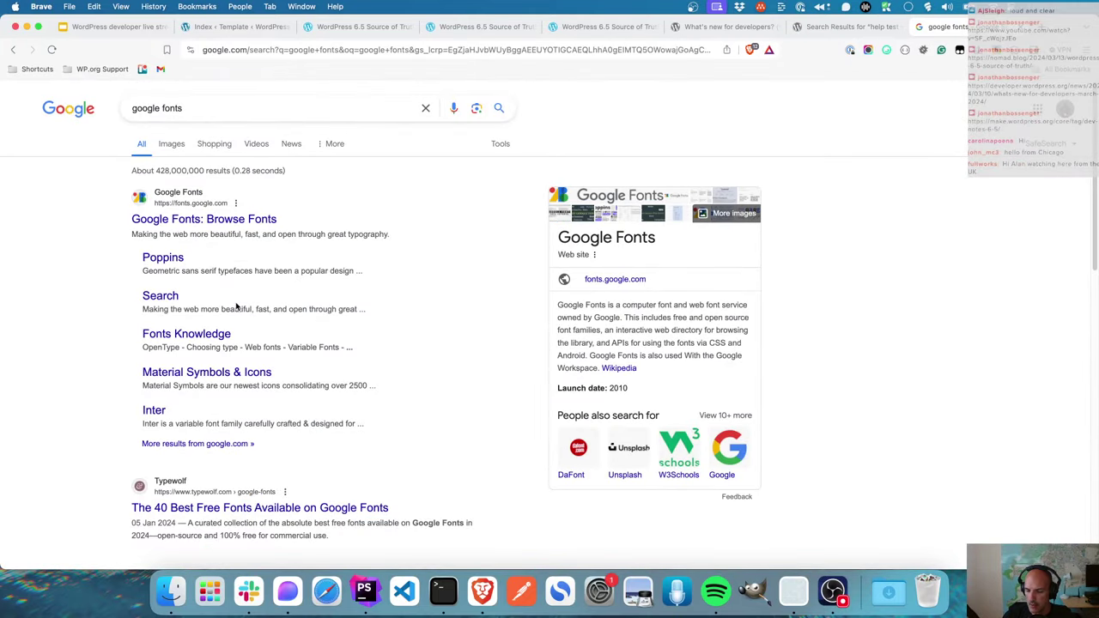
left_click(239, 225)
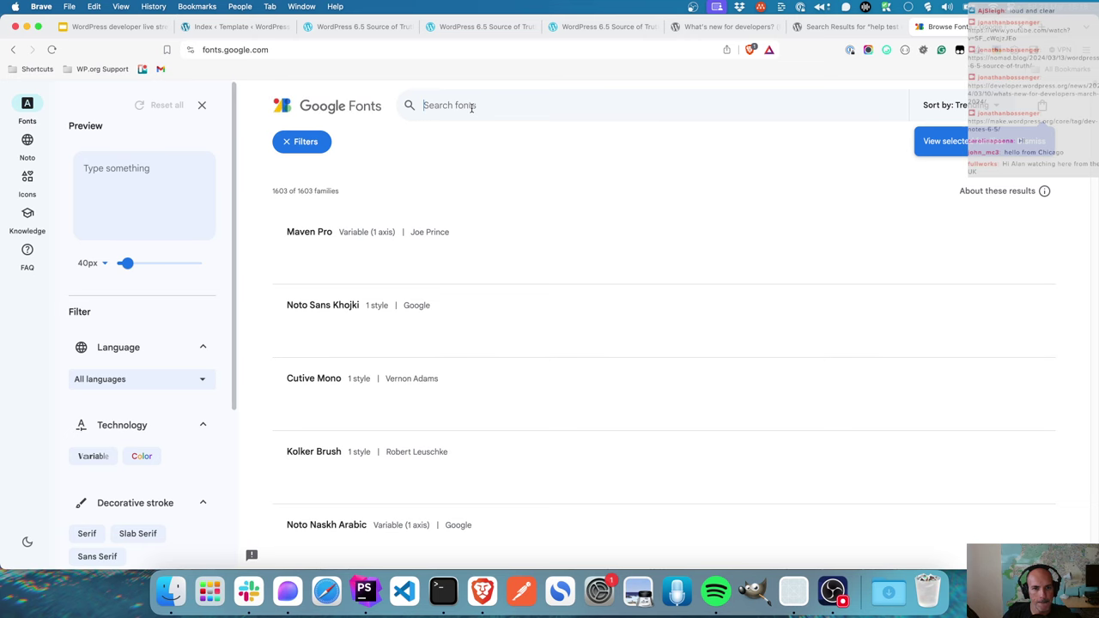
- Search Google Fonts for almarai and open the Almarai font page
left_click(472, 107)
type("alma")
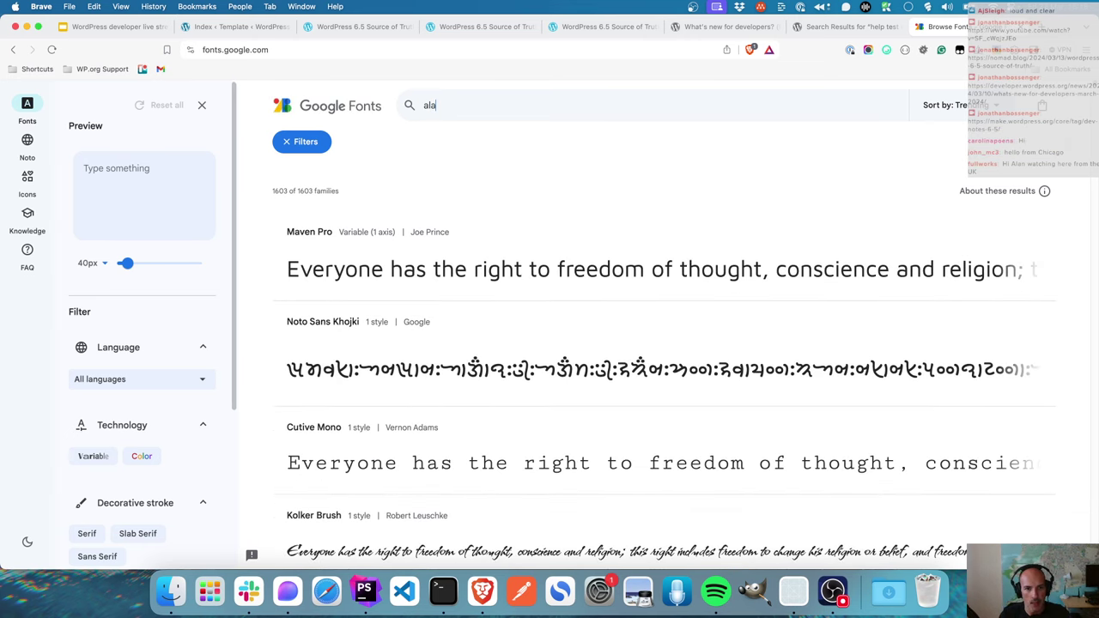
key("BackSpace")
type("marai")
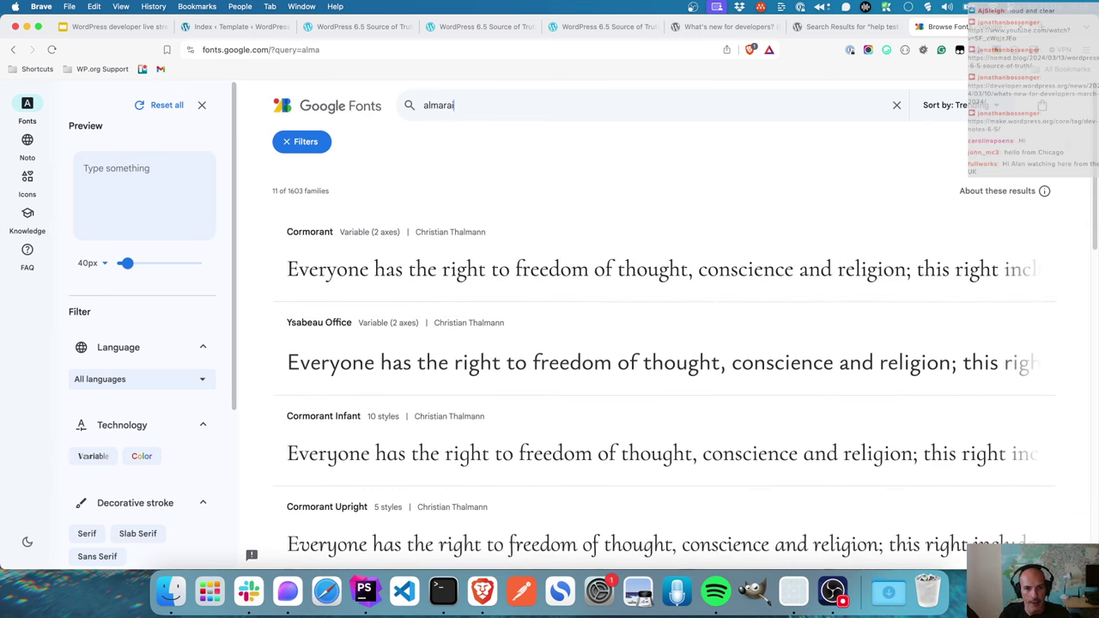
left_click(798, 285)
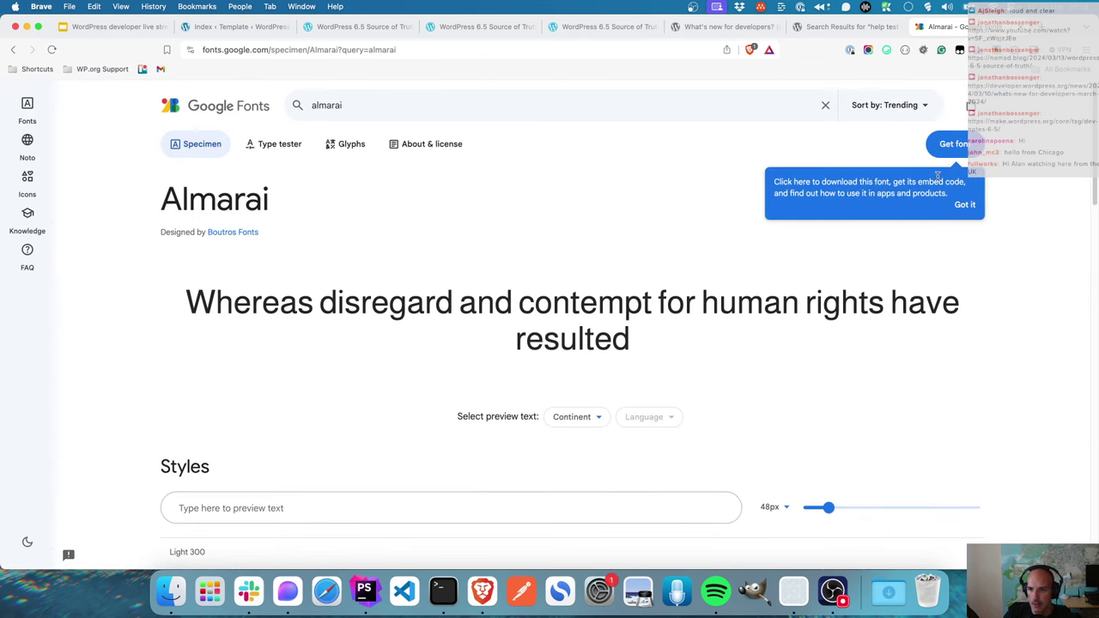
- Get the Almarai font family and download it to the Desktop as Almarai.zip
left_click(958, 152)
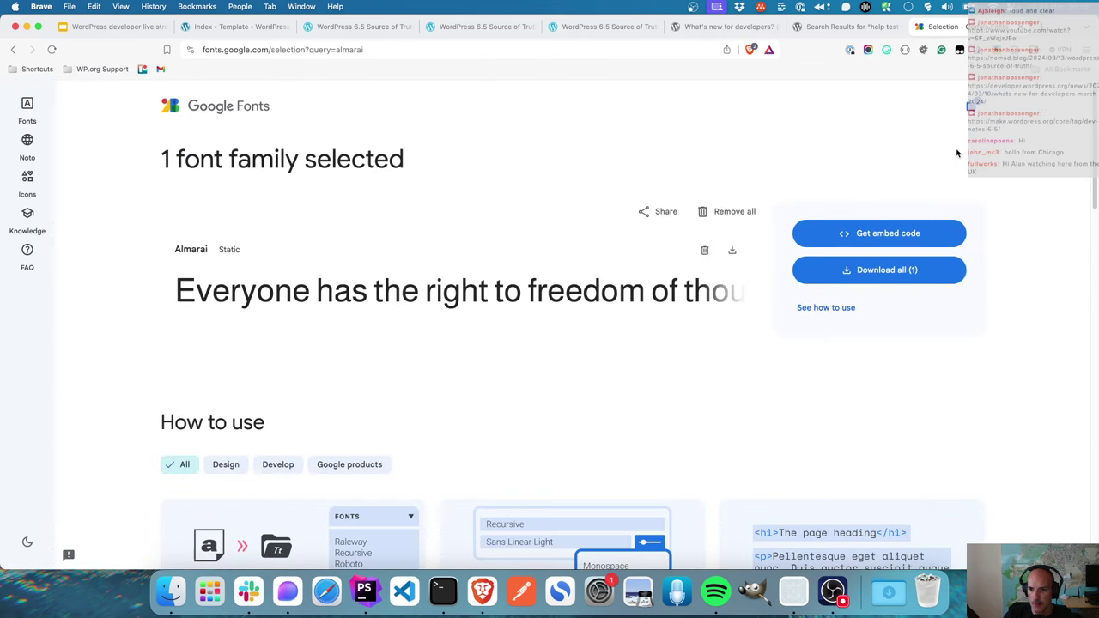
left_click(880, 271)
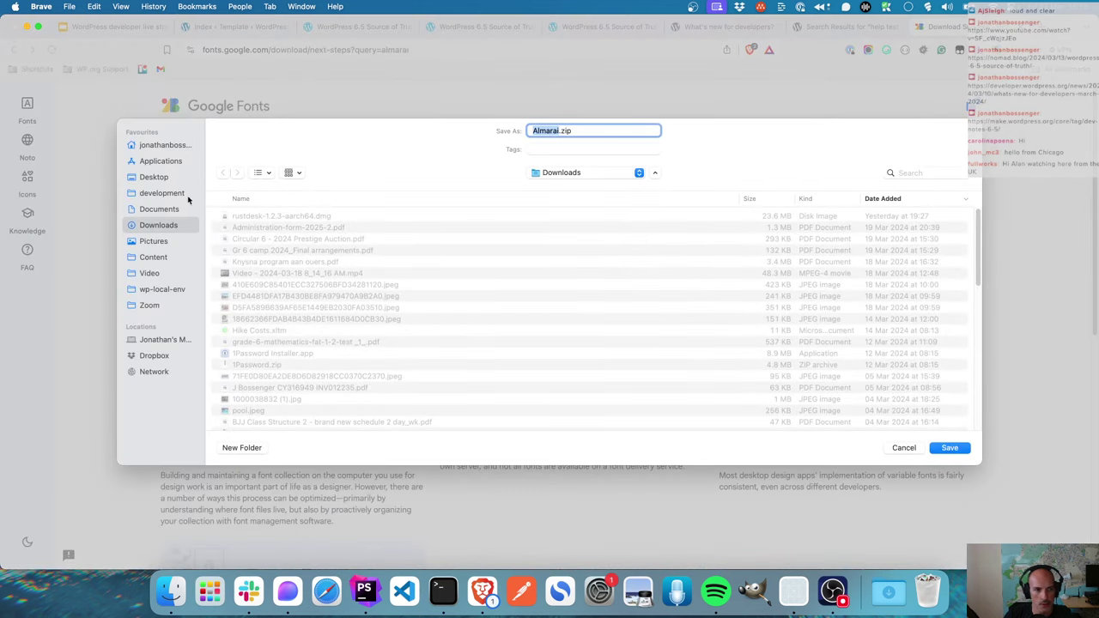
left_click(168, 179)
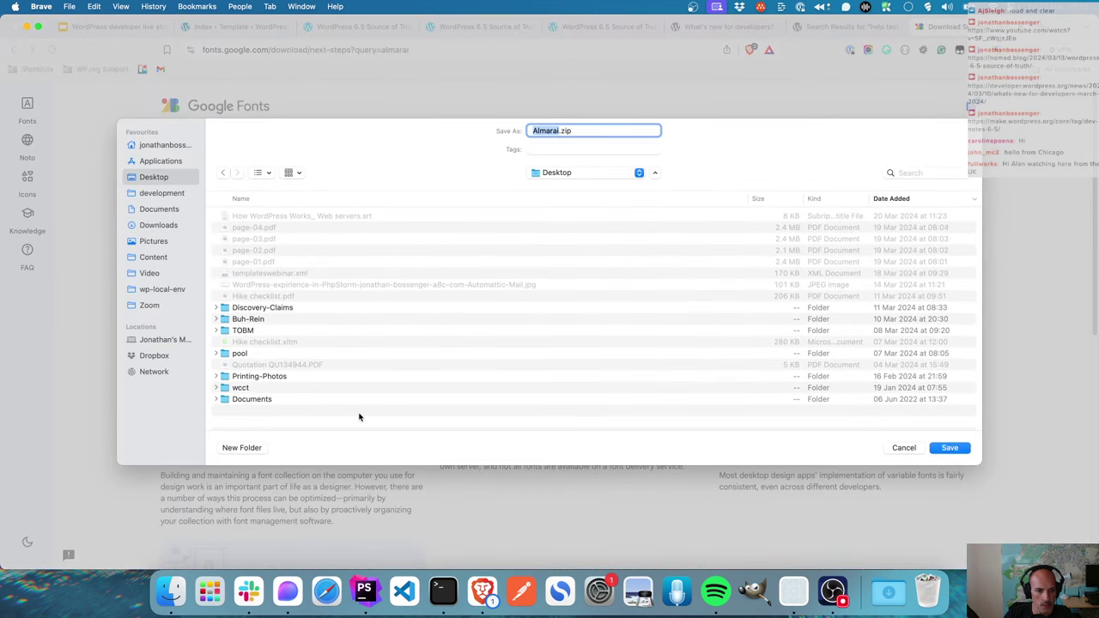
left_click(949, 450)
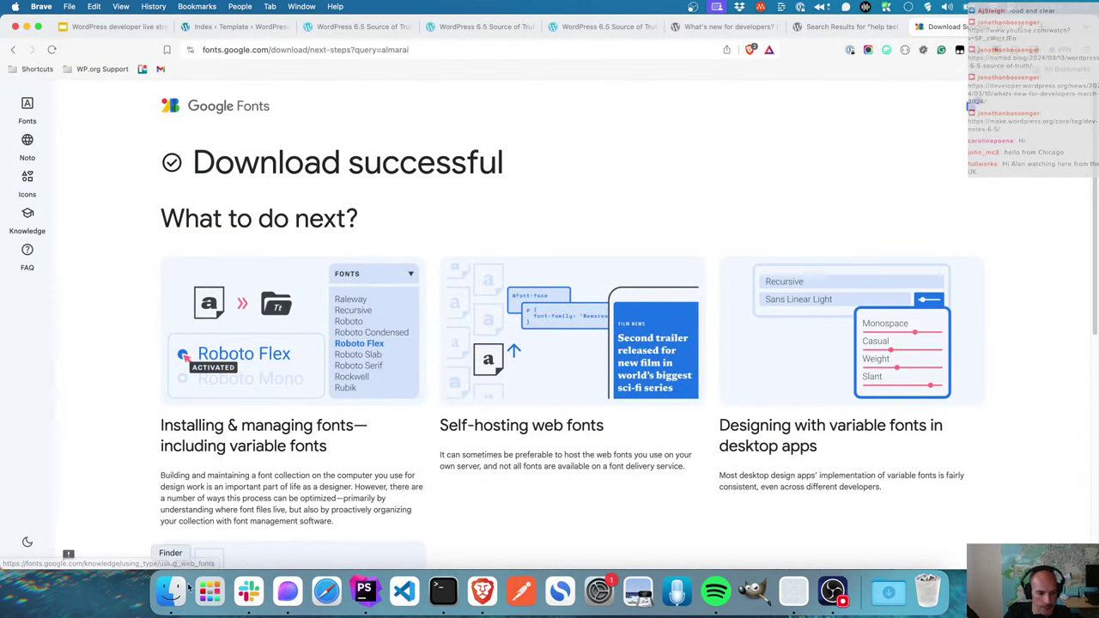
- Switch to Finder, extract Almarai.zip on the Desktop and open the extracted Almarai folder
left_click(171, 591)
left_click(90, 139)
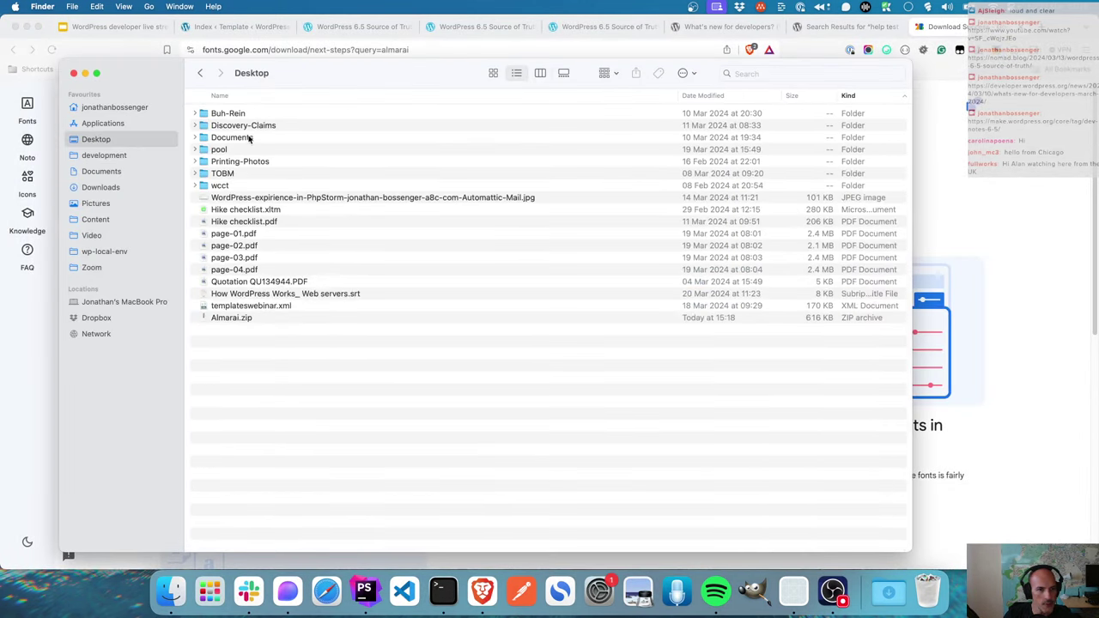
double_click(238, 317)
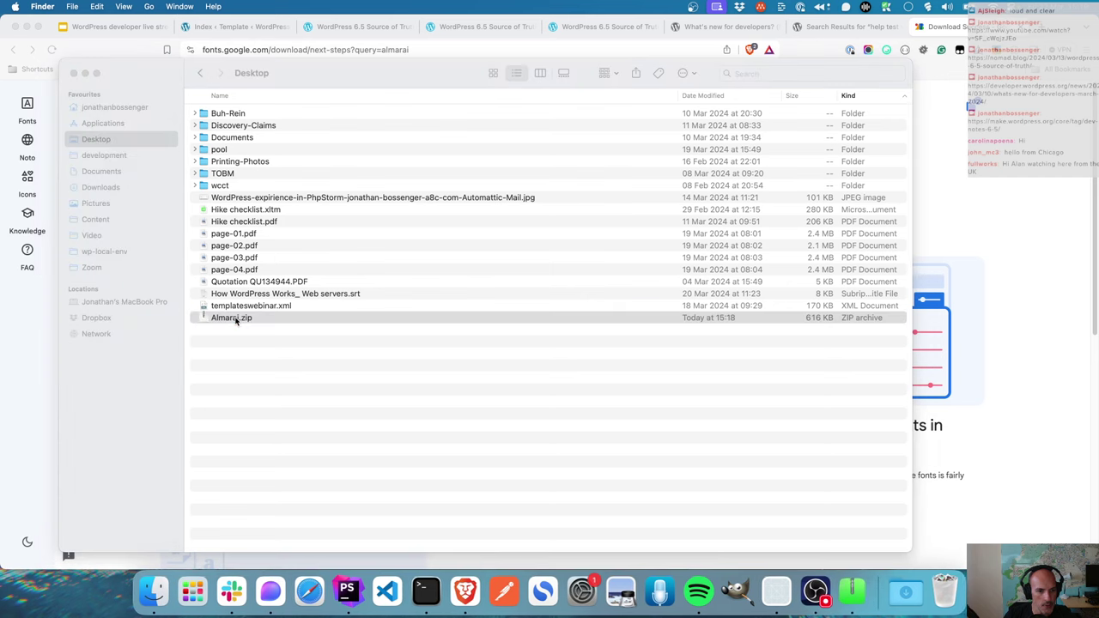
double_click(231, 115)
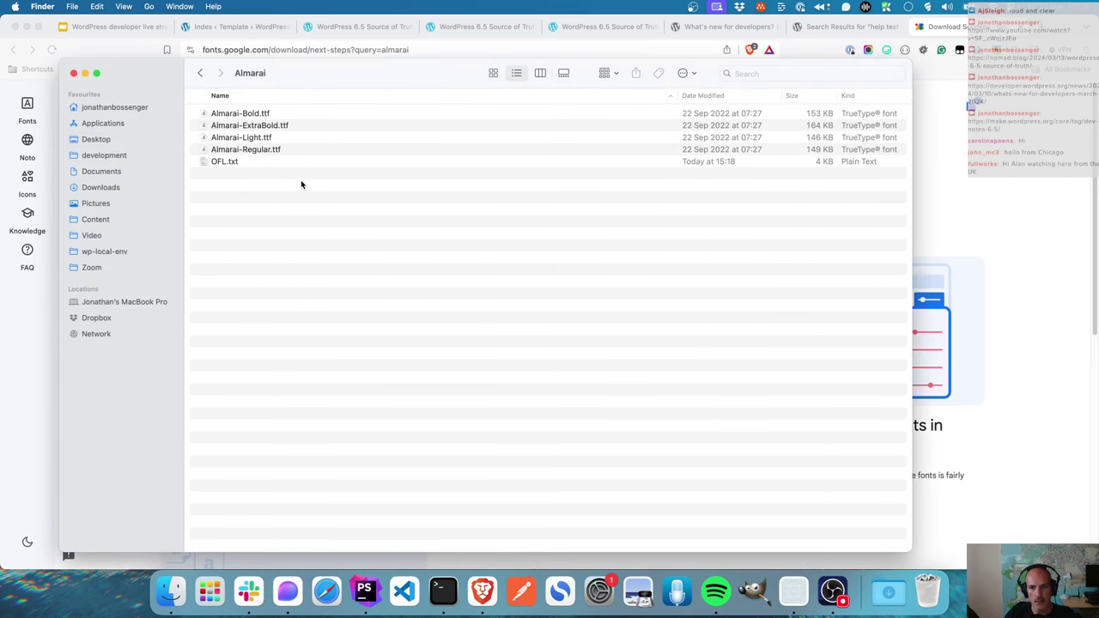
- Switch to PhpStorm and compare the woff2 files in wp-content/fonts with the downloaded Almarai TTF files in Finder
left_click(369, 592)
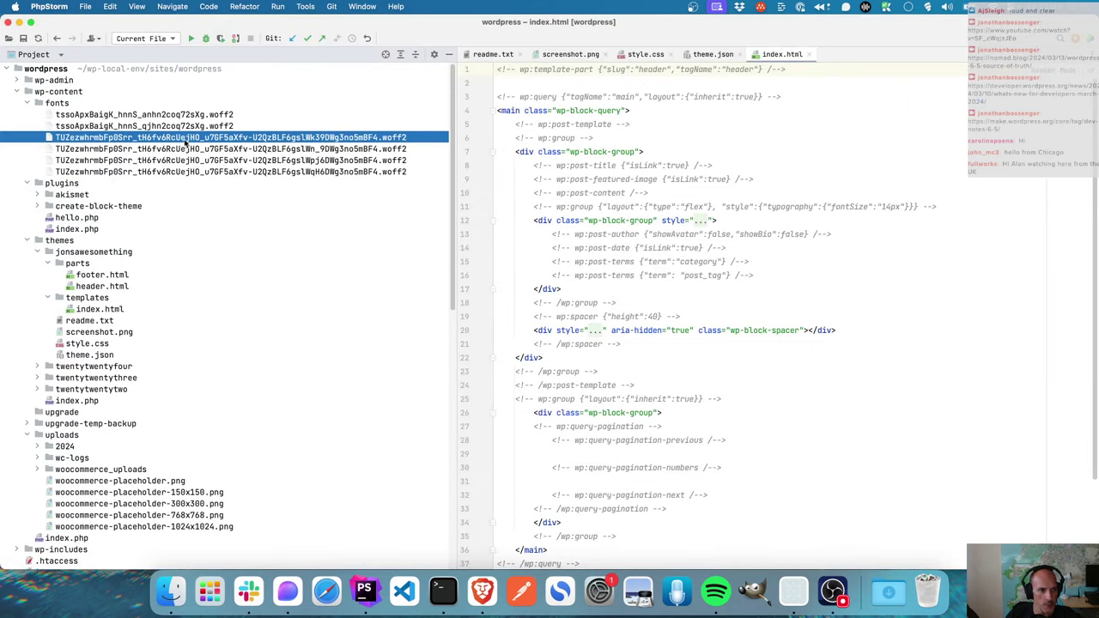
left_click(185, 172)
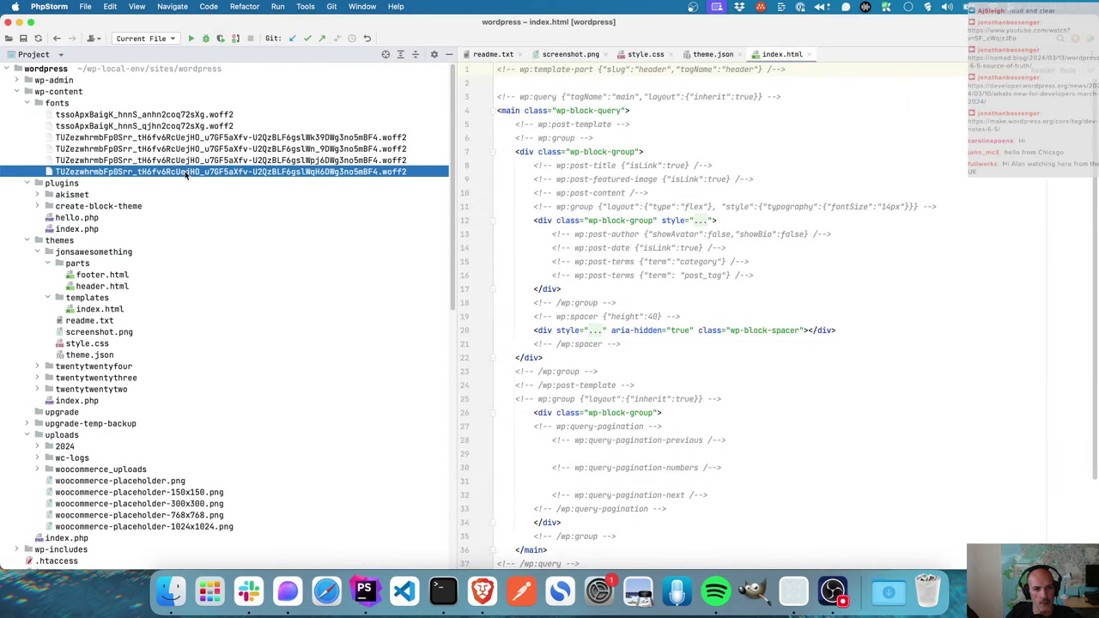
left_click(180, 159)
left_click(177, 148)
left_click(177, 137)
left_click(176, 126)
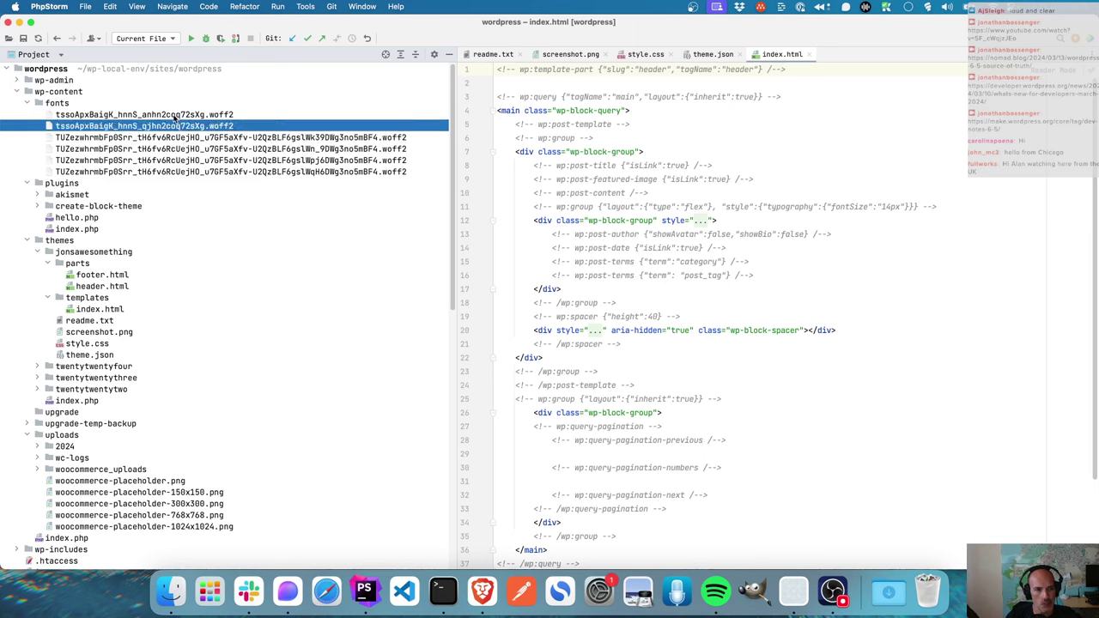
left_click(175, 115)
left_click(191, 172)
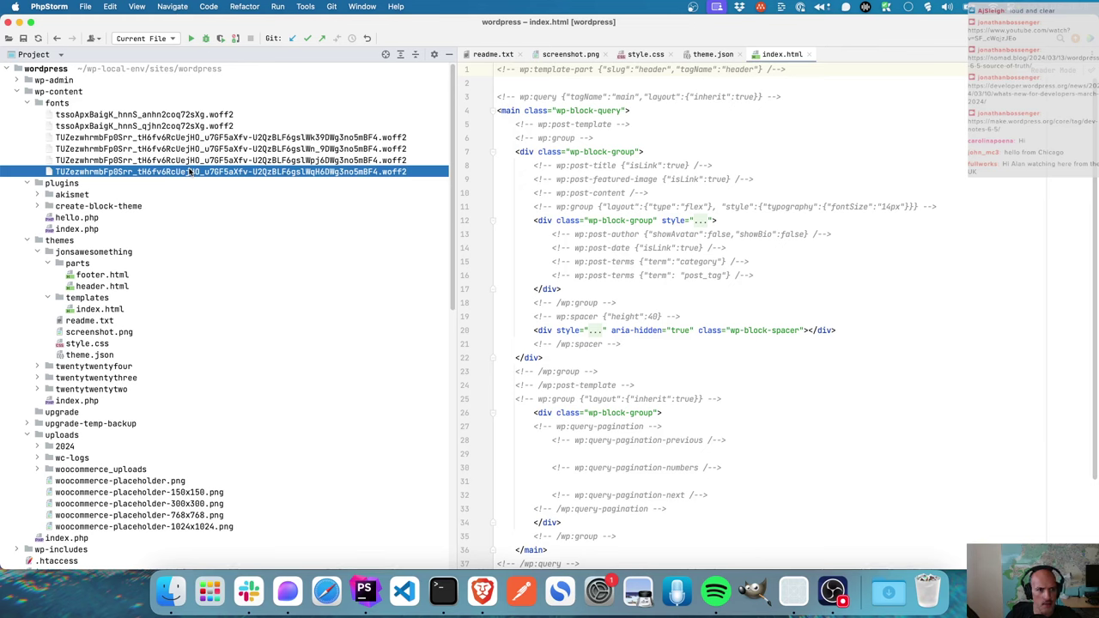
left_click(186, 140)
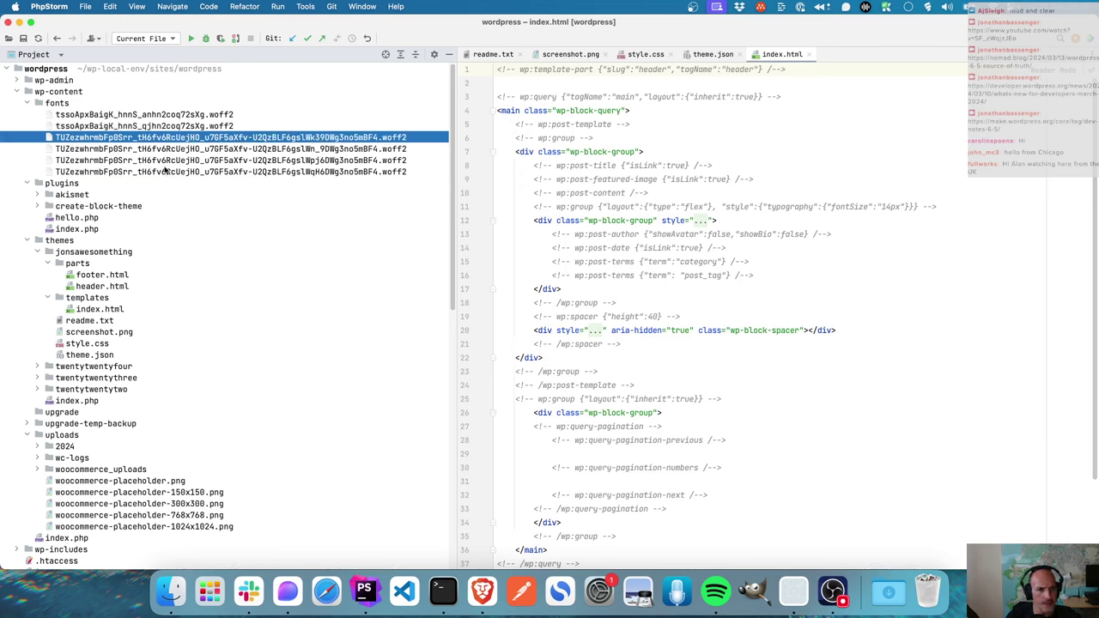
left_click(176, 601)
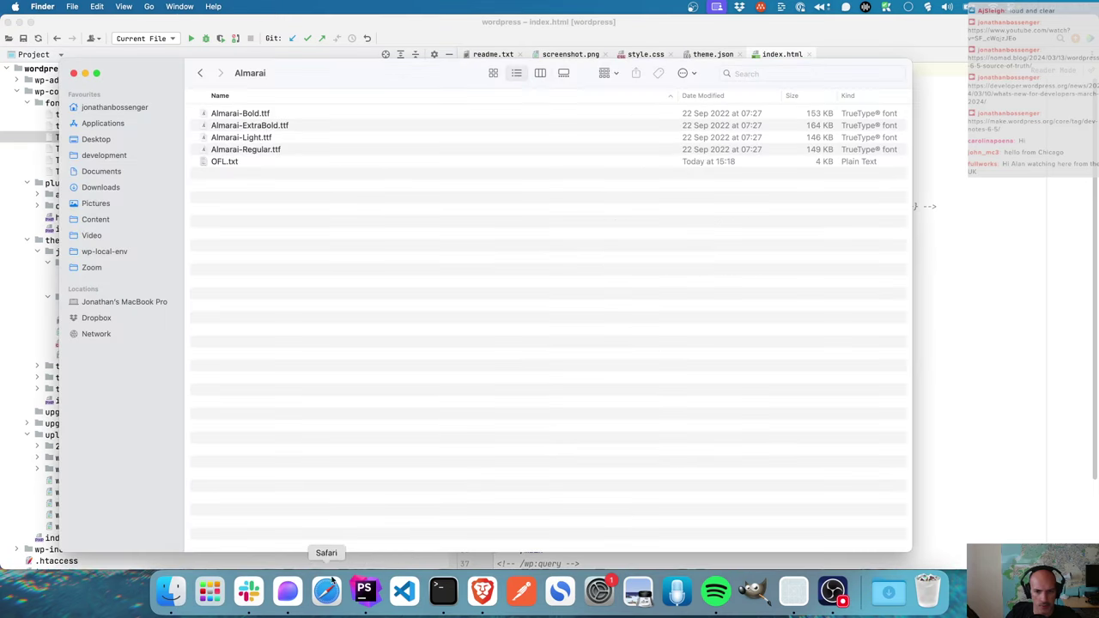
left_click(951, 350)
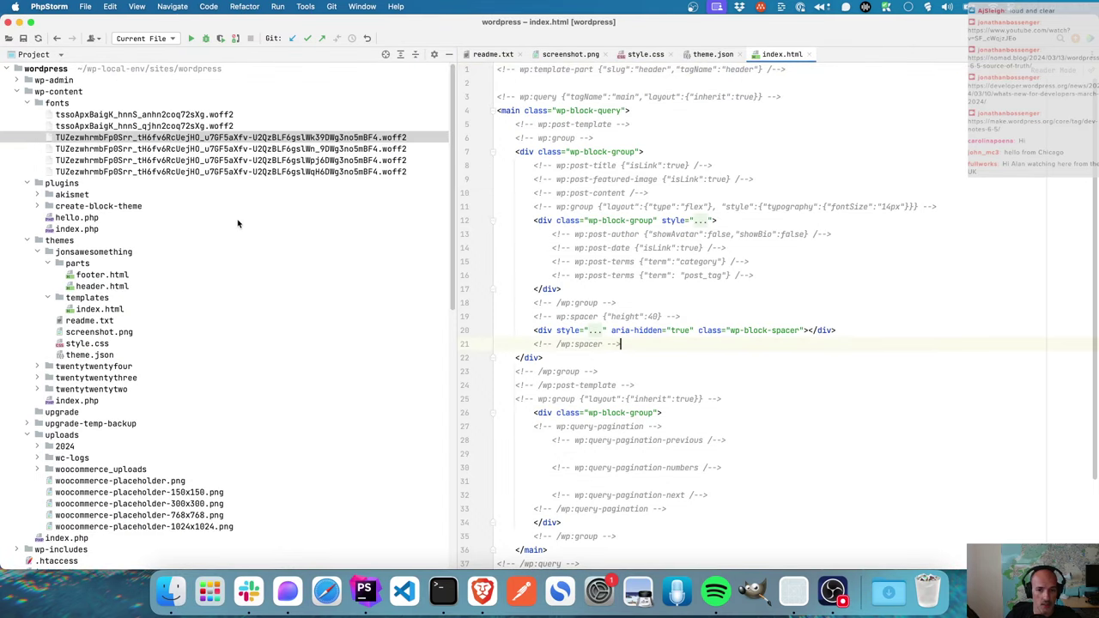
- Switch to Brave and return to the tab with the site editor's Index template
left_click(483, 591)
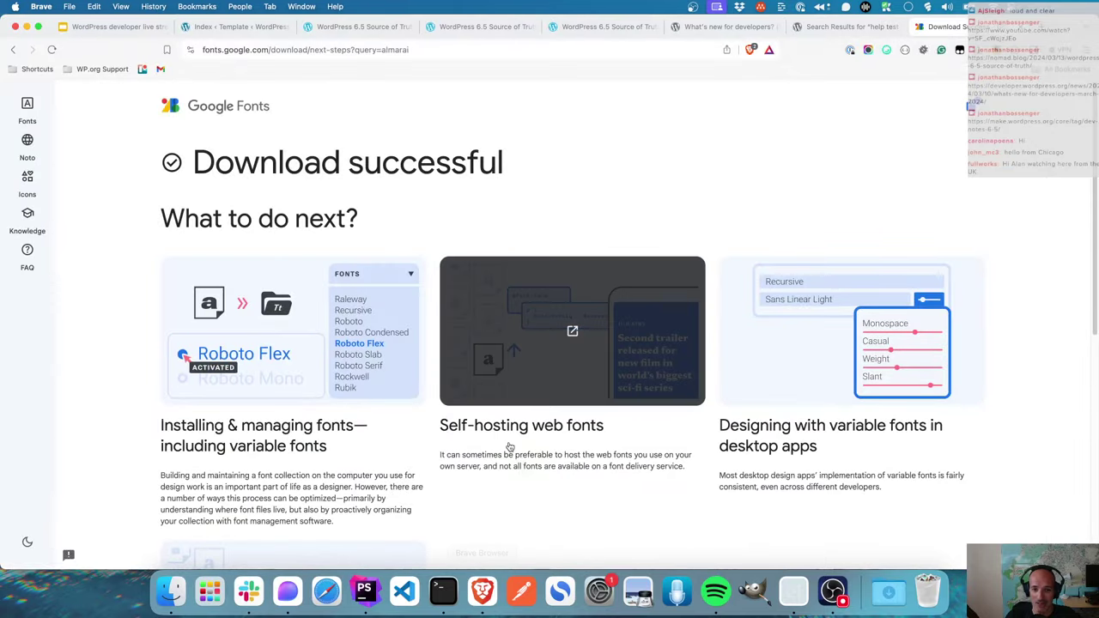
left_click(843, 26)
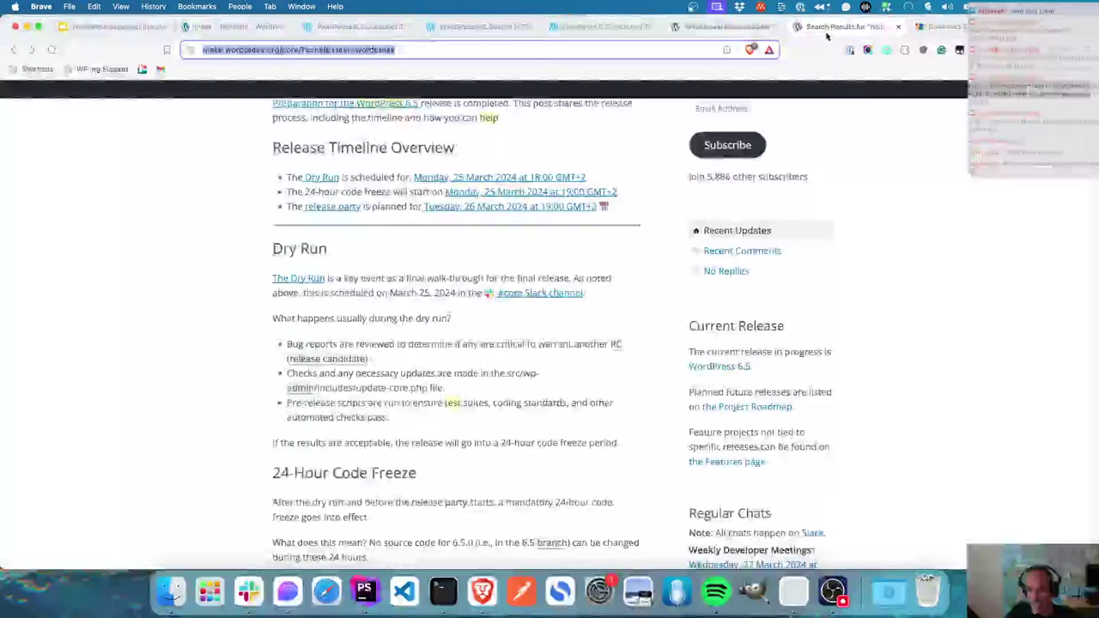
left_click(728, 28)
left_click(601, 26)
left_click(232, 27)
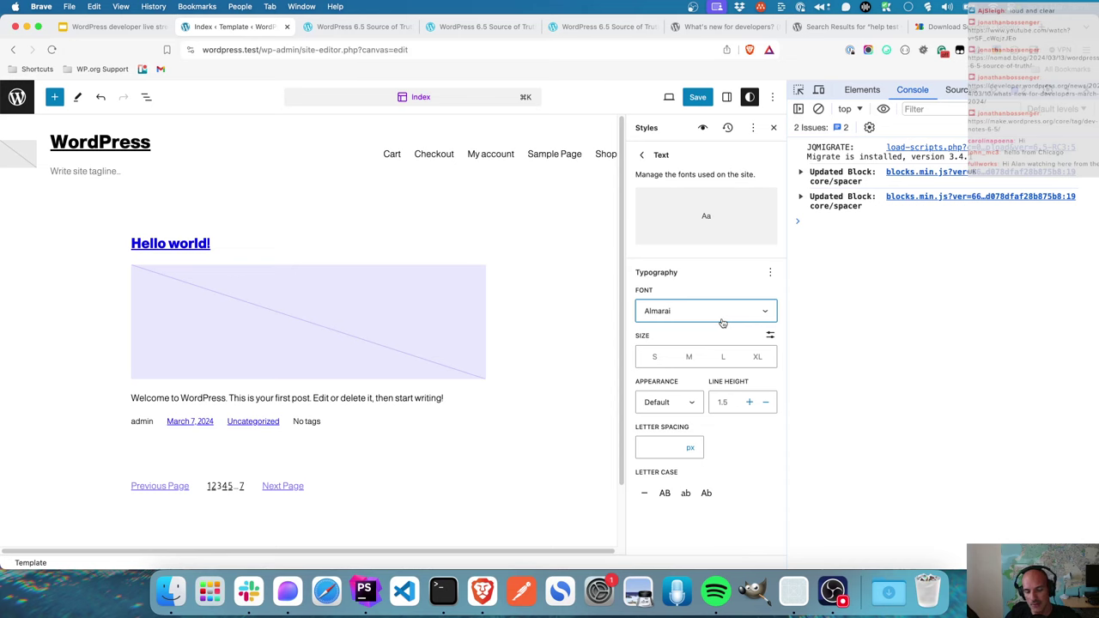
- Switch to PhpStorm and examine the file names of the two font sets in wp-content/fonts
left_click(364, 590)
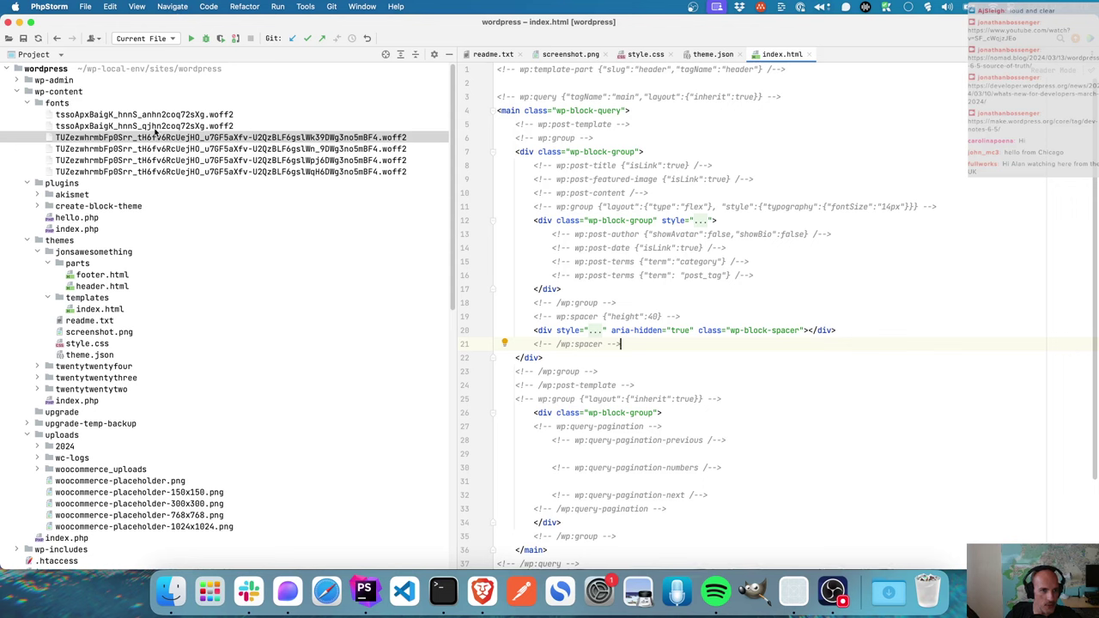
left_click(154, 171)
left_click(152, 126)
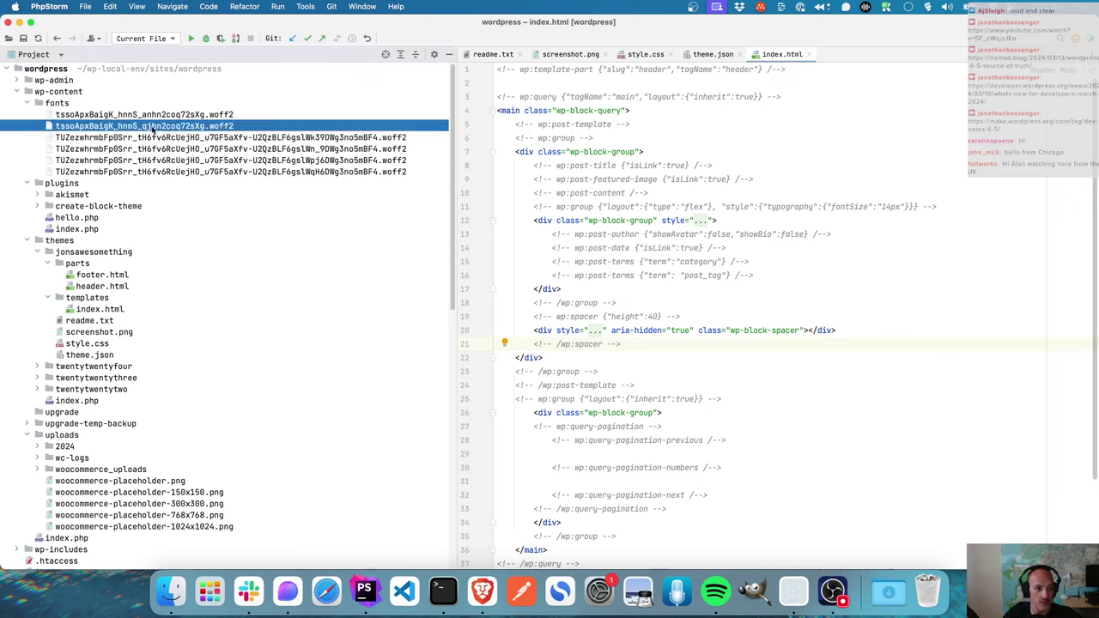
left_click(171, 171)
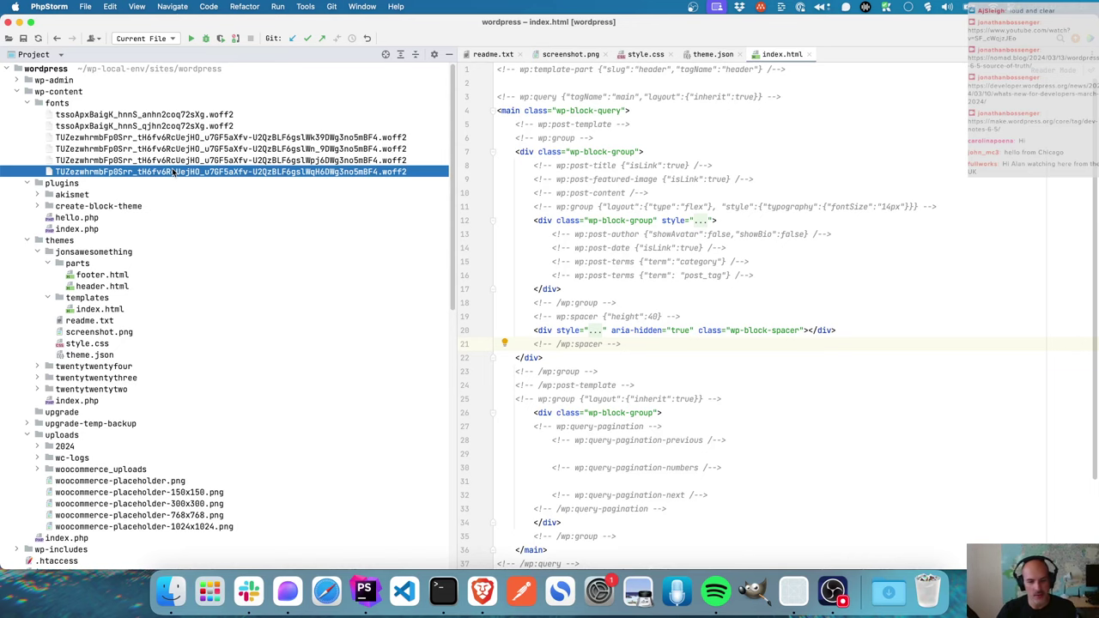
- Switch to Finder, examine the Almarai TTF files and move the window aside to compare them with the project's font files
left_click(180, 587)
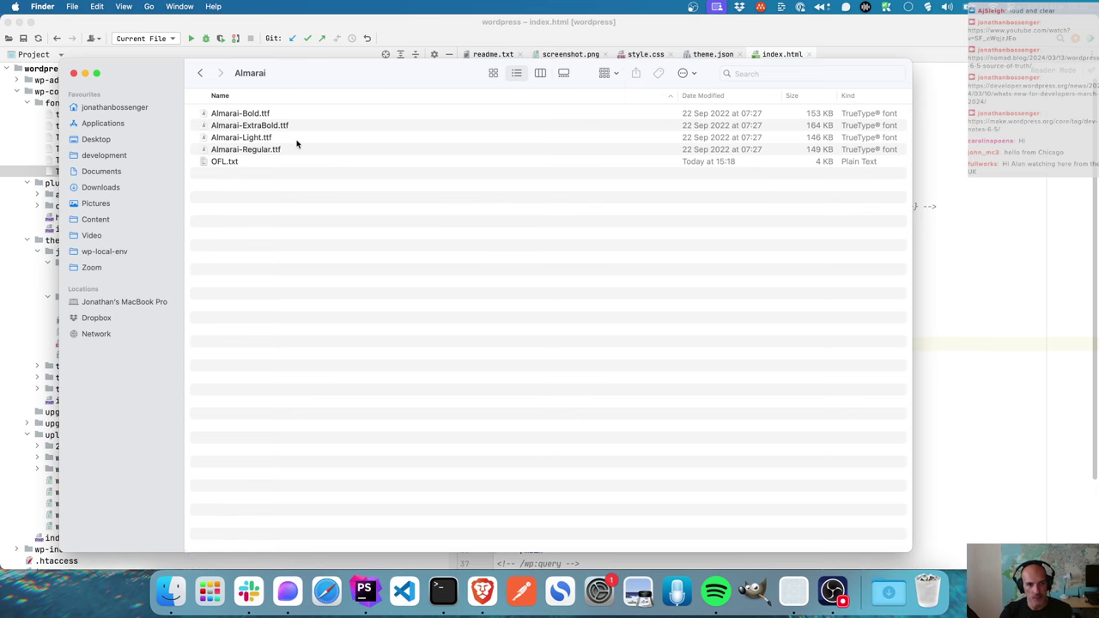
left_click(249, 115)
left_click(230, 151)
left_click(230, 113)
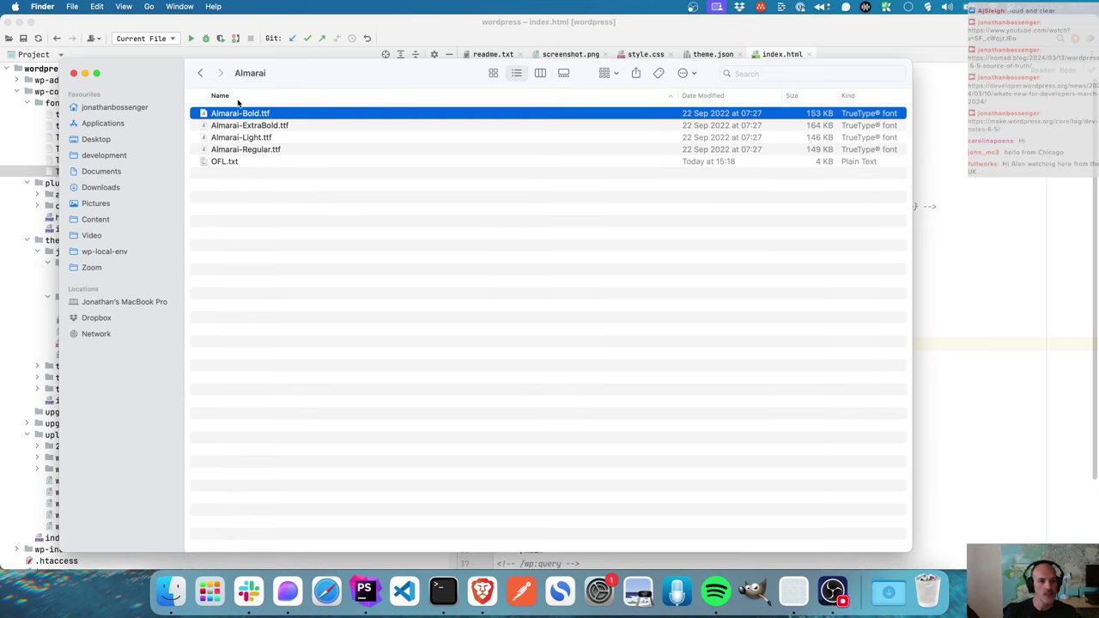
left_click_drag(122, 64, 223, 197)
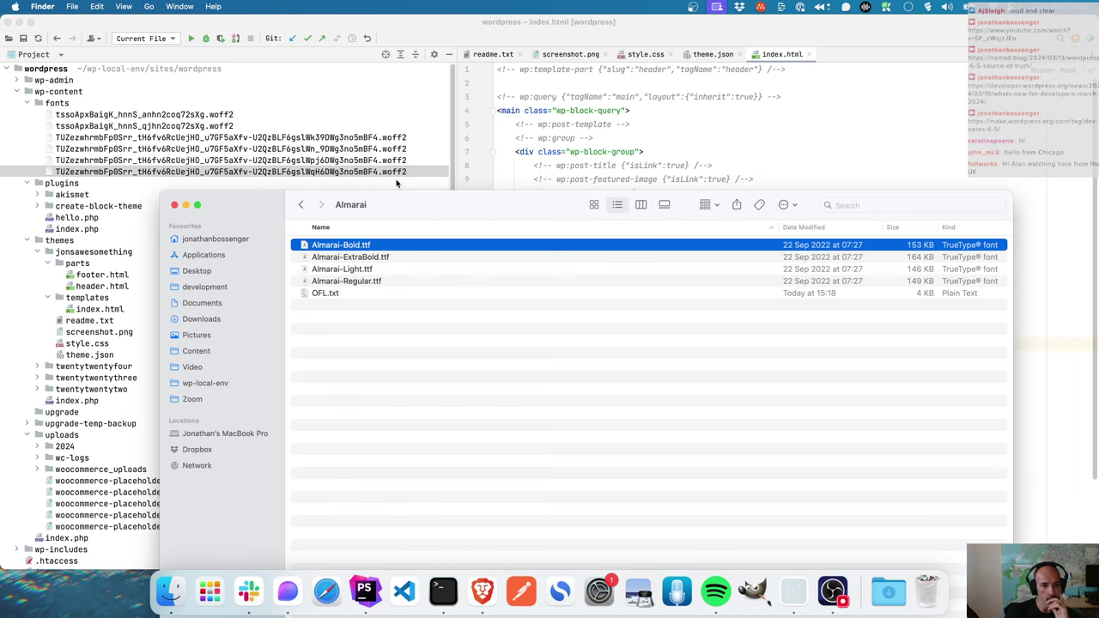
left_click_drag(412, 197, 338, 63)
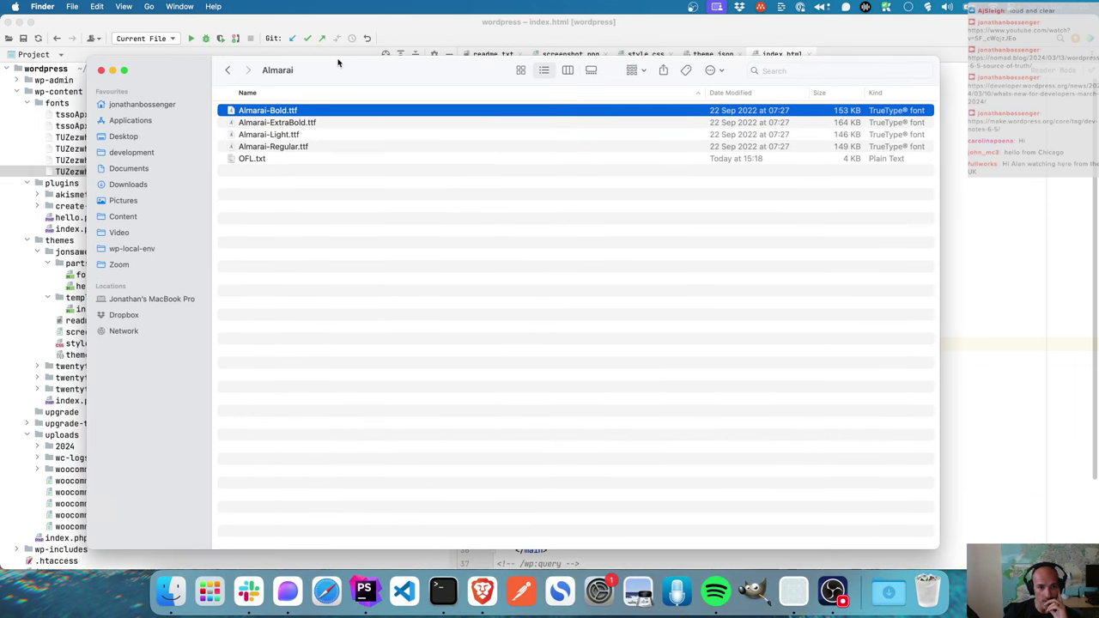
- Switch to Brave, close the developer tools and reopen the site's global Styles through the Design navigation
left_click(481, 591)
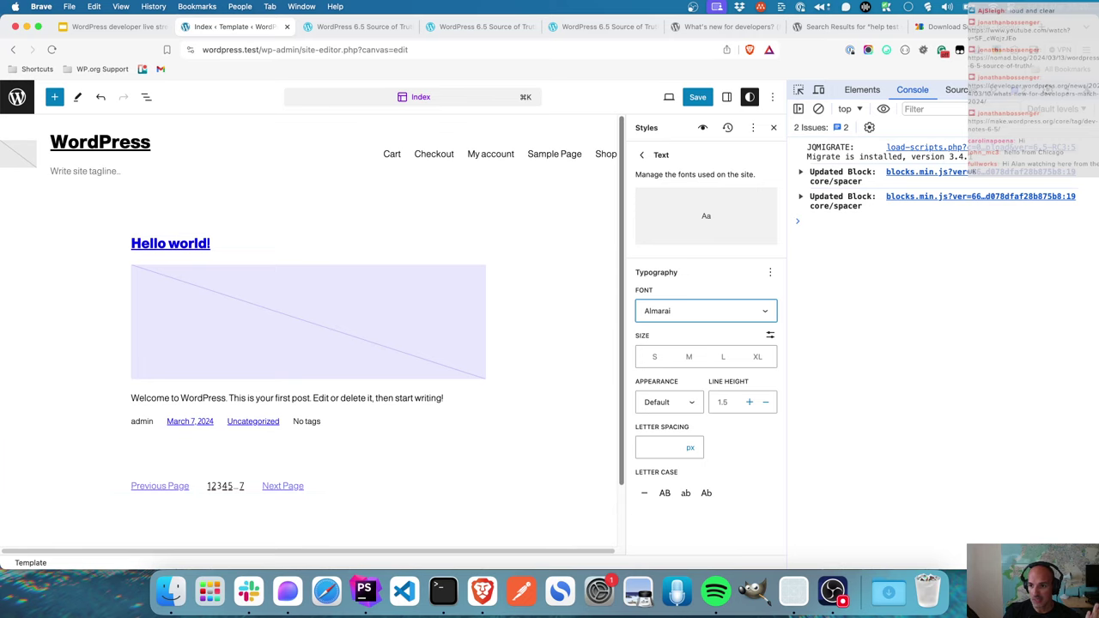
key("super+alt+i")
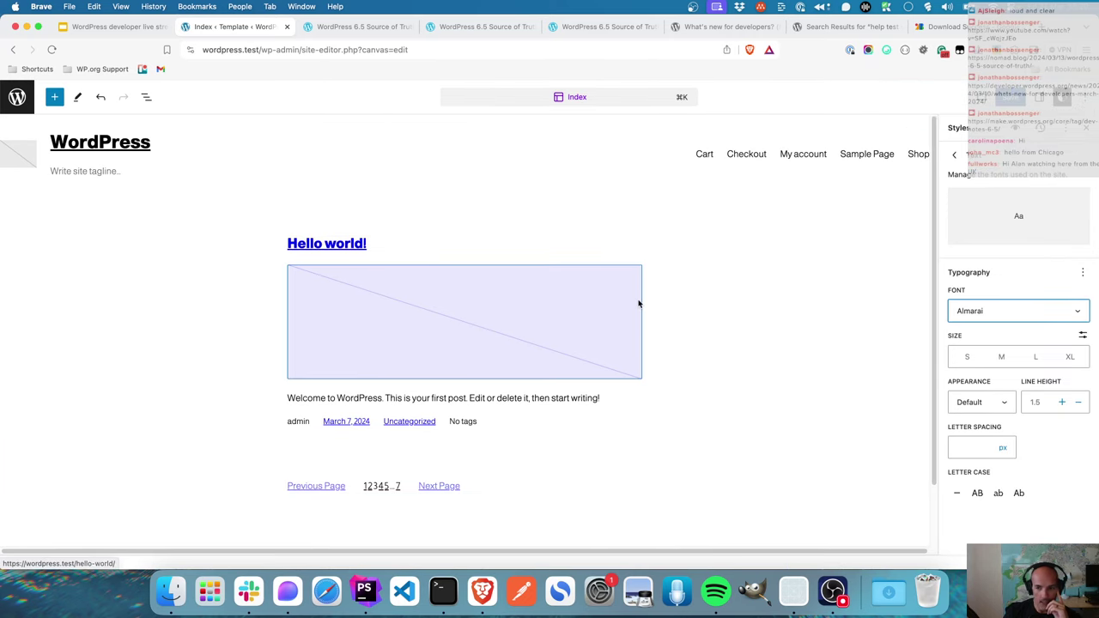
left_click(15, 99)
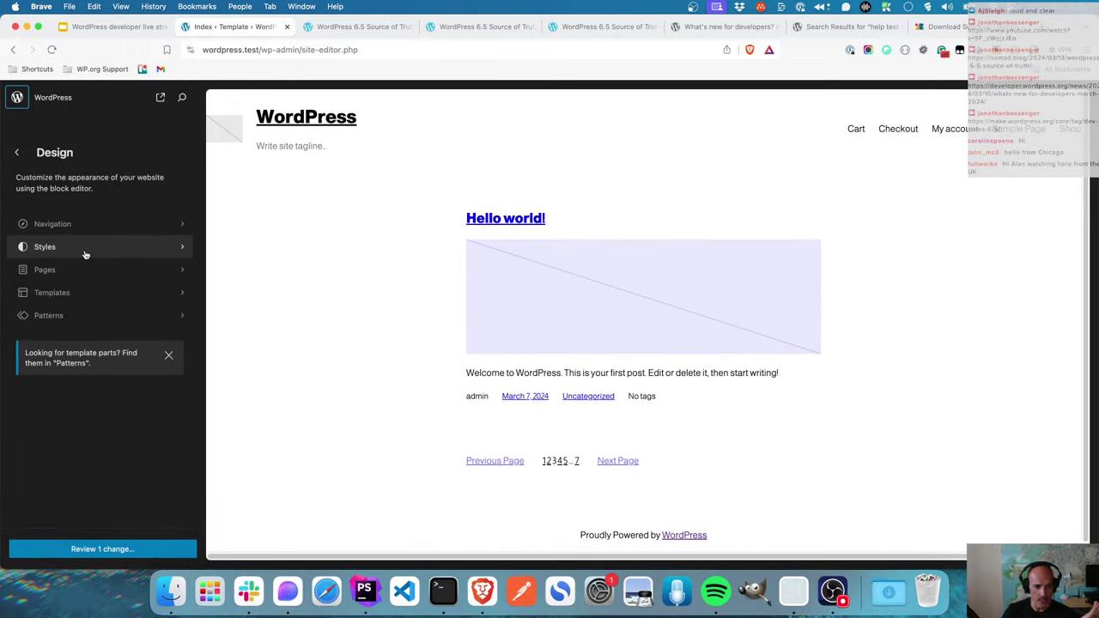
left_click(86, 249)
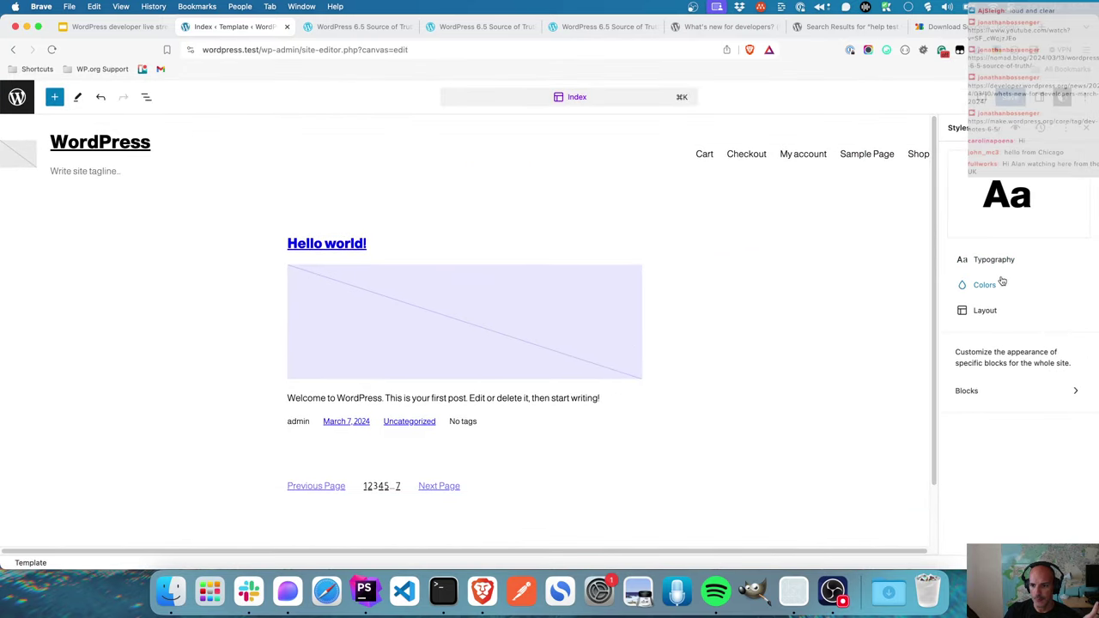
- Reopen the Typography styles and look through the installed and theme fonts in the Font Library
left_click(999, 263)
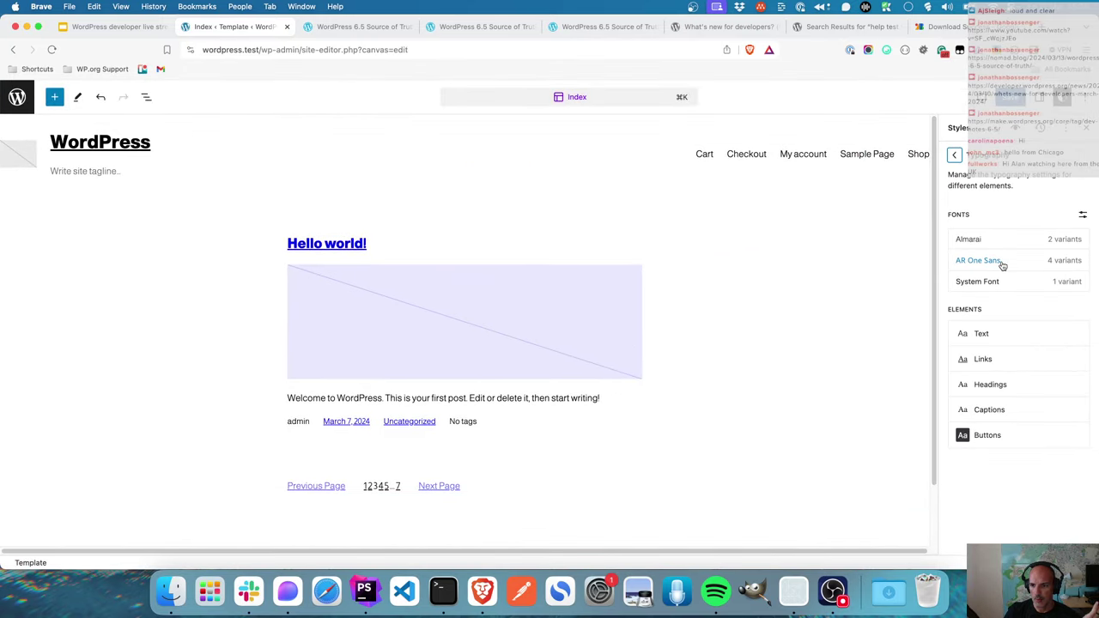
left_click(18, 97)
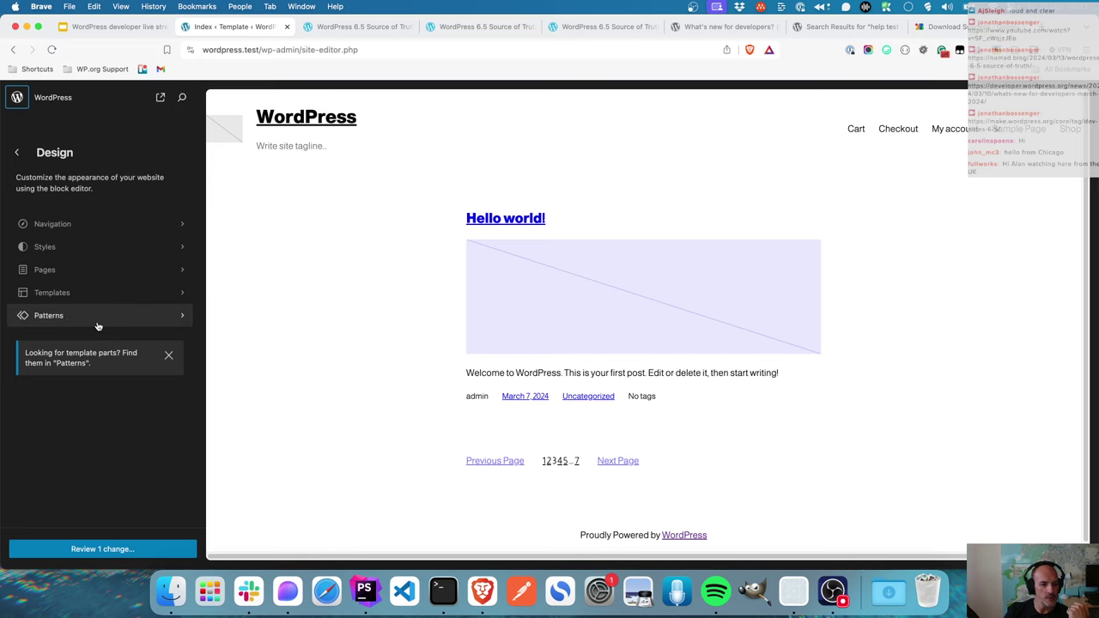
left_click(180, 251)
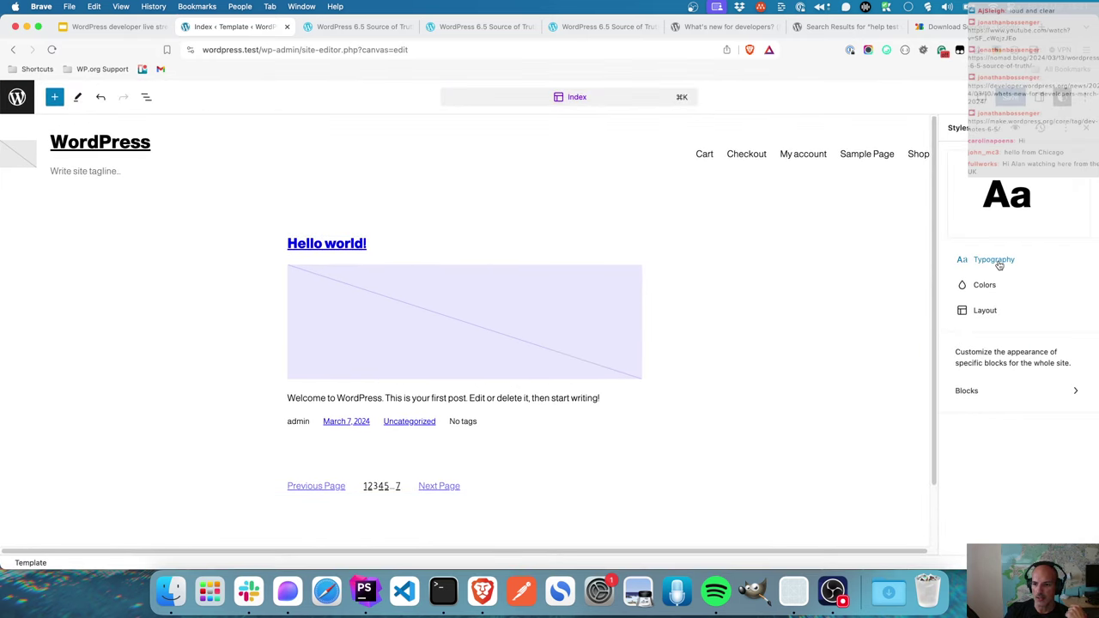
left_click(999, 260)
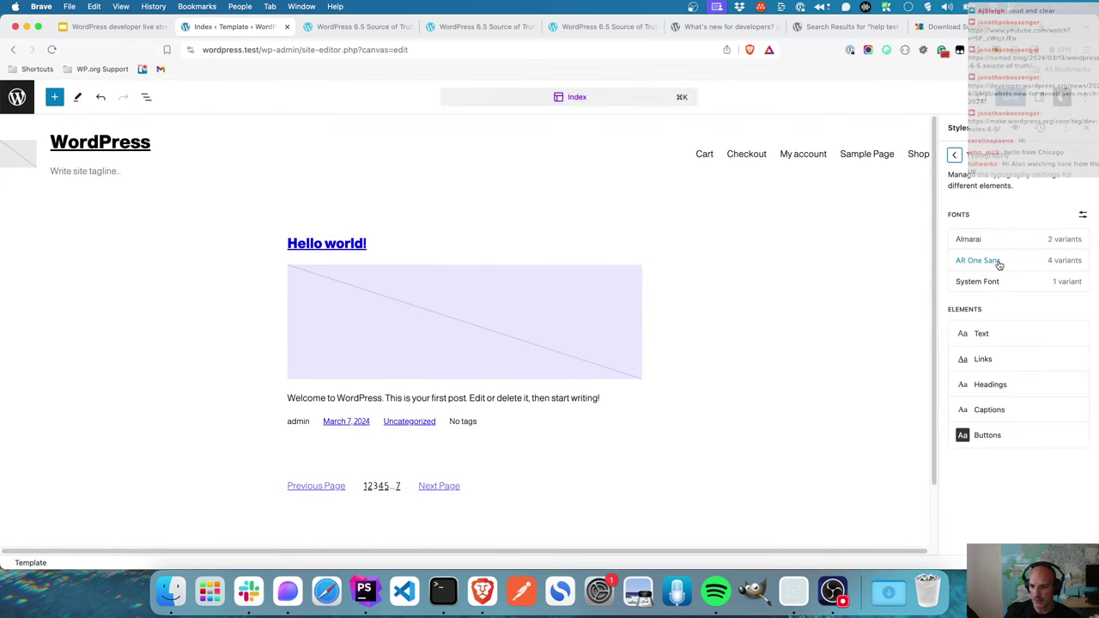
left_click(1083, 215)
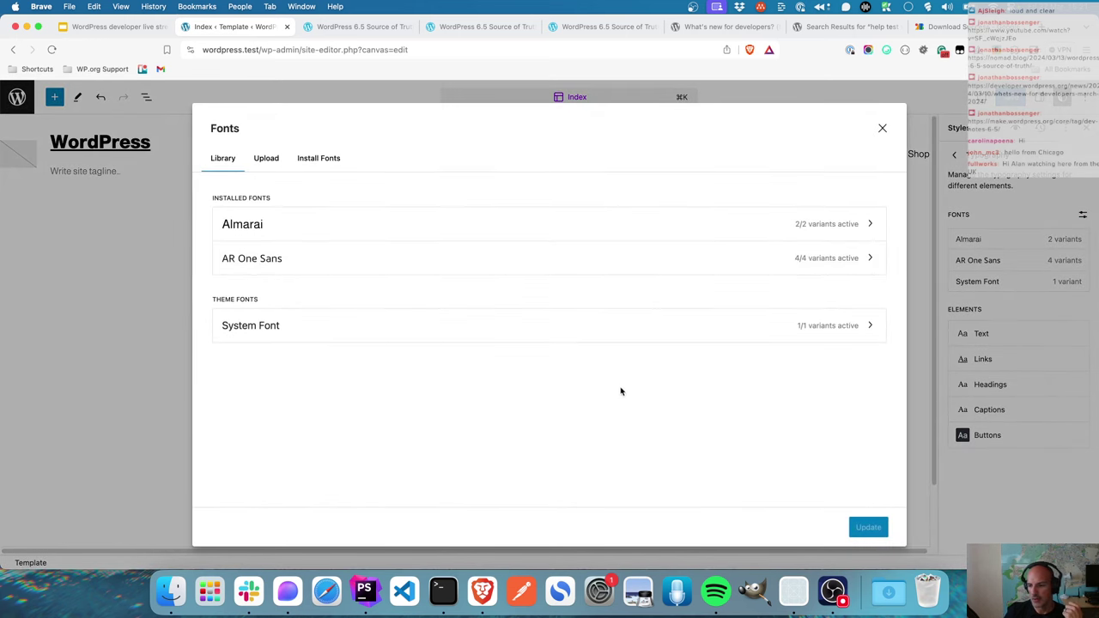
left_click(882, 128)
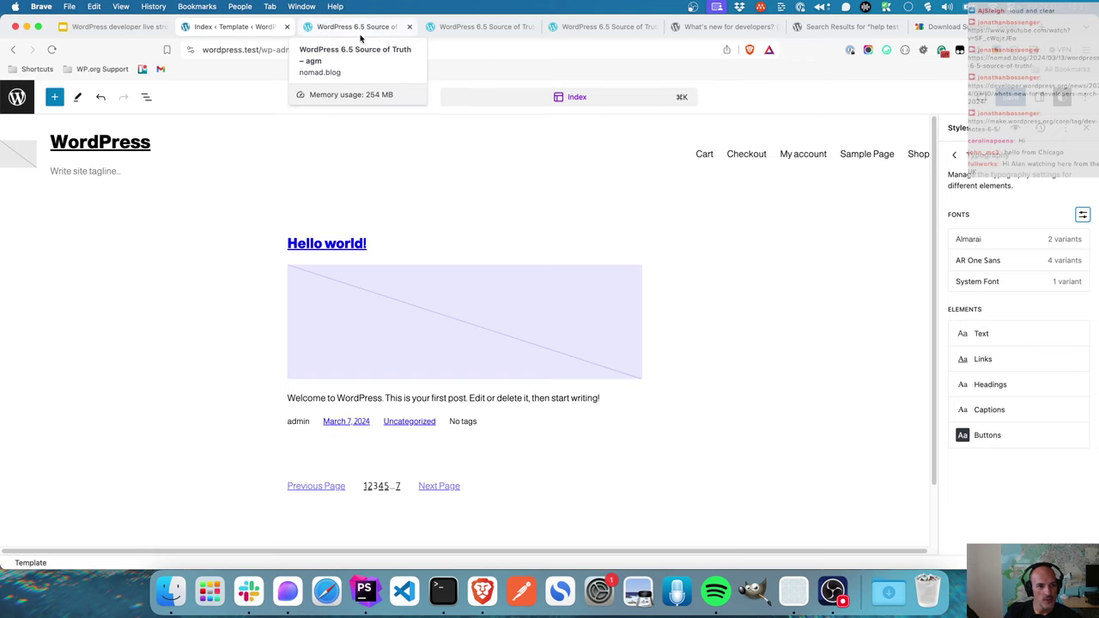
- Leave the site editor for the WordPress dashboard, discarding the unsaved style change
left_click(16, 97)
left_click(19, 155)
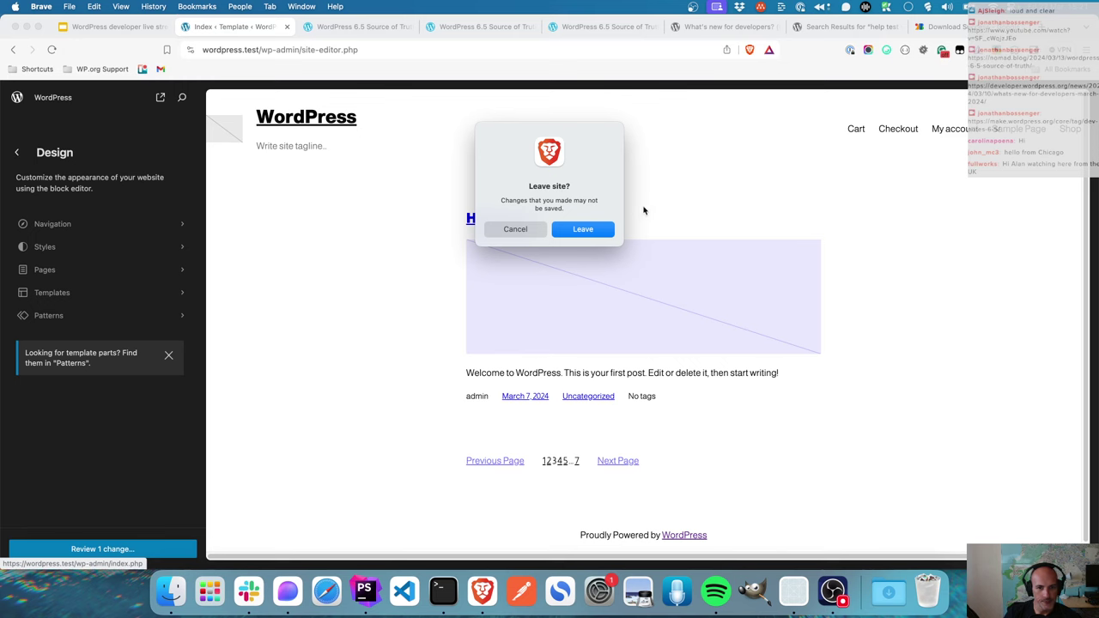
left_click(588, 233)
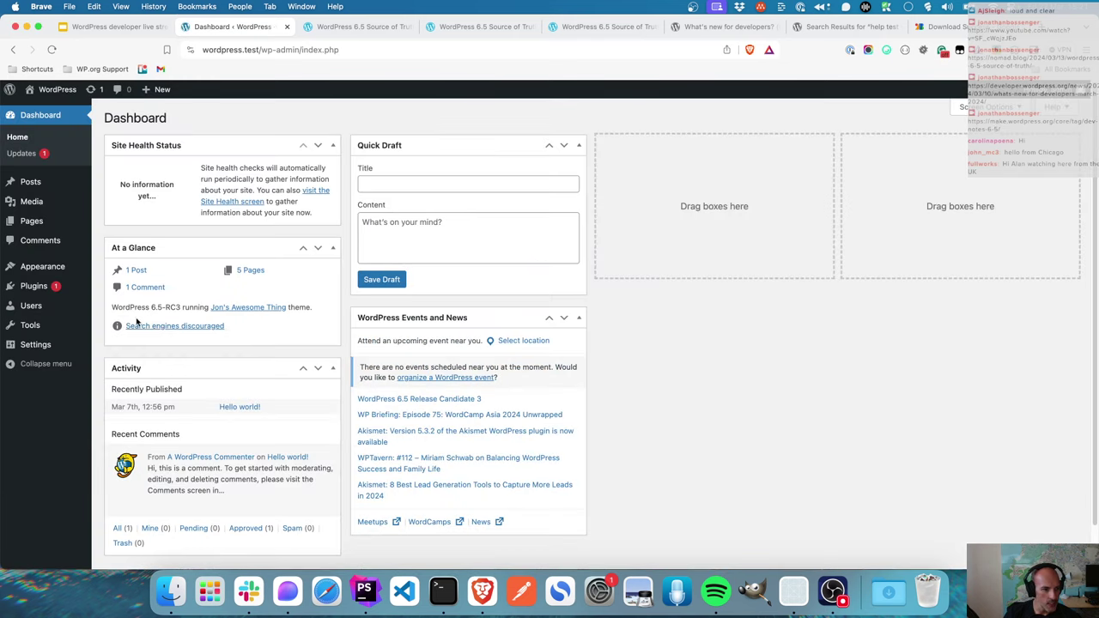
- Activate the Create Block Theme plugin from the installed plugins
mouse_move(53, 266)
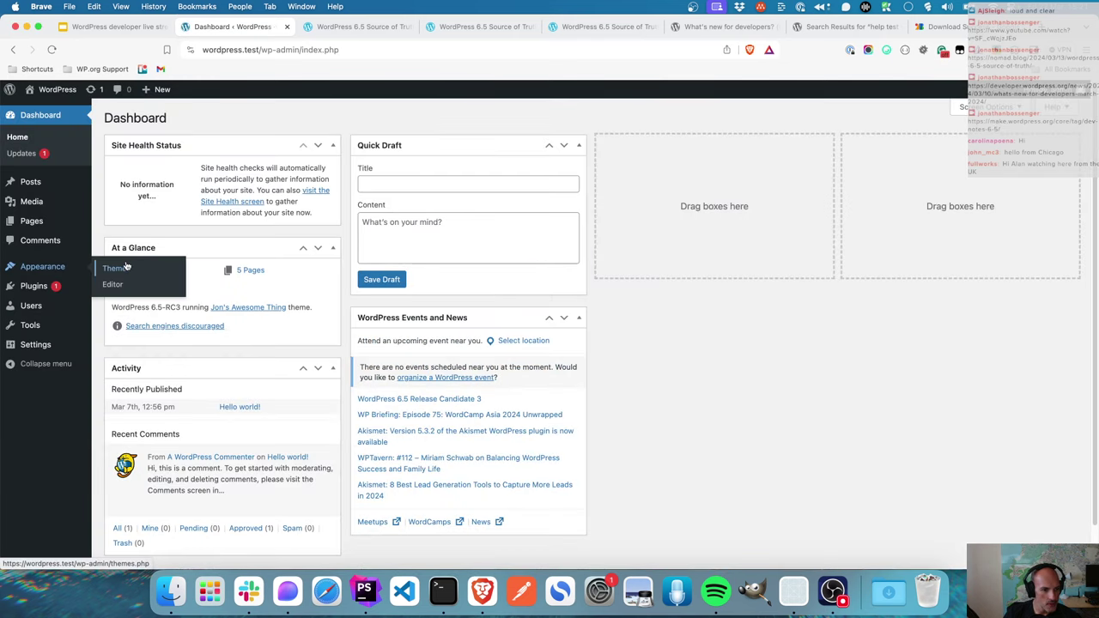
left_click(34, 285)
left_click(144, 299)
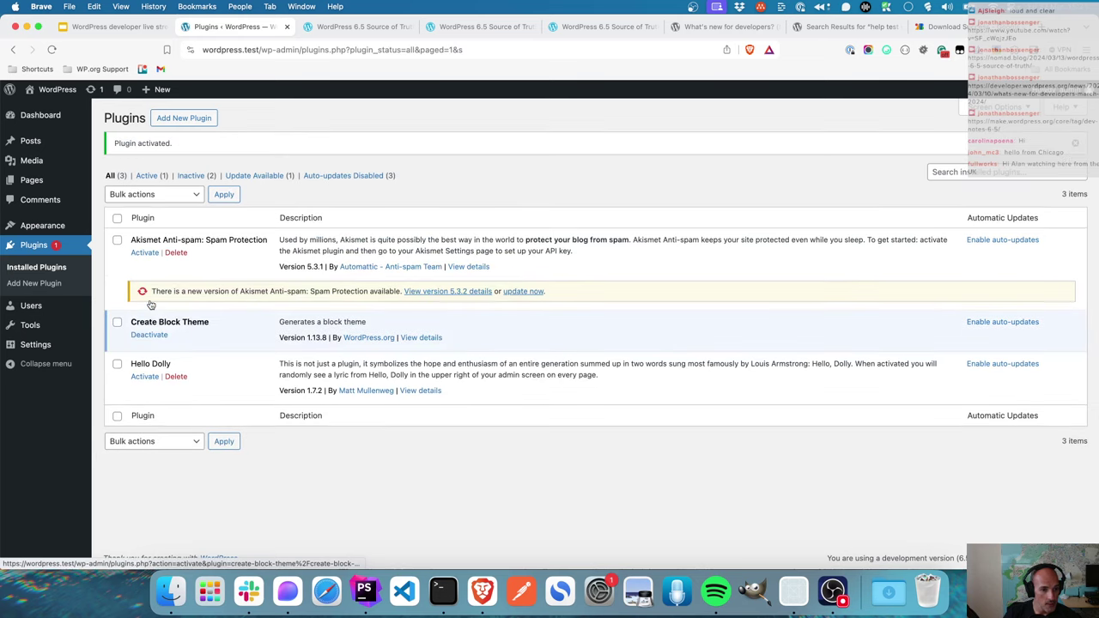
- Open Manage Theme Fonts and examine the variant preview of the System Font family
mouse_move(43, 225)
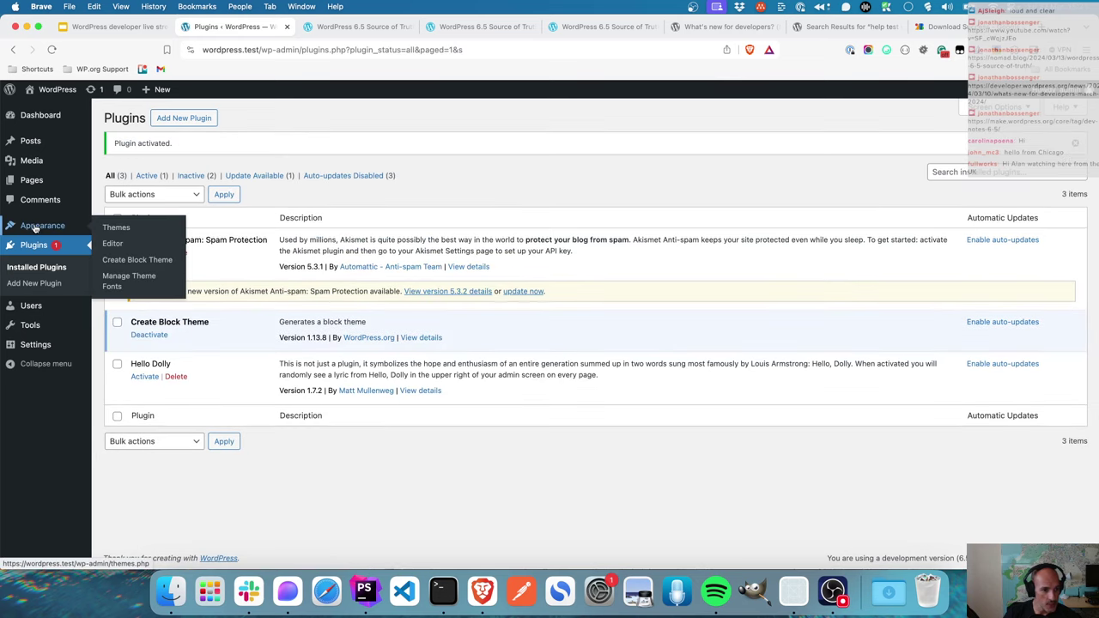
left_click(130, 280)
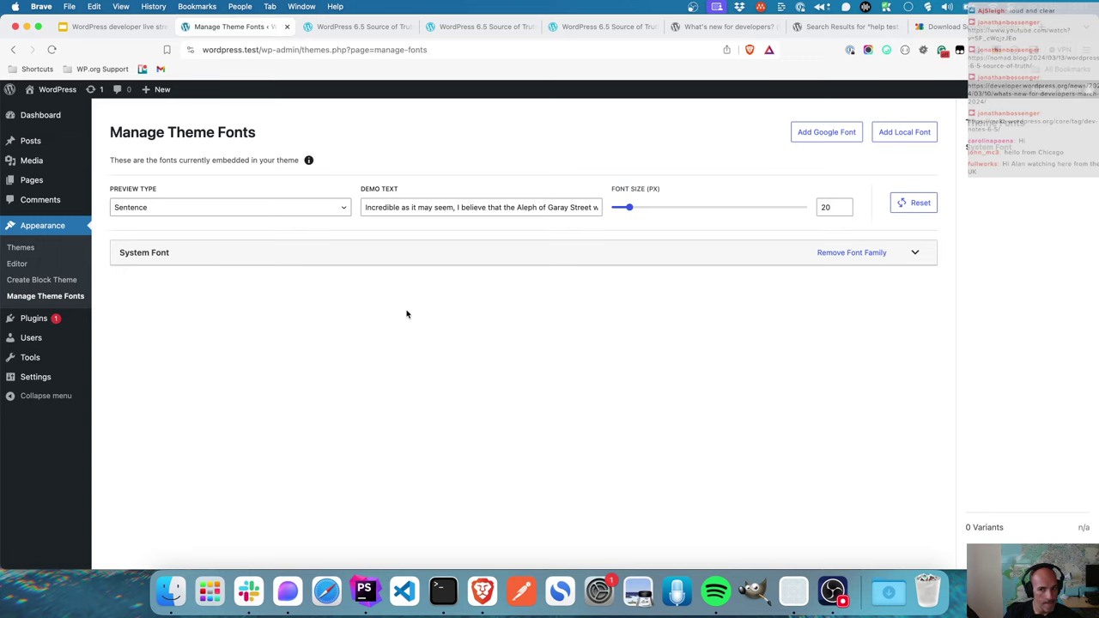
left_click(916, 254)
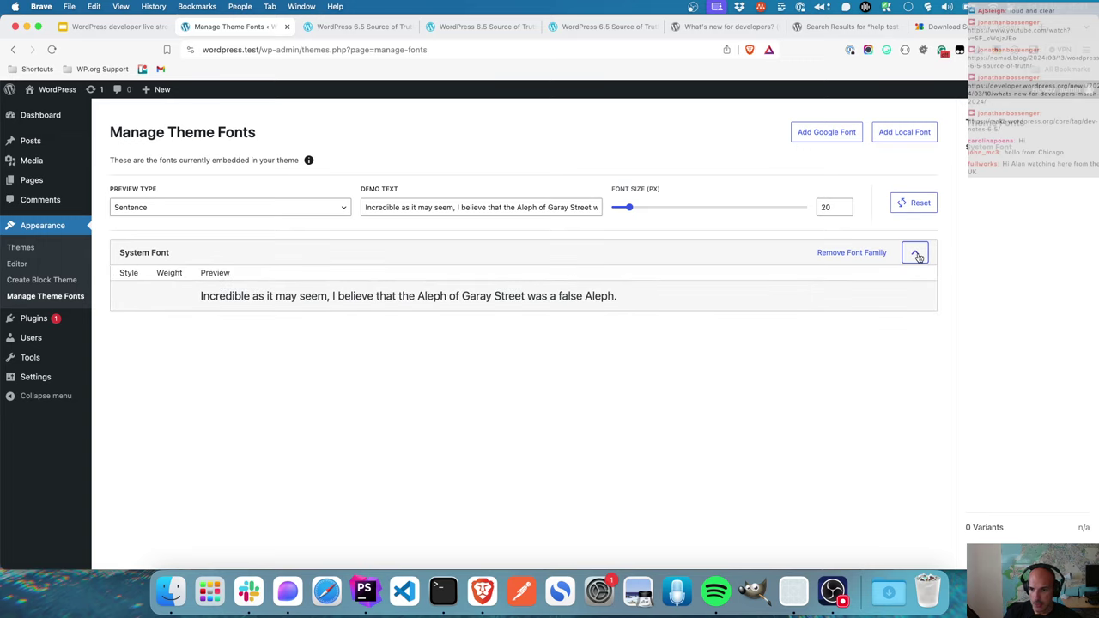
left_click(916, 254)
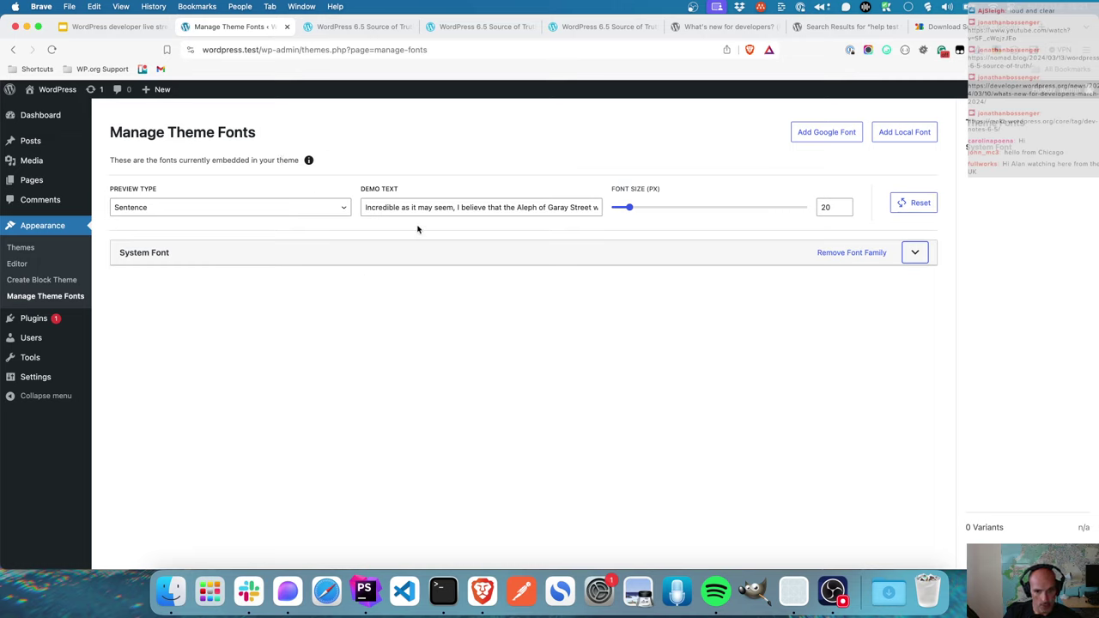
- Start adding a Google font to the theme and choose Almarai to preview its variants
left_click(829, 135)
left_click(200, 207)
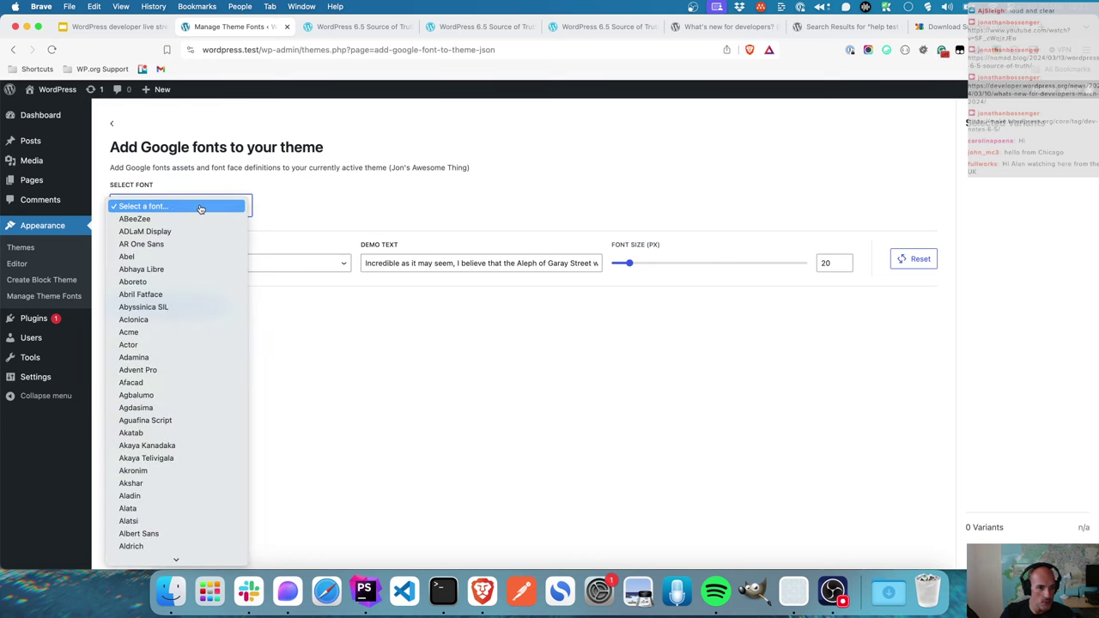
scroll(177, 397, "down", 2)
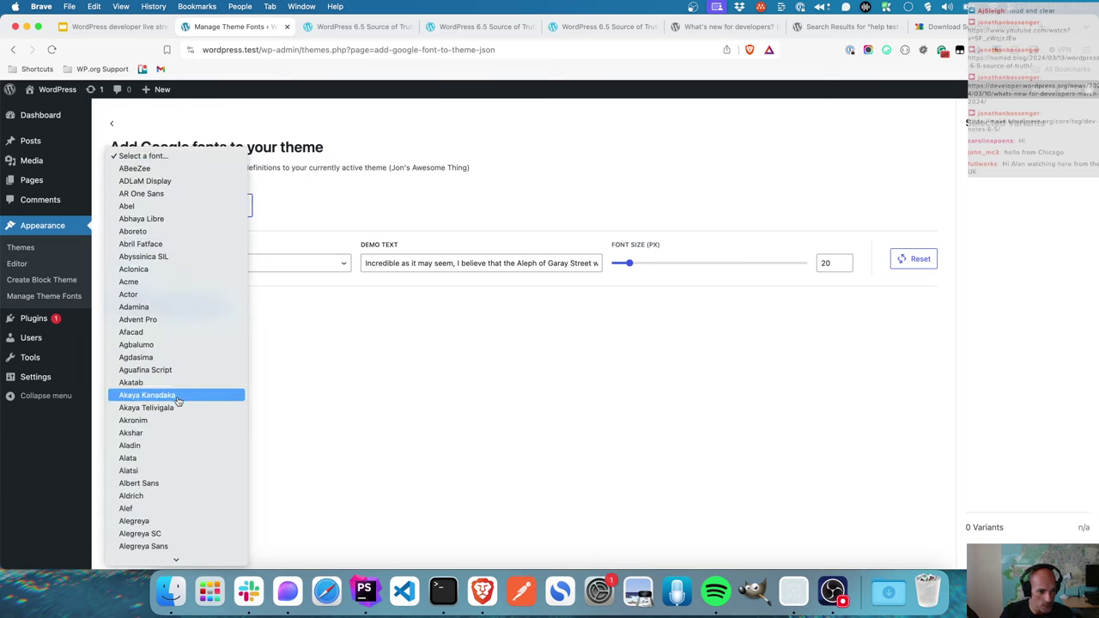
scroll(178, 401, "down", 3)
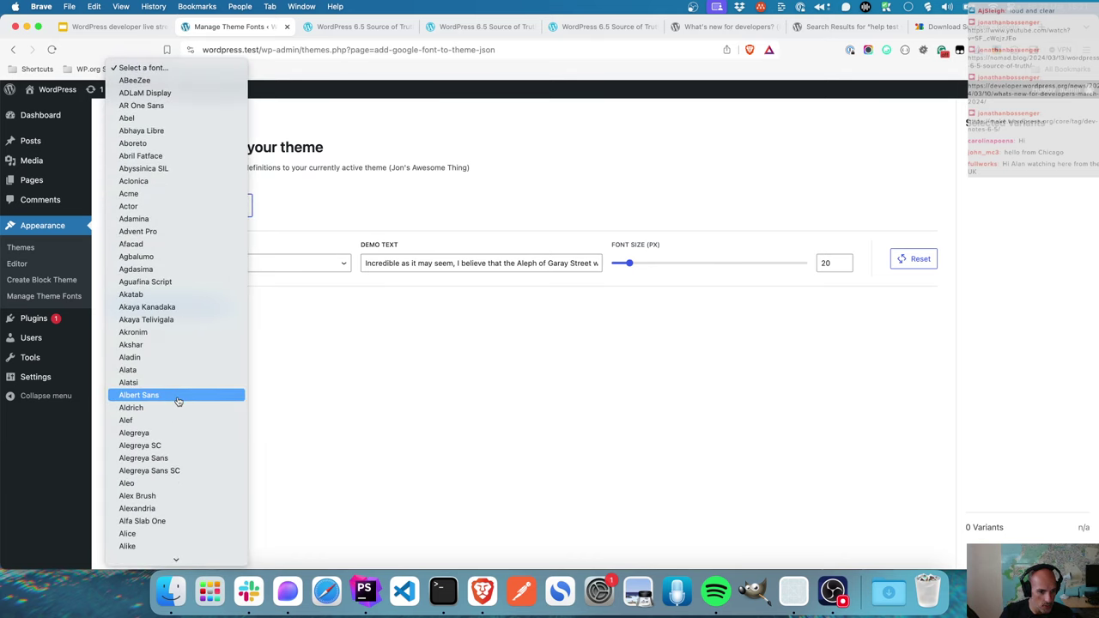
scroll(177, 398, "down", 4)
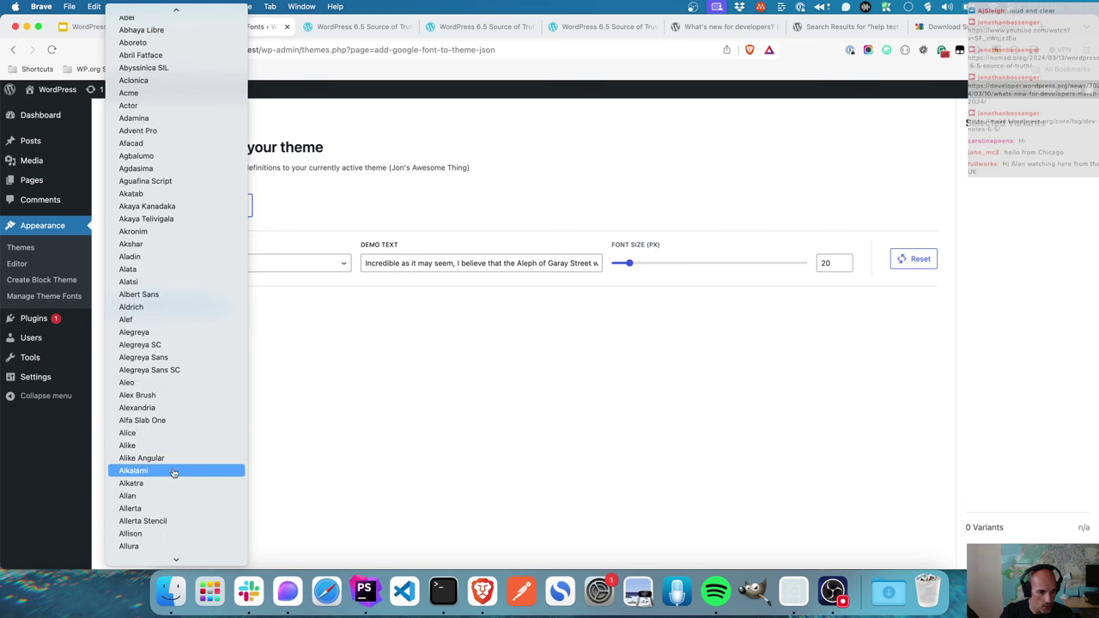
scroll(172, 479, "down", 5)
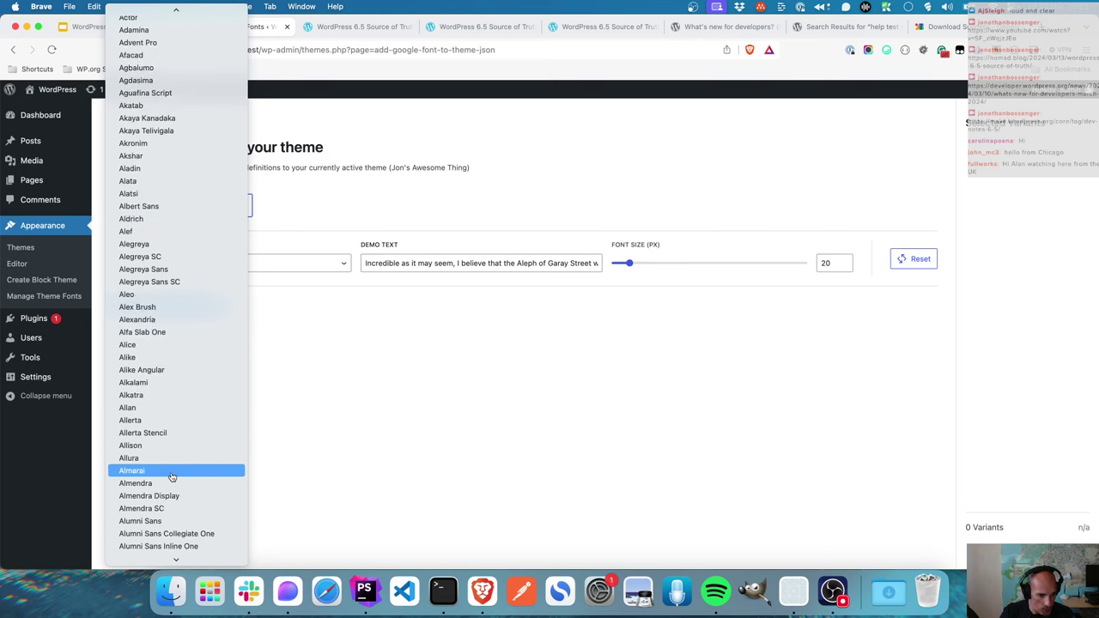
left_click(169, 446)
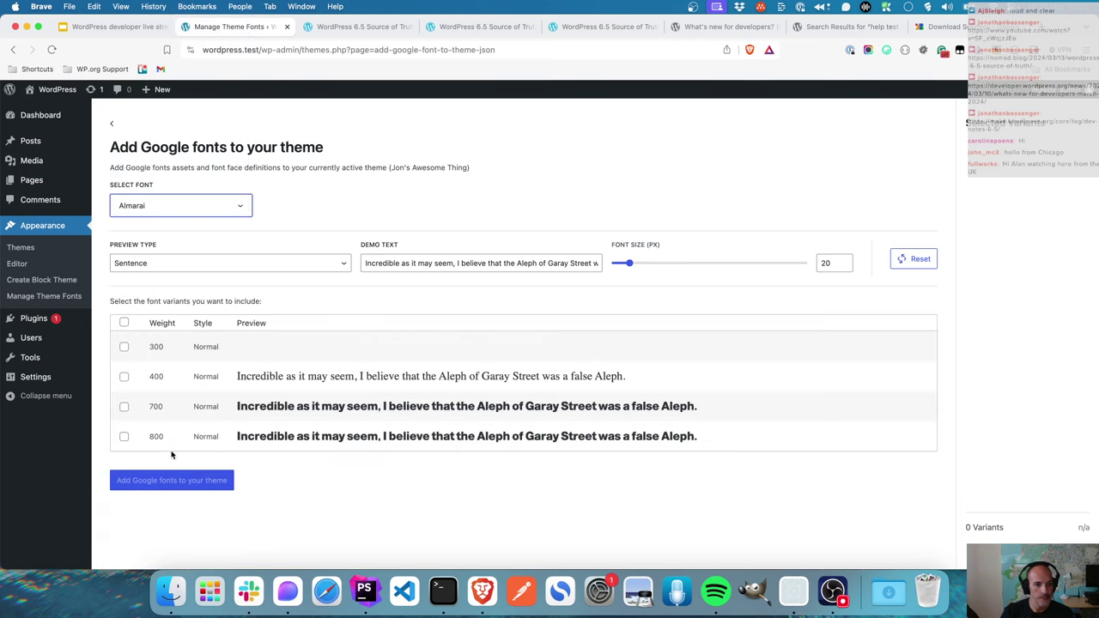
- Mark the 300, 400, 700 and 800 weights of Almarai for inclusion in the theme
left_click(124, 347)
left_click(124, 377)
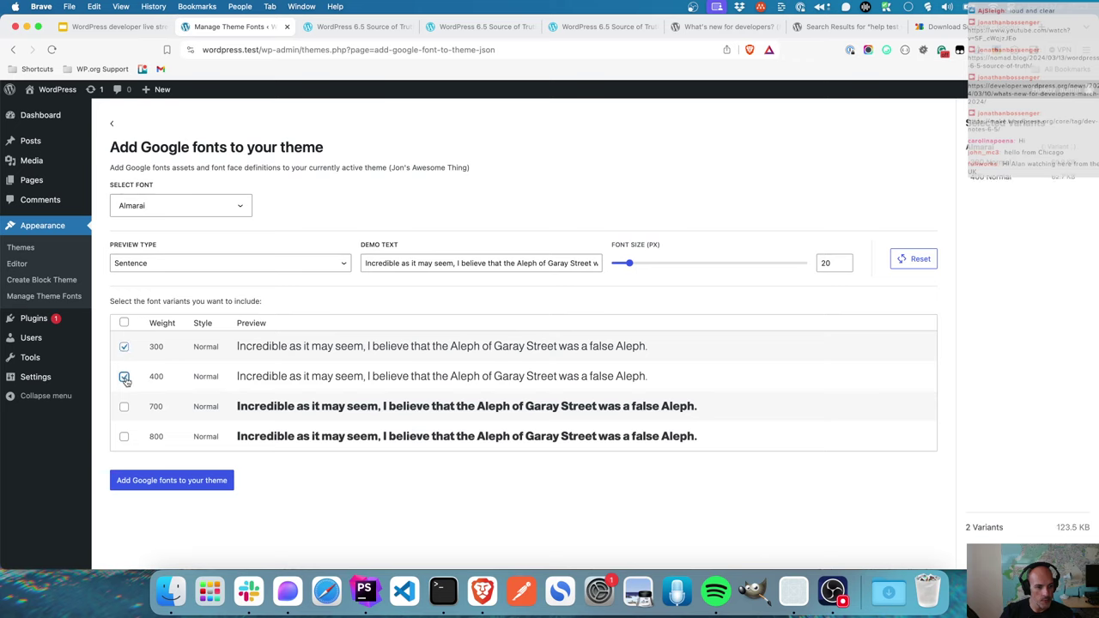
left_click(124, 407)
left_click(125, 437)
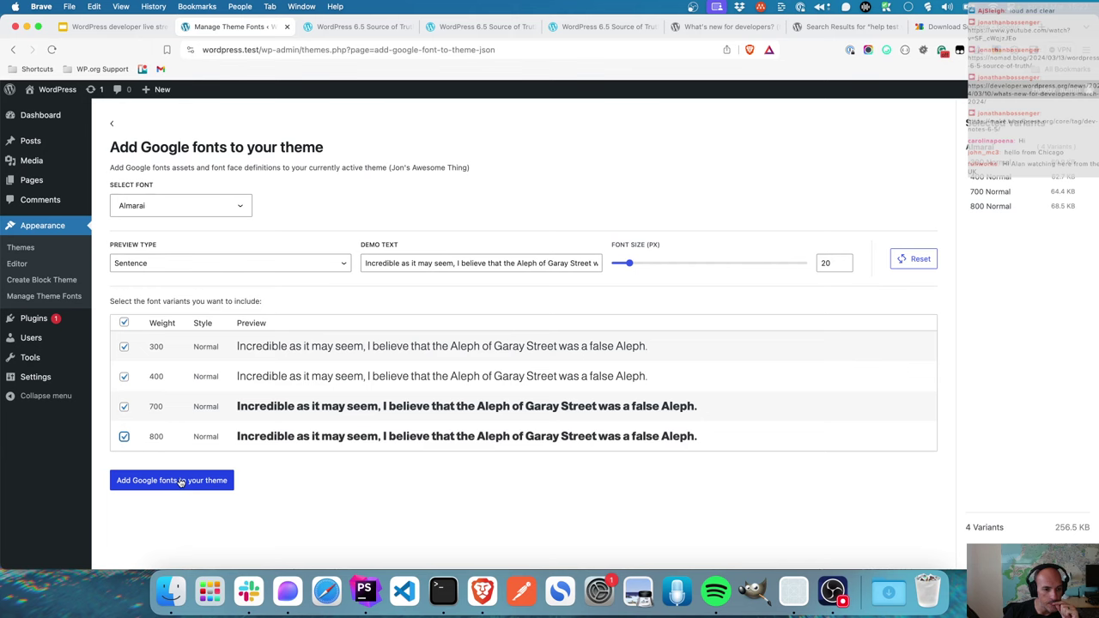
- Look over the Create Block Theme export options, return to the site editor's Typography styles and check the Font Library
left_click(48, 282)
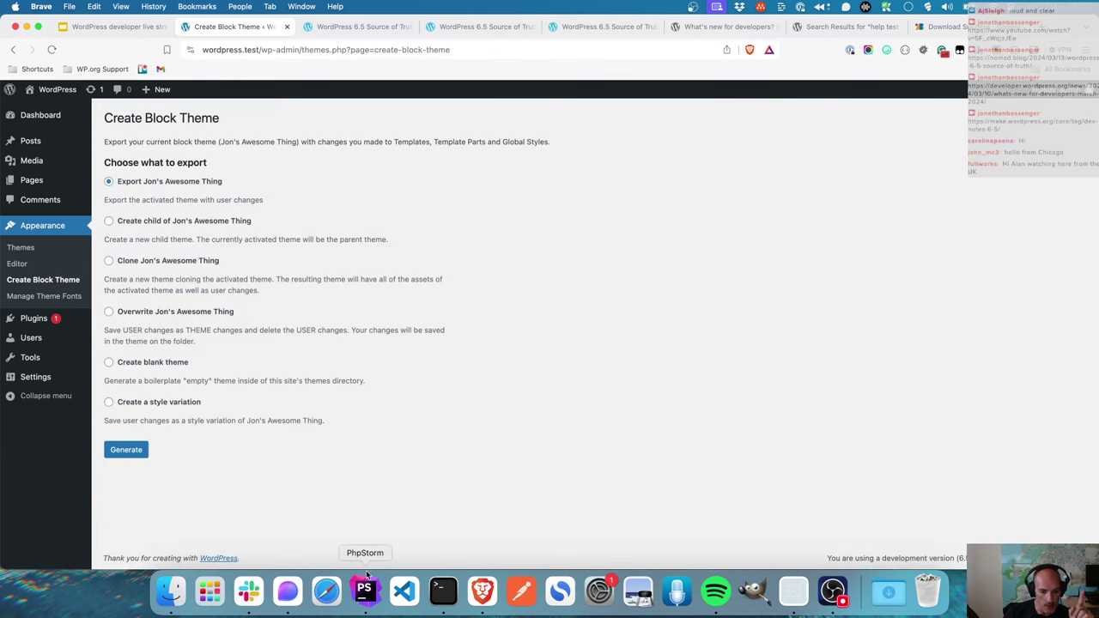
left_click(21, 265)
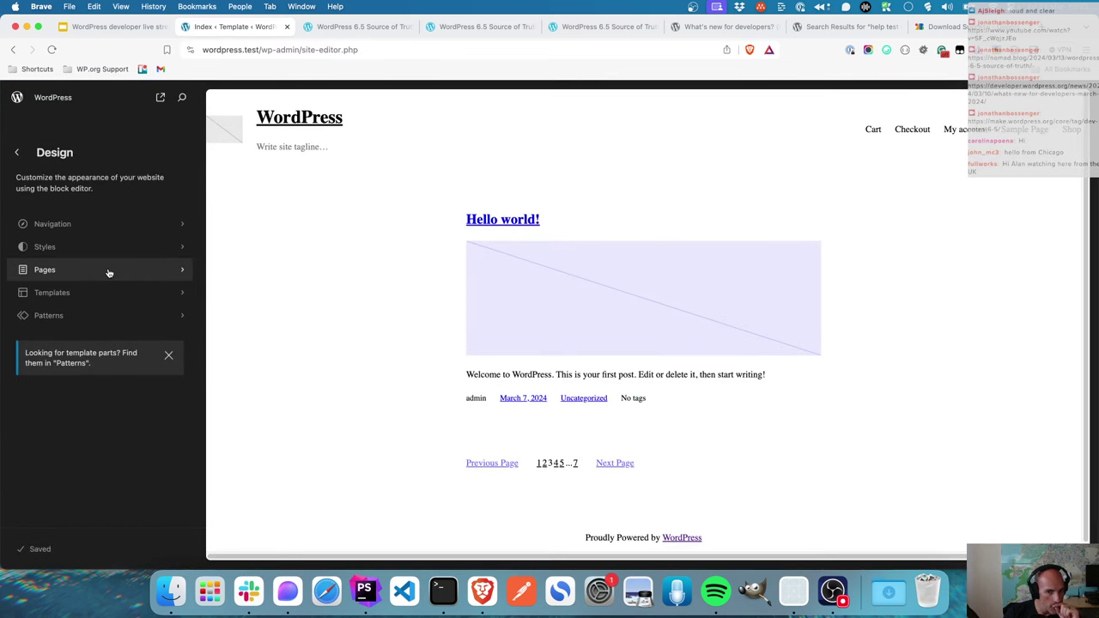
left_click(98, 246)
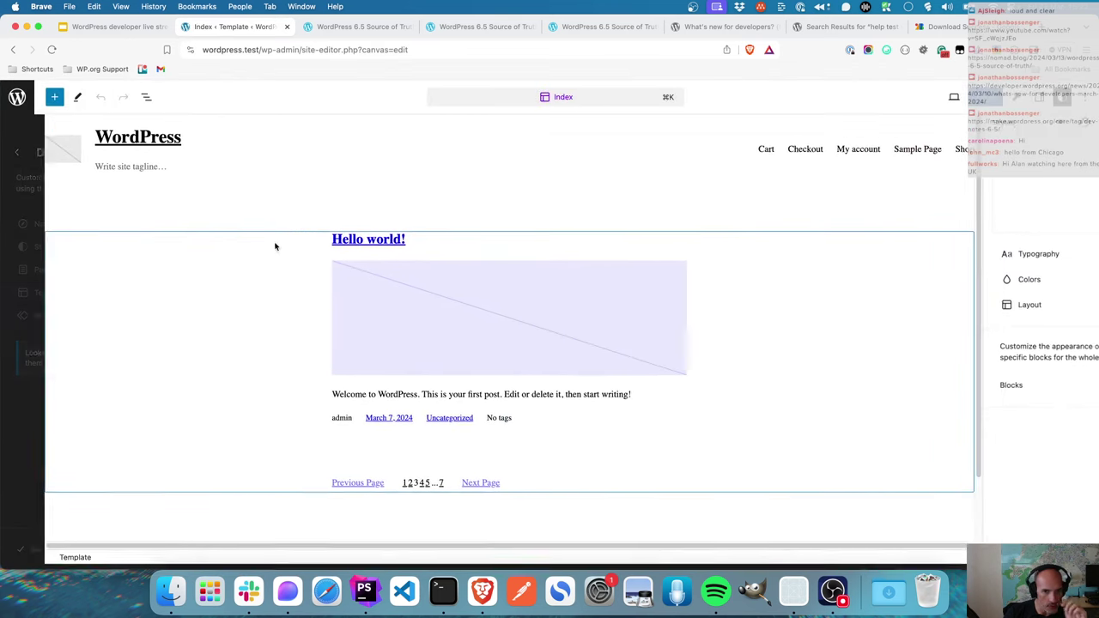
left_click(996, 259)
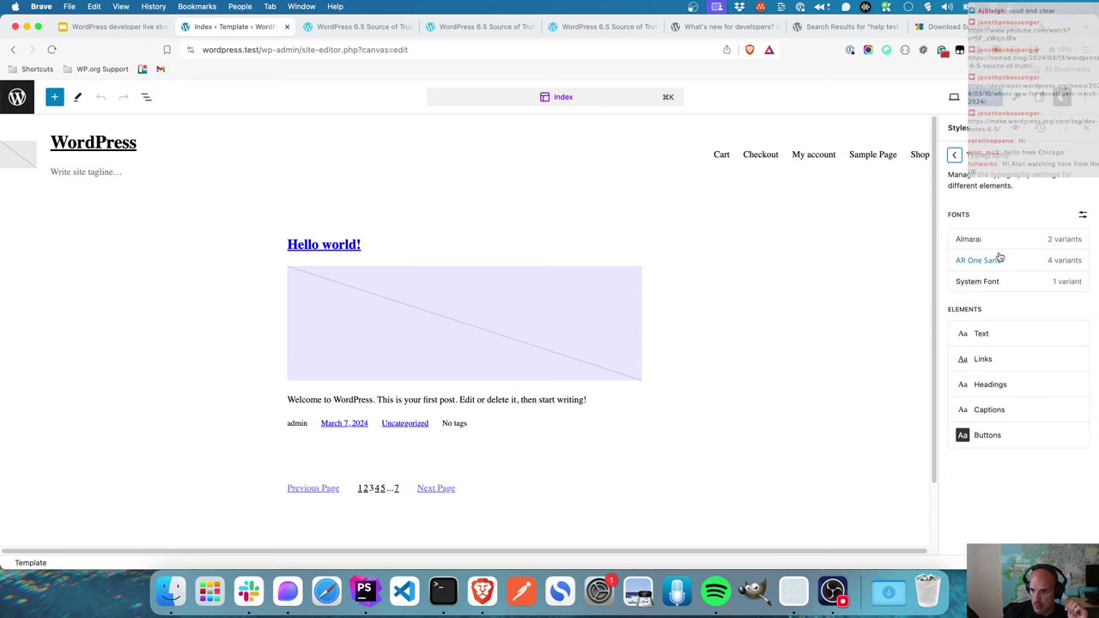
left_click(1081, 216)
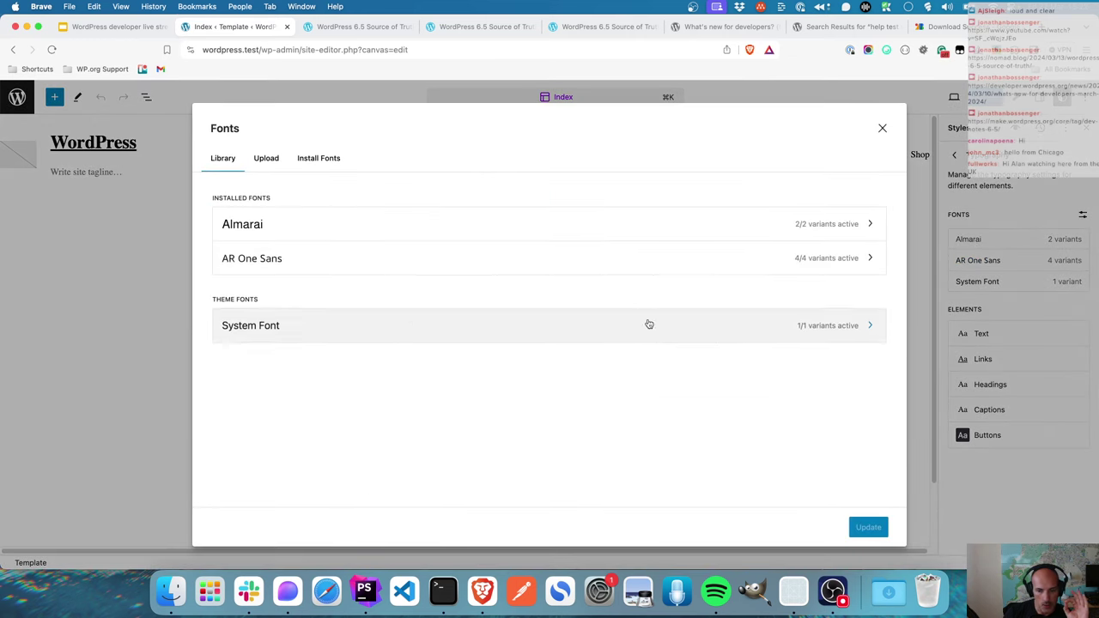
left_click(885, 127)
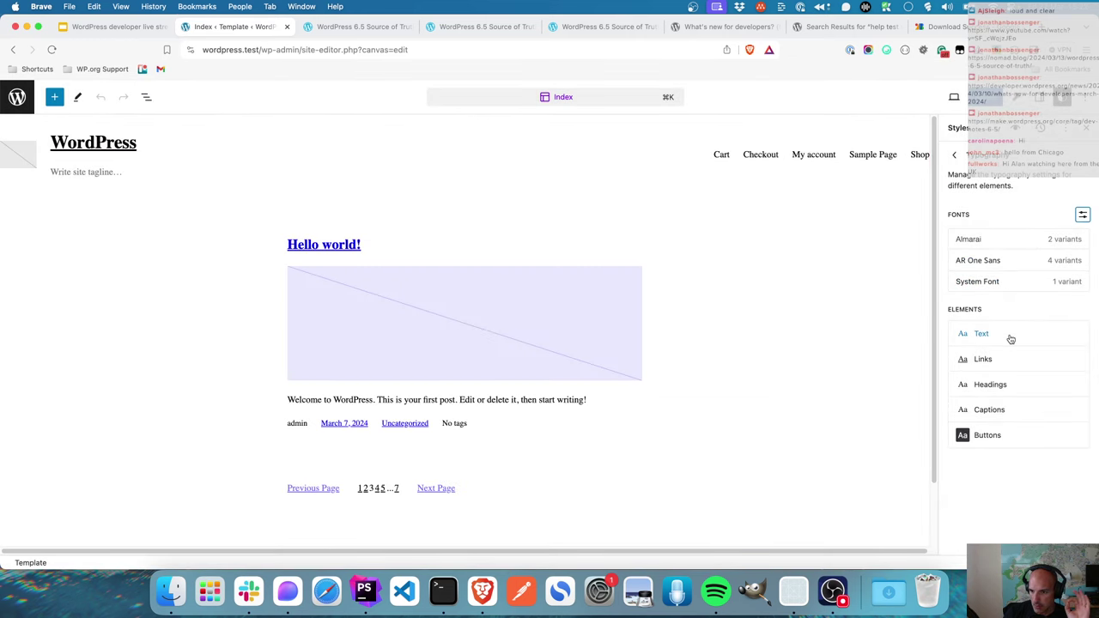
- Set the global text font to Almarai and save the site's custom styles
left_click(1010, 335)
left_click(1009, 310)
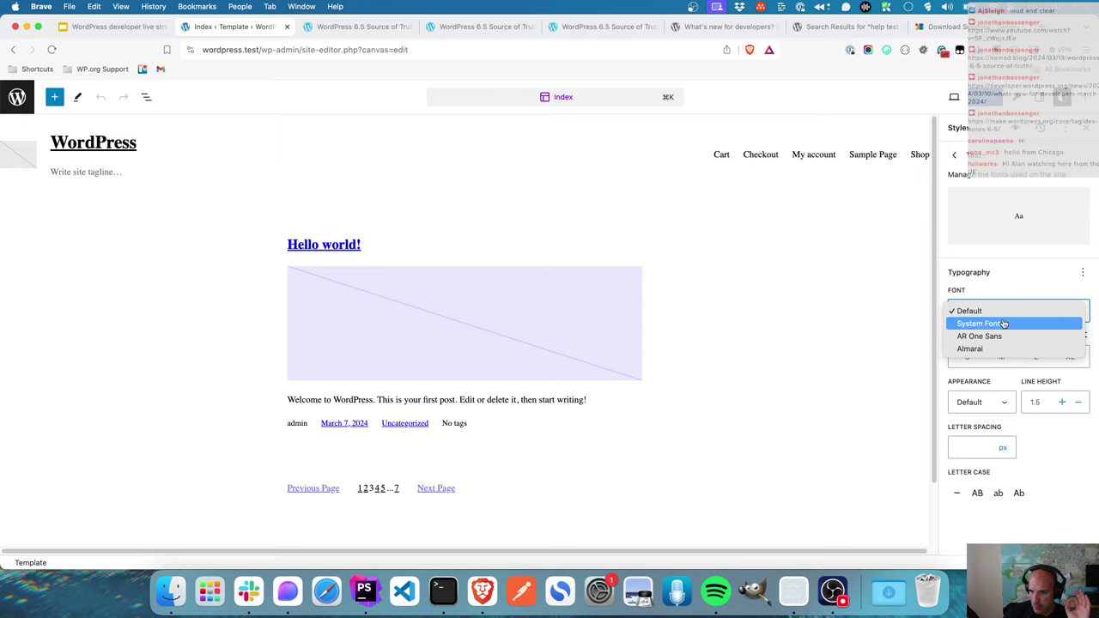
left_click(993, 350)
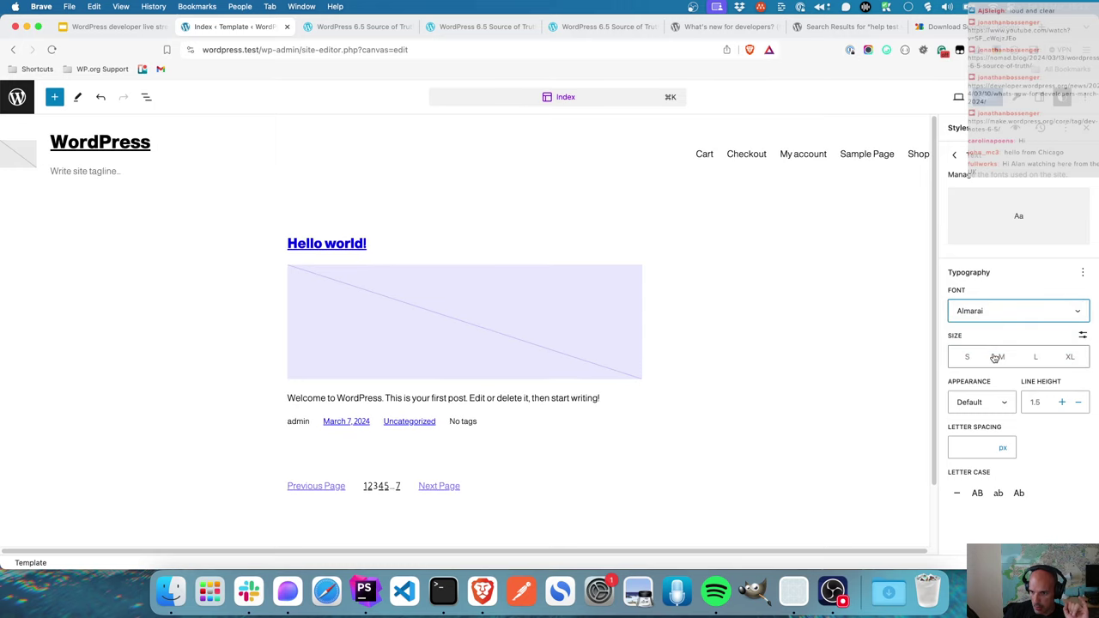
left_click(987, 97)
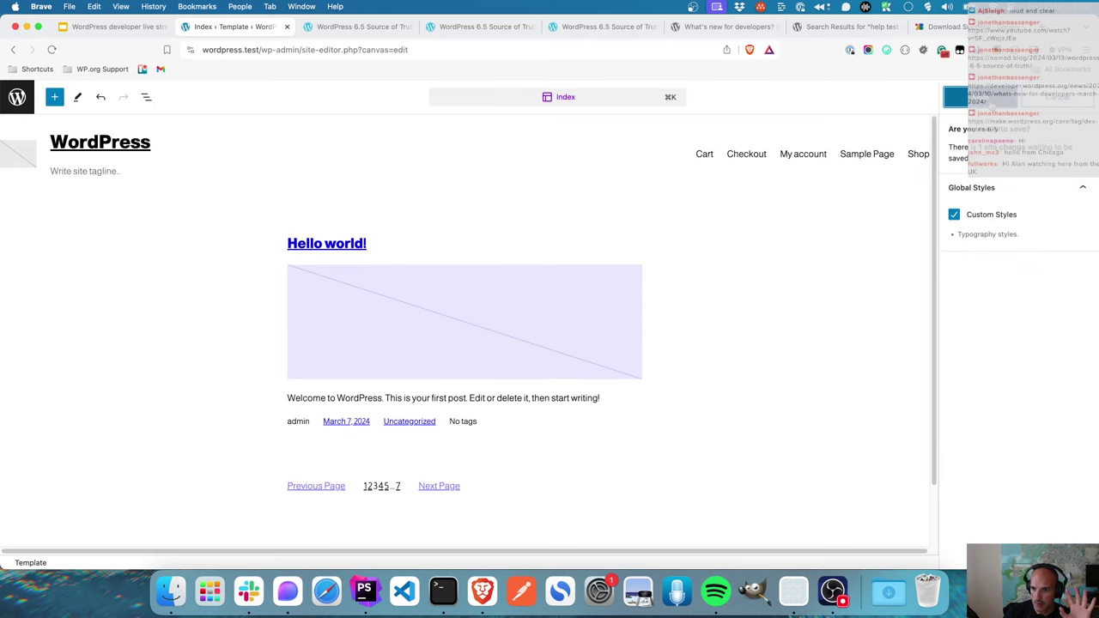
left_click(955, 97)
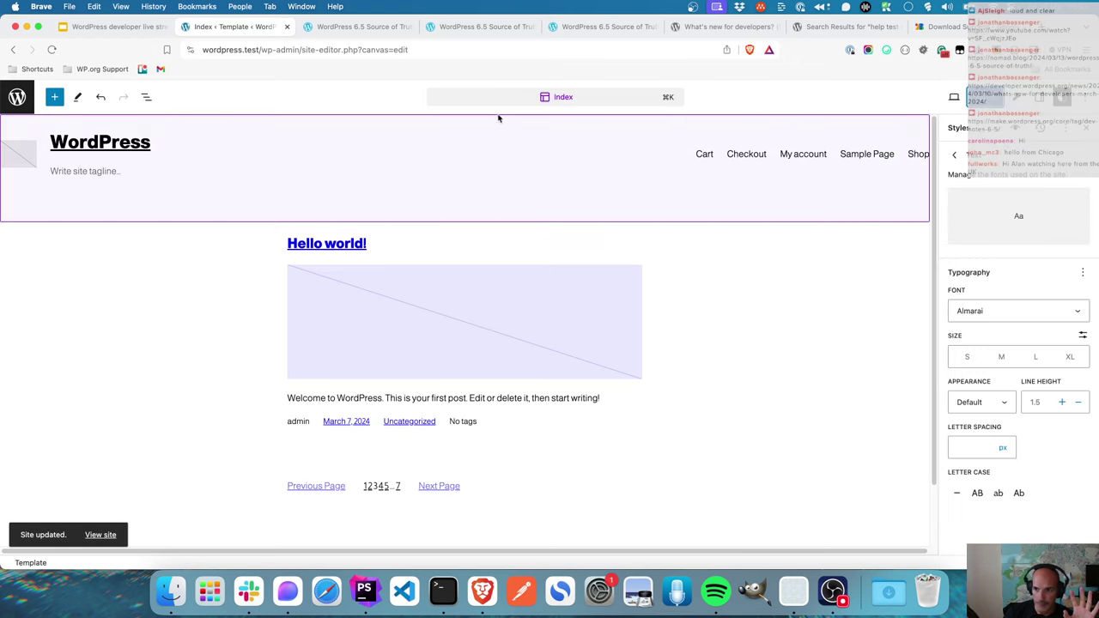
- Save the user changes to the theme with Create Block Theme and let the editor reload
left_click(985, 97)
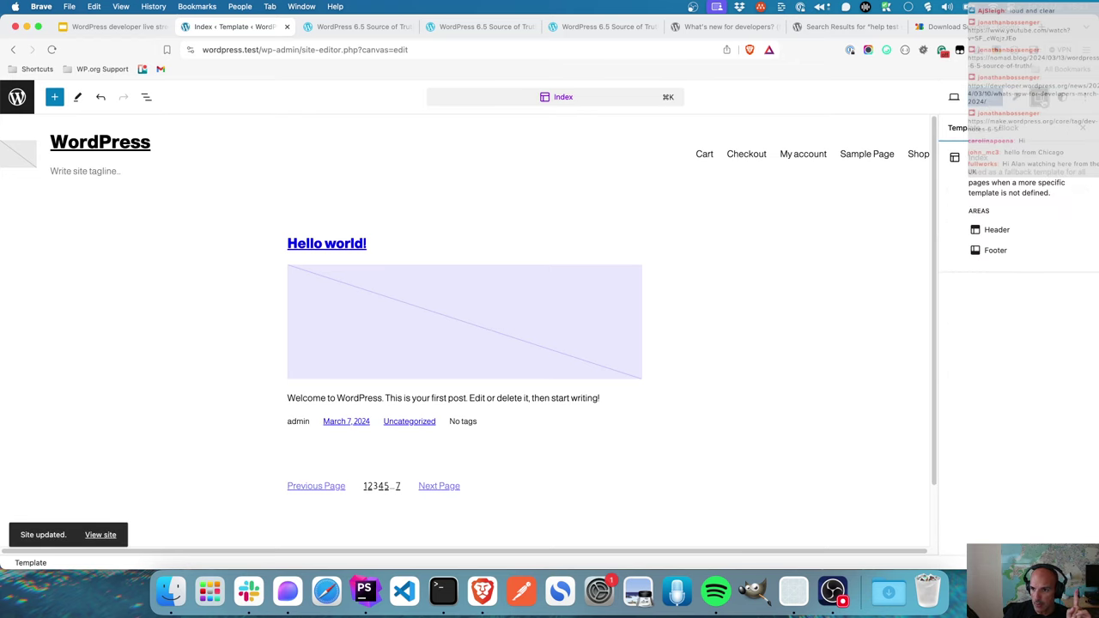
left_click(1014, 97)
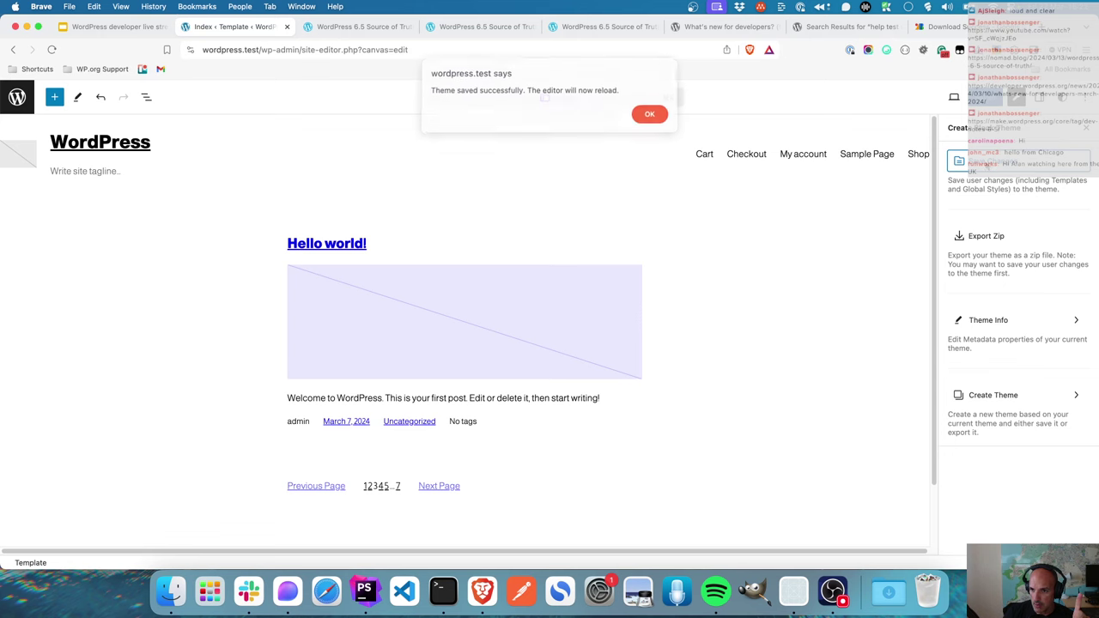
left_click(654, 119)
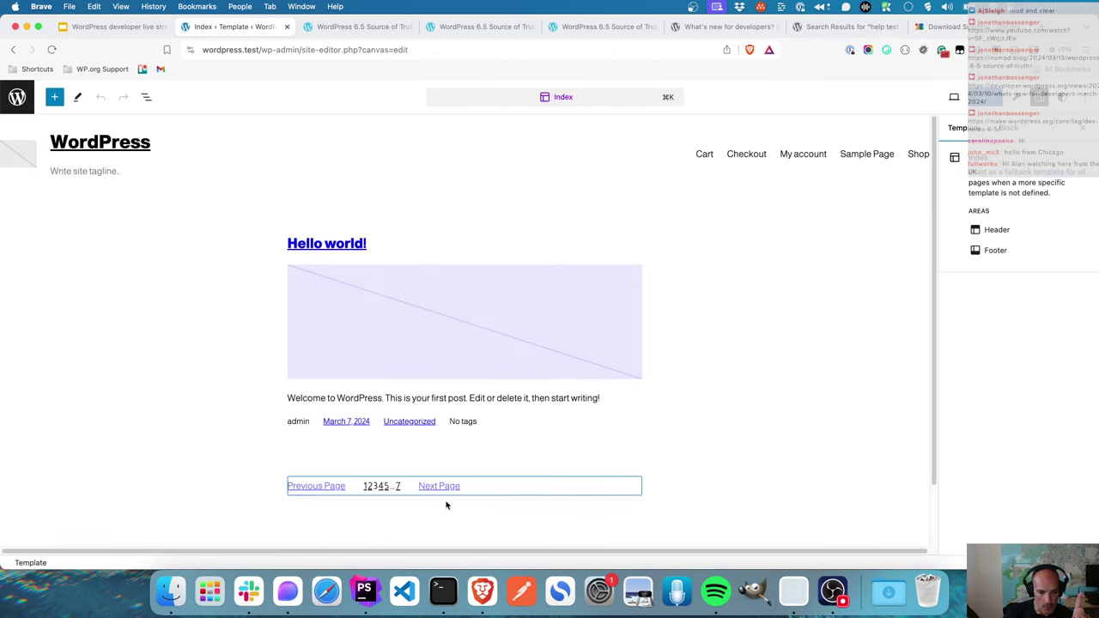
- Switch to PhpStorm, open theme.json in the jonsawesomething theme and examine the src URLs of its AR One Sans font faces
left_click(364, 591)
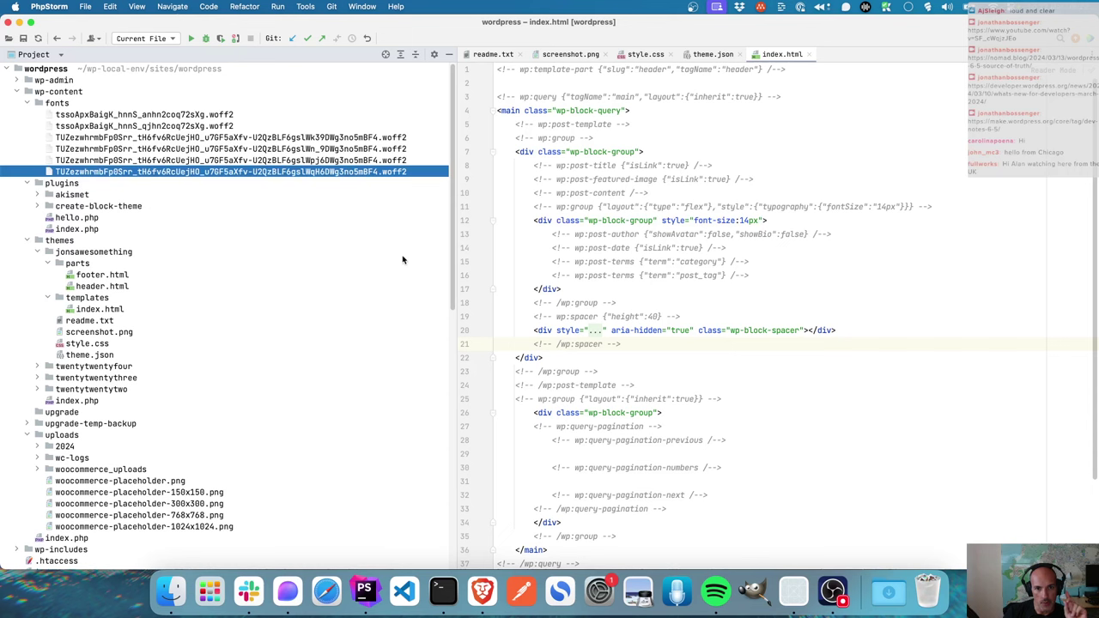
left_click_drag(459, 239, 283, 245)
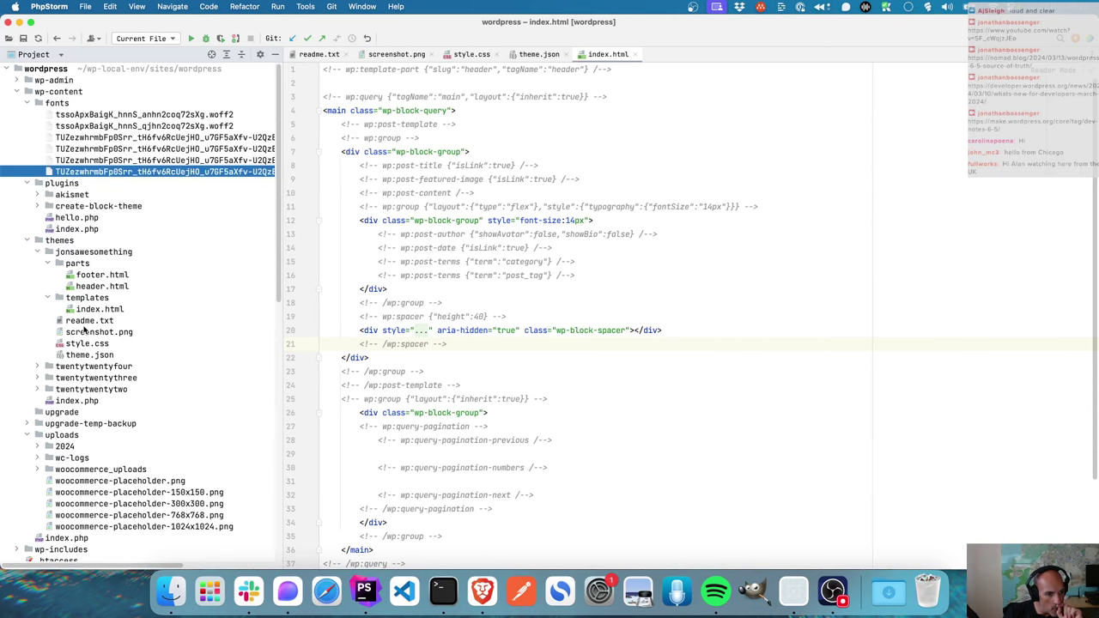
left_click(84, 356)
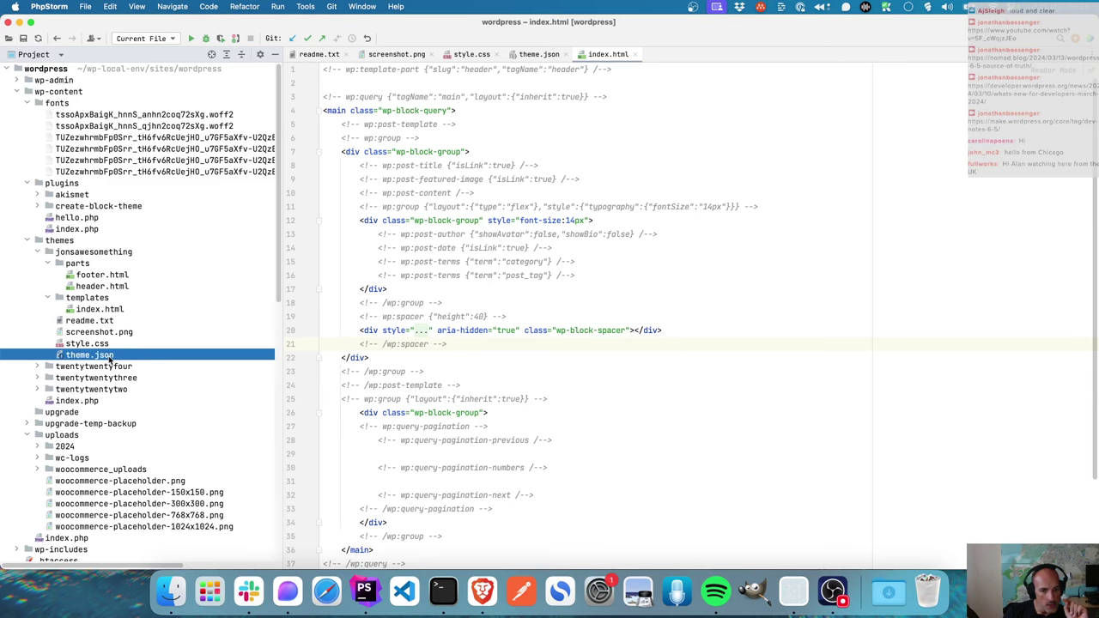
key("Return")
scroll(564, 257, "down", 5)
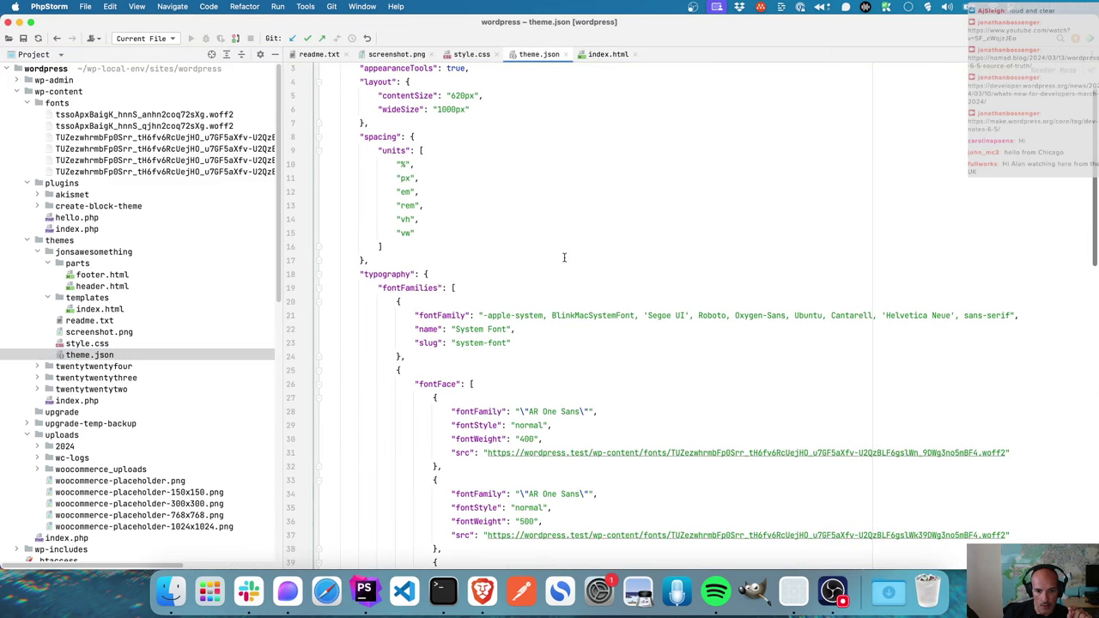
scroll(564, 259, "down", 3)
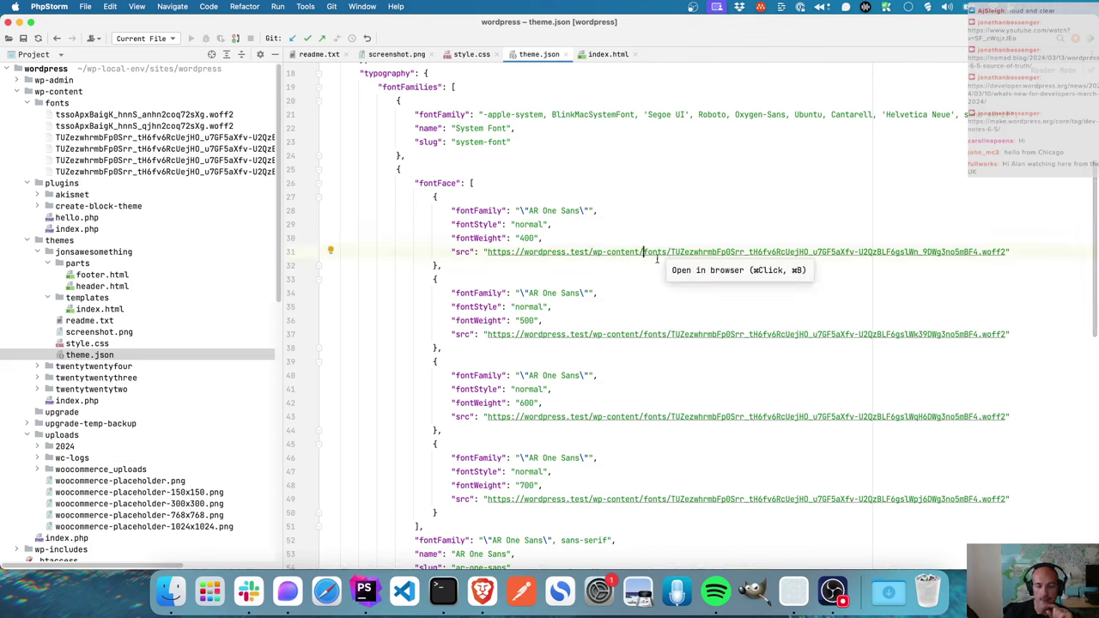
triple_click(582, 250)
left_click(563, 266)
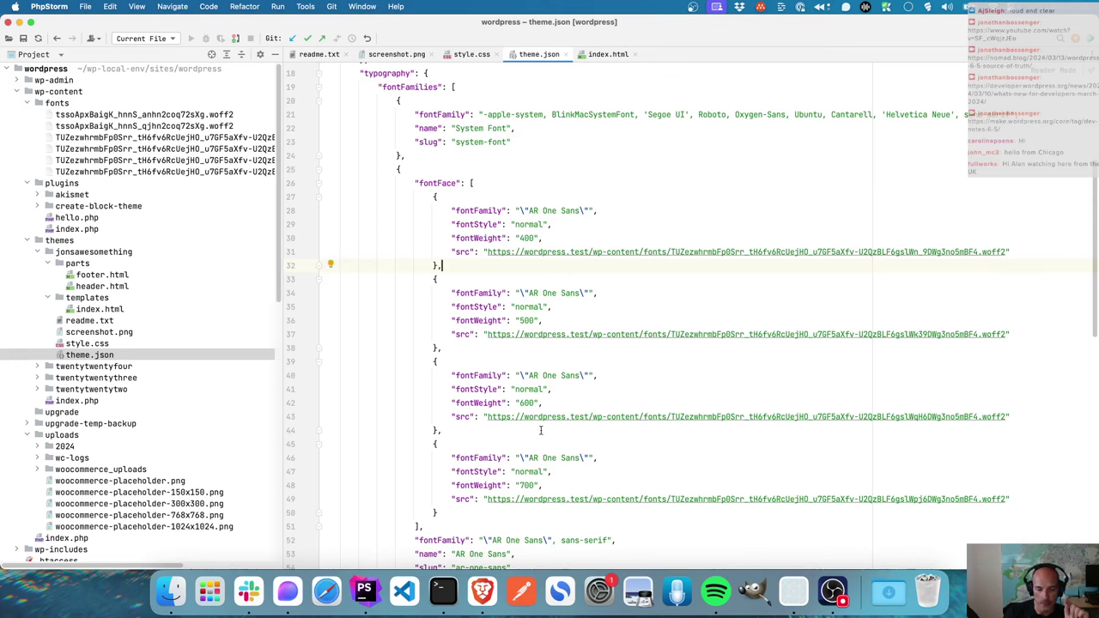
- Switch back to Brave, open Create Block Theme's Create Theme form, replace the theme name's last word with "Font Thing" and copy the full name
left_click(482, 591)
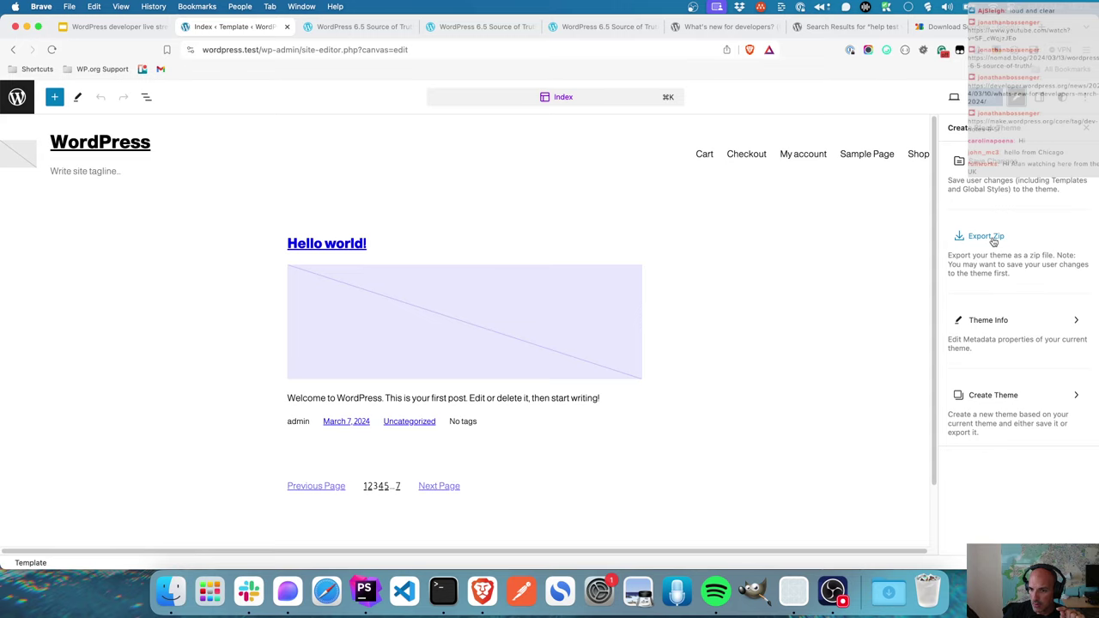
left_click(1006, 398)
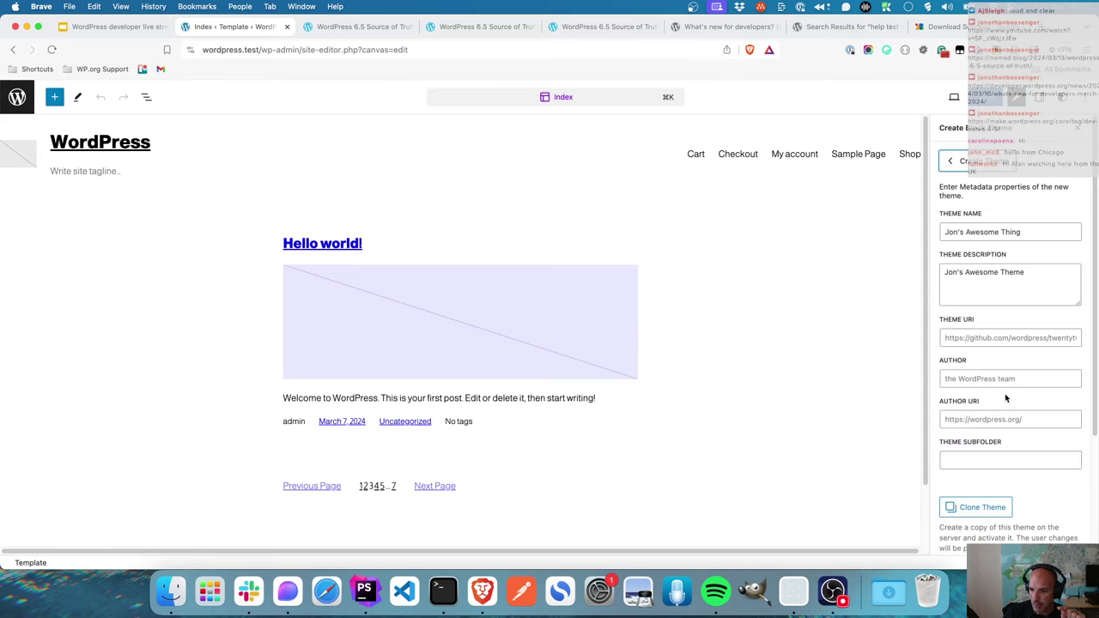
double_click(1002, 231)
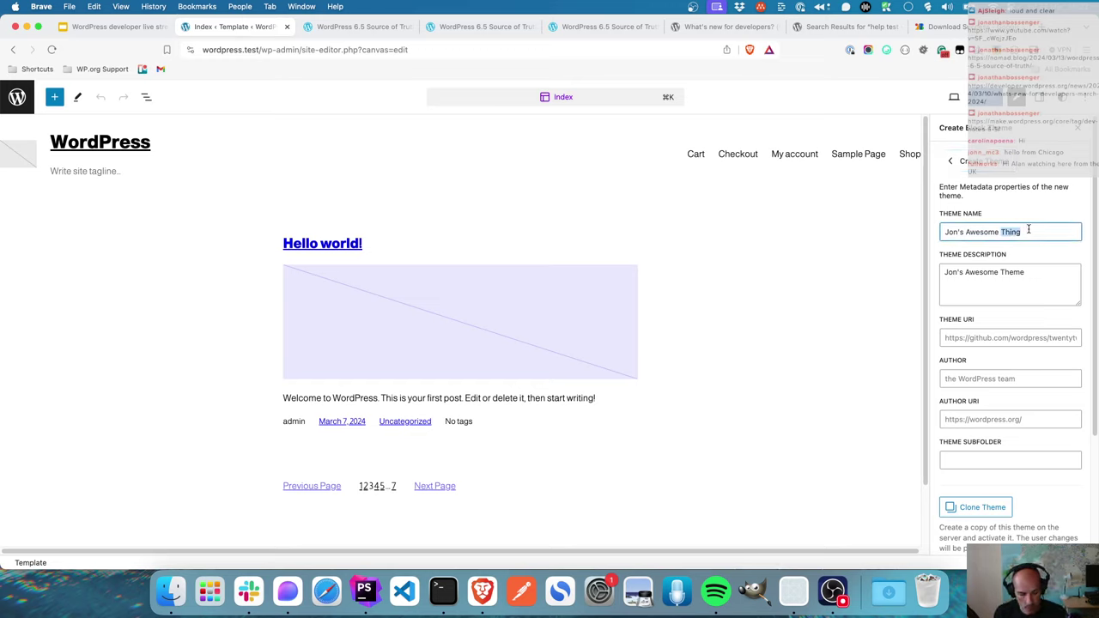
type("Font Thing")
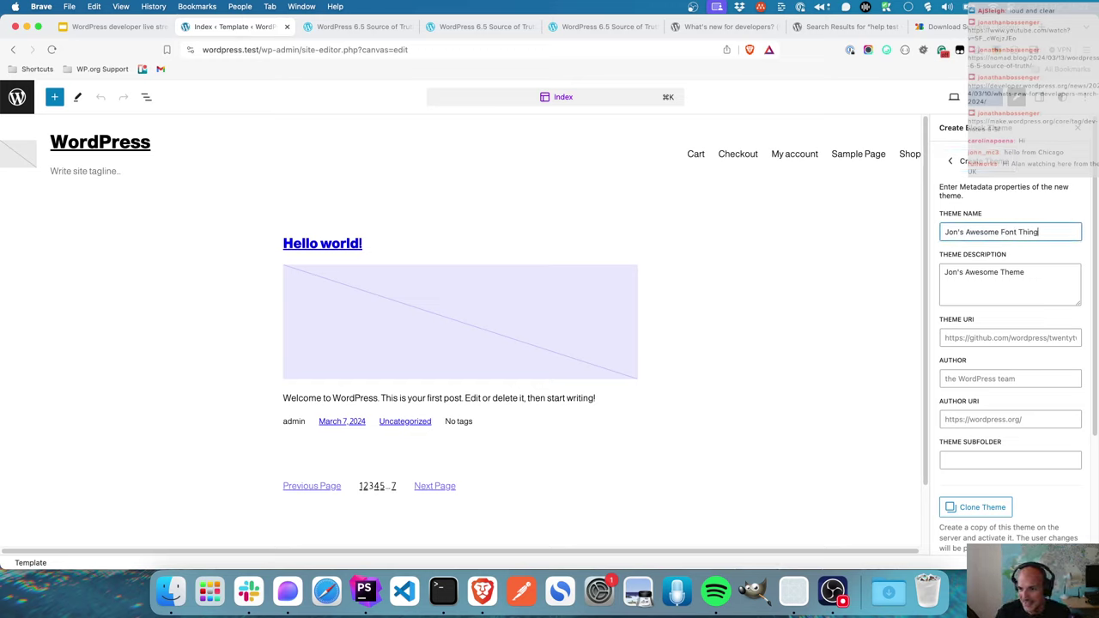
left_click_drag(1036, 232, 899, 235)
key("super+c")
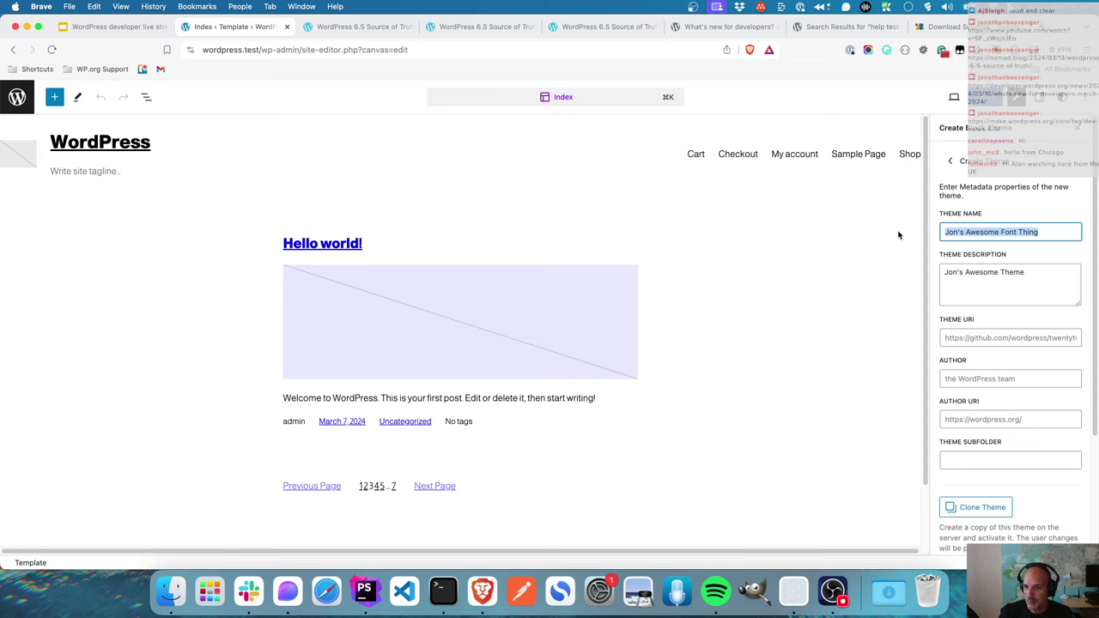
- Replace the theme description with the copied theme name, clone the theme and let the editor reload
triple_click(1022, 279)
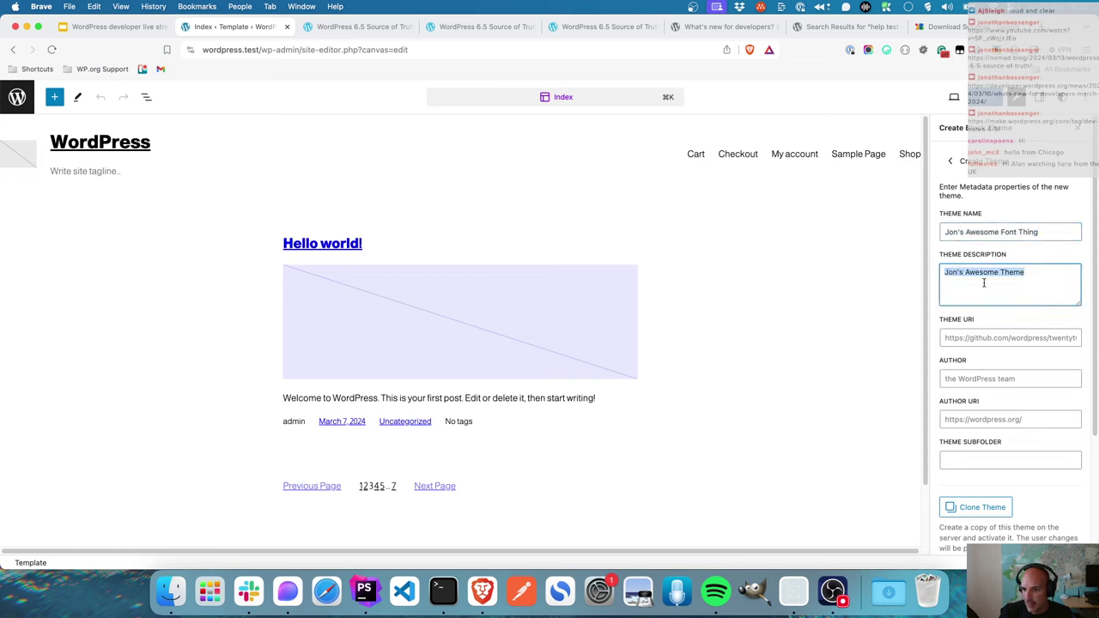
key("super+v")
scroll(1030, 300, "down", 4)
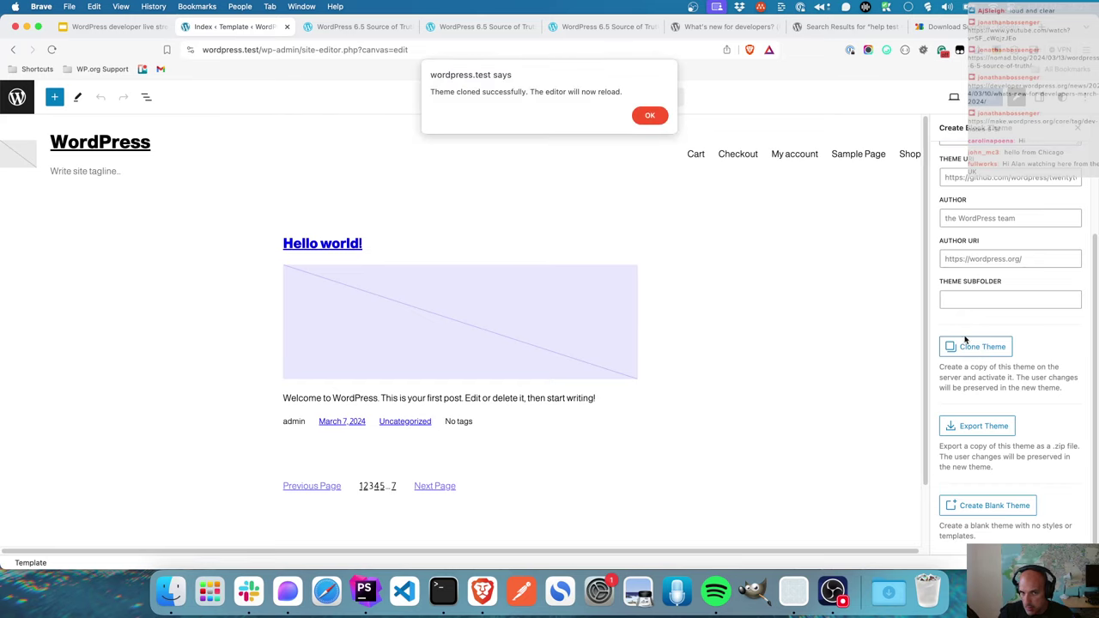
left_click(650, 114)
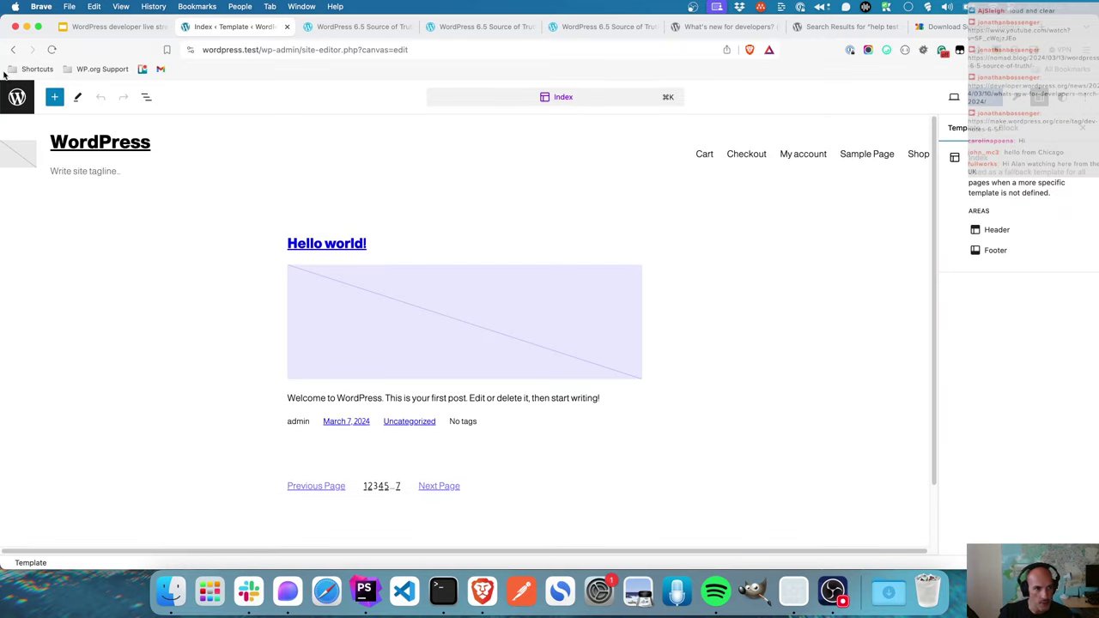
- Leave the site editor and check the active theme on the dashboard's Themes page
left_click(16, 97)
left_click(10, 98)
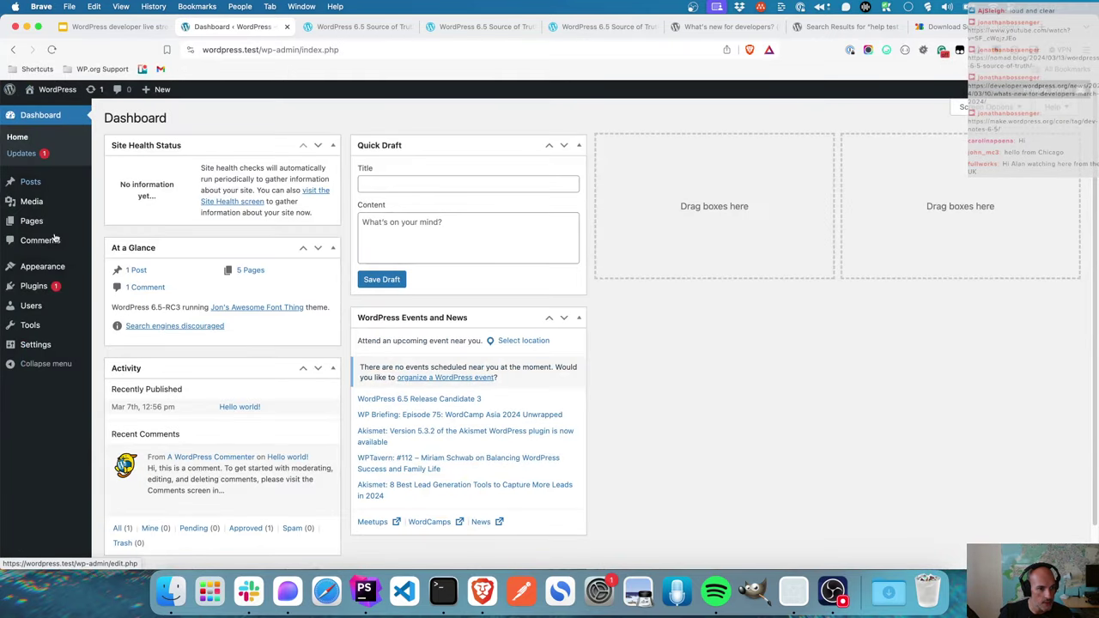
mouse_move(43, 266)
left_click(114, 270)
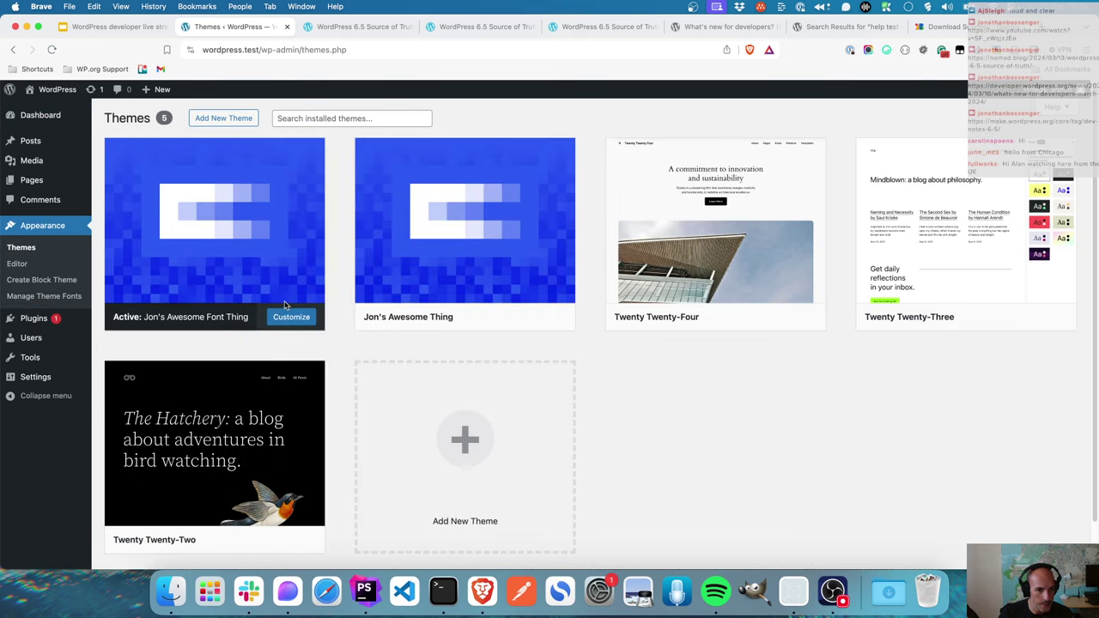
mouse_move(245, 225)
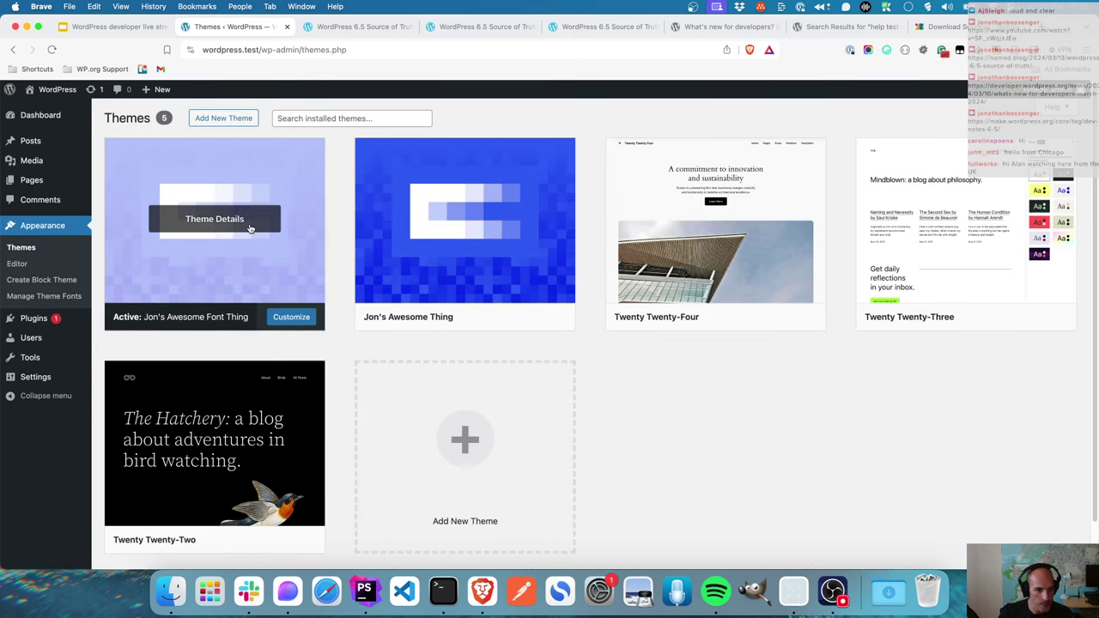
- Switch to PhpStorm and close all the open editor files
left_click(364, 594)
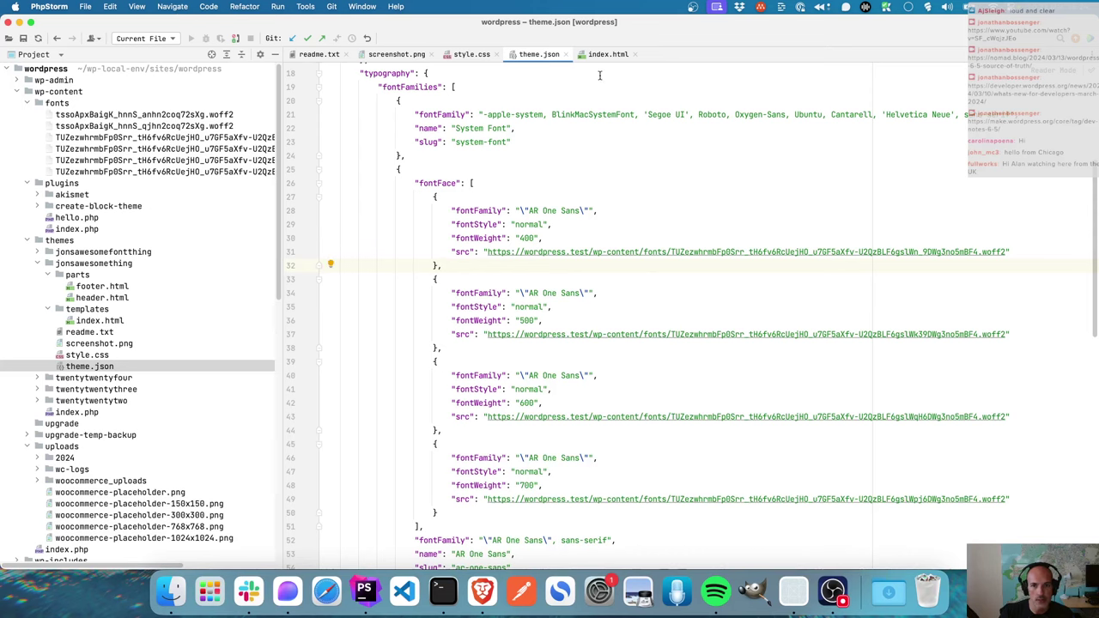
left_click(634, 54)
left_click(567, 54)
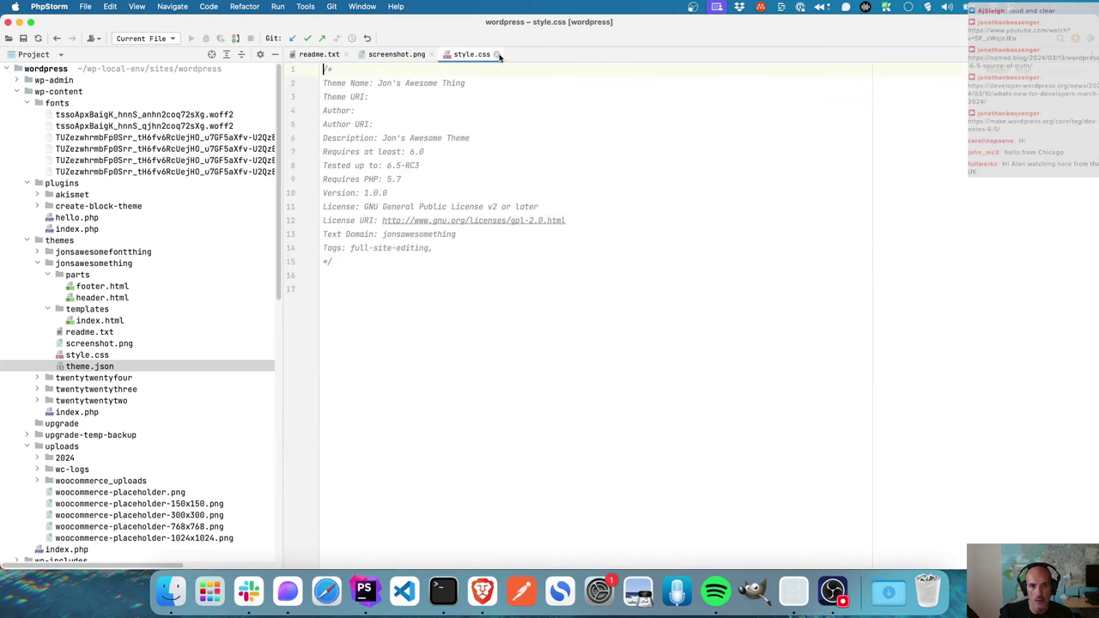
left_click(502, 54)
left_click(434, 54)
left_click(349, 54)
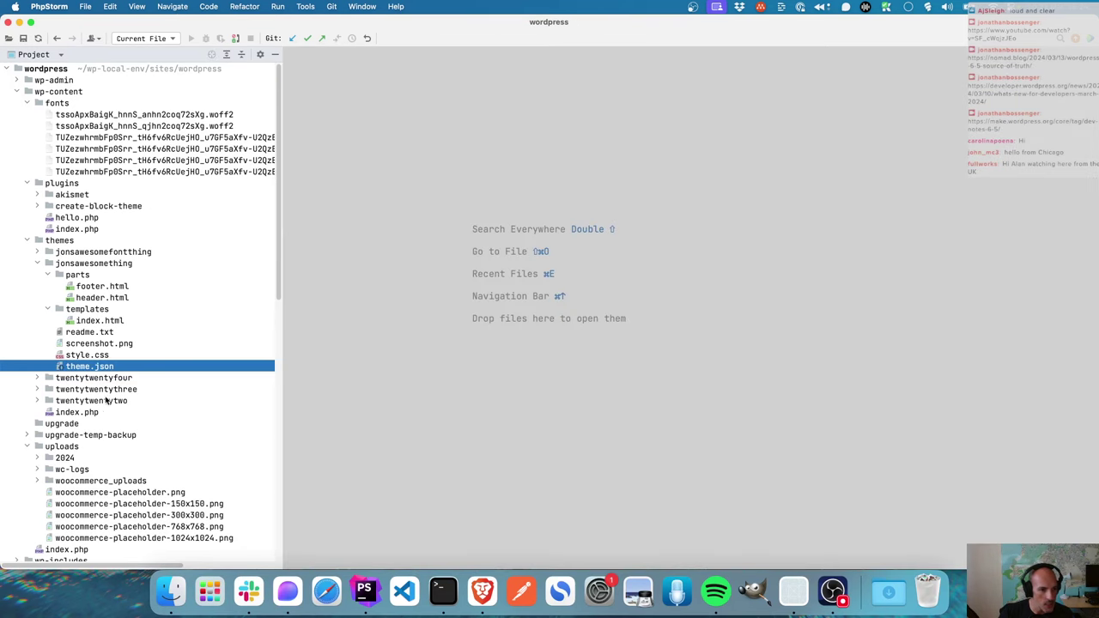
- Open theme.json in the jonsawesomefontthing theme and examine its font family definitions
left_click(38, 252)
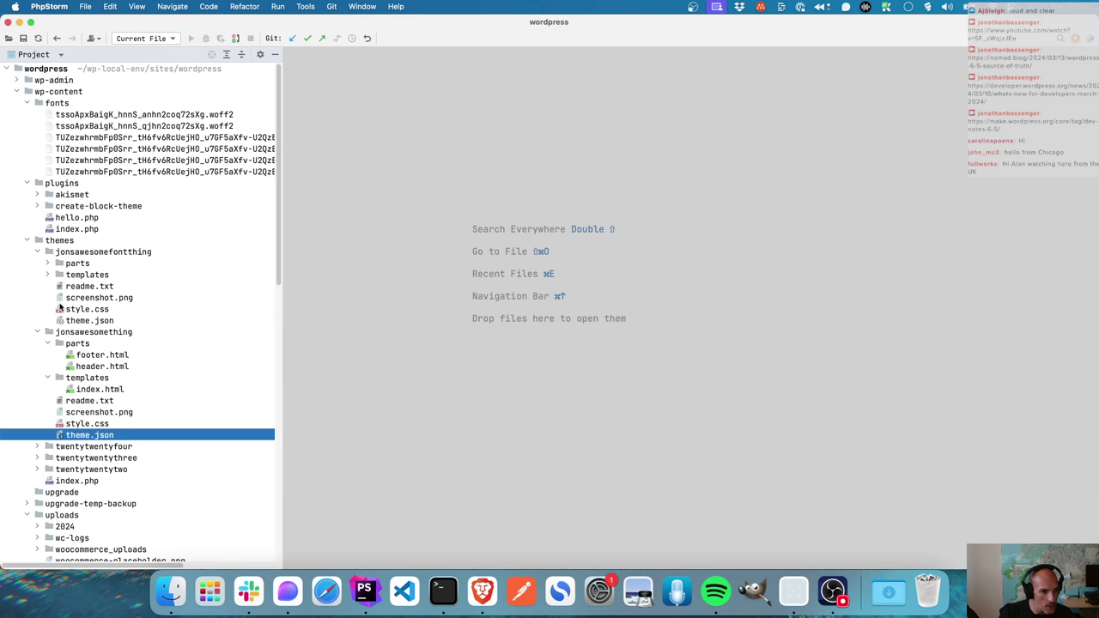
left_click(67, 320)
double_click(75, 322)
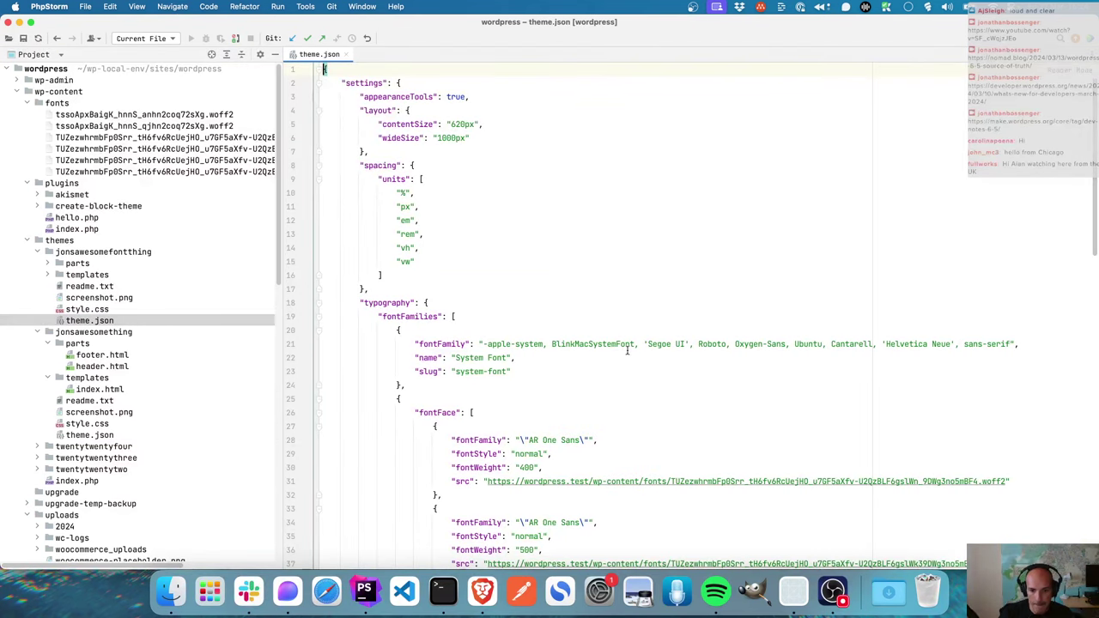
scroll(626, 350, "down", 5)
scroll(627, 350, "down", 6)
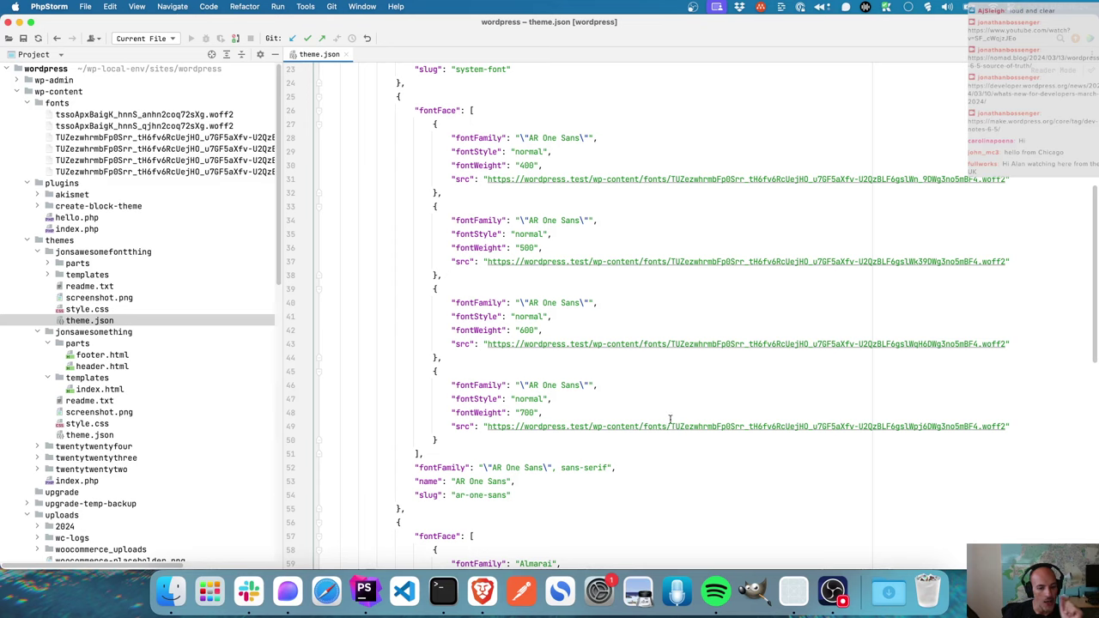
- Switch back to Brave and open the Font Library from the site editor's Typography styles
left_click(482, 591)
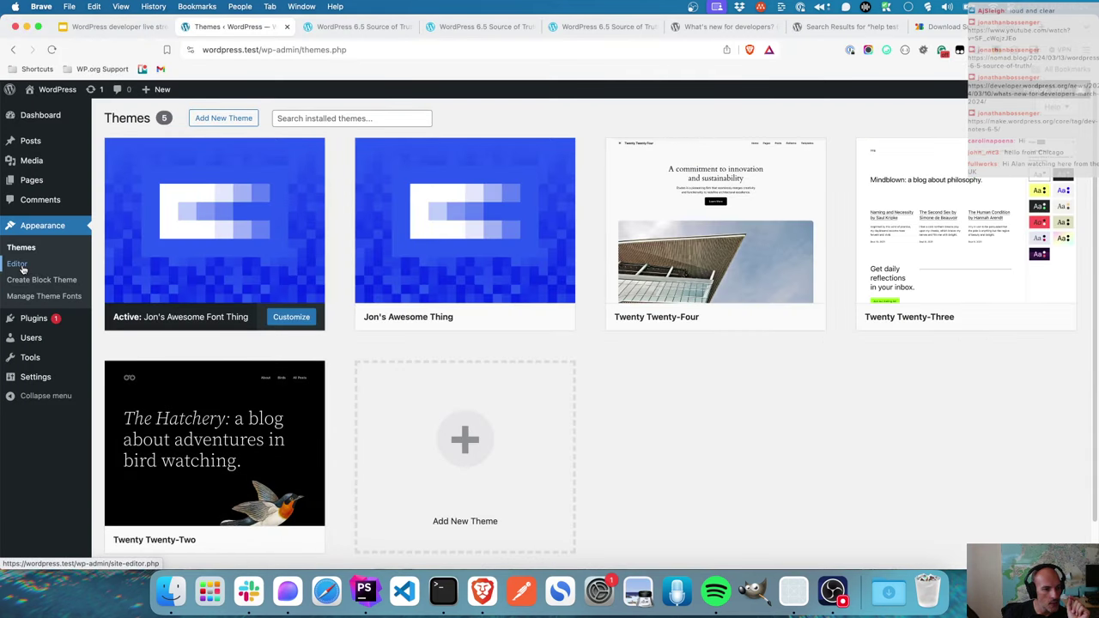
left_click(17, 264)
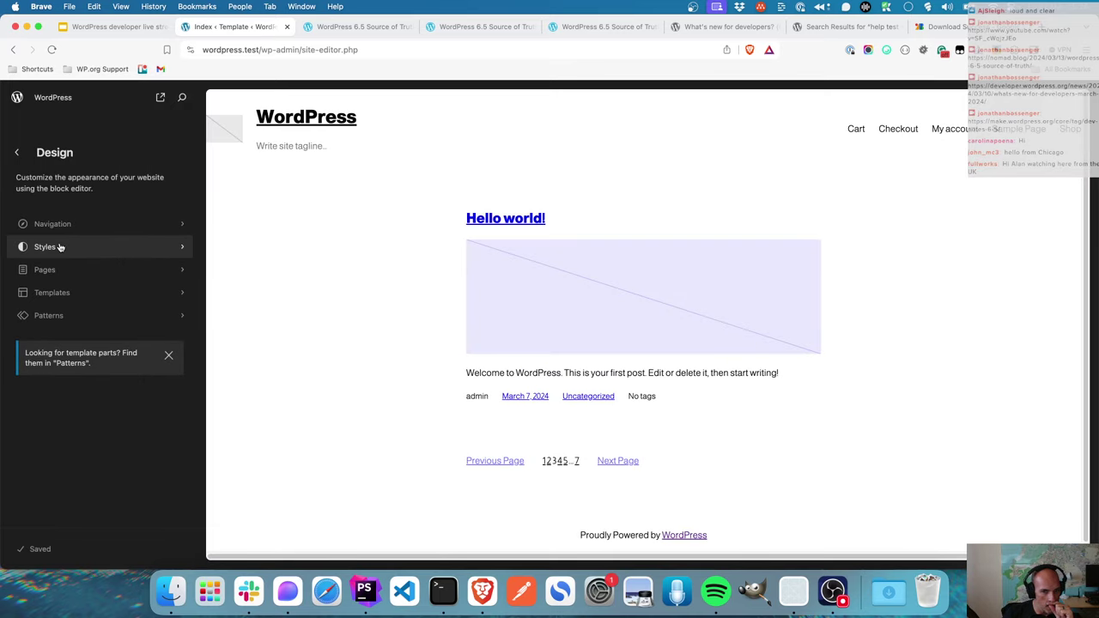
left_click(60, 248)
left_click(1019, 260)
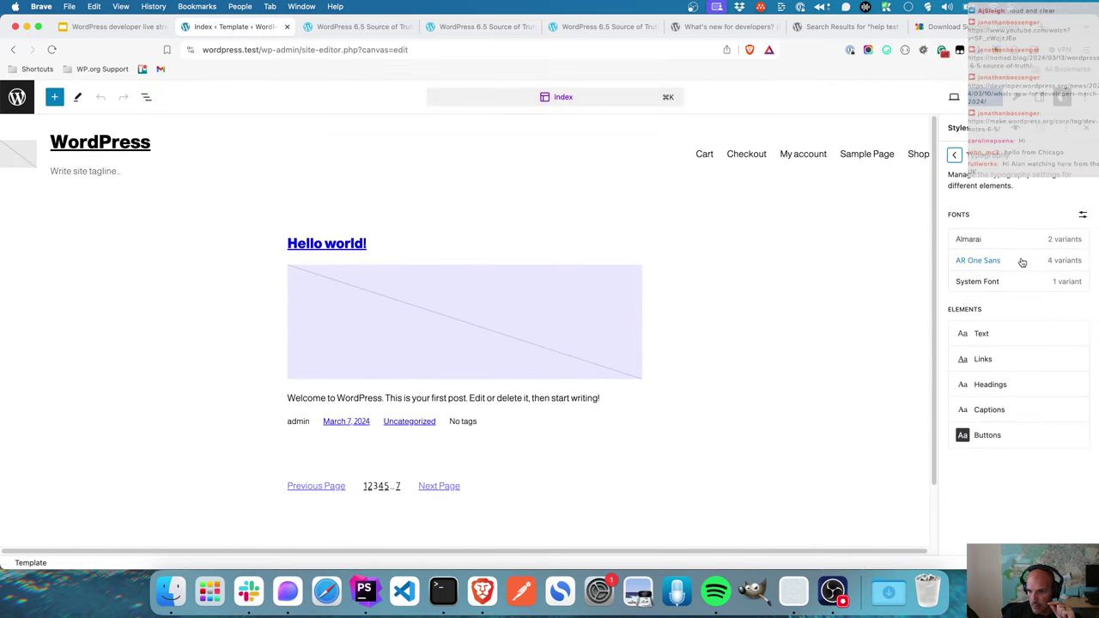
left_click(1083, 215)
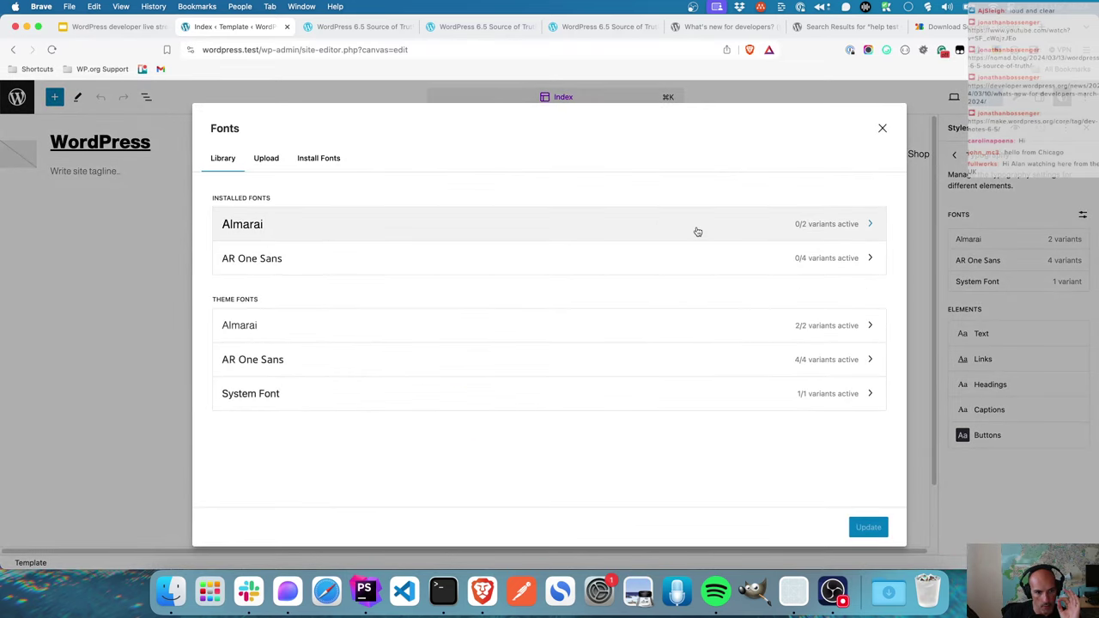
- Delete the installed Almarai and AR One Sans fonts from the Font Library
left_click(340, 229)
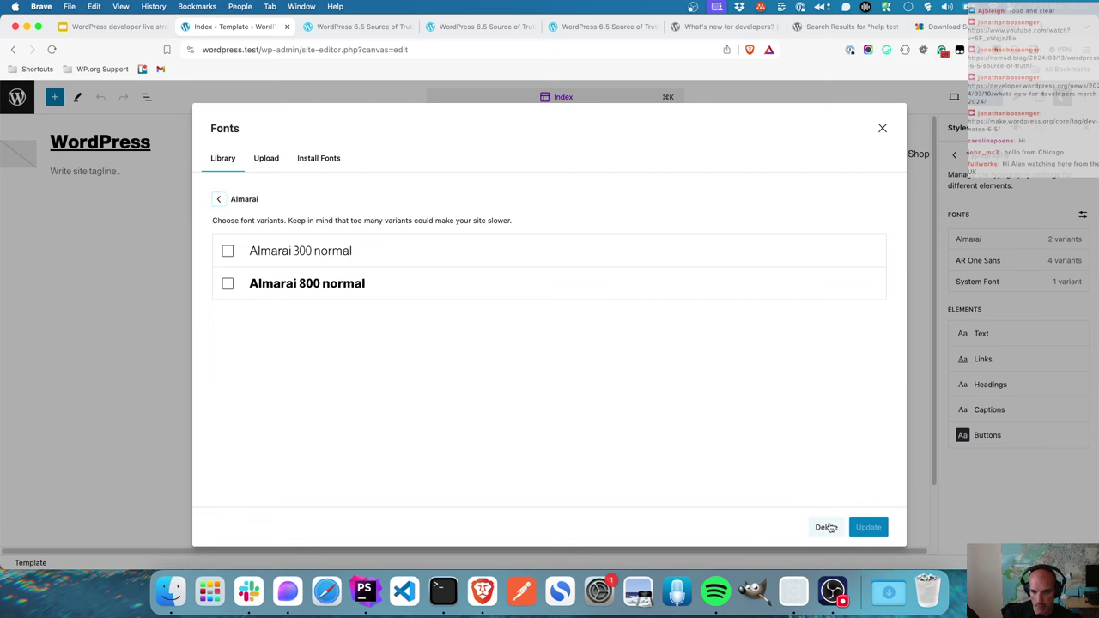
left_click(825, 527)
left_click(676, 339)
left_click(386, 261)
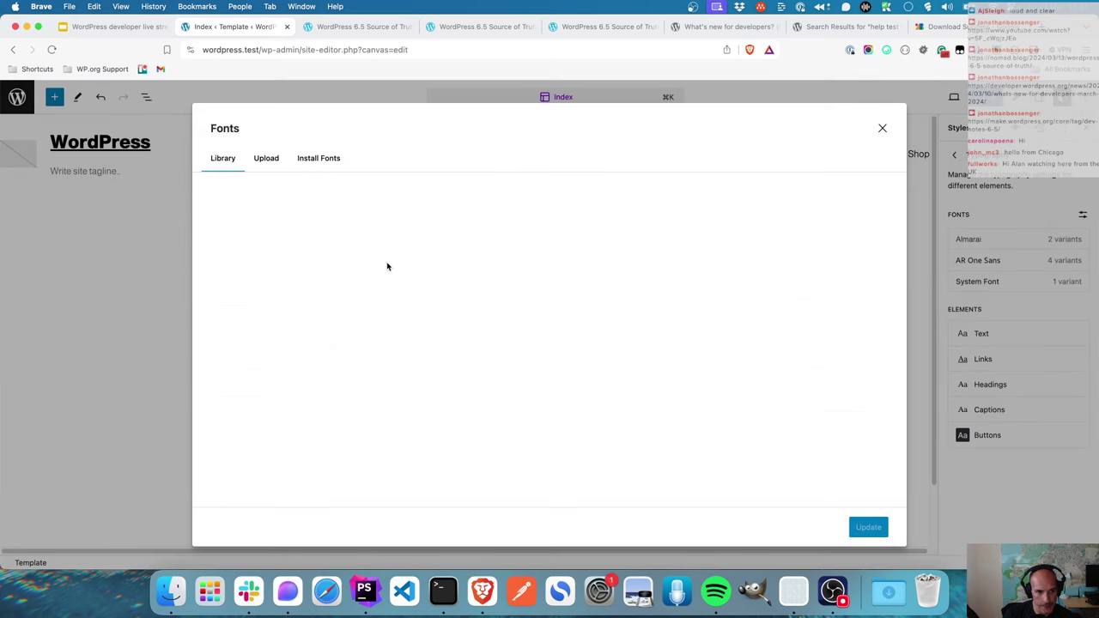
left_click(820, 527)
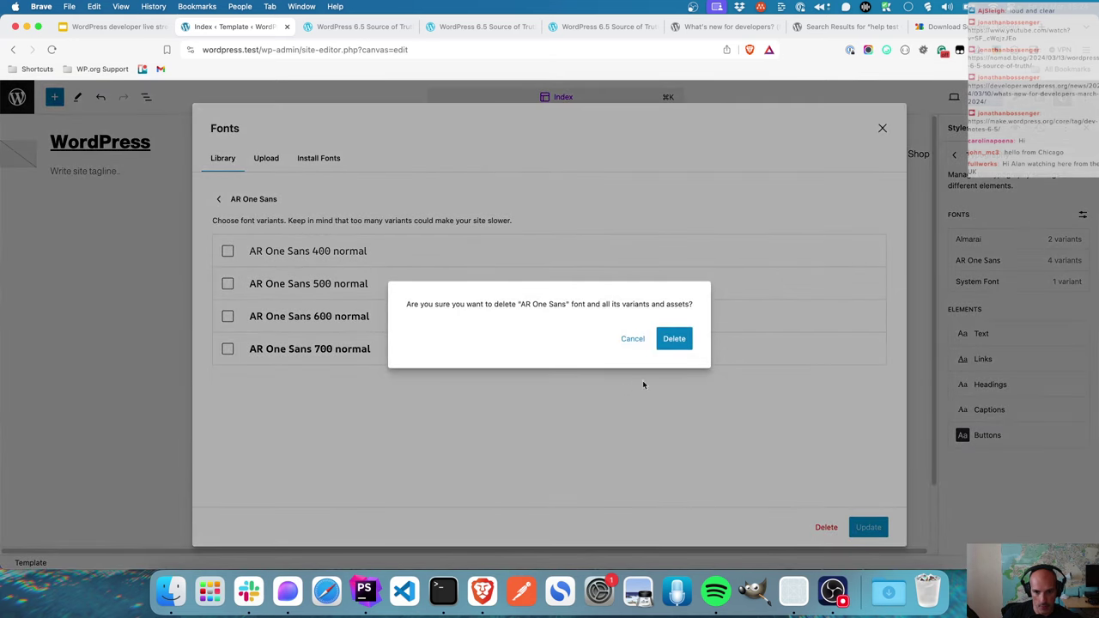
left_click(672, 340)
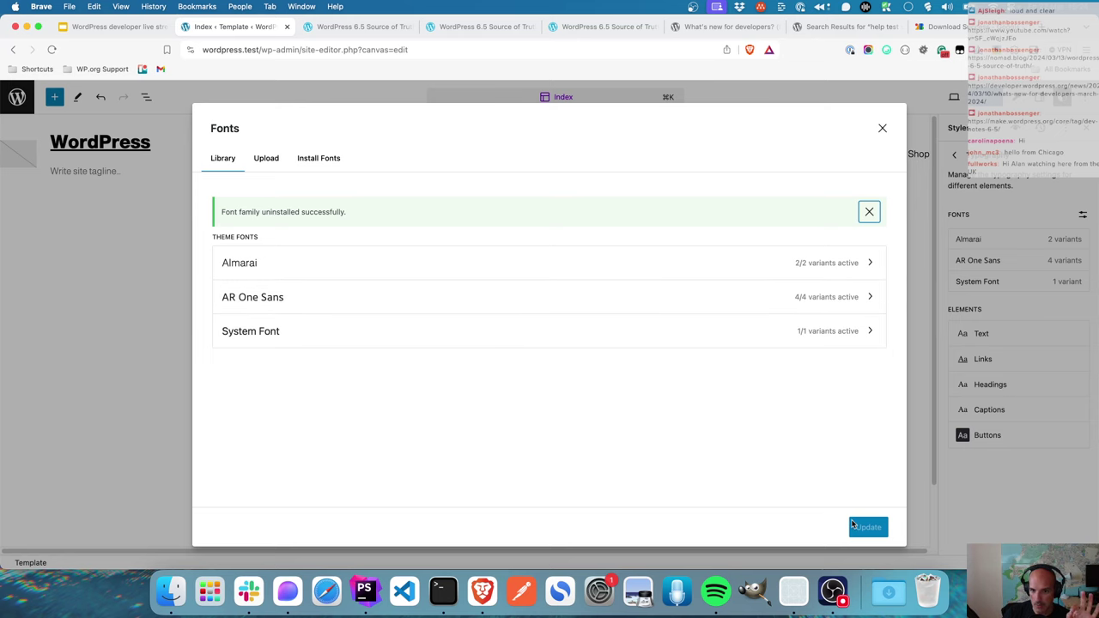
- Close the Font Library and check the fonts offered for the global Text element, keeping Almarai selected
left_click(919, 509)
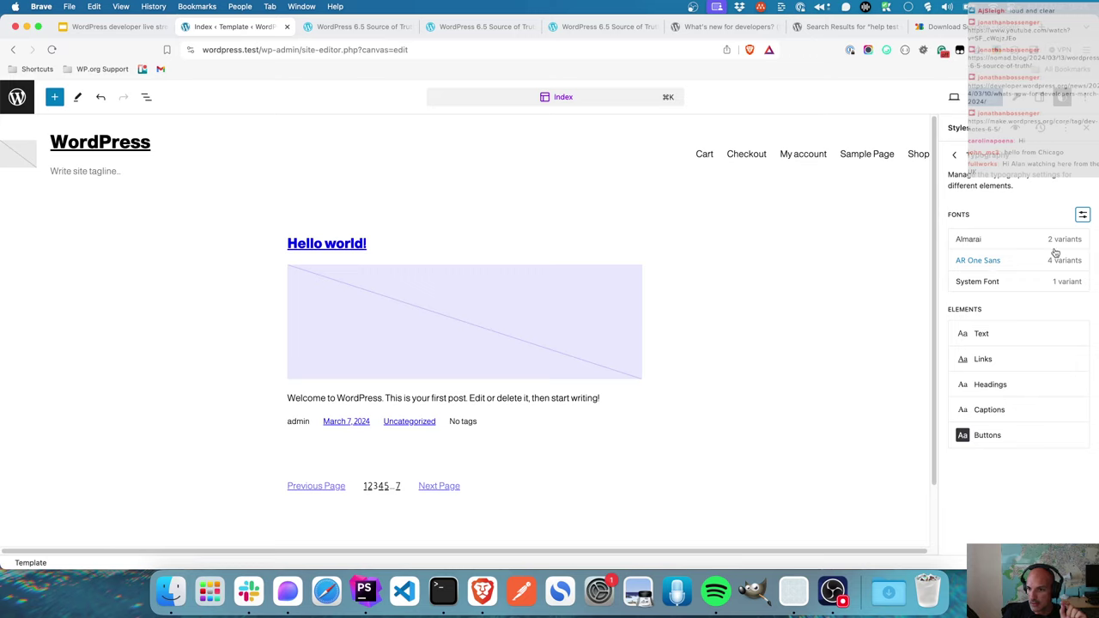
left_click(981, 334)
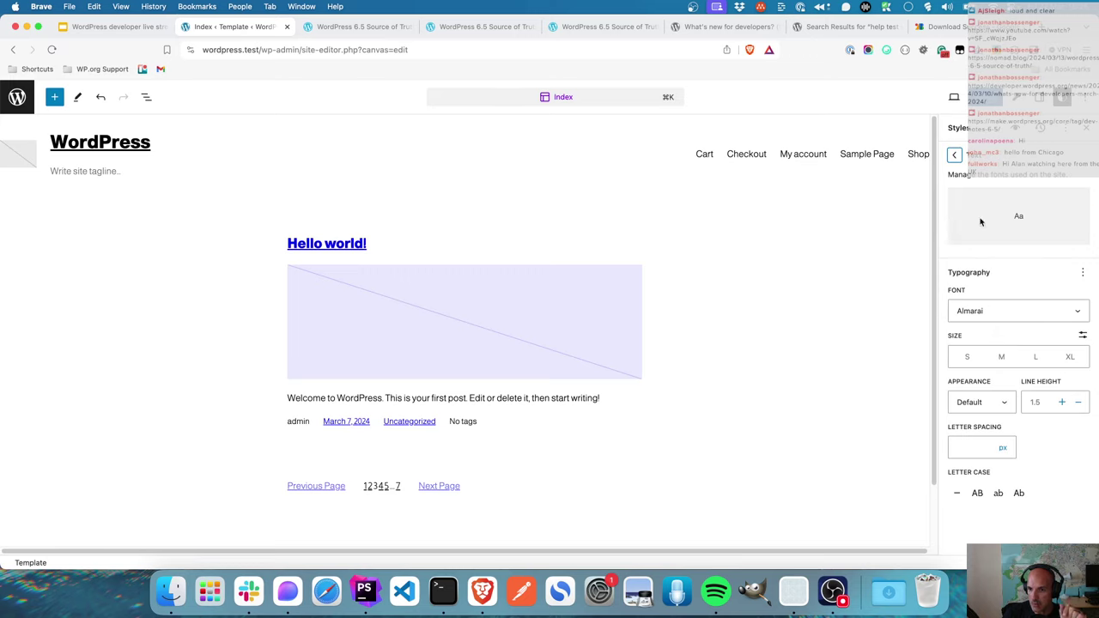
left_click(977, 309)
left_click(977, 310)
left_click(977, 310)
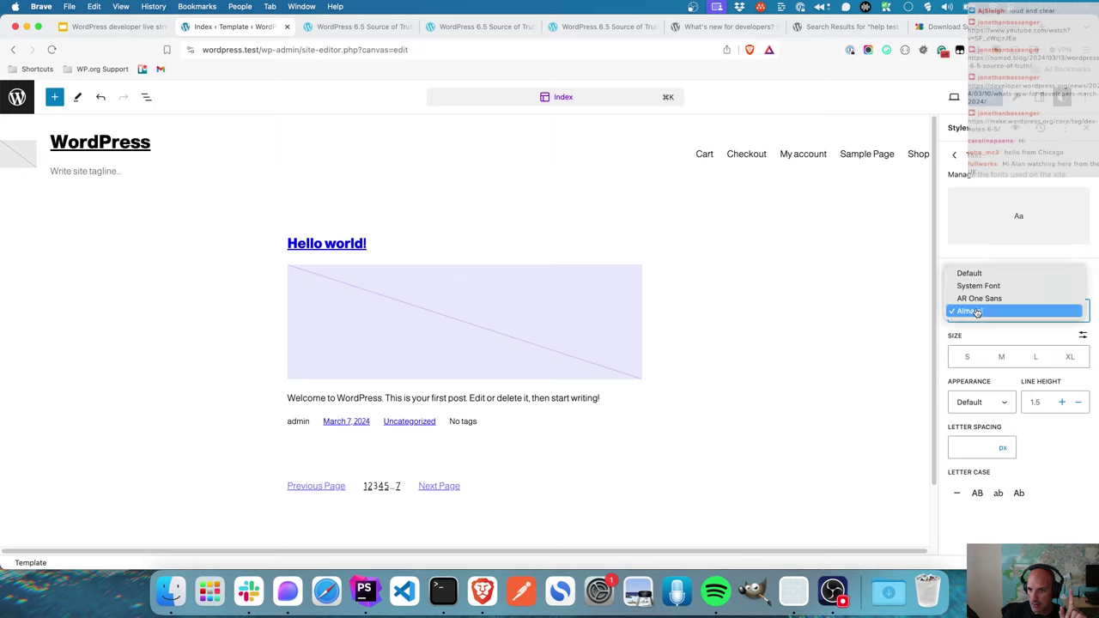
left_click(974, 311)
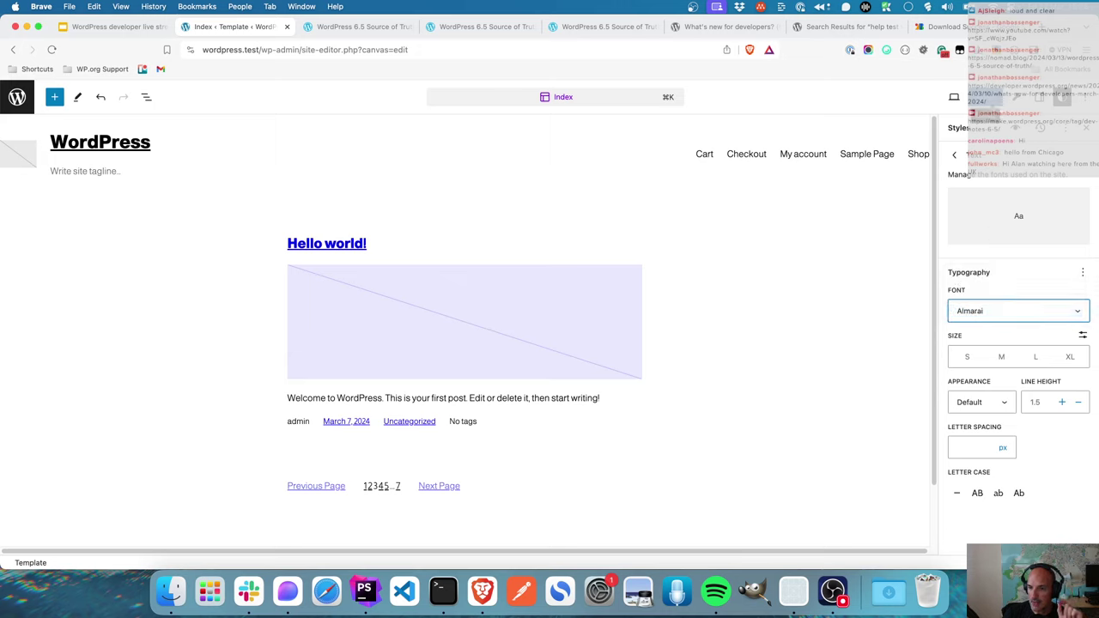
- Set the global Text element's font to AR One Sans and save the site changes
left_click(993, 317)
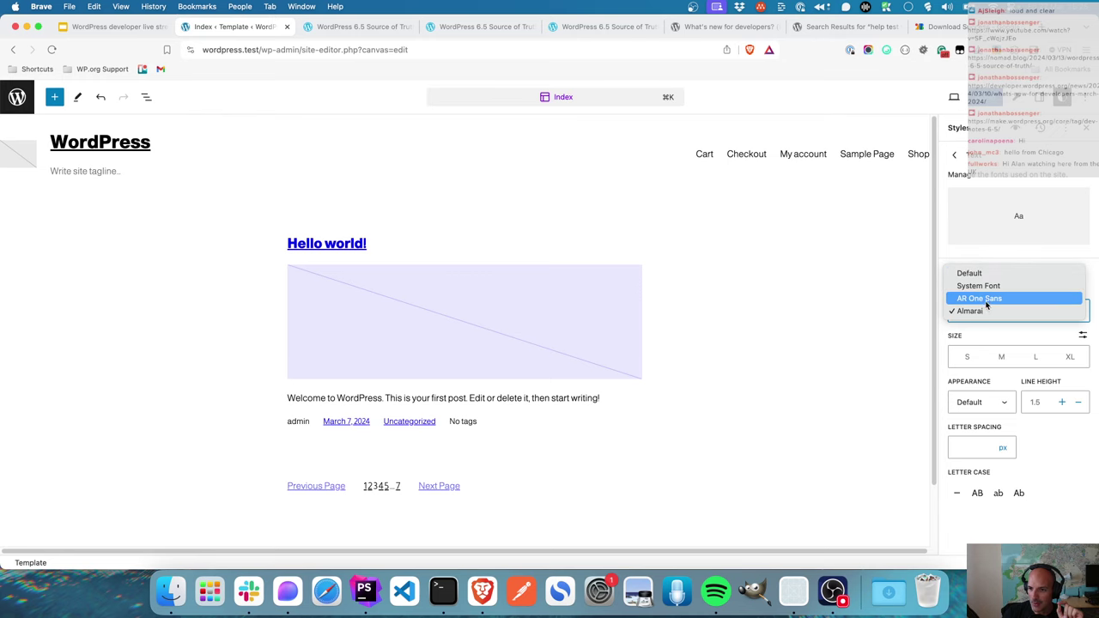
left_click(985, 301)
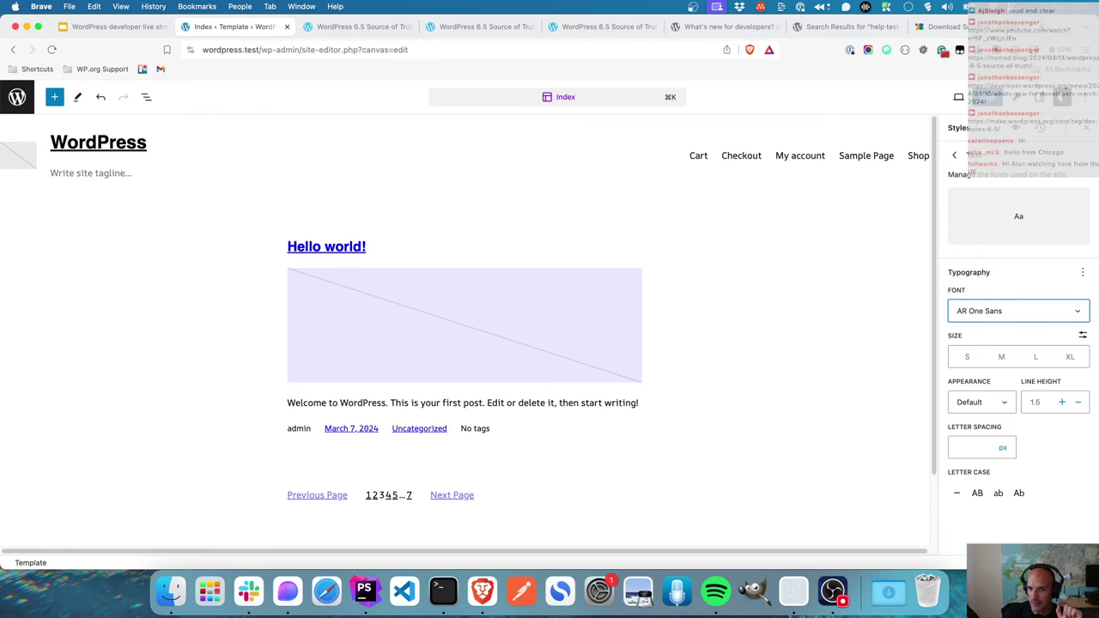
key("super+s")
key("super+s")
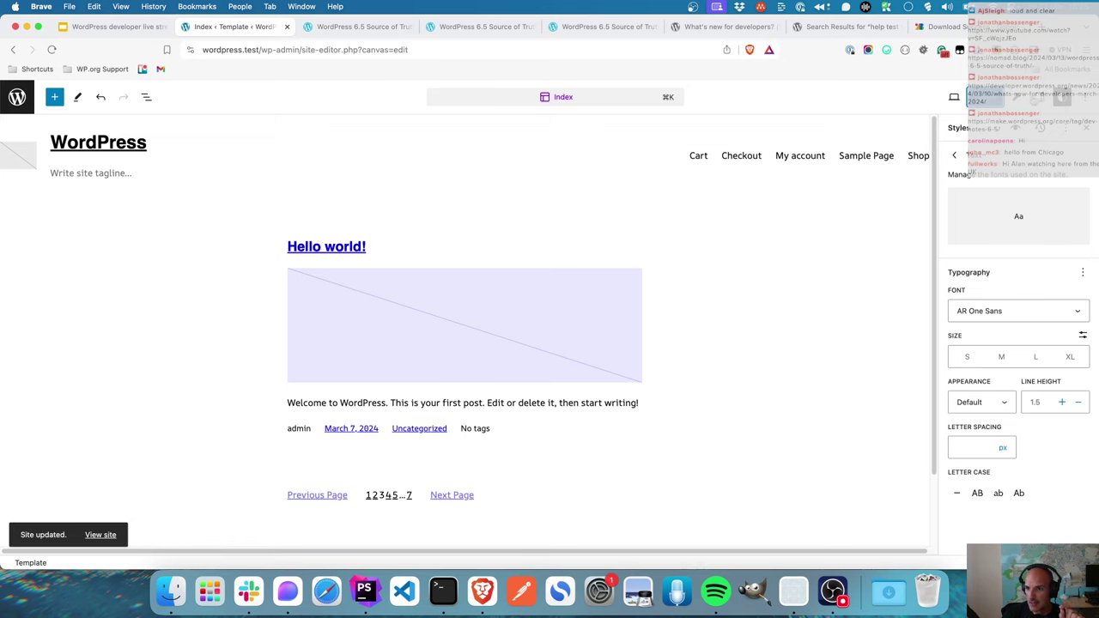
- Save the user changes to the current theme with Create Block Theme and reload the editor
left_click(1018, 97)
left_click(959, 161)
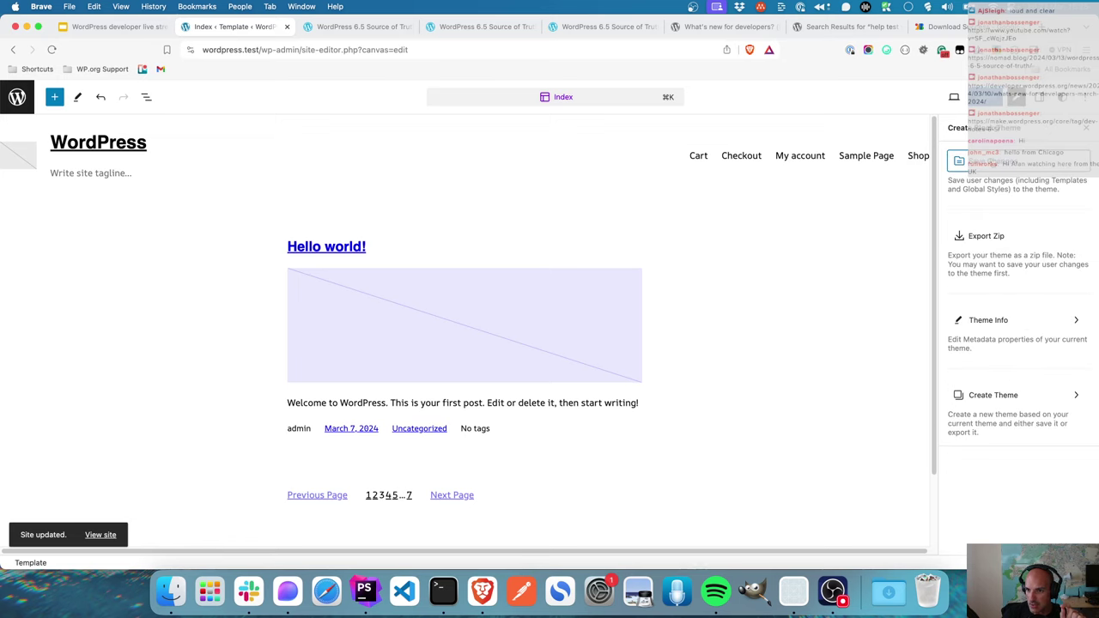
left_click(650, 115)
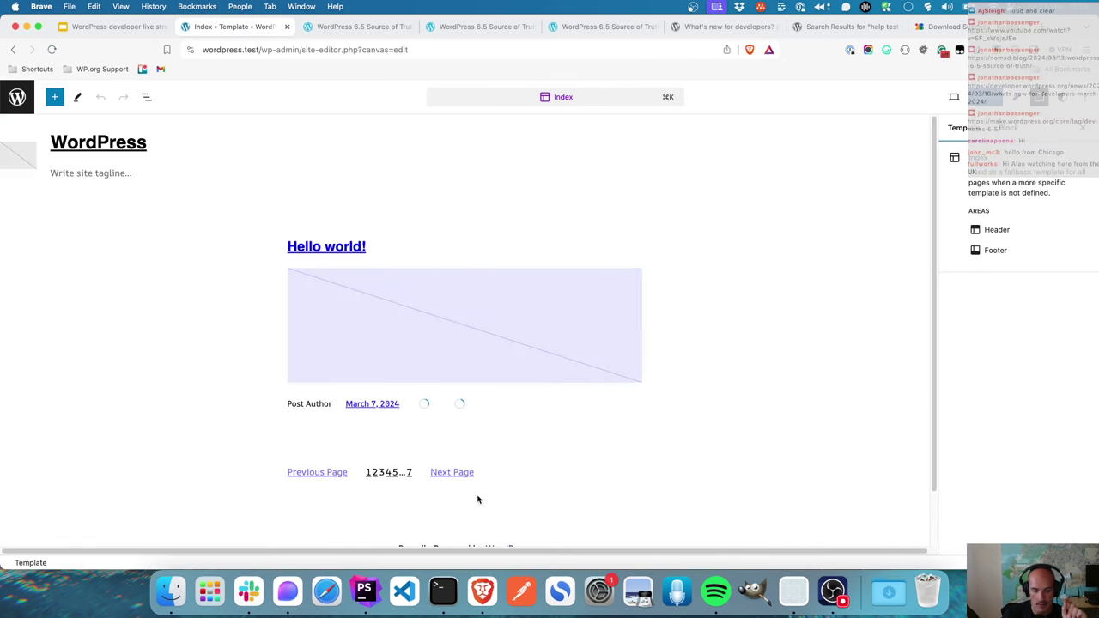
- Switch to PhpStorm and examine the AR One Sans font sources in the jonsawesomefontthing theme.json
left_click(364, 591)
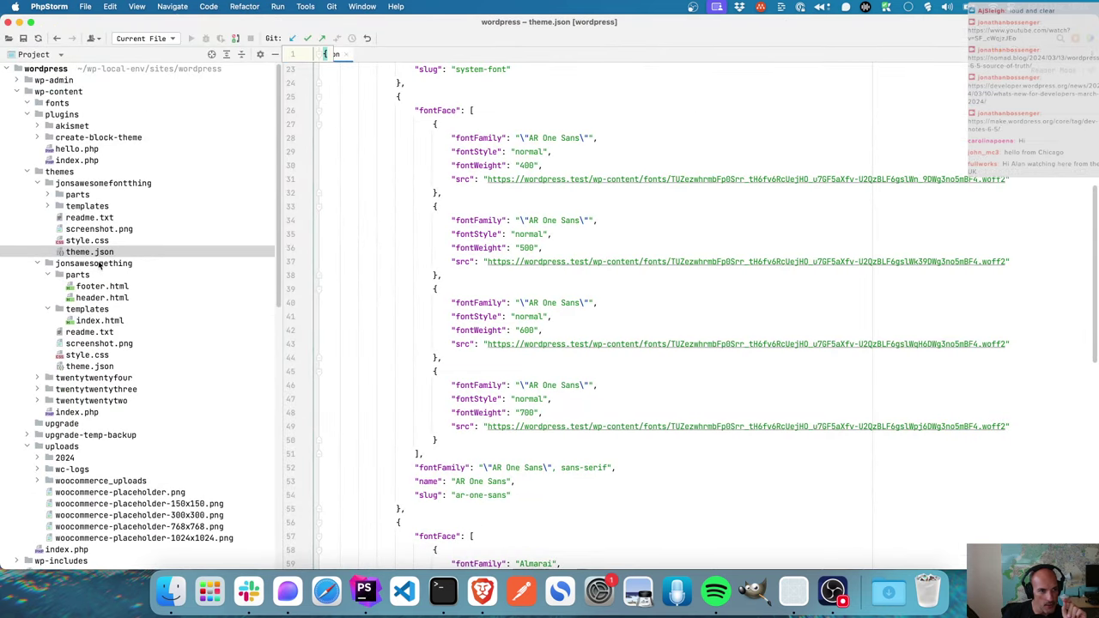
double_click(96, 253)
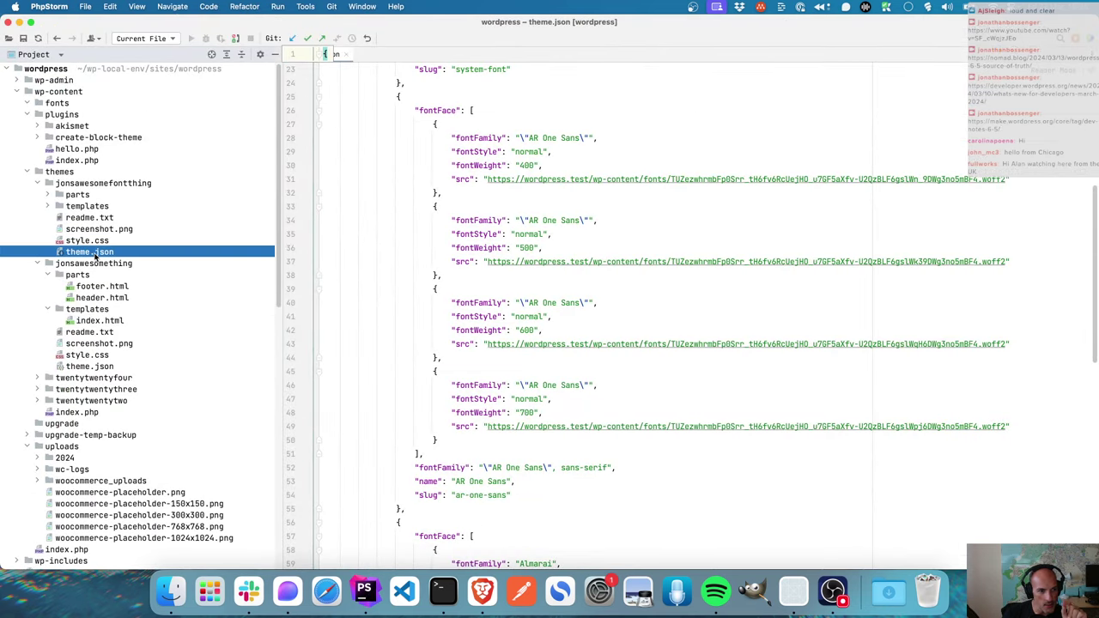
double_click(730, 262)
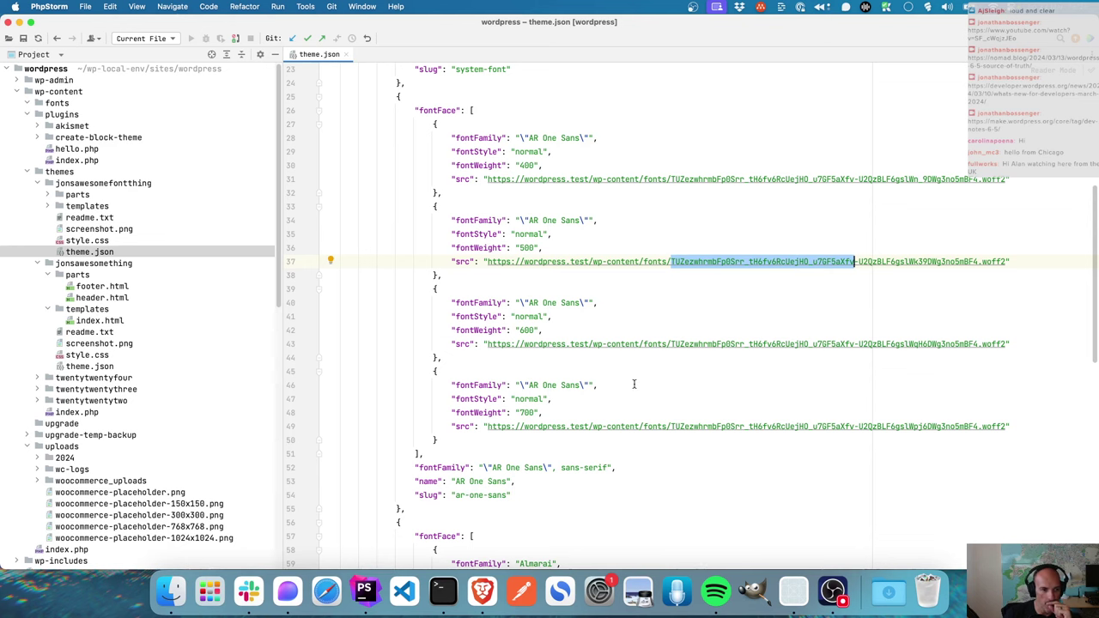
scroll(633, 383, "up", 5)
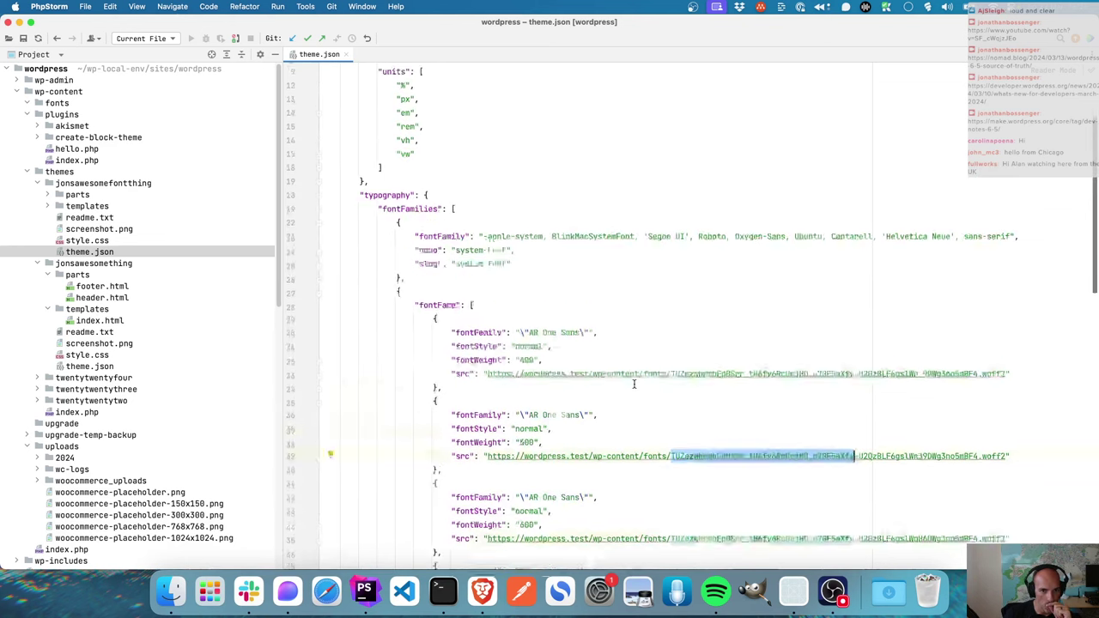
- Switch back to Brave and check the Create Block Theme and Manage Theme Fonts pages in the WordPress admin
left_click(485, 590)
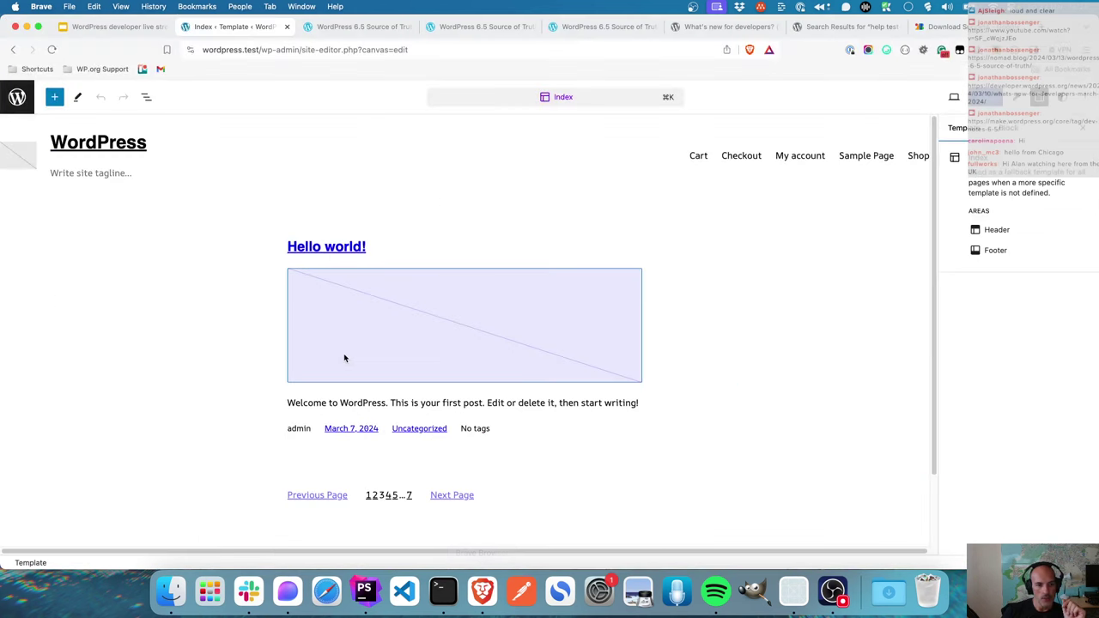
left_click(17, 97)
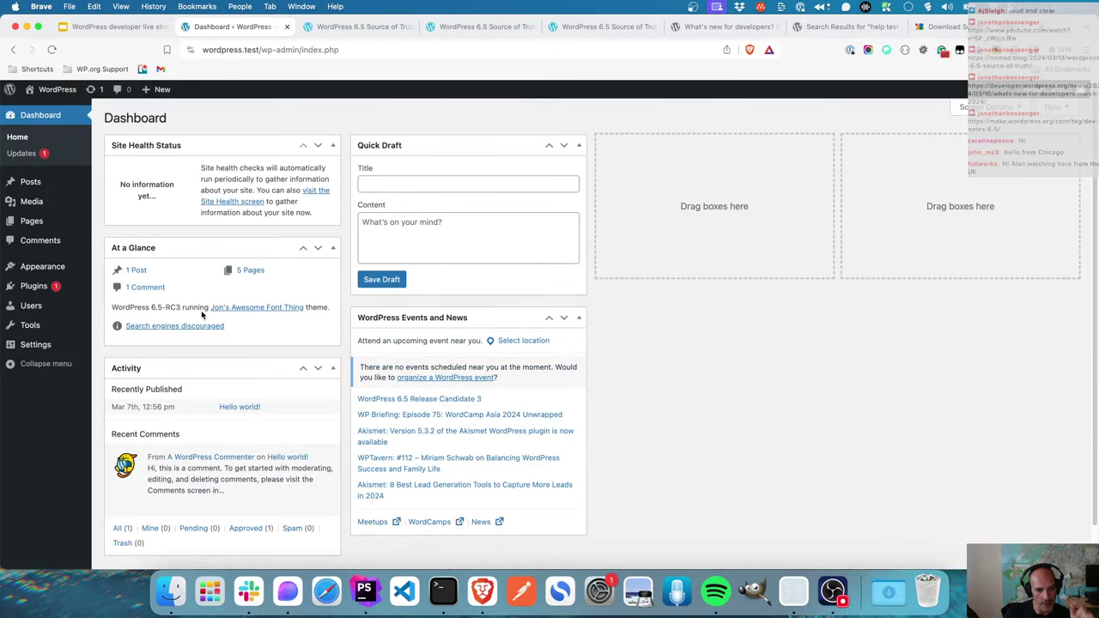
mouse_move(64, 267)
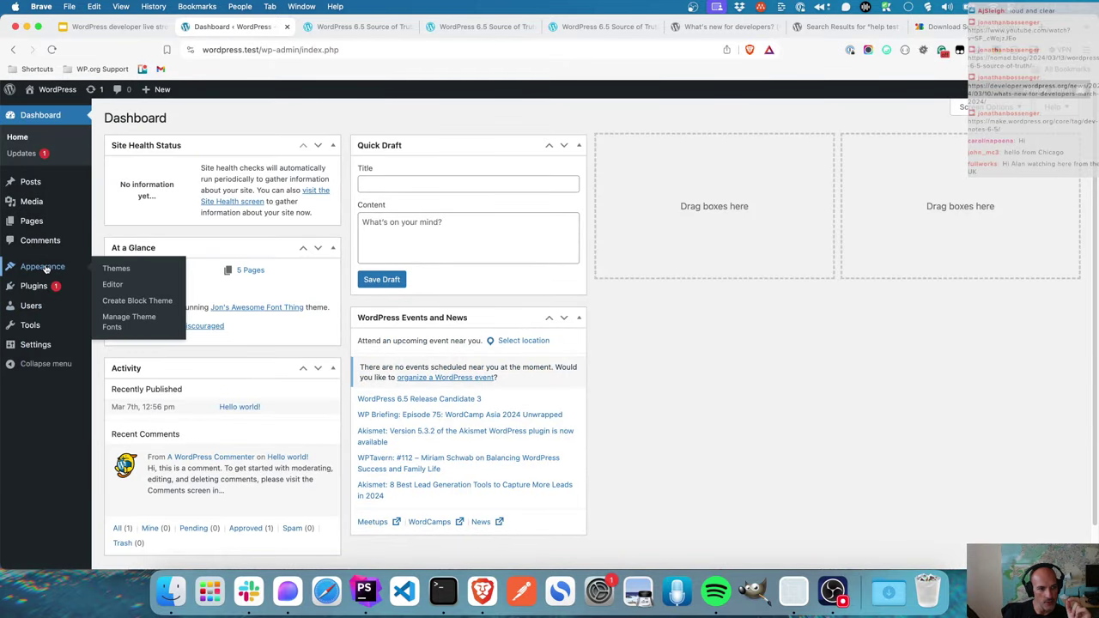
left_click(130, 302)
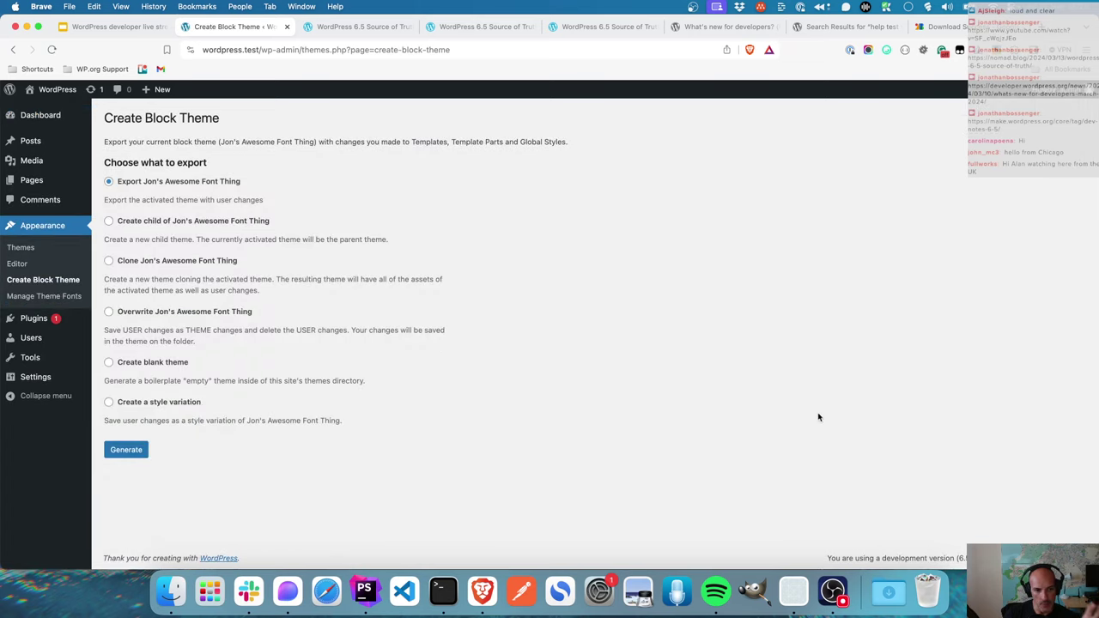
left_click(33, 298)
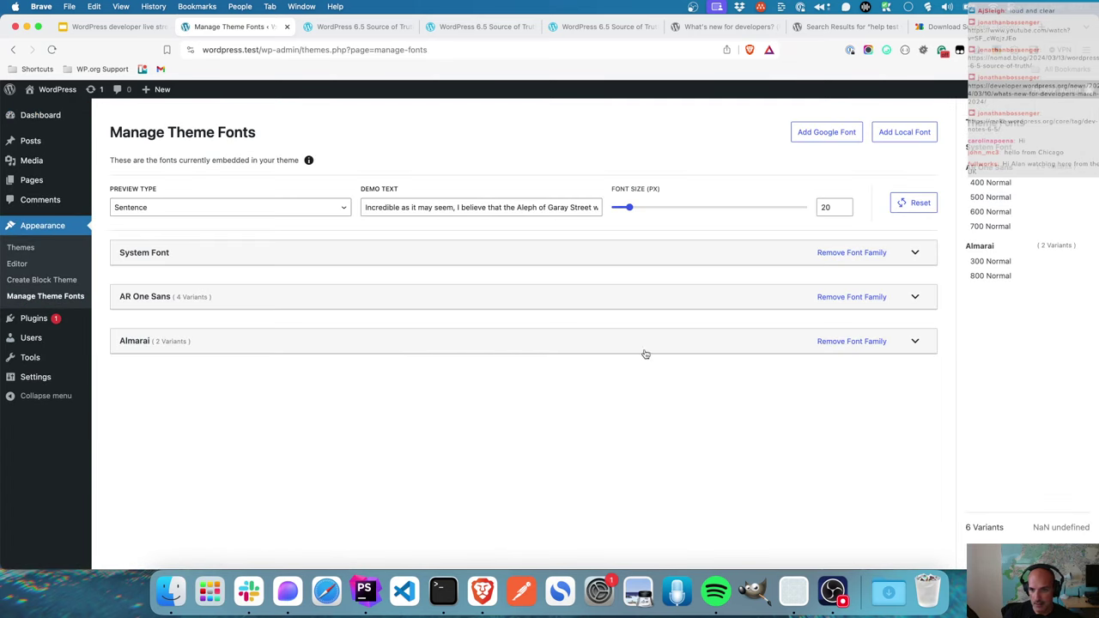
- Switch to PhpStorm and delete the jonsawesomefontthing and jonsawesomething theme directories
left_click(367, 587)
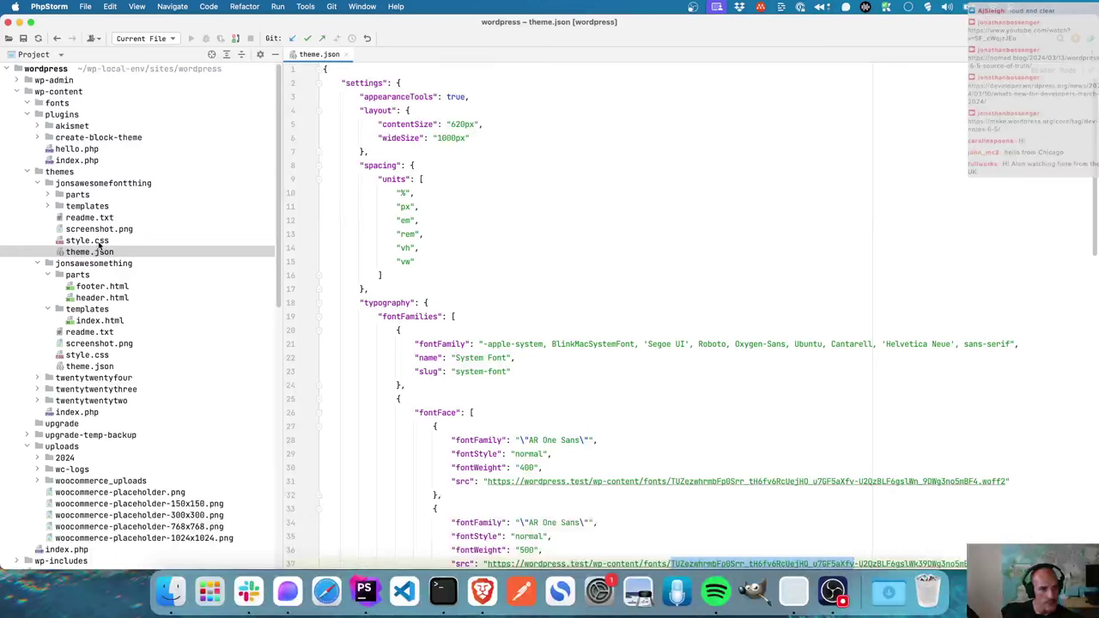
left_click(88, 183)
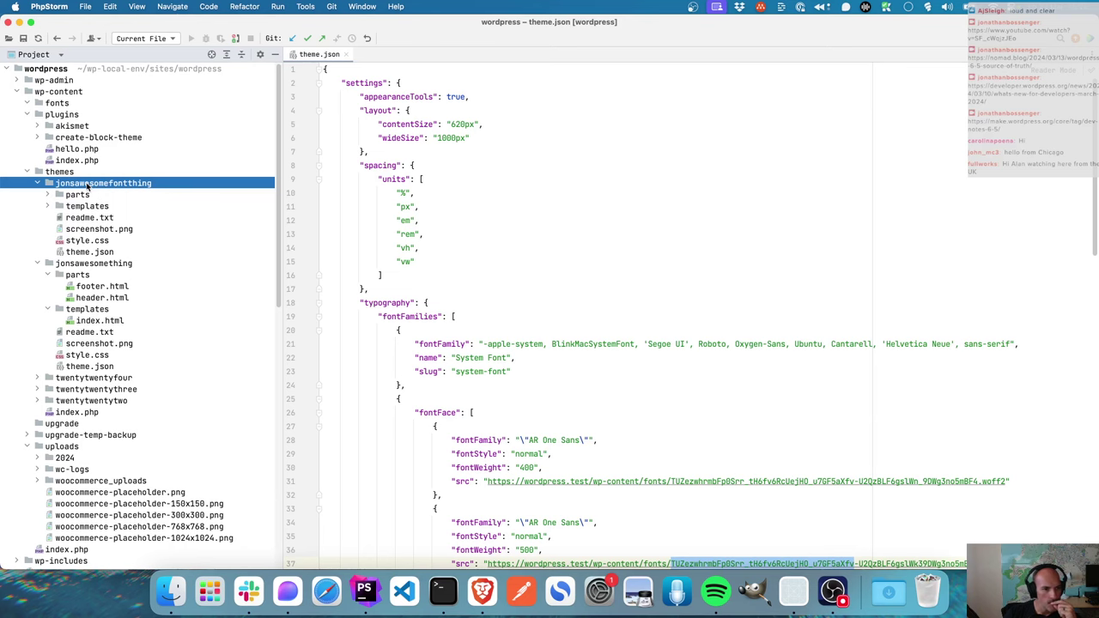
right_click(88, 186)
left_click(129, 404)
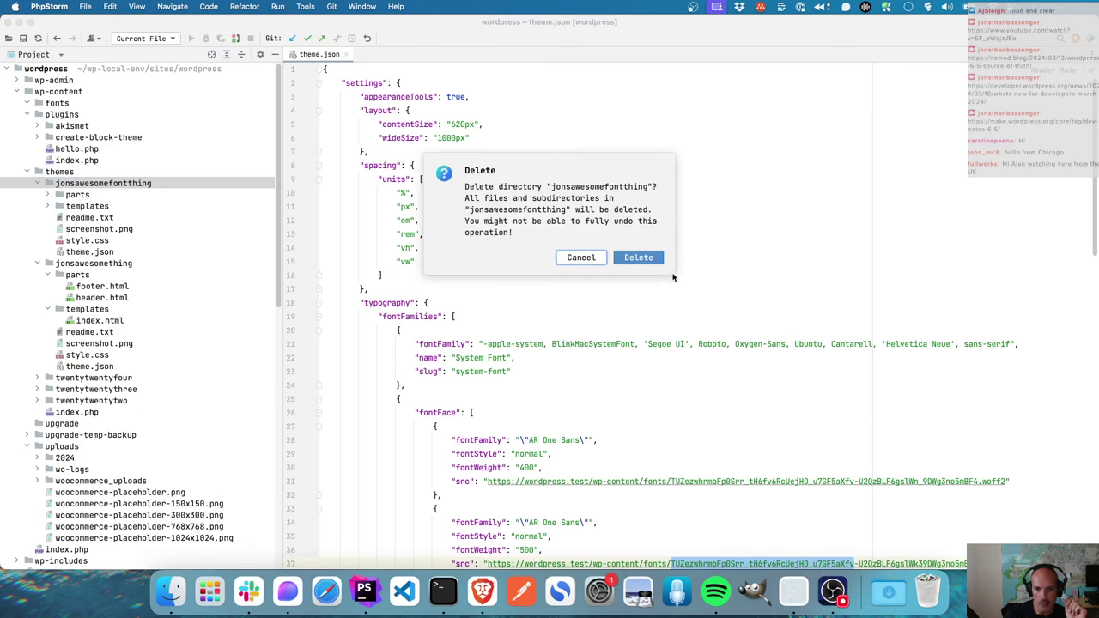
left_click(644, 260)
right_click(104, 187)
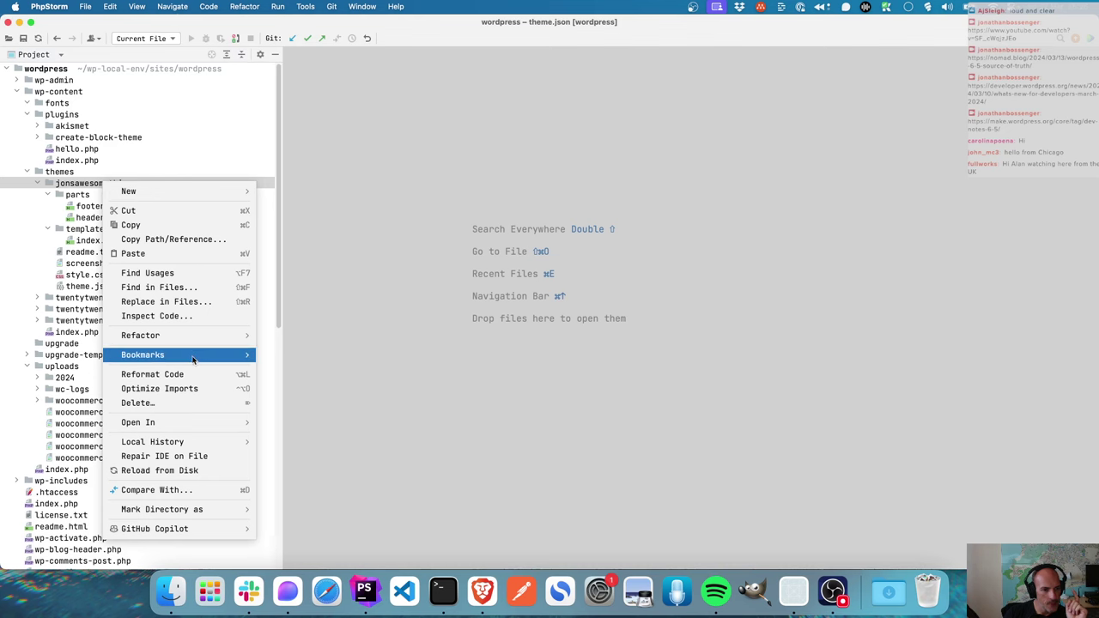
left_click(200, 402)
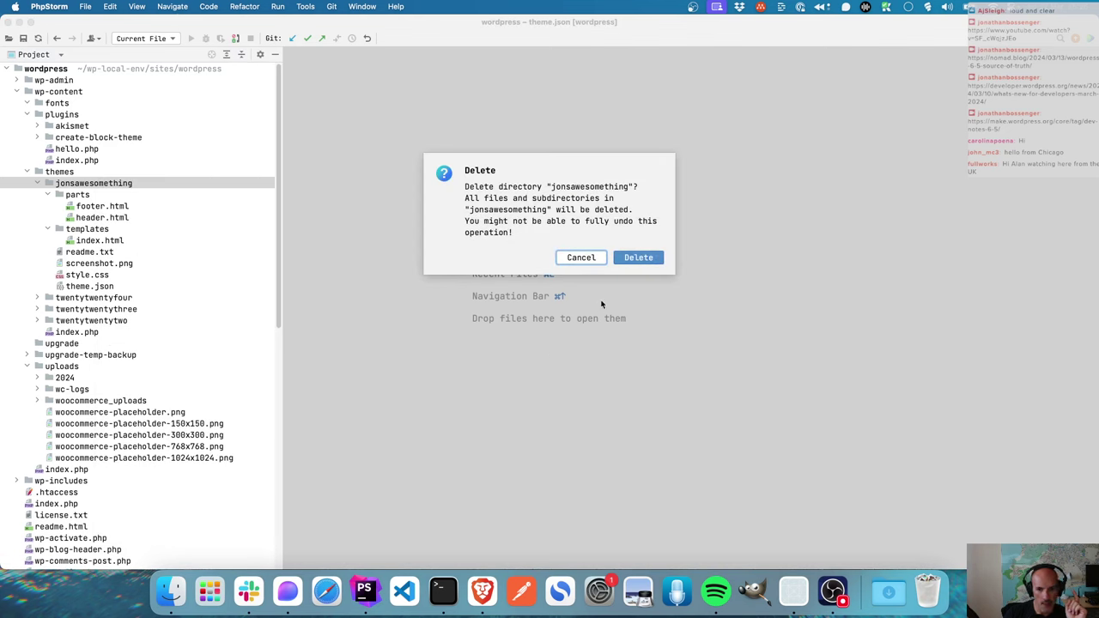
left_click(636, 259)
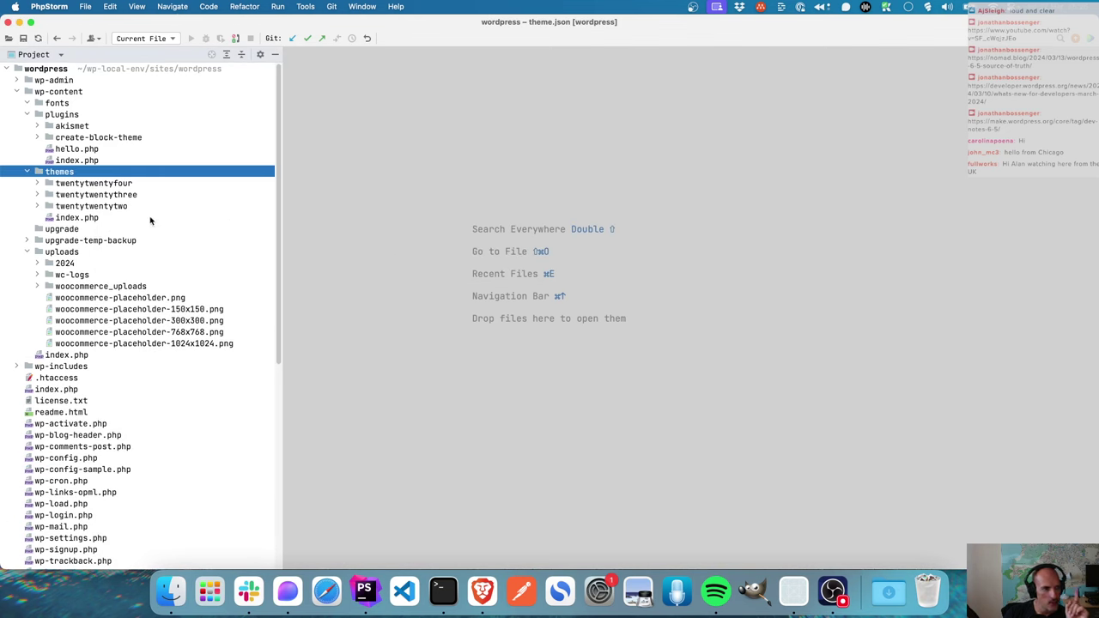
- Switch back to Brave, activate the Twenty Twenty-Four theme, and open its Manage Theme Fonts page
left_click(482, 590)
left_click(44, 236)
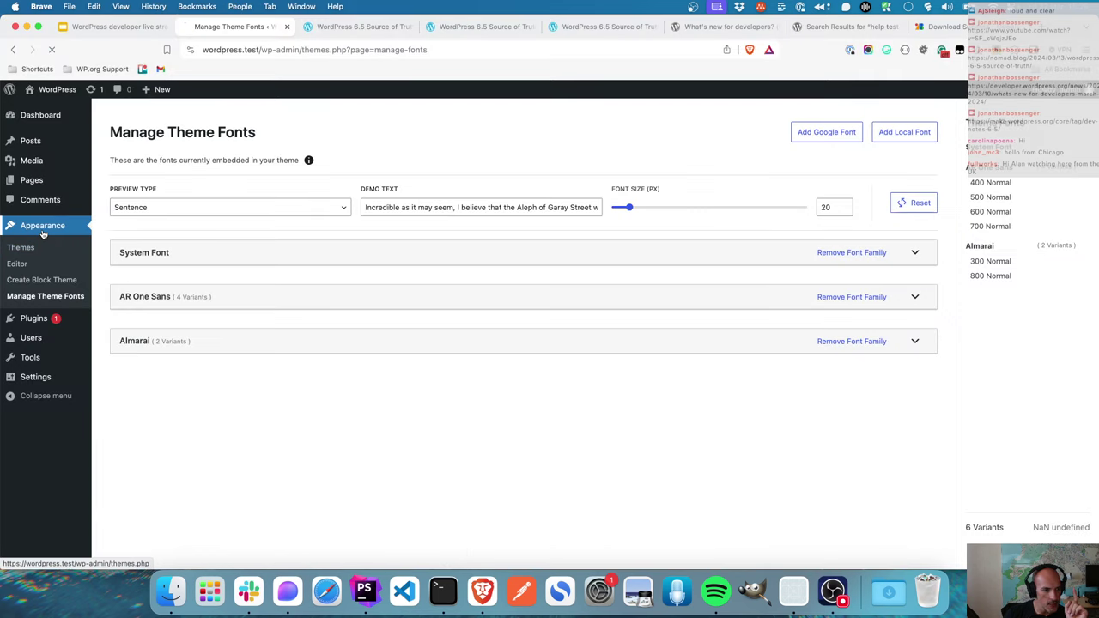
mouse_move(417, 256)
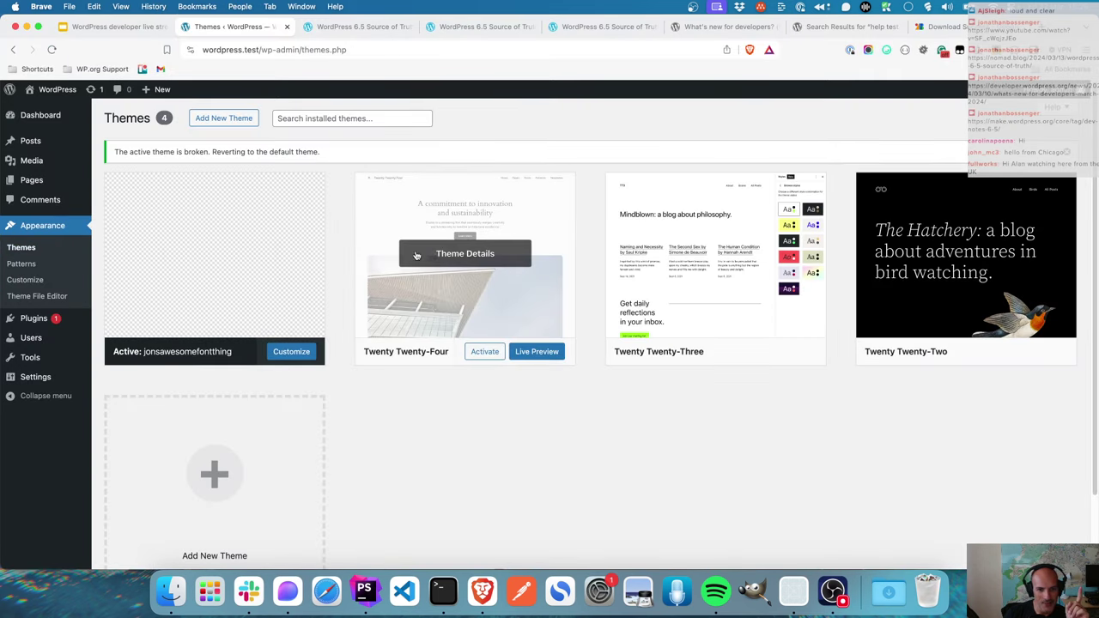
left_click(484, 352)
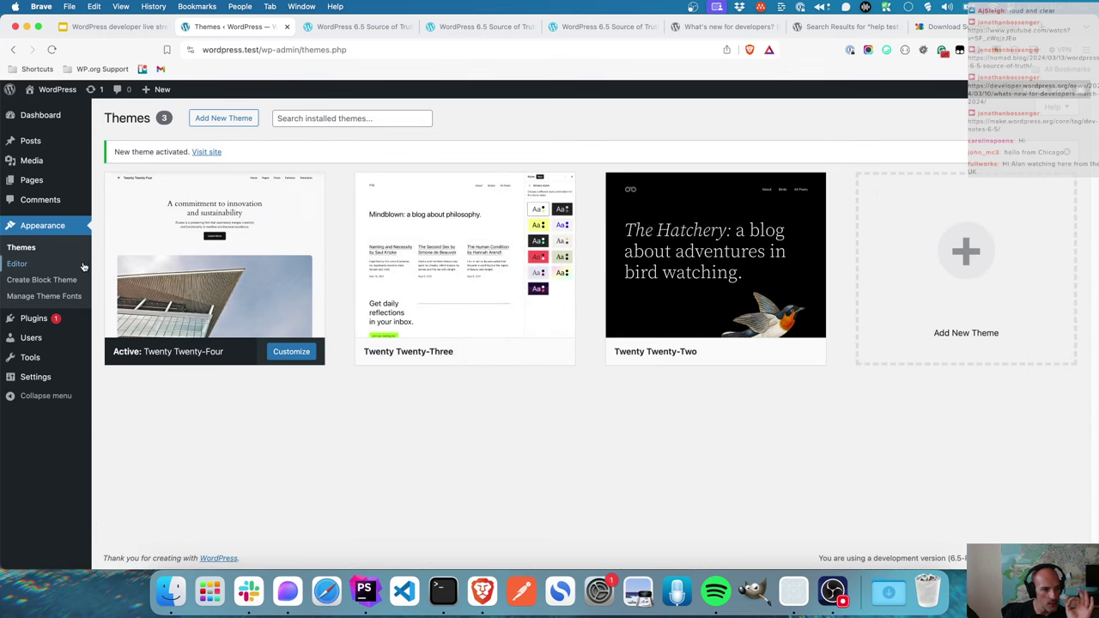
left_click(44, 295)
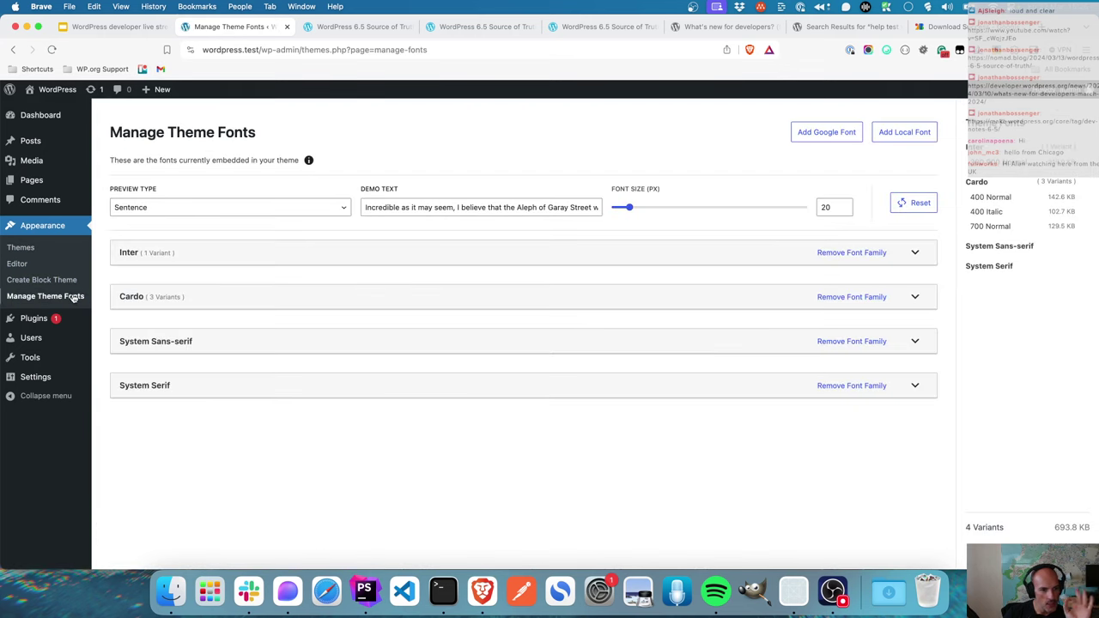
- Open the site editor's Styles, preview the Ember style variation, and switch back to Default
left_click(47, 226)
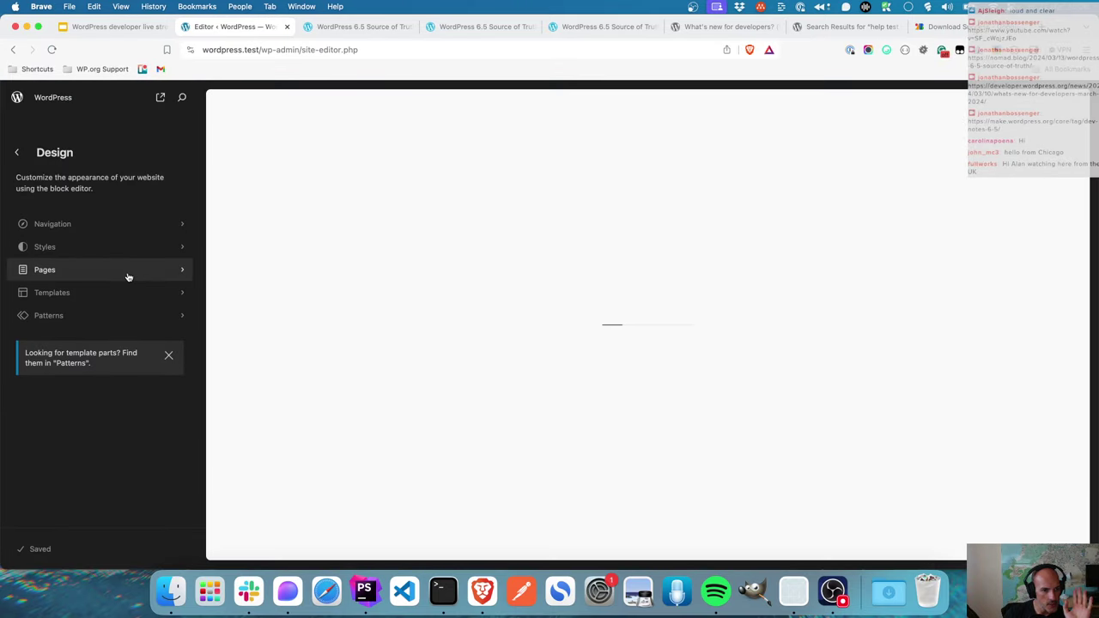
left_click(128, 249)
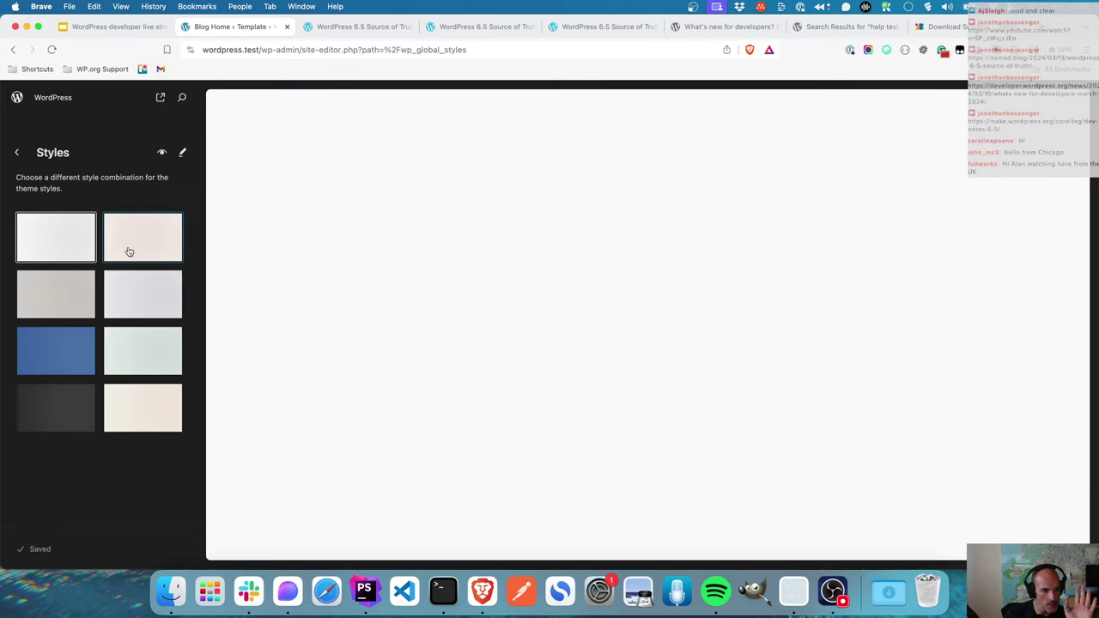
left_click(17, 156)
left_click(182, 248)
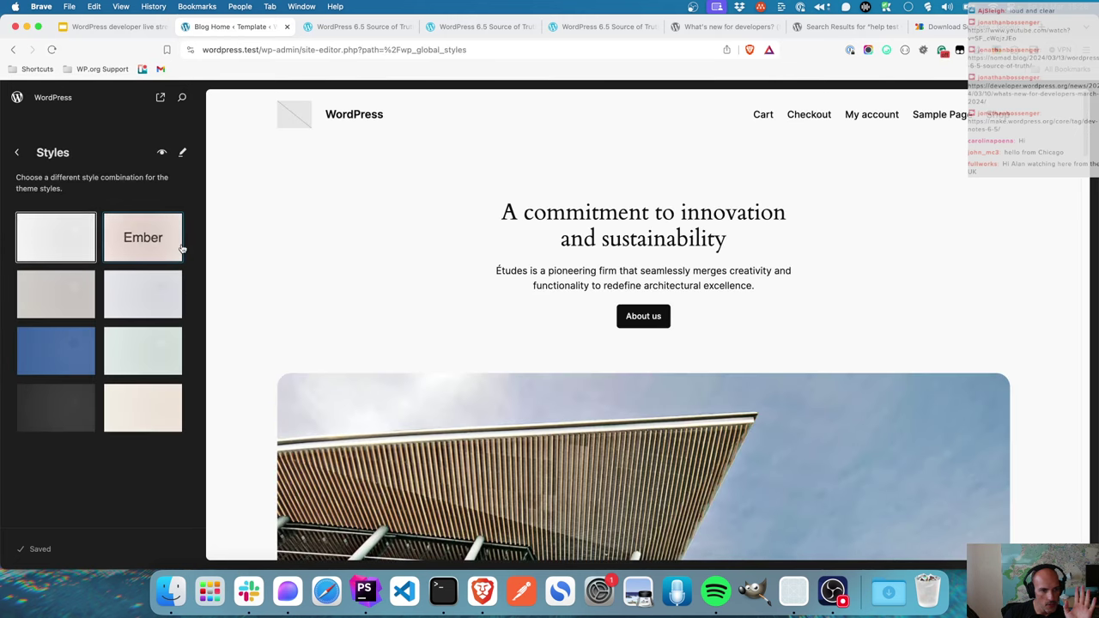
left_click(18, 156)
left_click(52, 247)
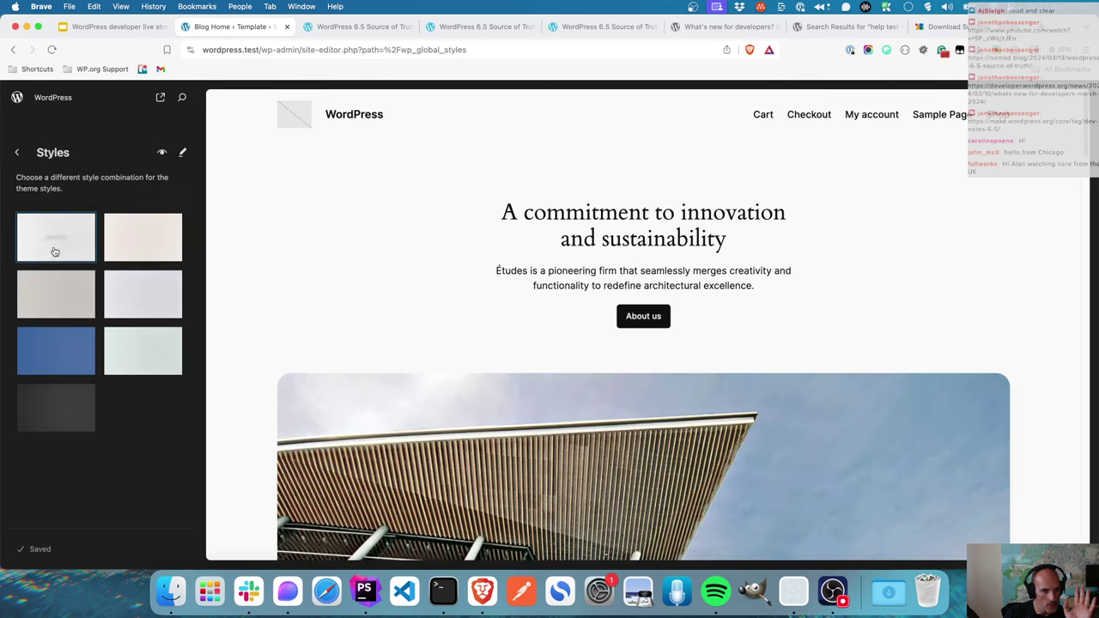
left_click(18, 157)
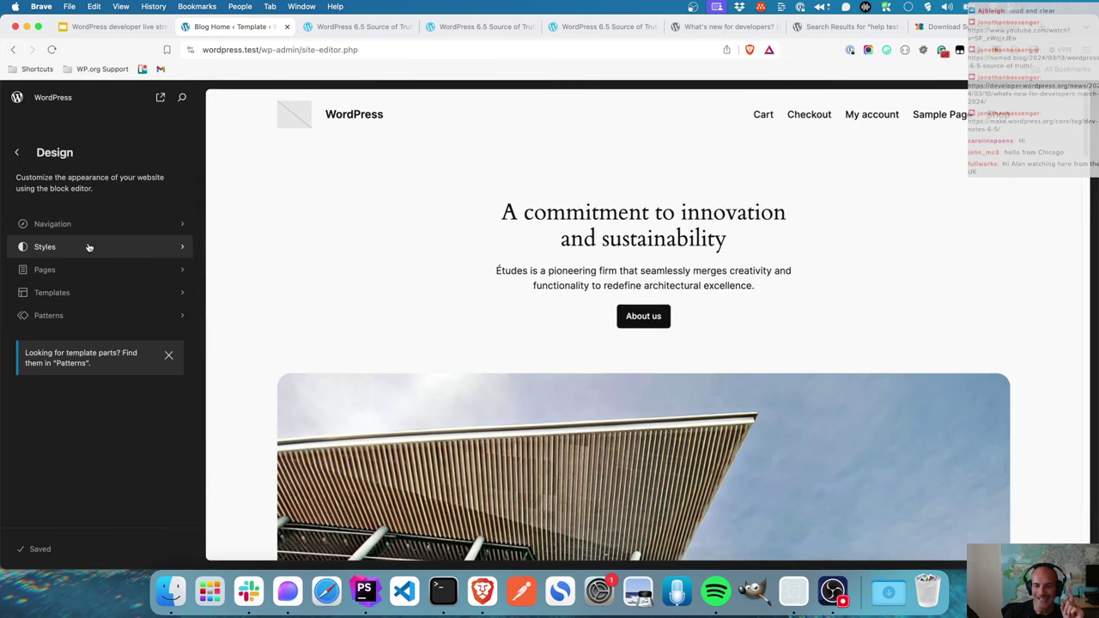
left_click(46, 248)
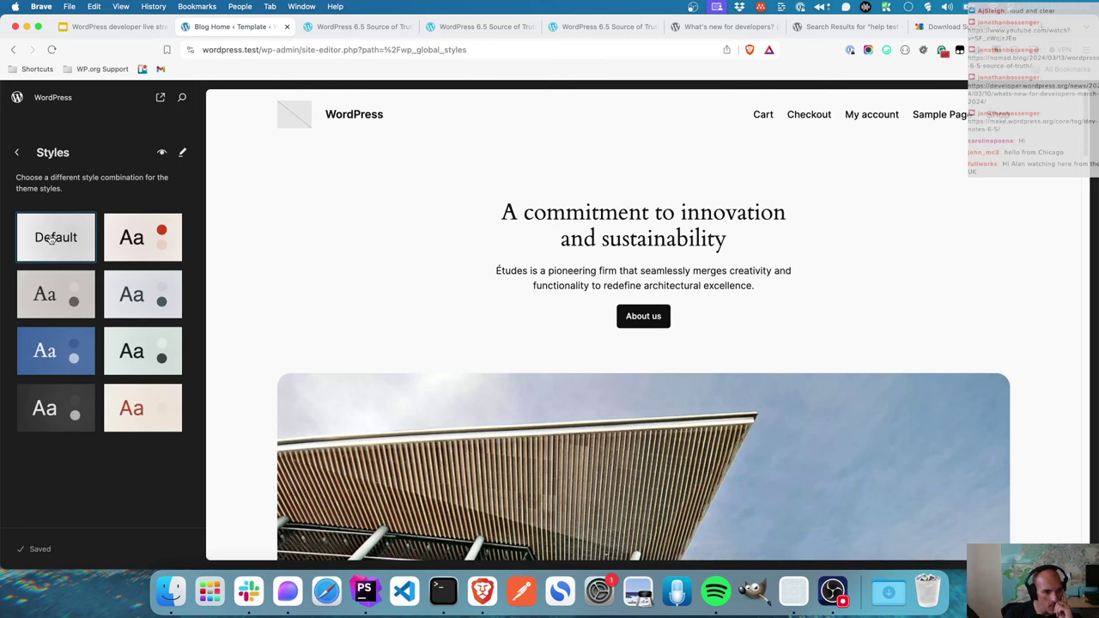
left_click(140, 237)
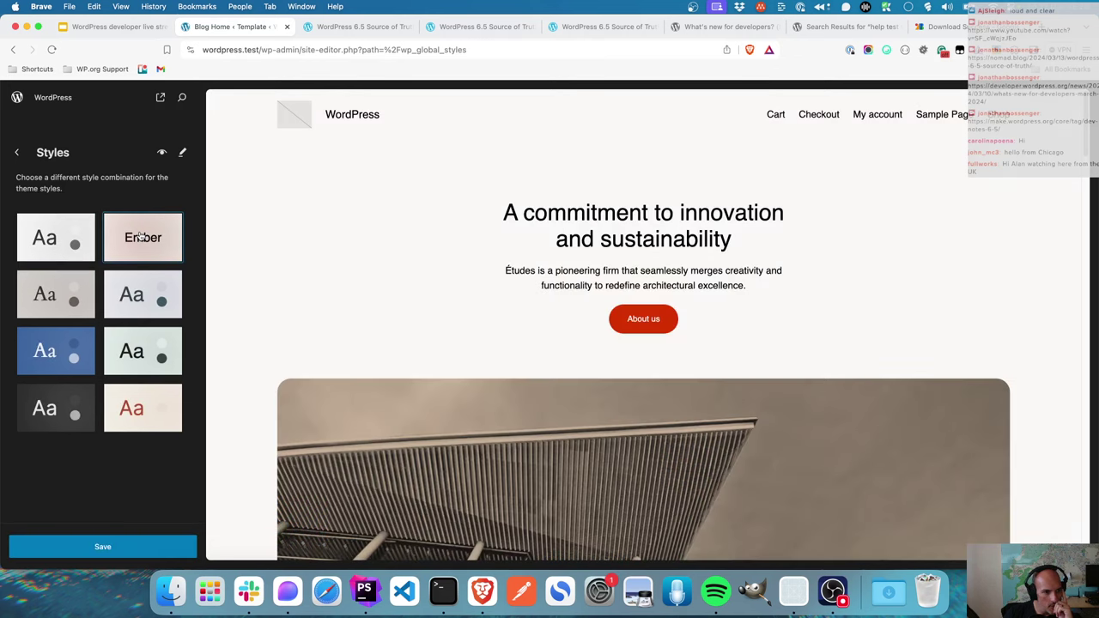
left_click(53, 239)
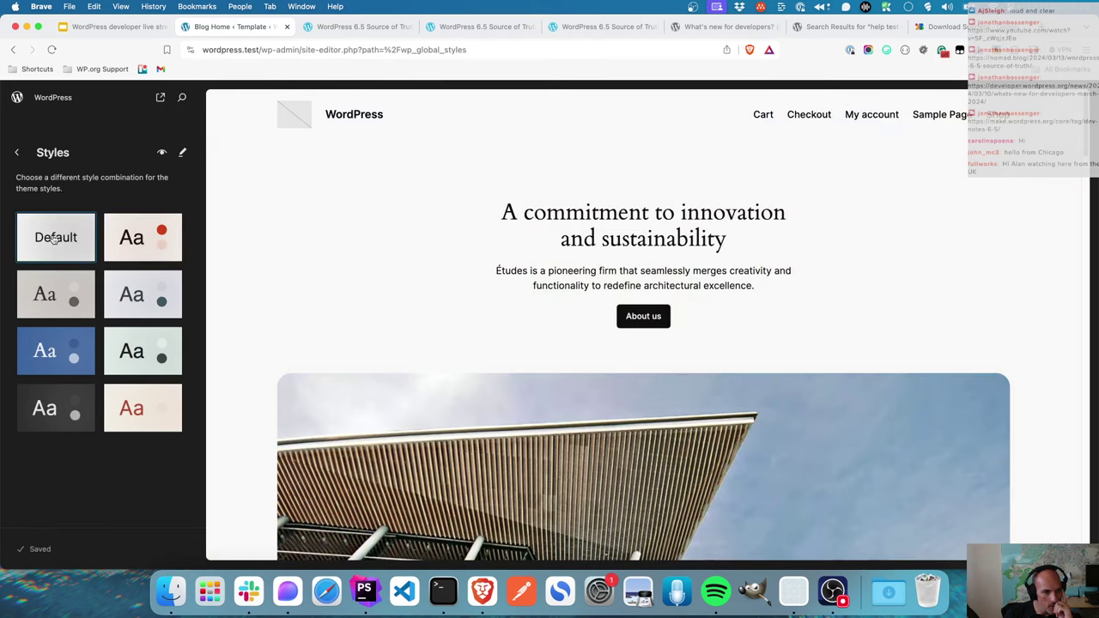
- Leave the site editor for the WordPress dashboard and open the Create Block Theme page
left_click(179, 151)
left_click(5, 96)
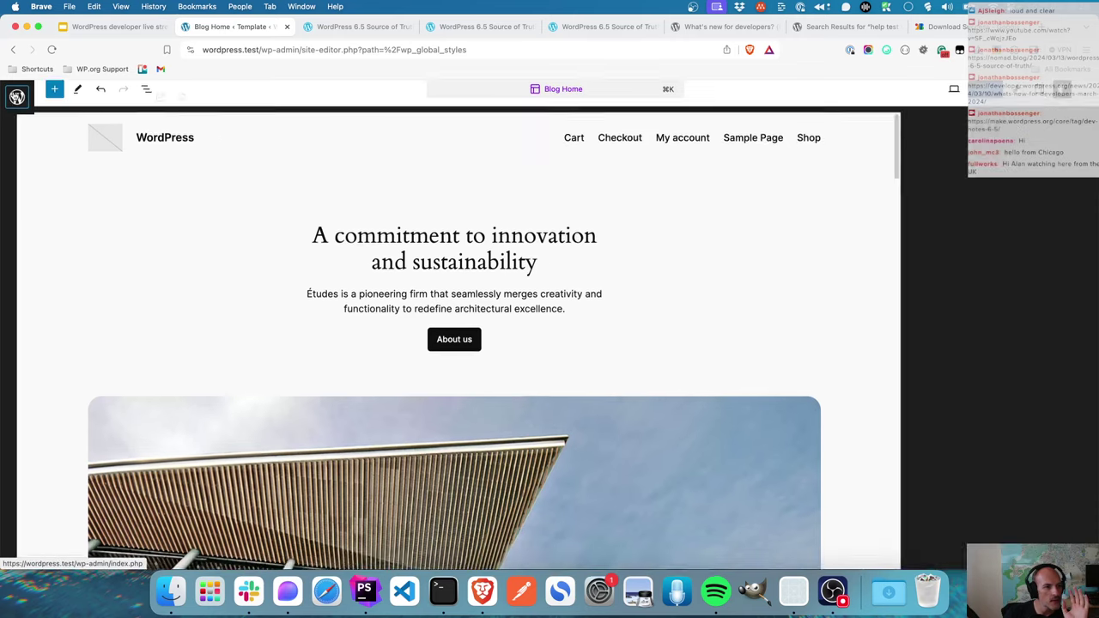
left_click(17, 92)
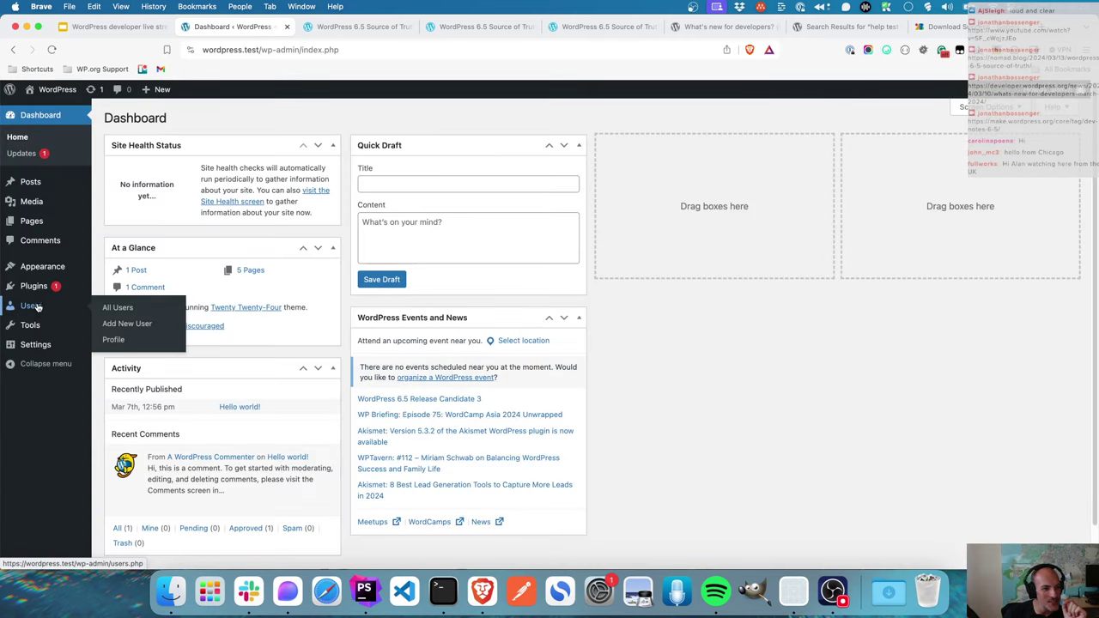
mouse_move(39, 267)
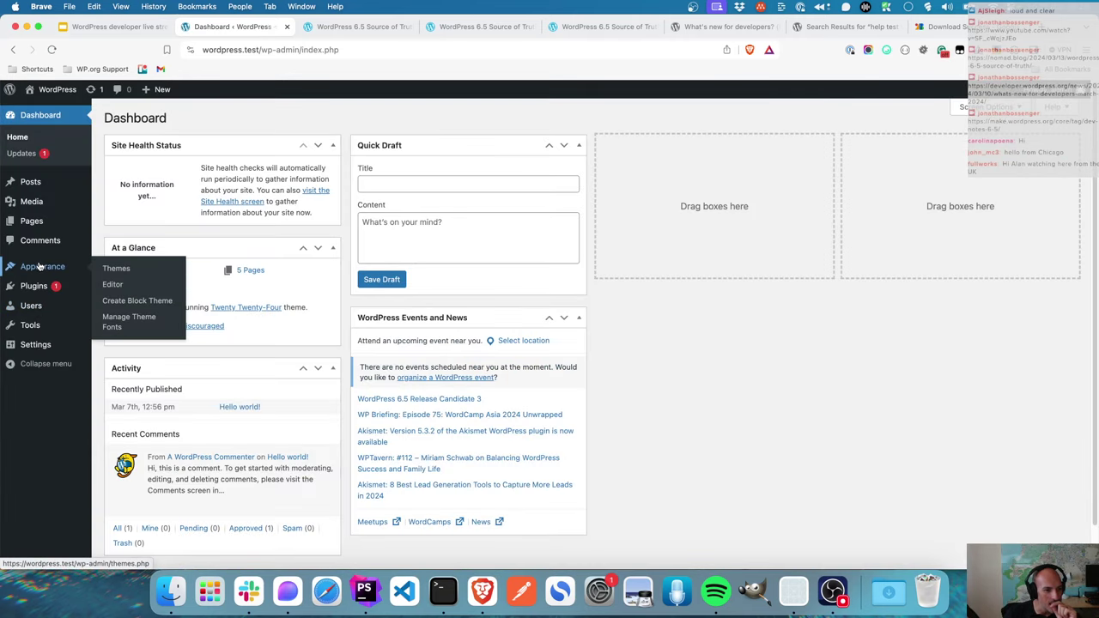
left_click(123, 302)
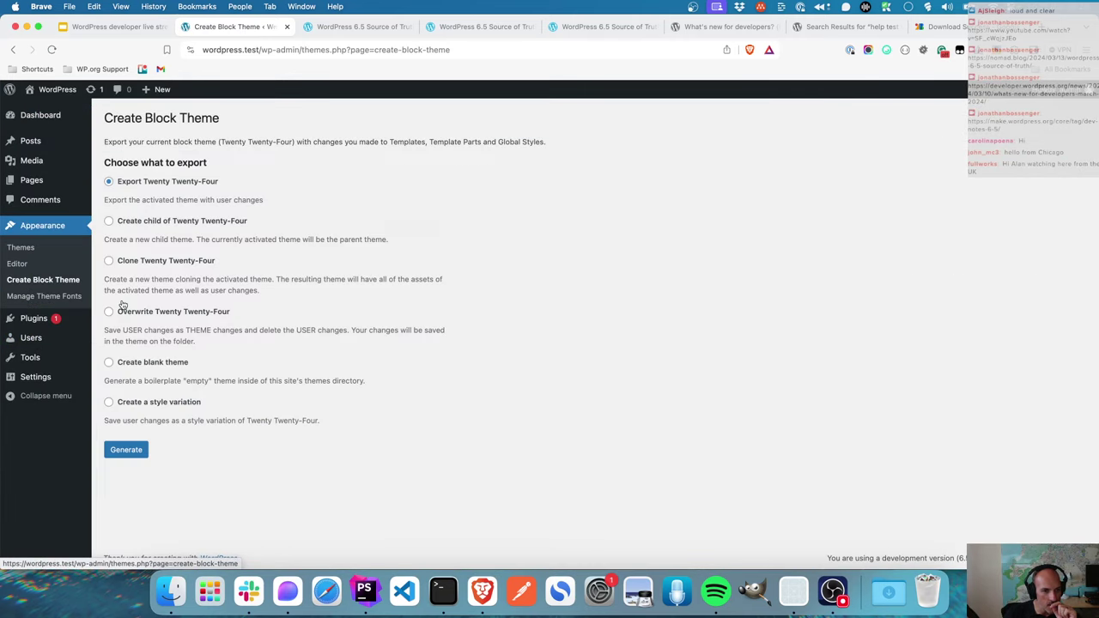
- Generate a blank theme named "Jon's Awesome Thing", using the same text as its description
left_click(109, 363)
left_click(529, 218)
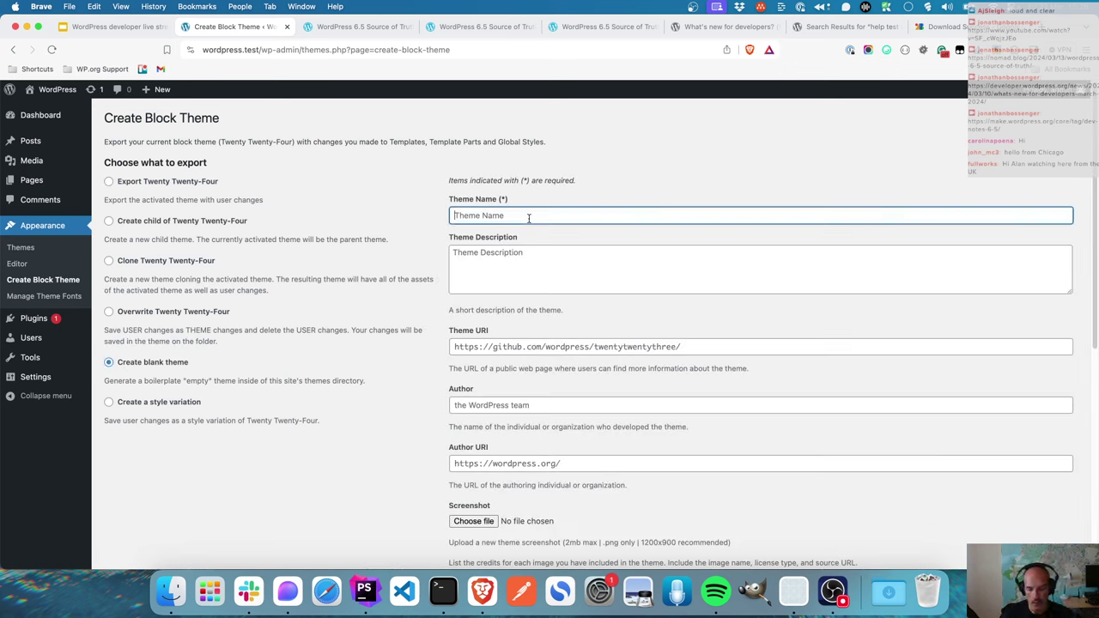
type("Jon's ")
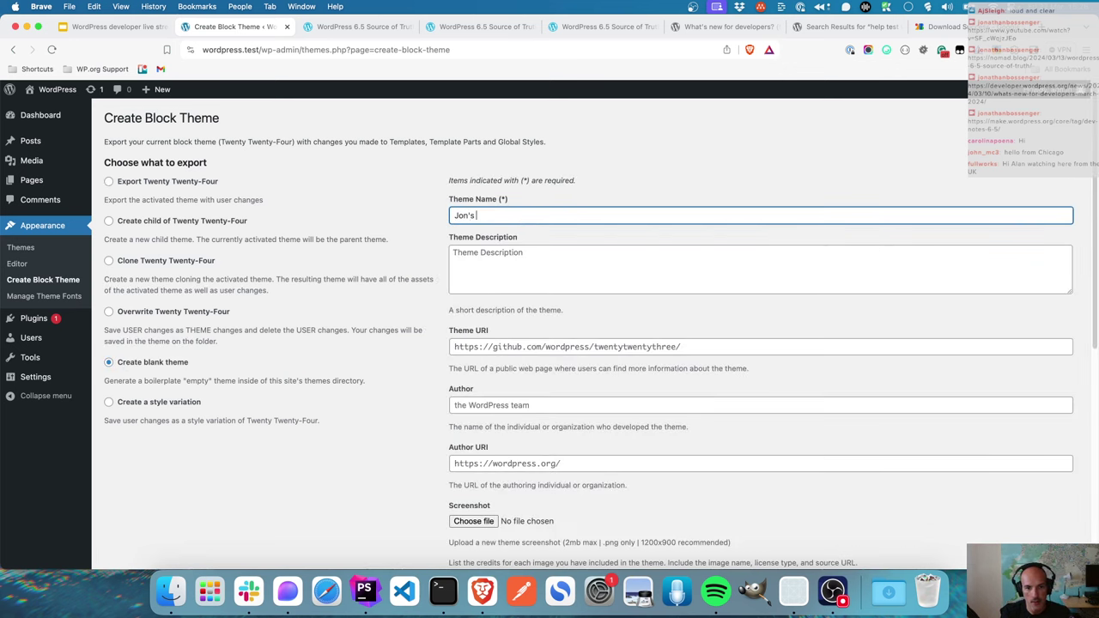
type("Awesome Thing")
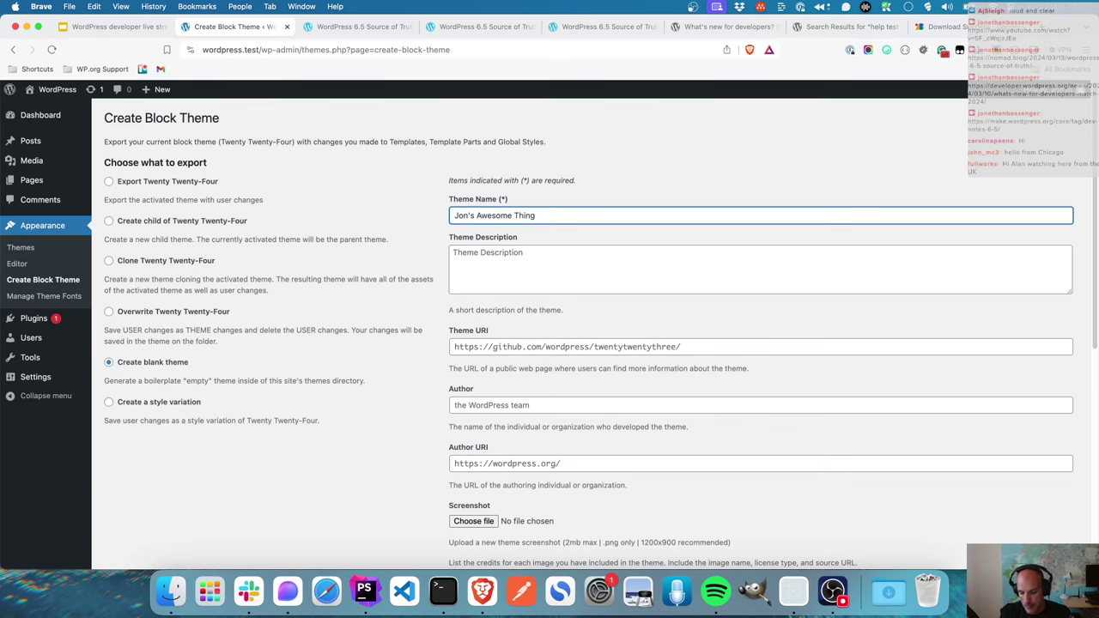
key("super+a")
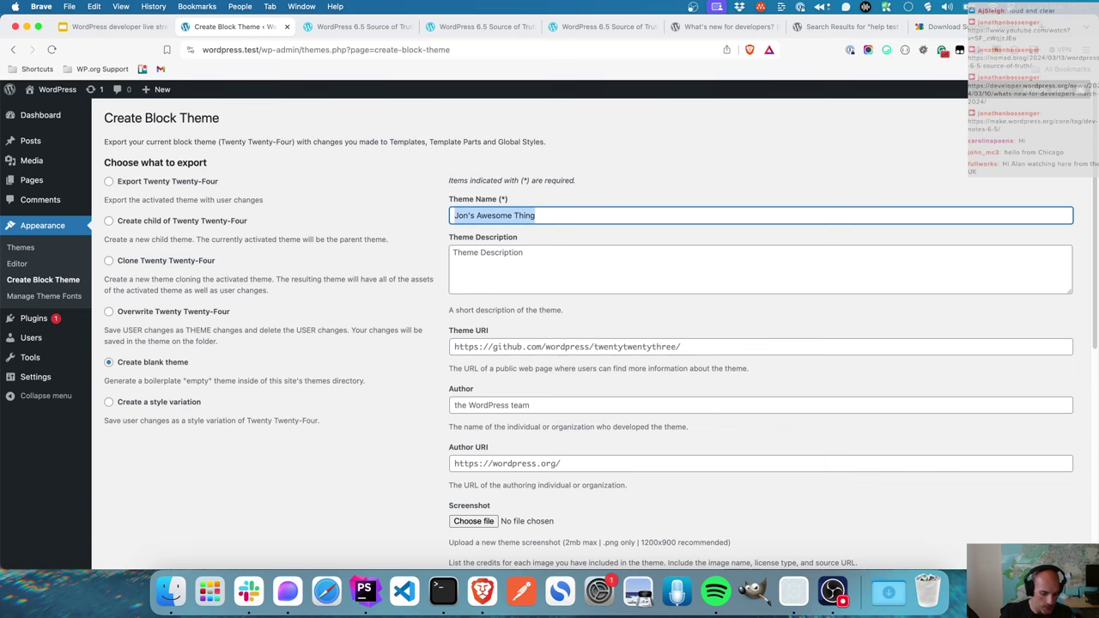
key("super+c")
key("Tab")
key("super+v")
scroll(486, 415, "down", 5)
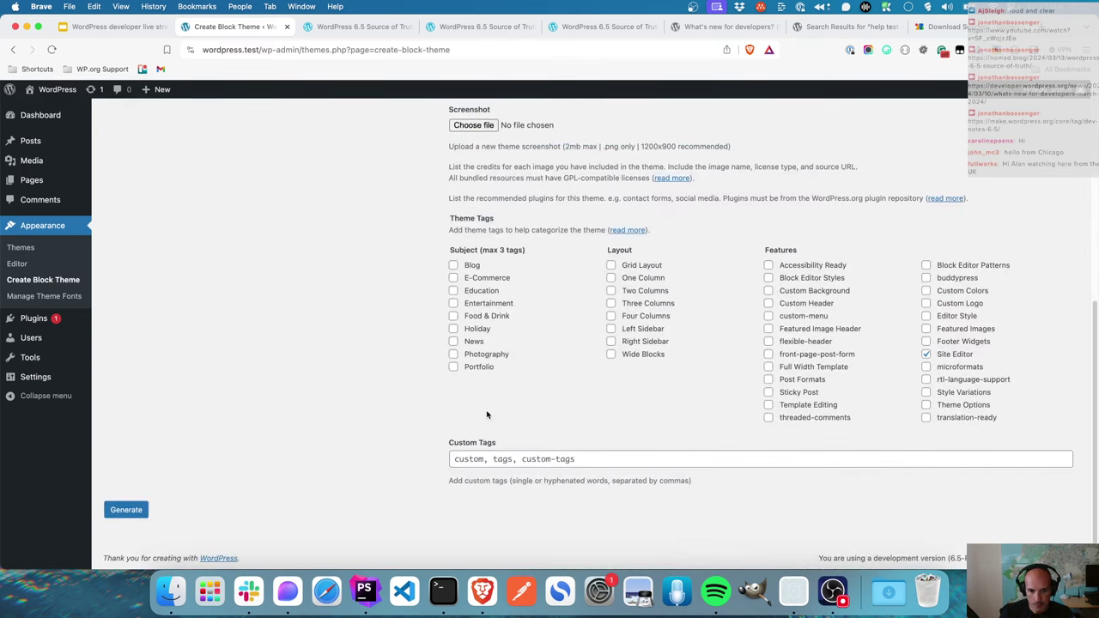
left_click(136, 512)
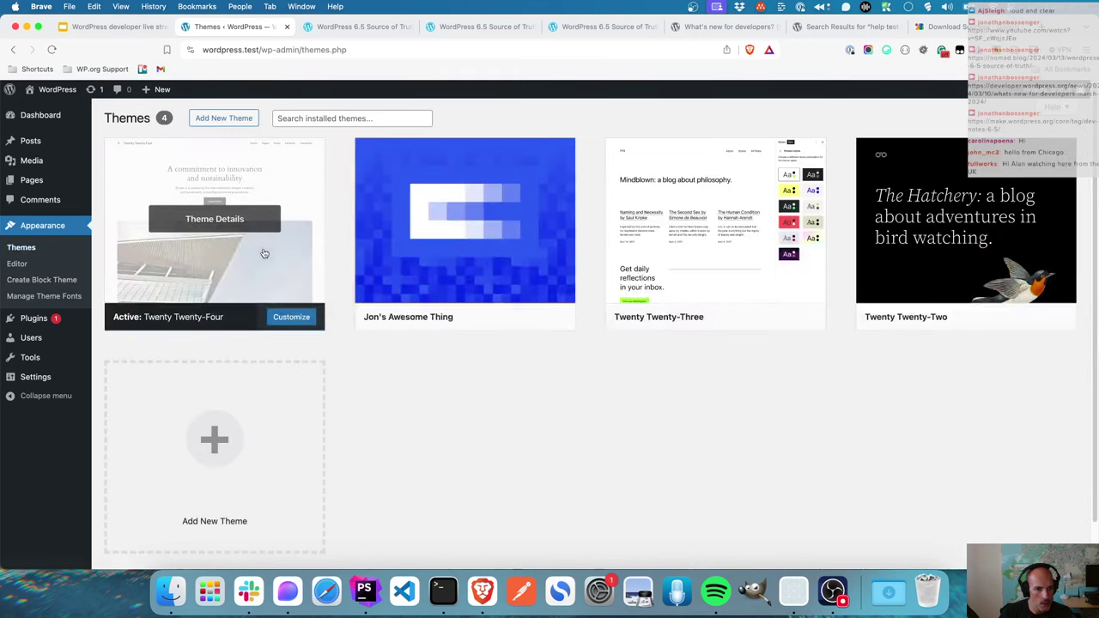
- Activate the Jon's Awesome Thing theme and add the Google font Allerta Stencil to it in weight 400 Normal
mouse_move(477, 316)
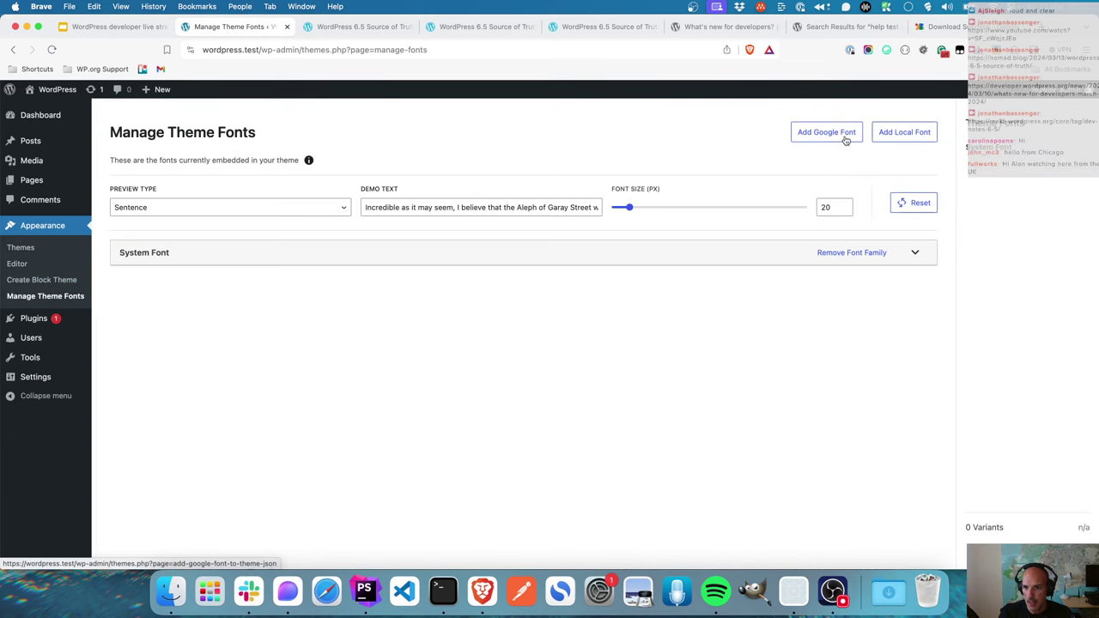
left_click(836, 137)
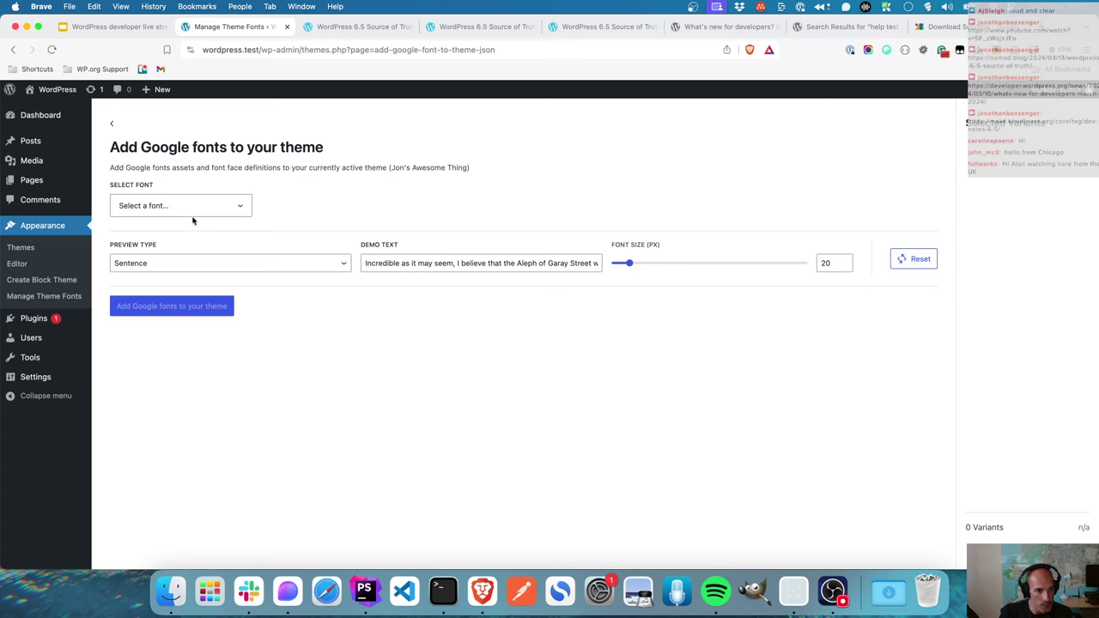
left_click(190, 210)
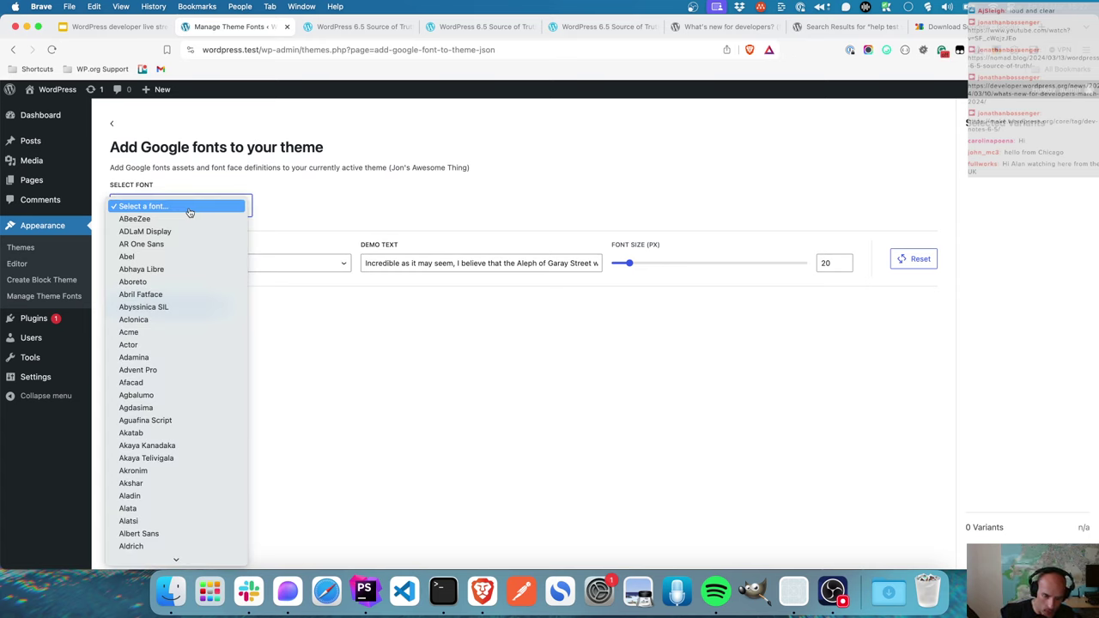
type("alm")
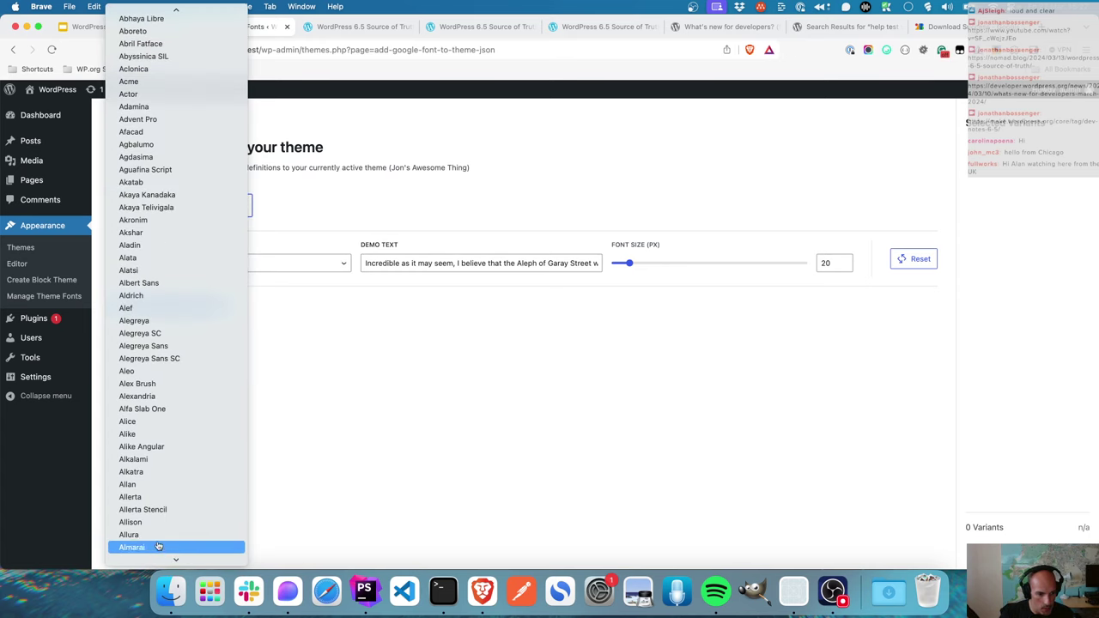
left_click(164, 512)
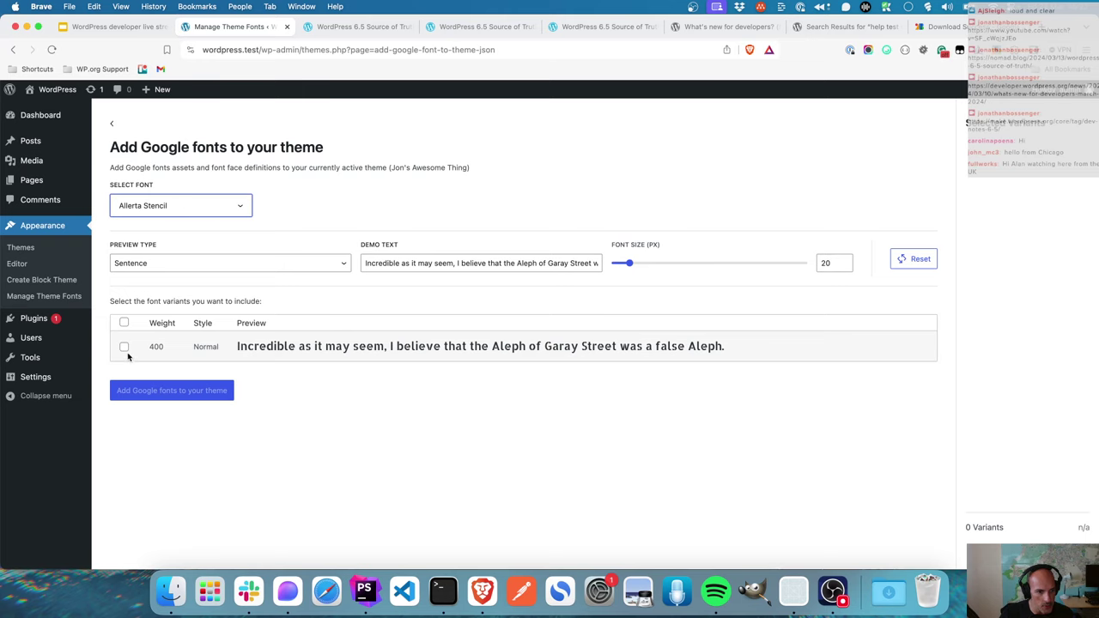
left_click(124, 347)
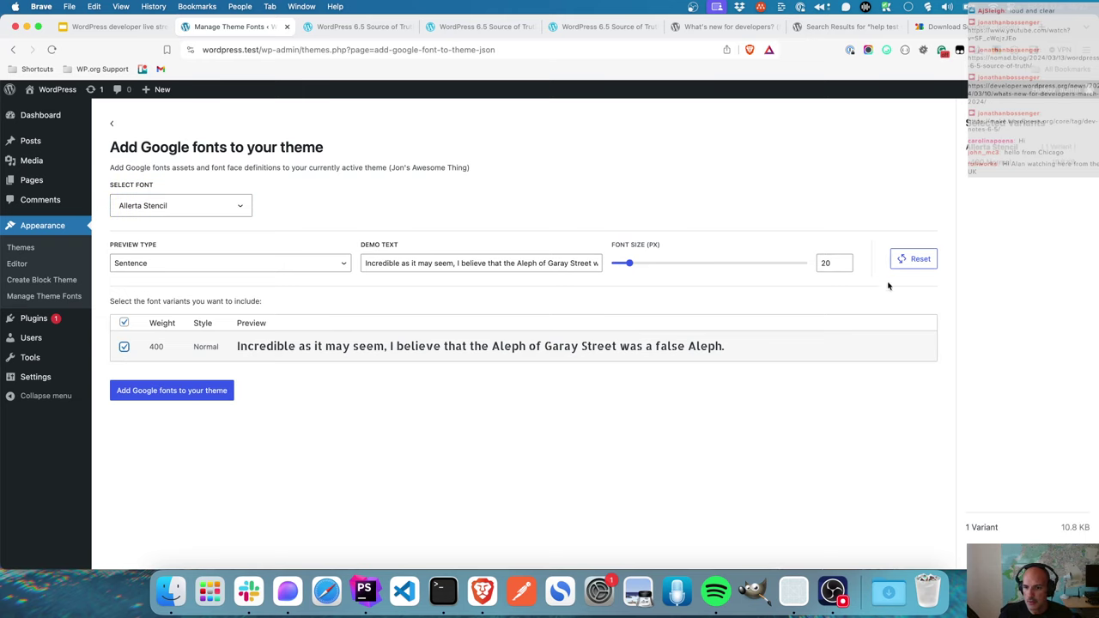
left_click(216, 390)
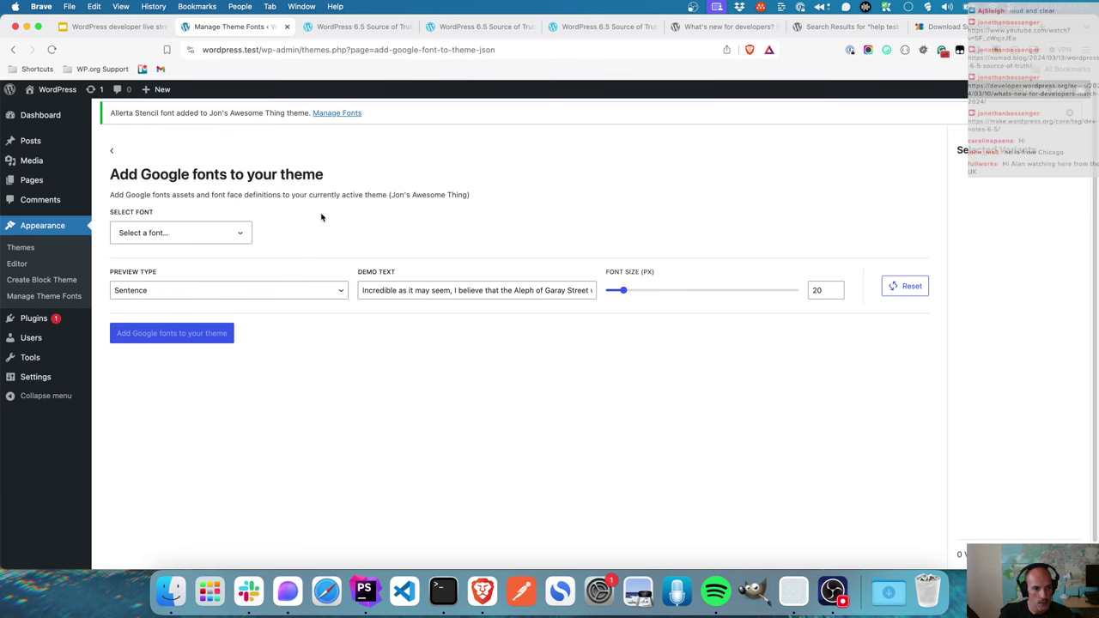
- In the site editor's global Styles, set the Text element's font to Allerta Stencil
left_click(348, 113)
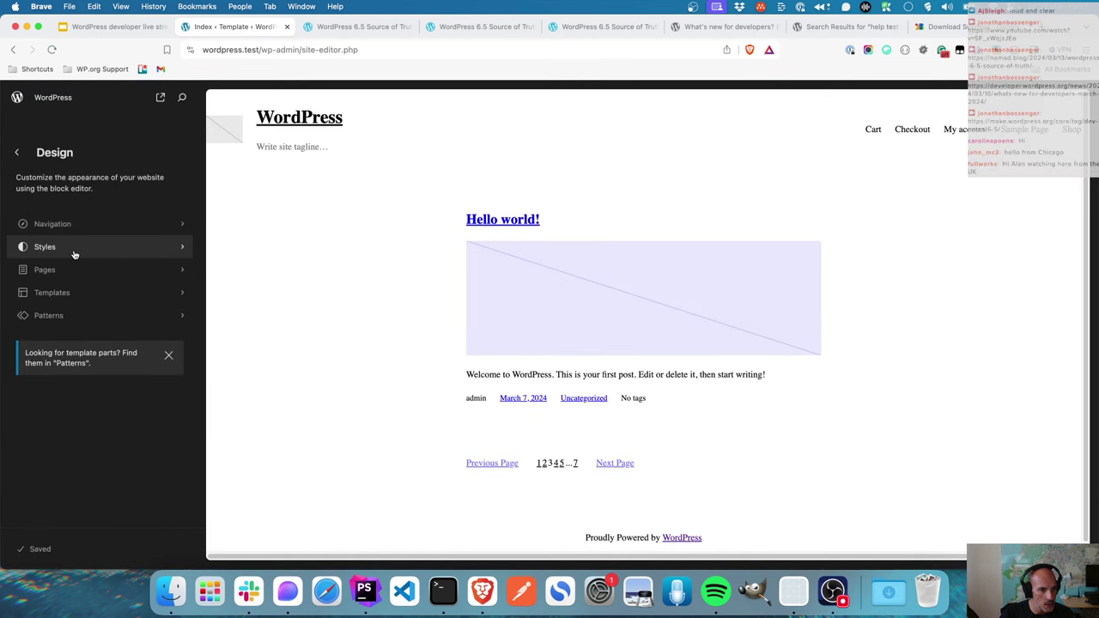
left_click(74, 249)
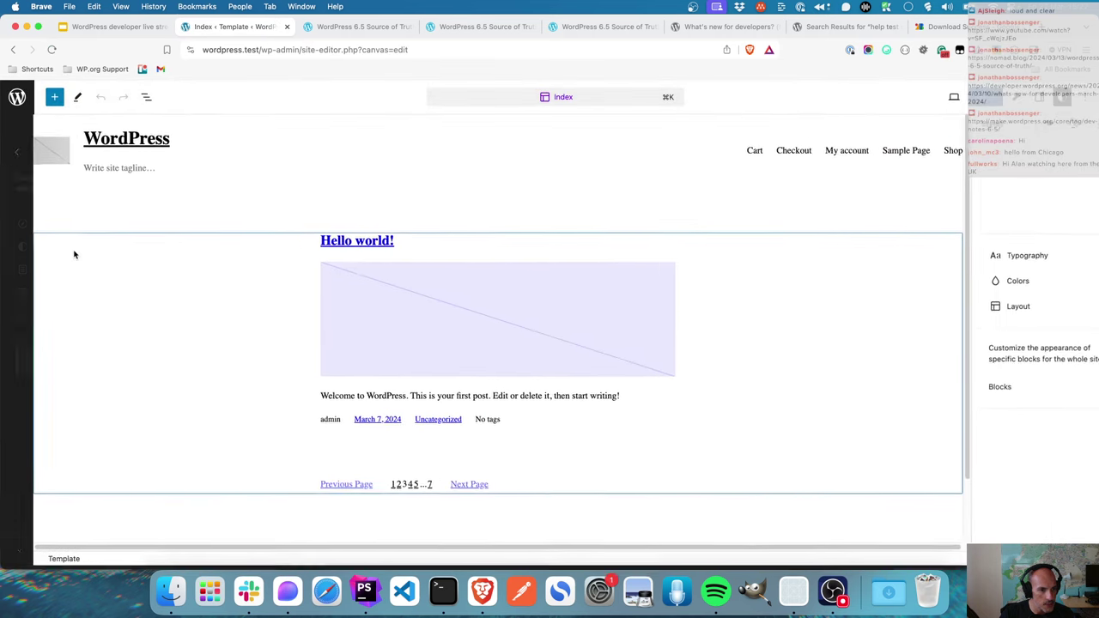
left_click(997, 258)
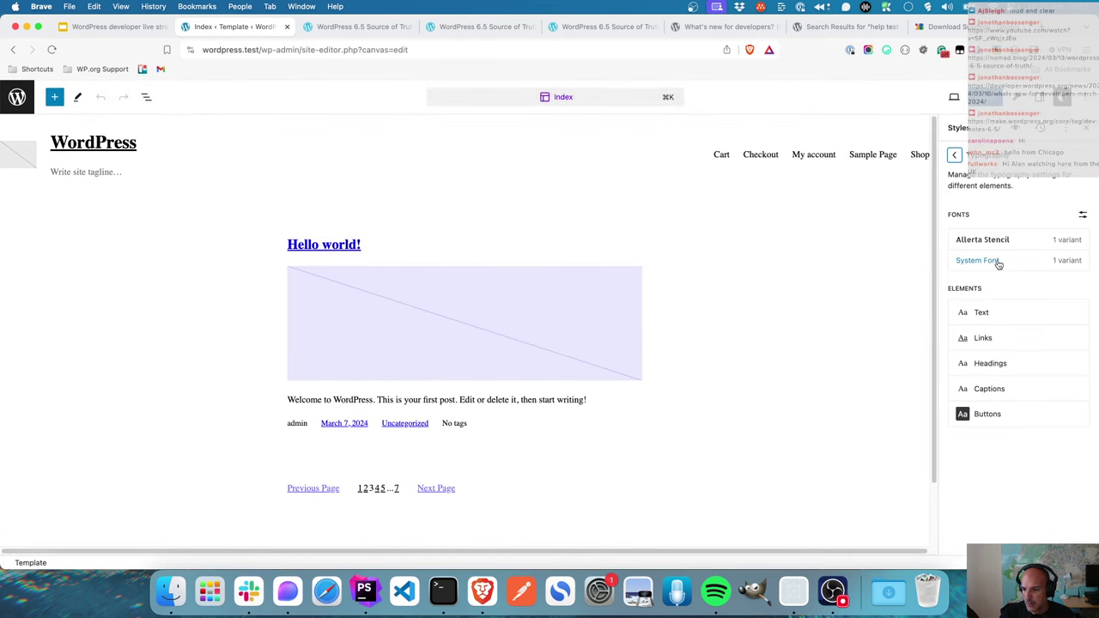
left_click(988, 312)
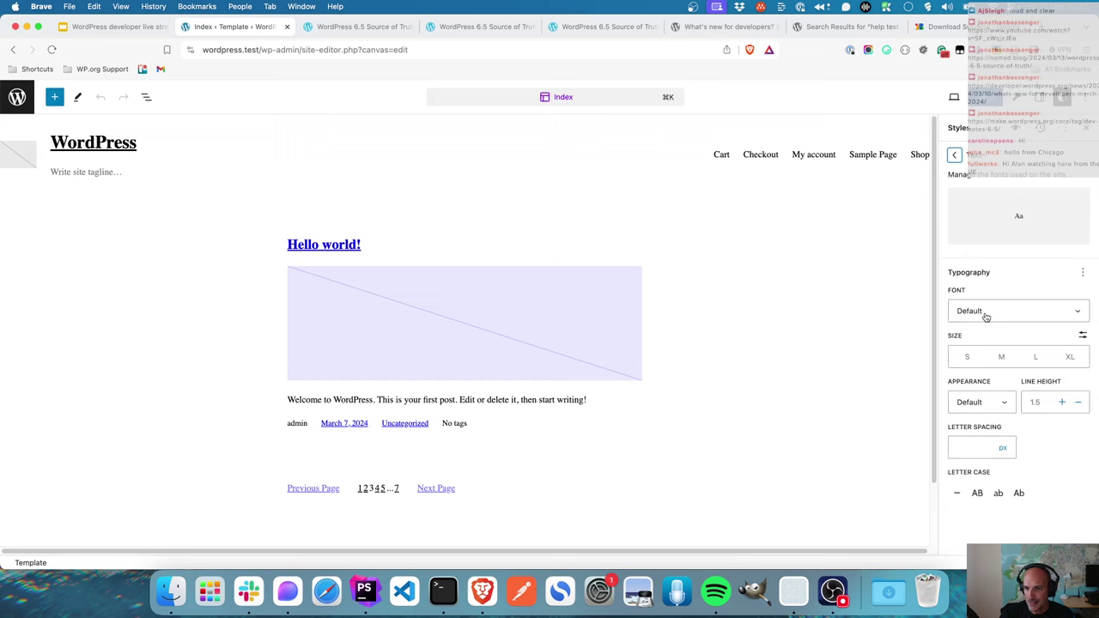
left_click(986, 315)
left_click(980, 335)
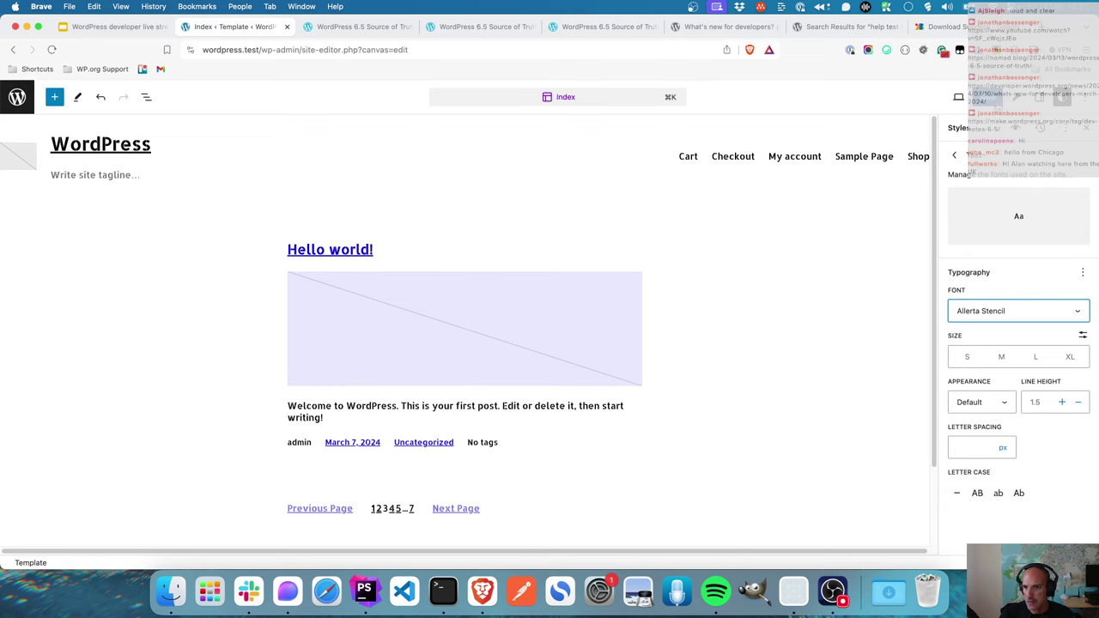
- Save the site changes and write them into the theme with Create Block Theme's save option
key("super+s")
key("Return")
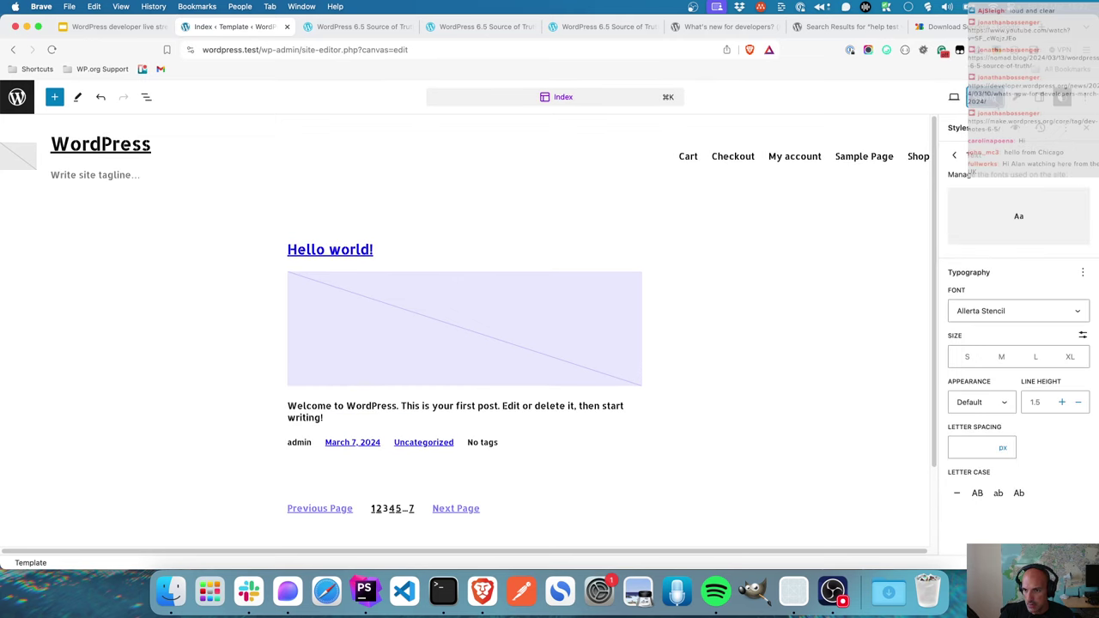
left_click(959, 161)
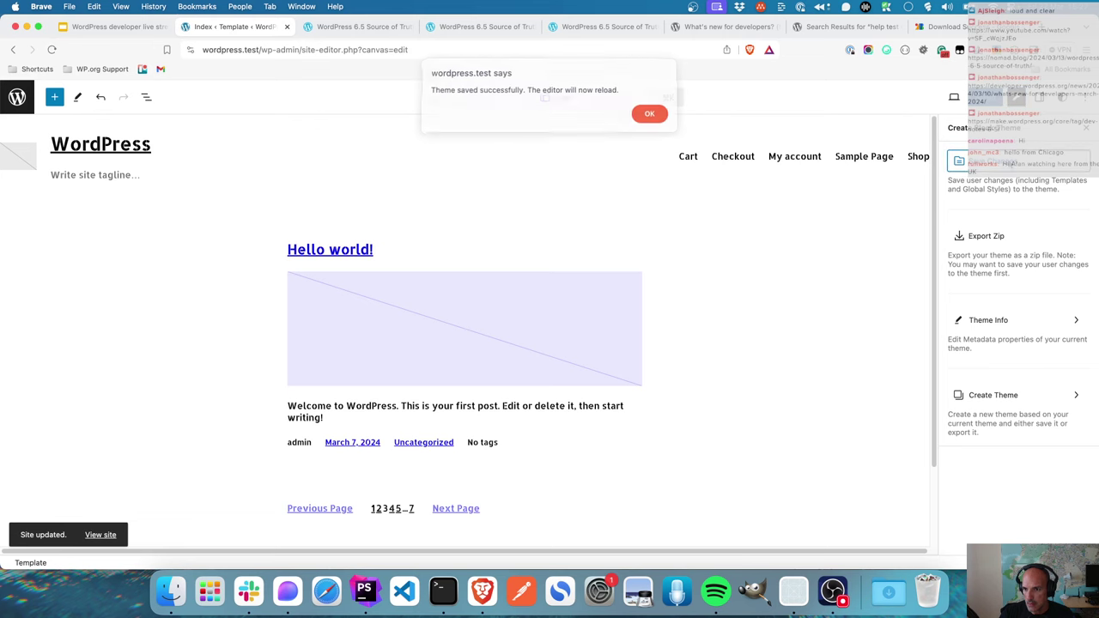
left_click(648, 114)
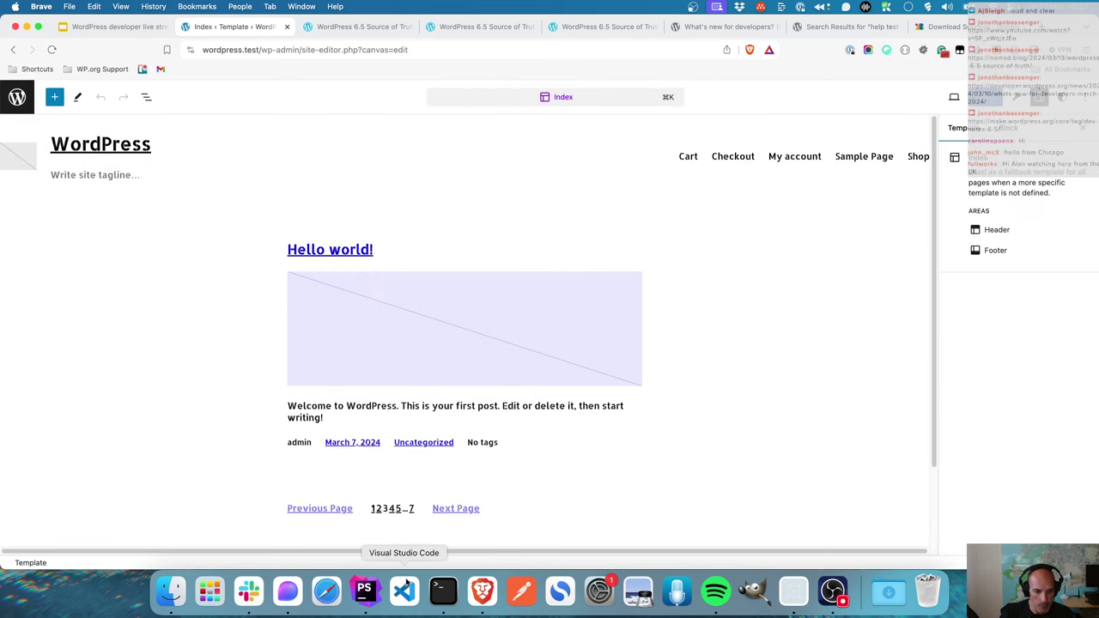
- Switch to PhpStorm and examine the jonsawesomething theme's theme.json font definitions and its assets/fonts folder
left_click(363, 592)
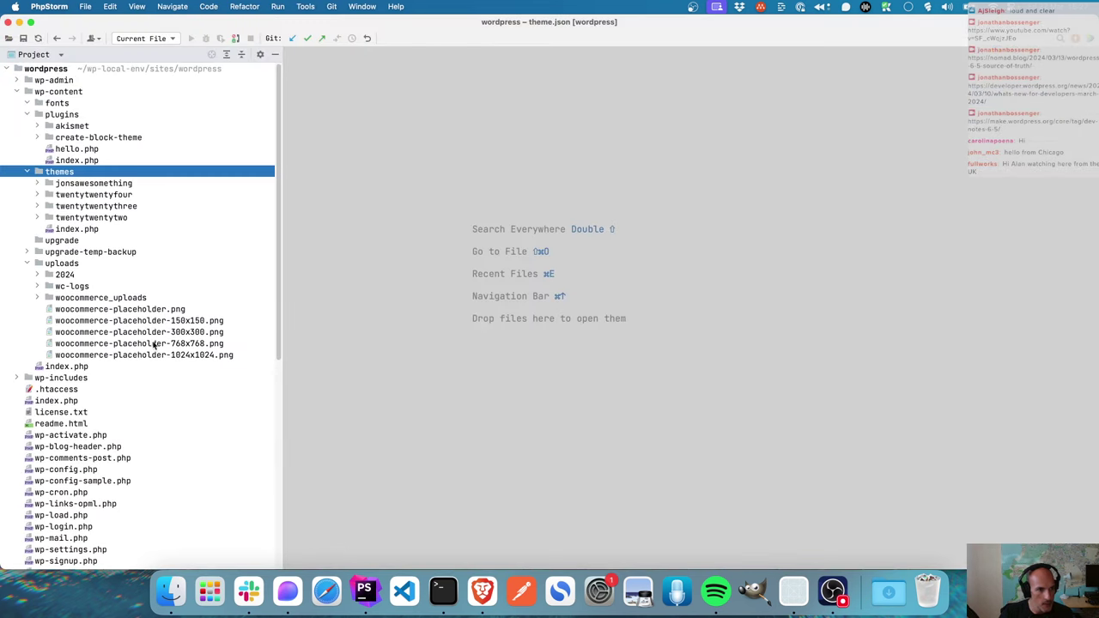
left_click(38, 184)
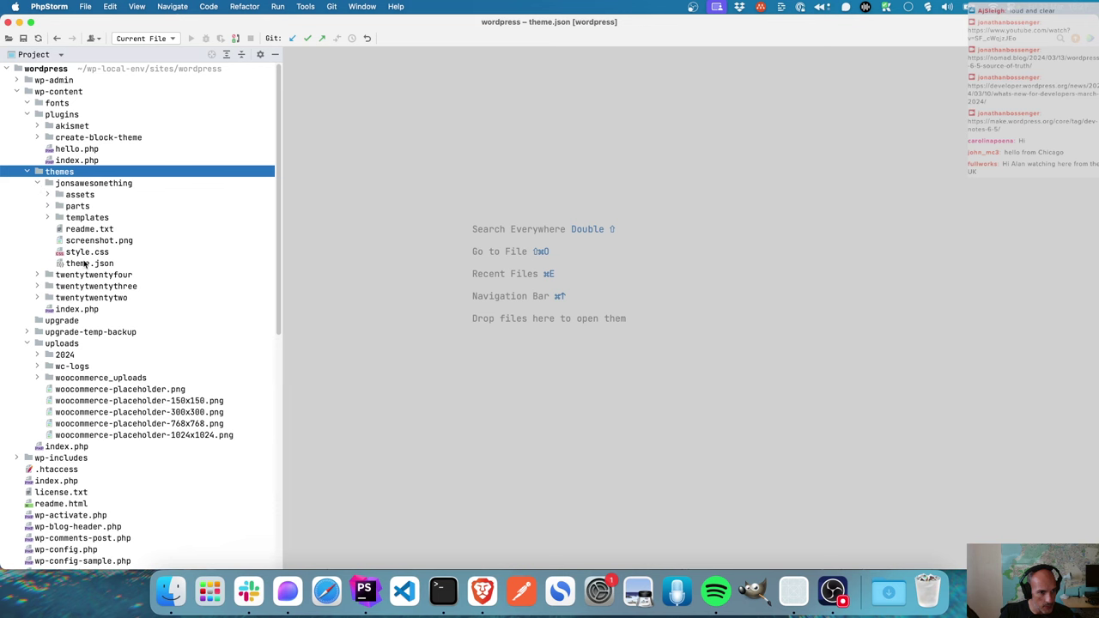
left_click(85, 266)
double_click(85, 266)
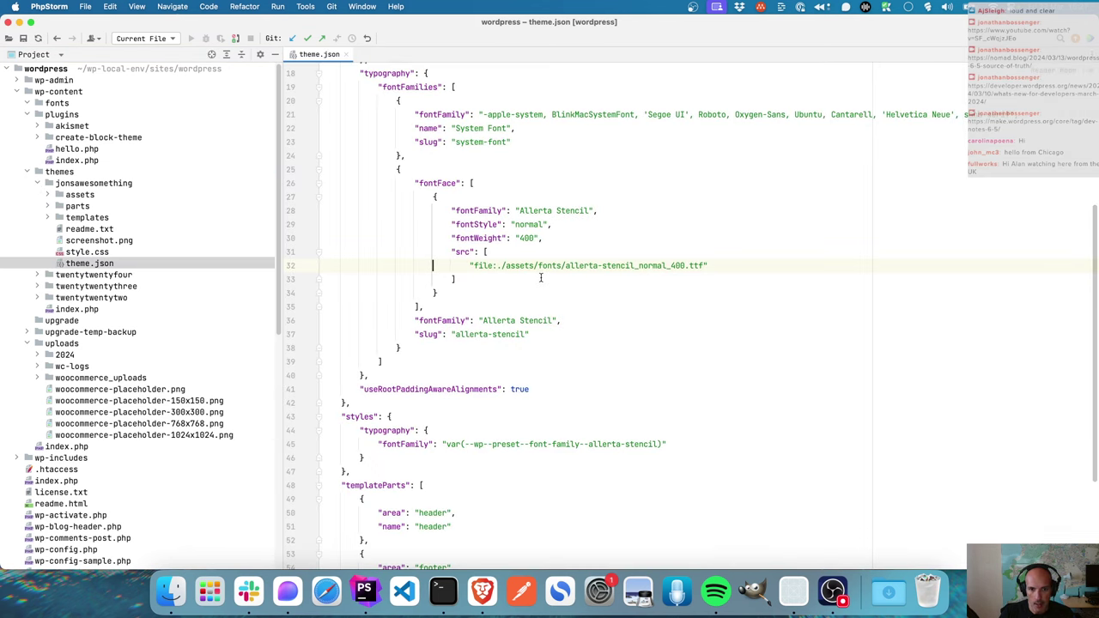
left_click(60, 196)
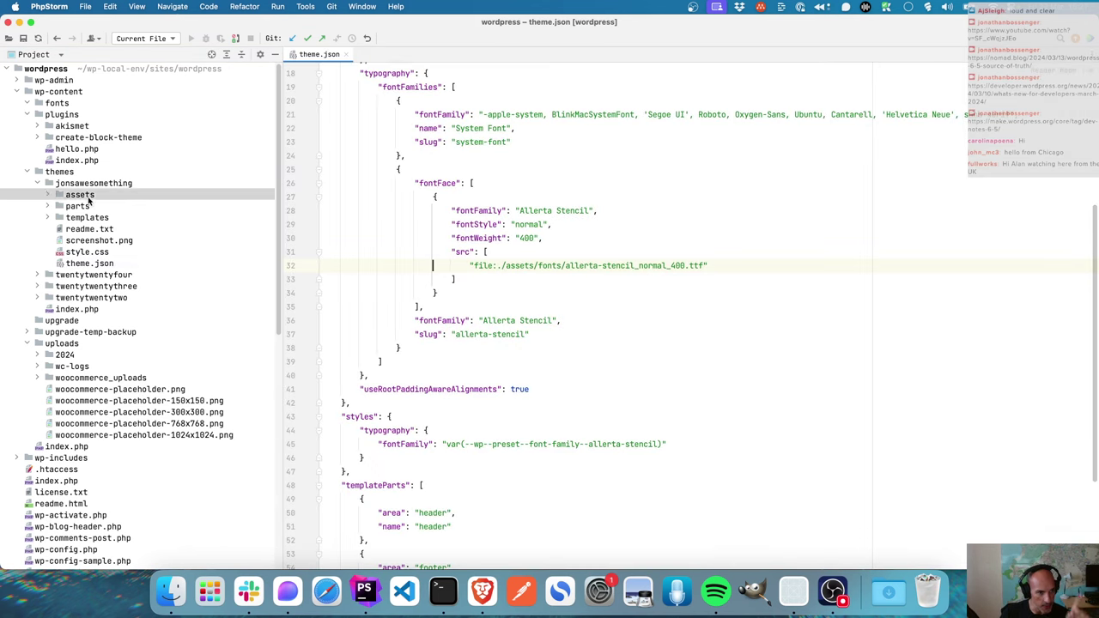
left_click(48, 195)
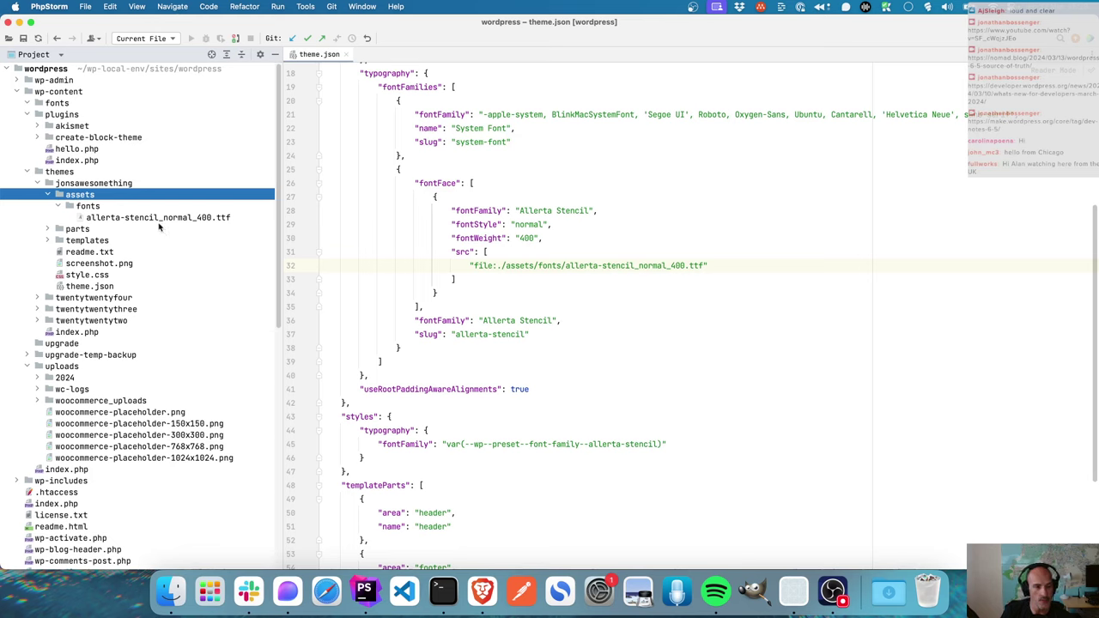
left_click(114, 184)
left_click(84, 195)
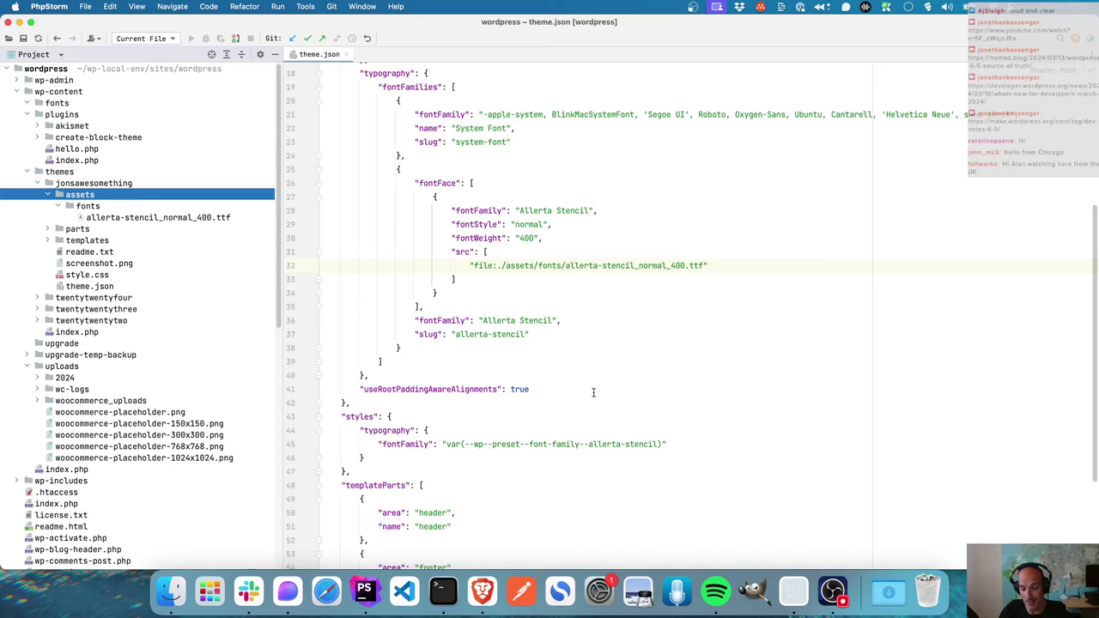
- Switch back to Brave and load github.com/WordPress/learn/ in the Google Fonts download tab
left_click(482, 590)
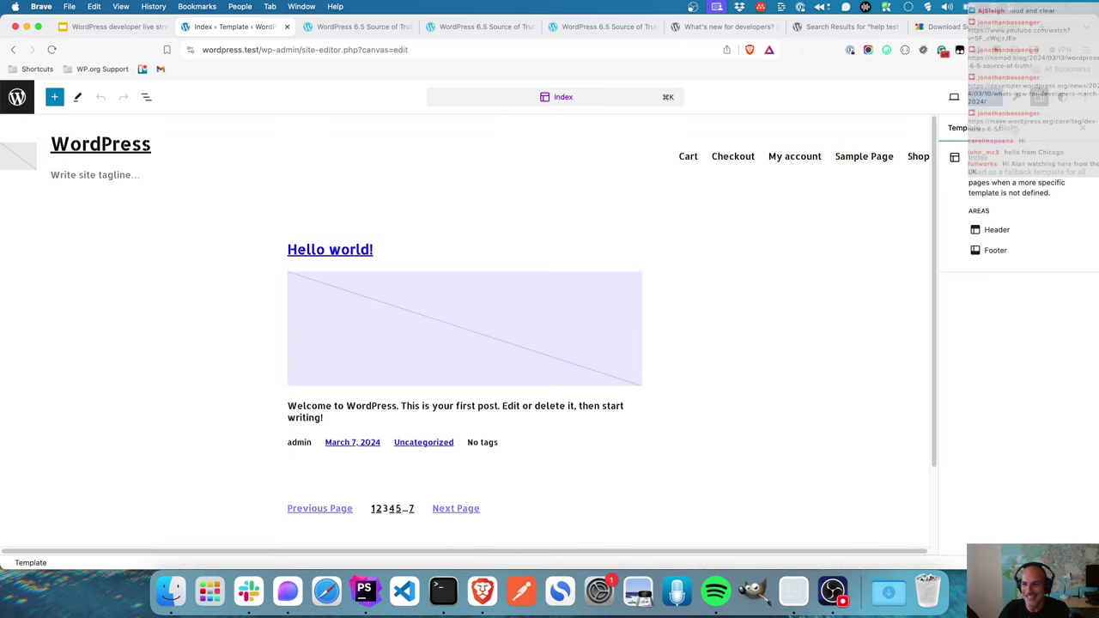
left_click(457, 46)
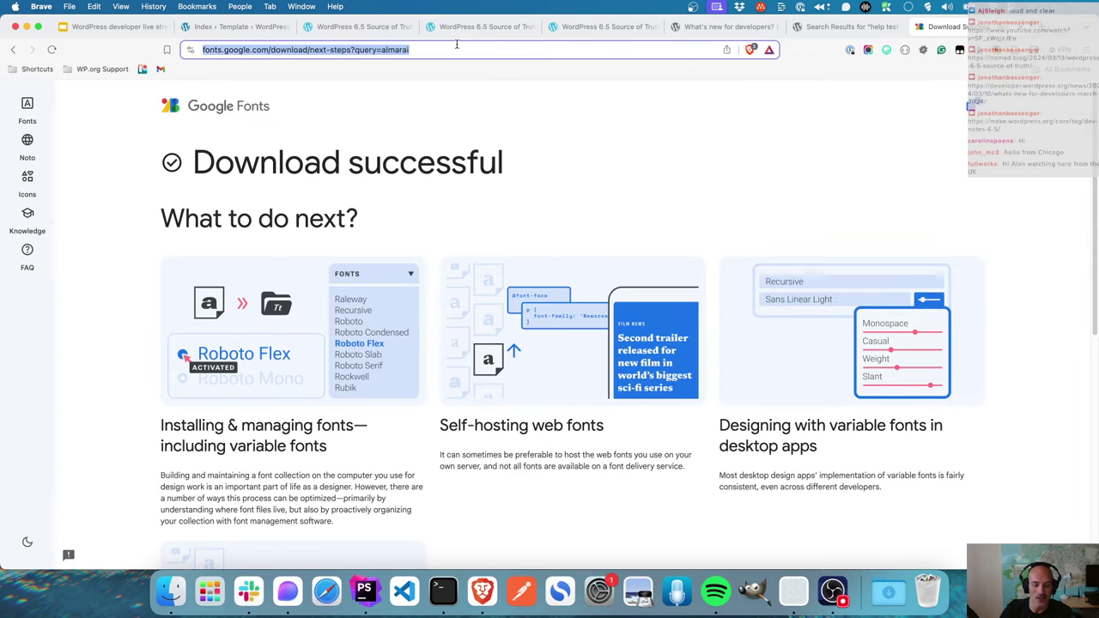
type("github")
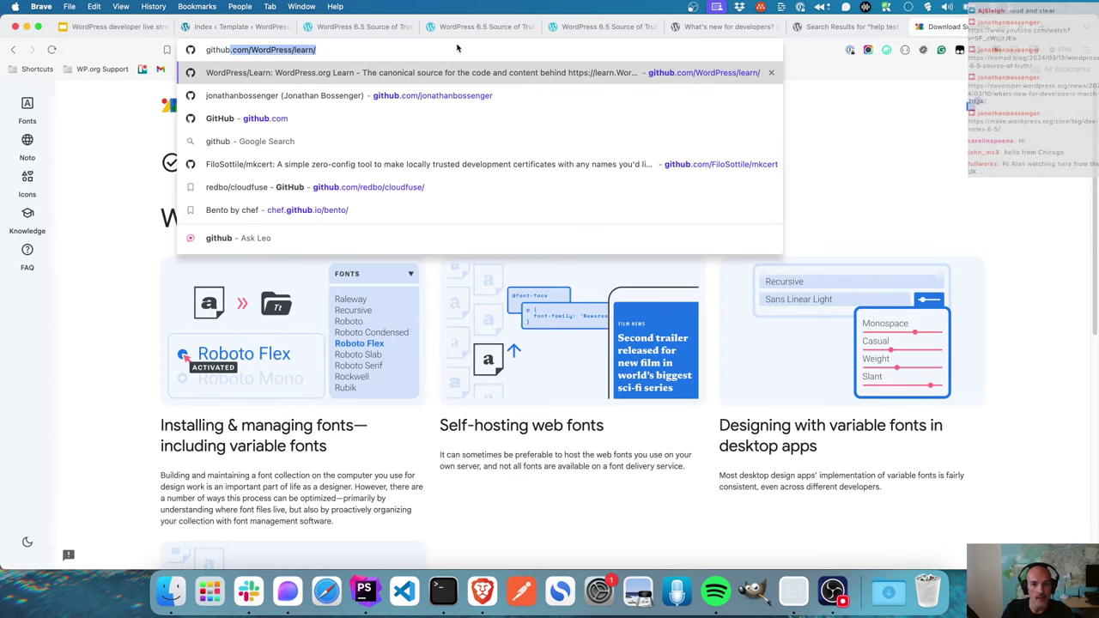
key("Right")
key("Return")
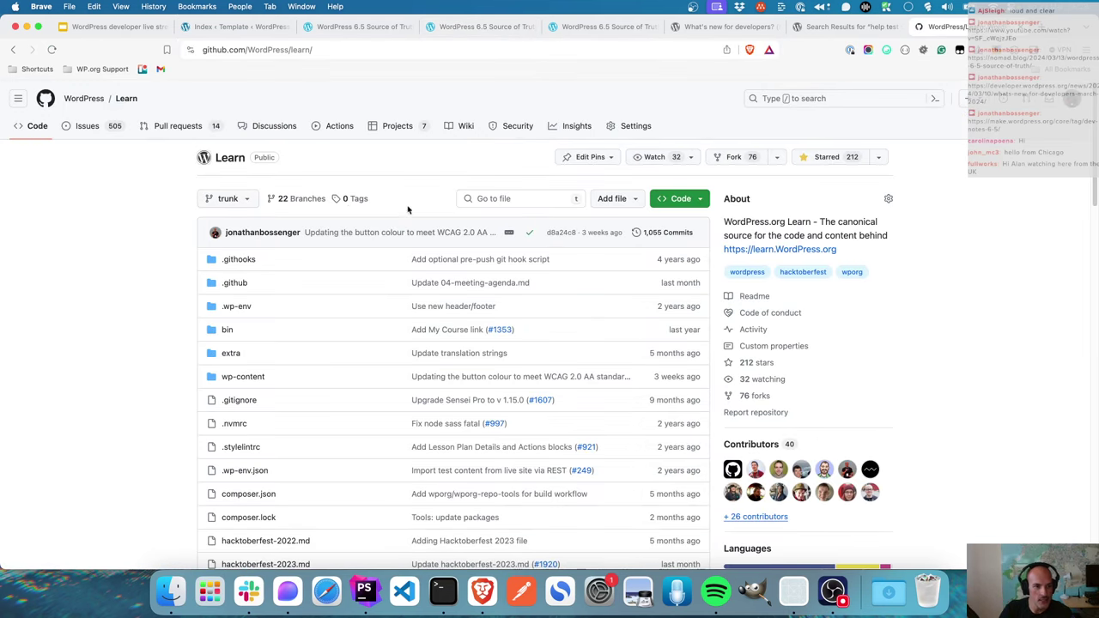
- Open the WordPress/Learn repository's issues and bring up the pinned "Learning Pathway: Beginner Developer" issue to look over its modules
key("g")
key("i")
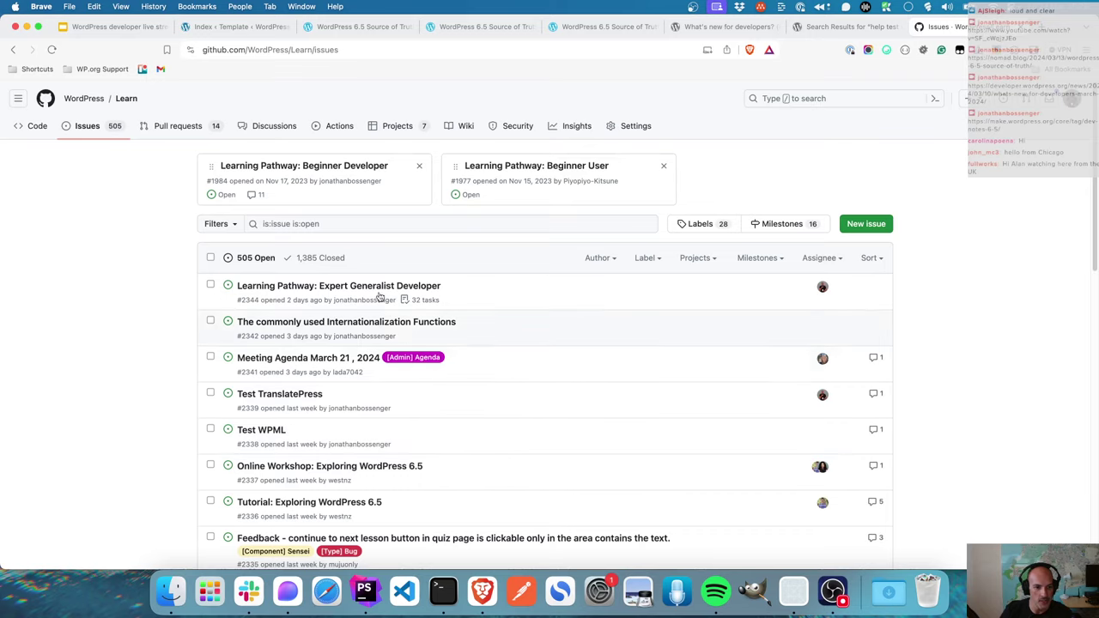
left_click(349, 170)
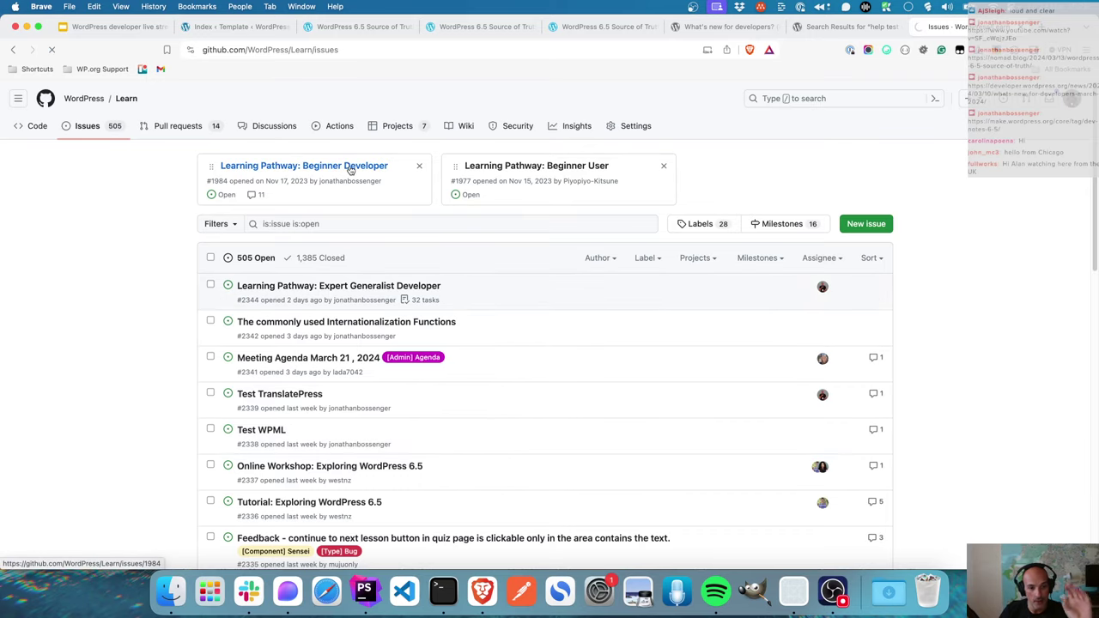
scroll(408, 364, "down", 3)
scroll(417, 380, "down", 10)
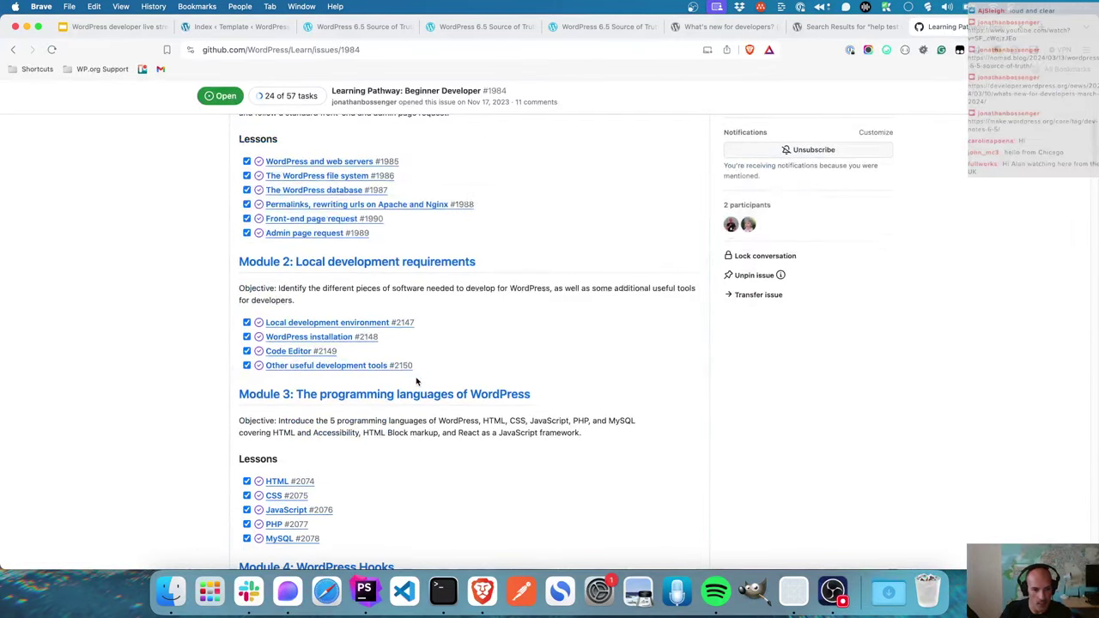
scroll(415, 377, "up", 15)
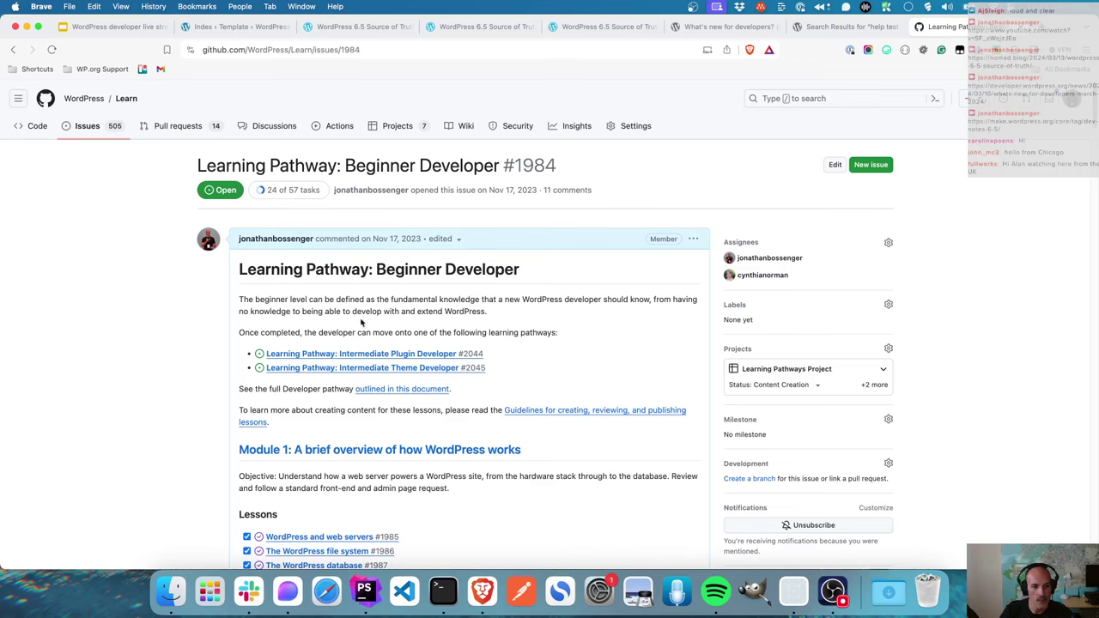
- Check the lesson lists in the linked Intermediate Theme Developer pathway issue and return to the Beginner Developer issue
mouse_move(369, 367)
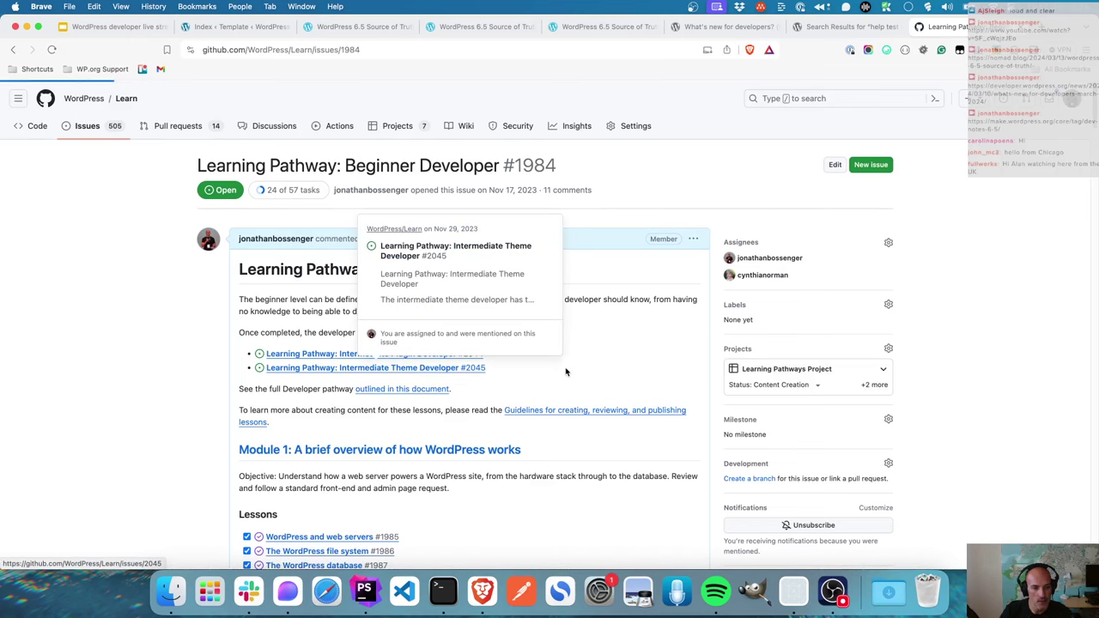
left_click(403, 368)
scroll(377, 326, "down", 3)
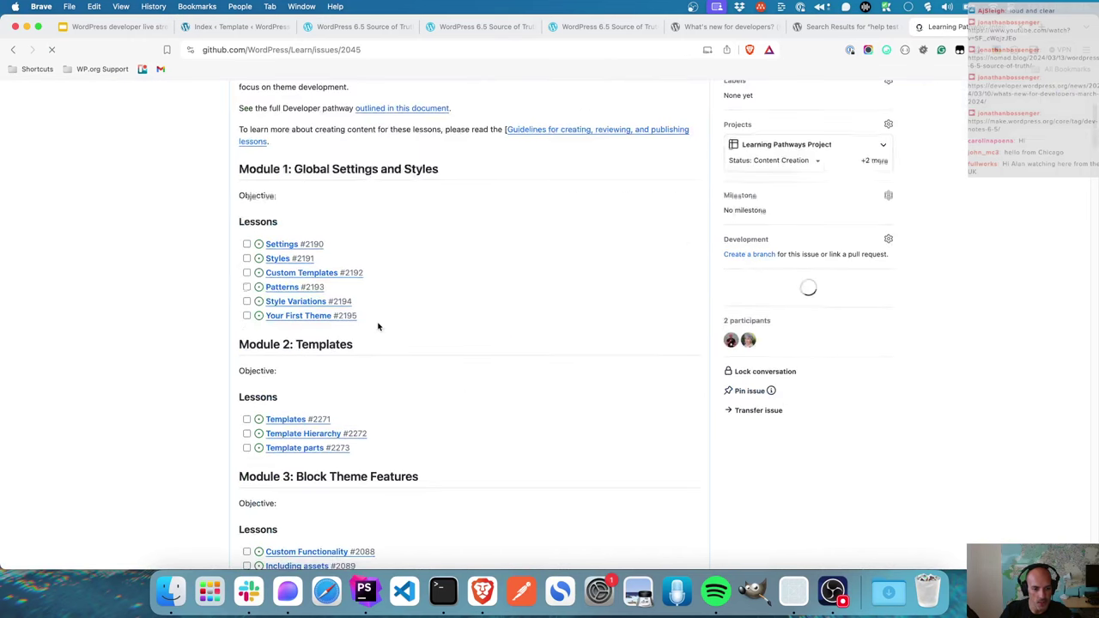
scroll(316, 361, "down", 4)
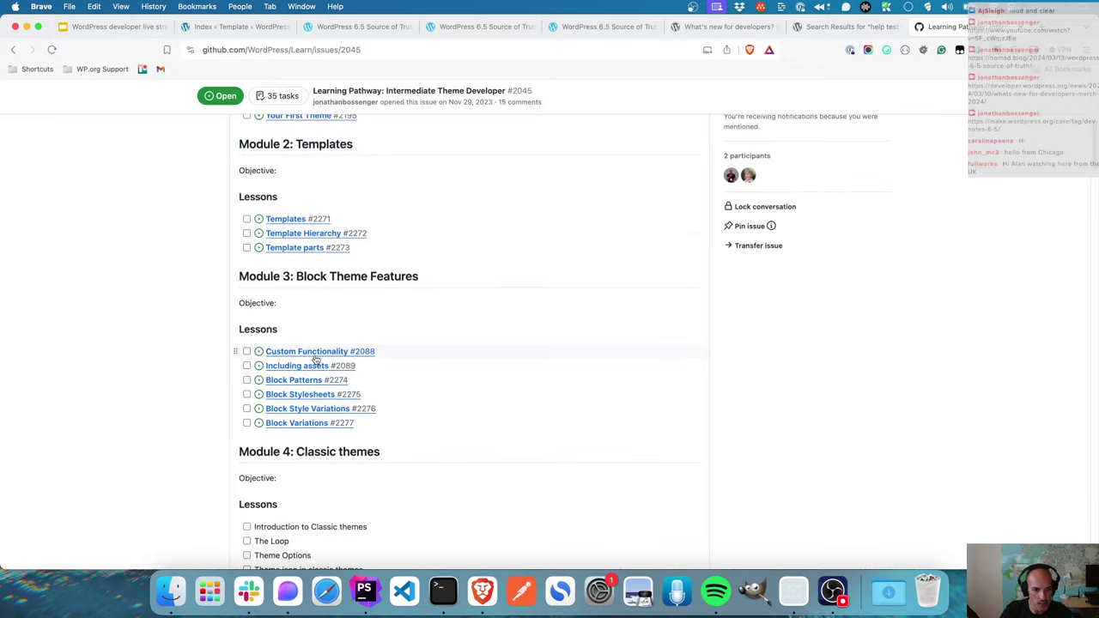
scroll(316, 361, "up", 10)
key("super+bracketleft")
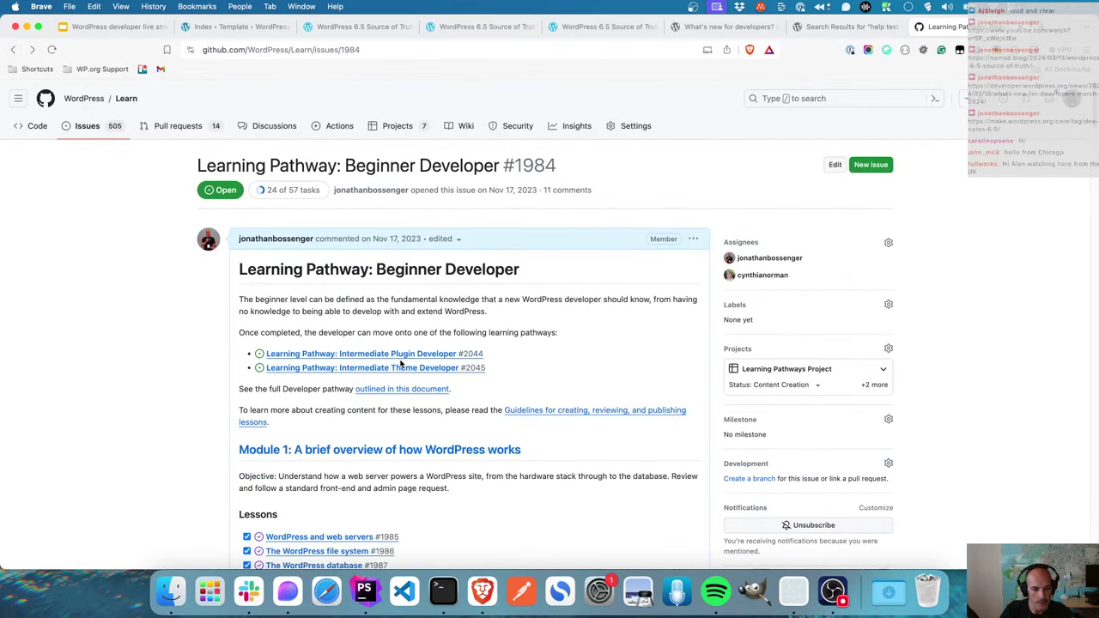
- Open the "Create Block Theme plugin" lesson issue from the Beginner Developer pathway and read its latest comment about the Font Library
scroll(400, 363, "down", 10)
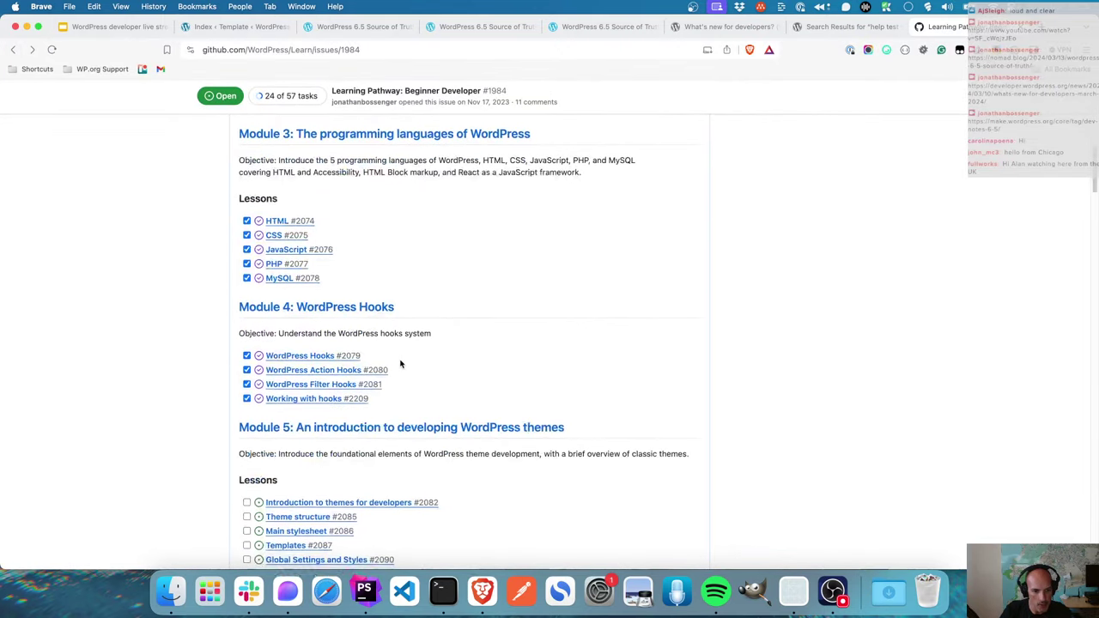
scroll(401, 364, "down", 3)
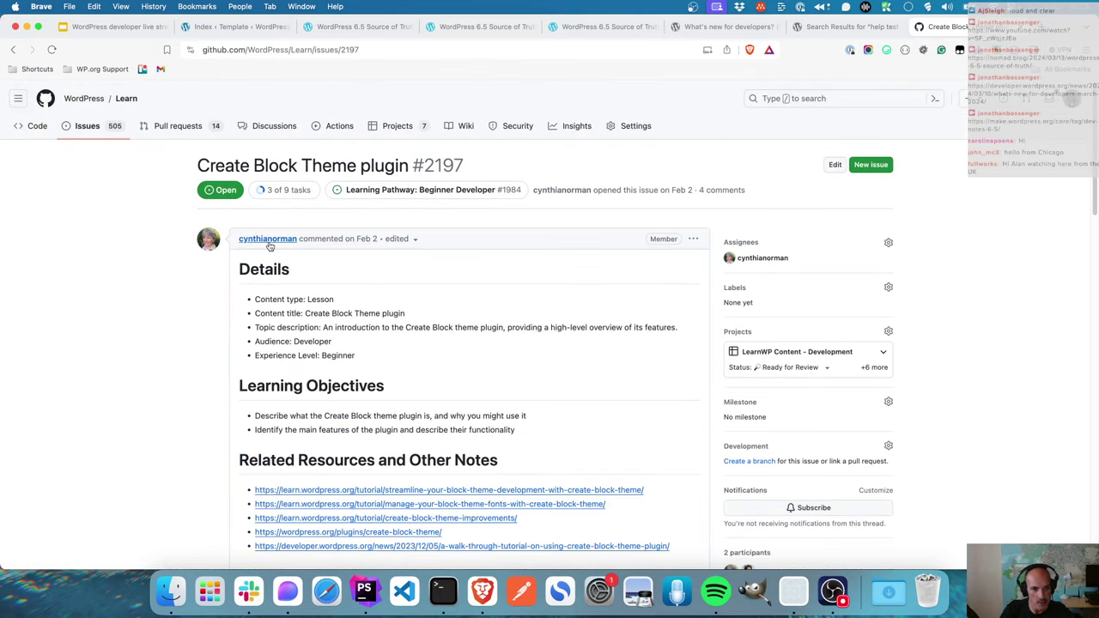
scroll(443, 368, "down", 15)
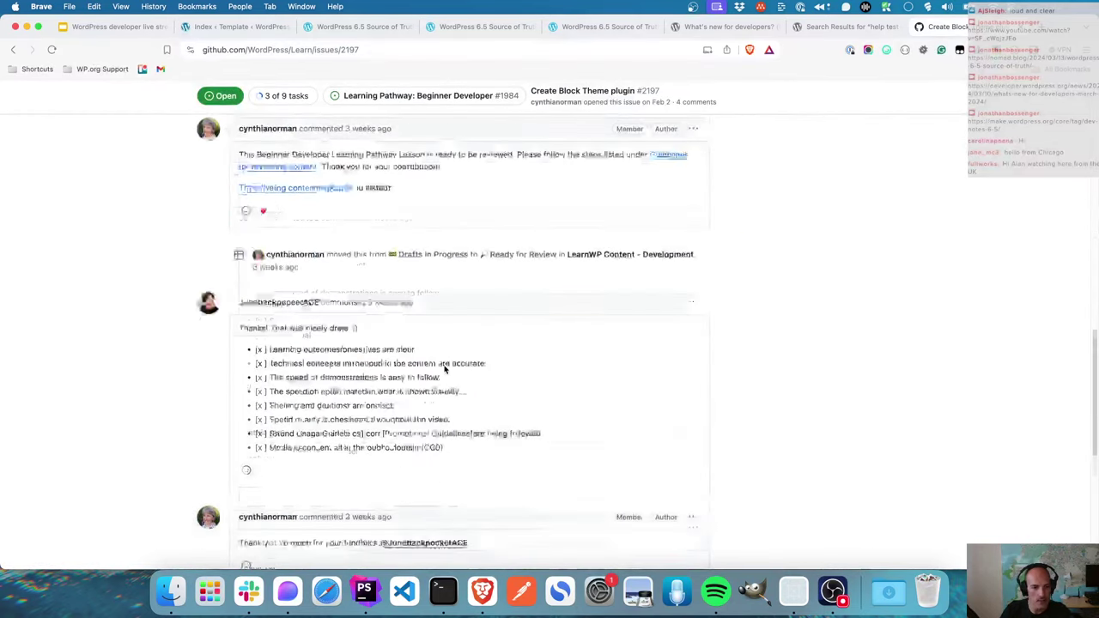
scroll(443, 368, "down", 5)
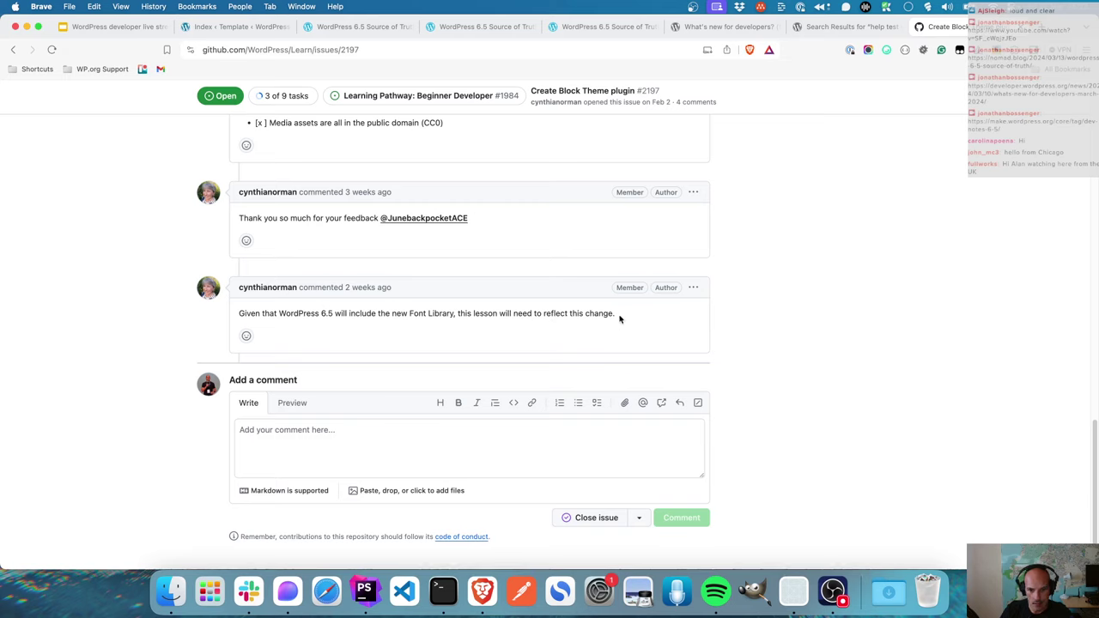
left_click_drag(616, 314, 236, 313)
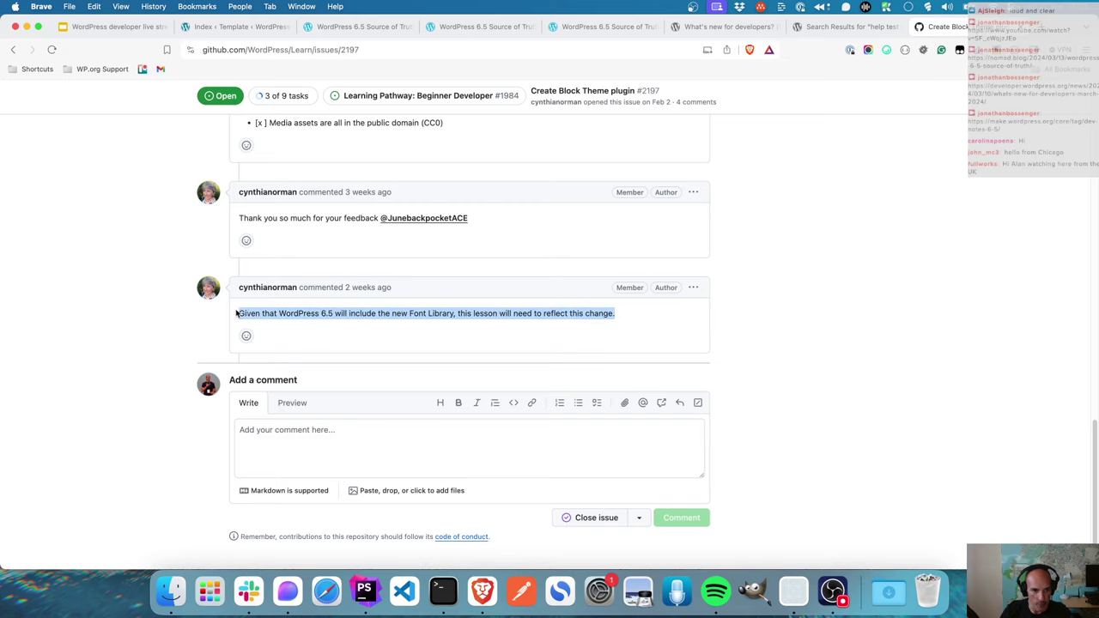
left_click(431, 316)
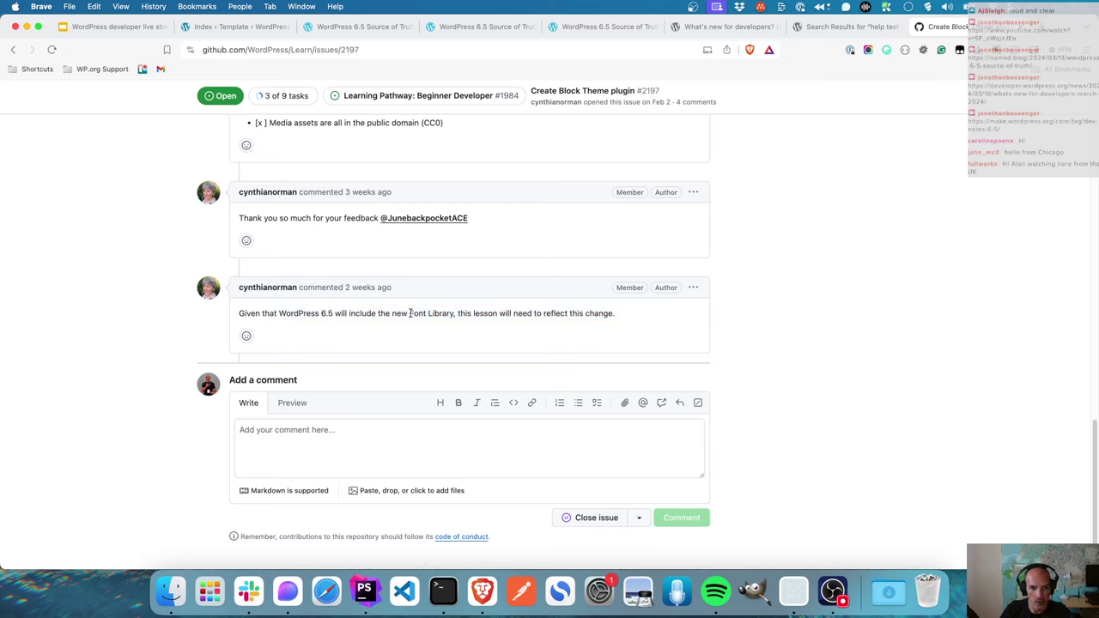
left_click_drag(409, 313, 452, 315)
- Begin a comment mentioning the author: "In testing the Font Library during my live stream today, I discovered that the new font library only adds the font"
left_click(340, 434)
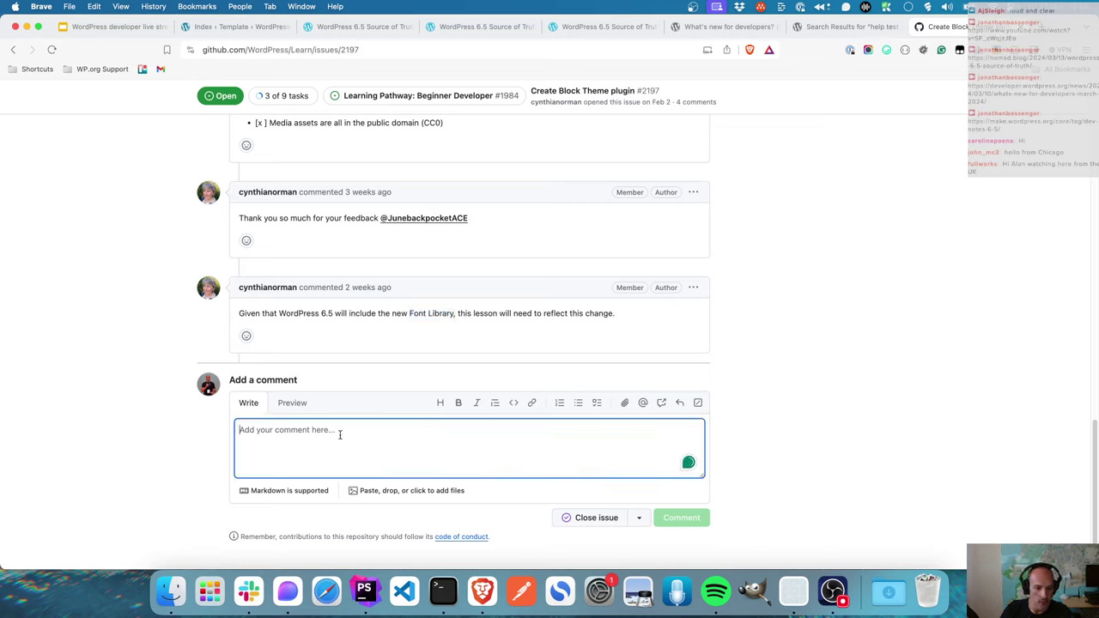
type("@cynt")
key("Return")
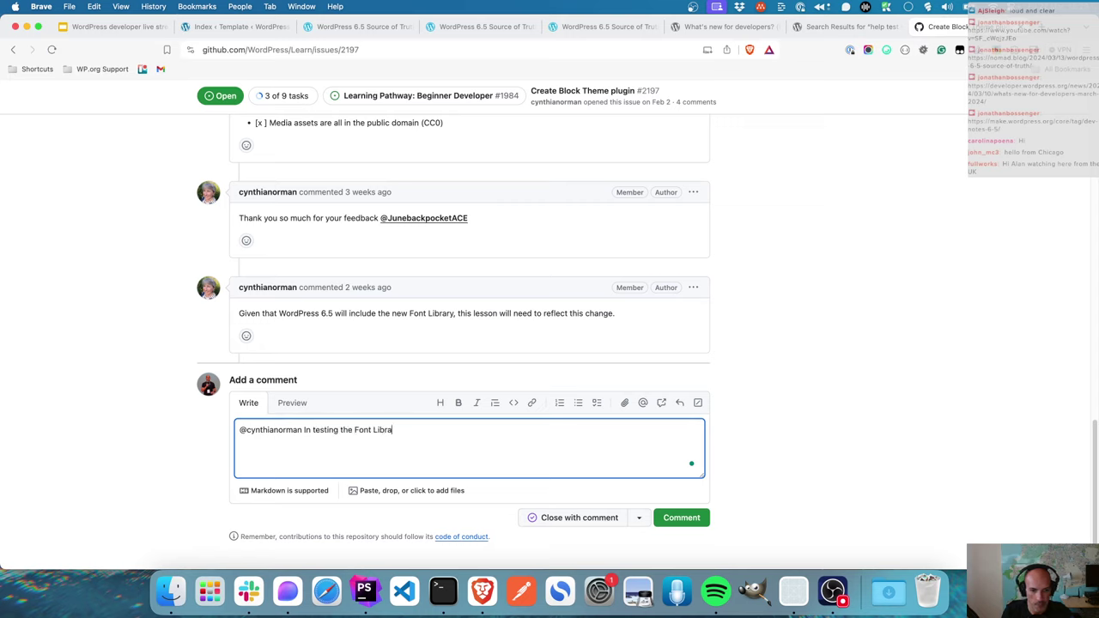
type("In testing the Font Library")
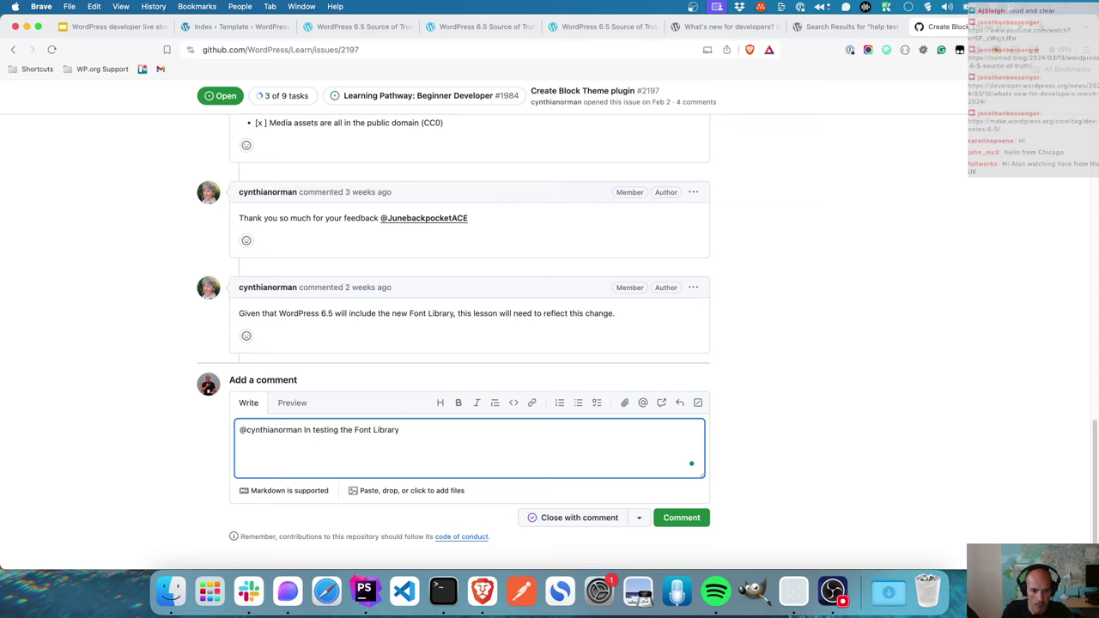
type(" to tream today, I discovered that the new font library only adds the font")
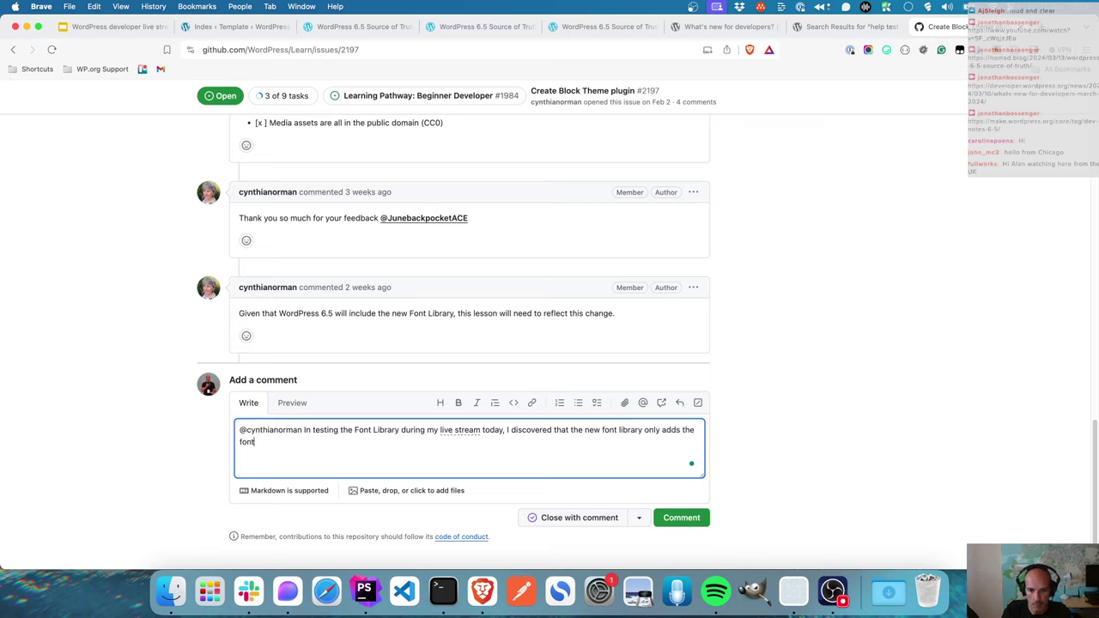
- Continue the comment so it reads on "fonts to the WordPress install. If you then apply the fonts t"
type("s to the WordPre")
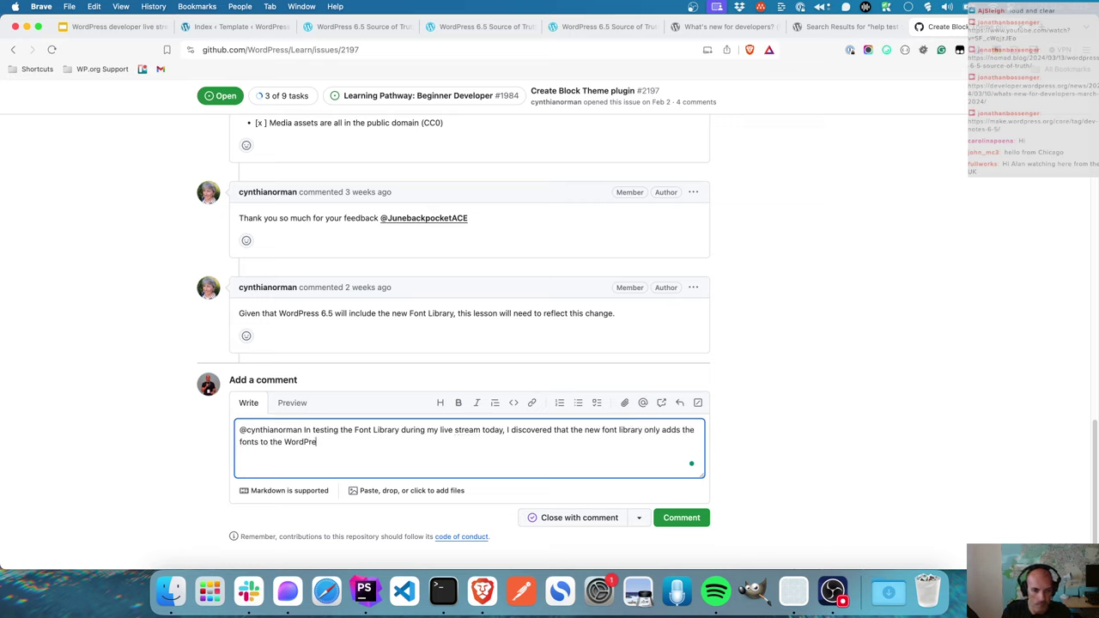
type("ss install. If you then apply")
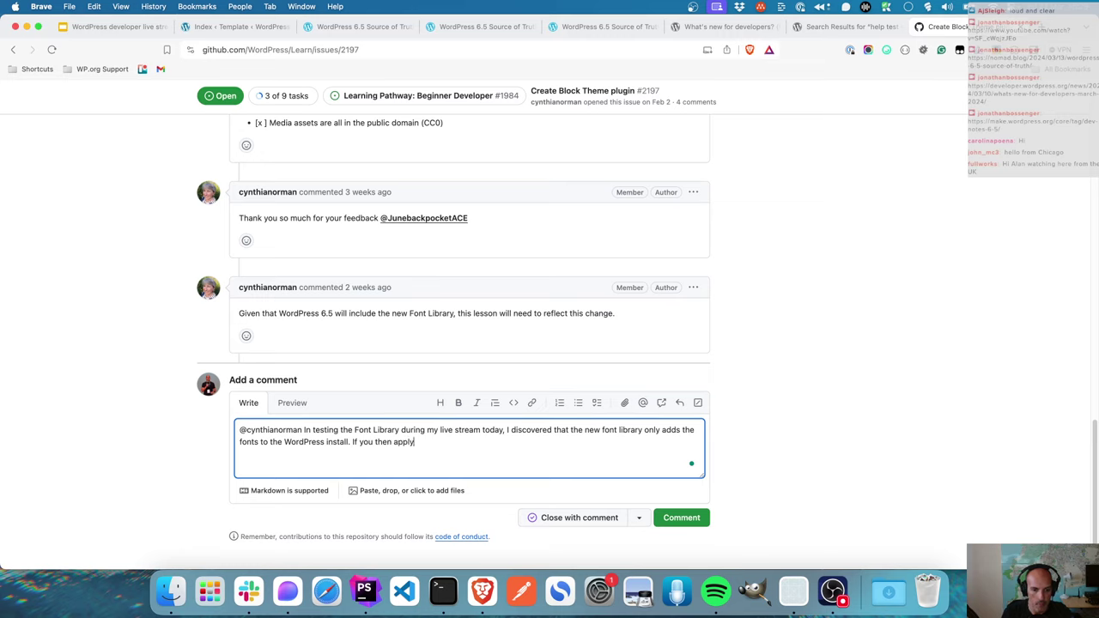
type(" the fonts t")
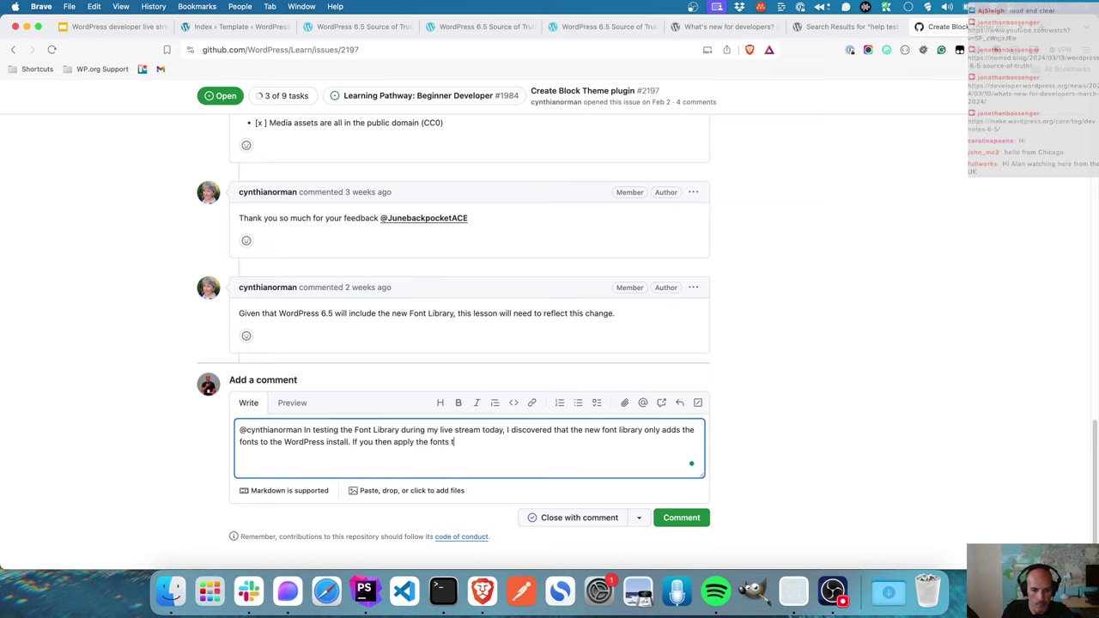